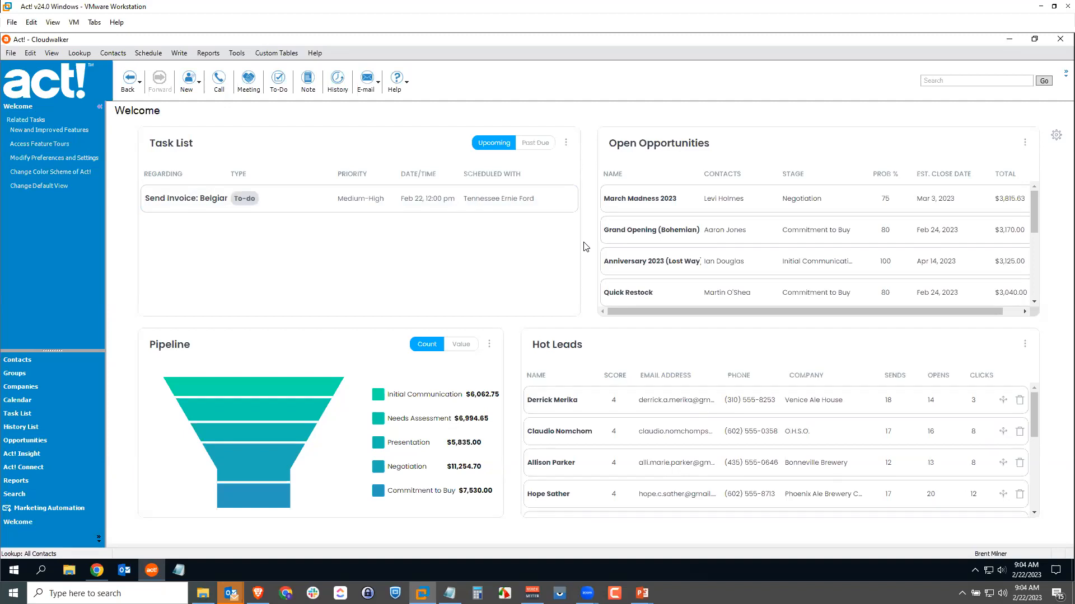
Open the field definitions and keep Contacts as the record type whose fields are shown.
left_click(237, 53)
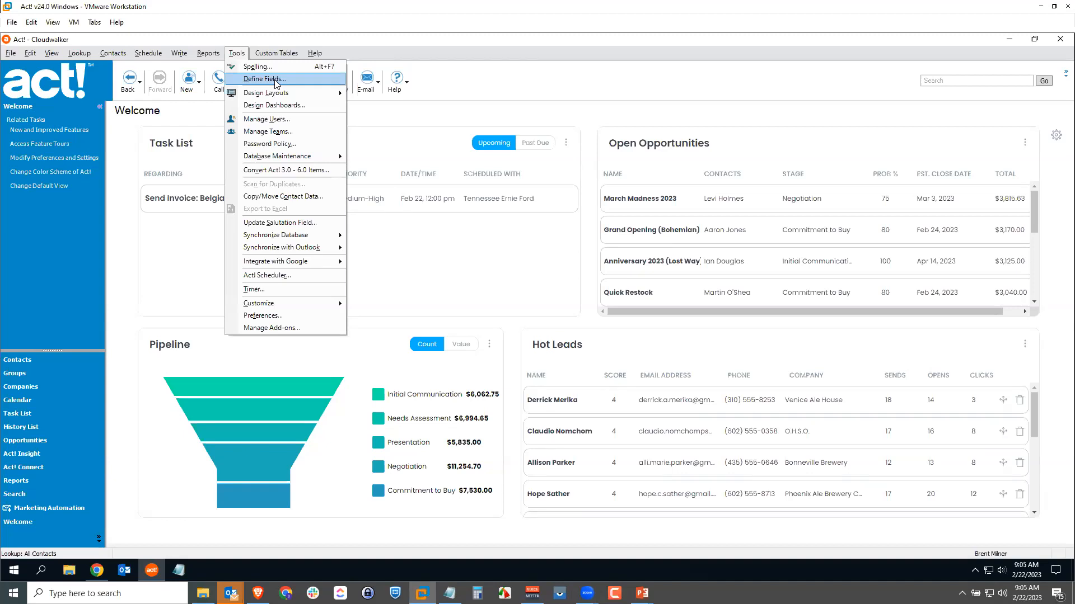
left_click(274, 80)
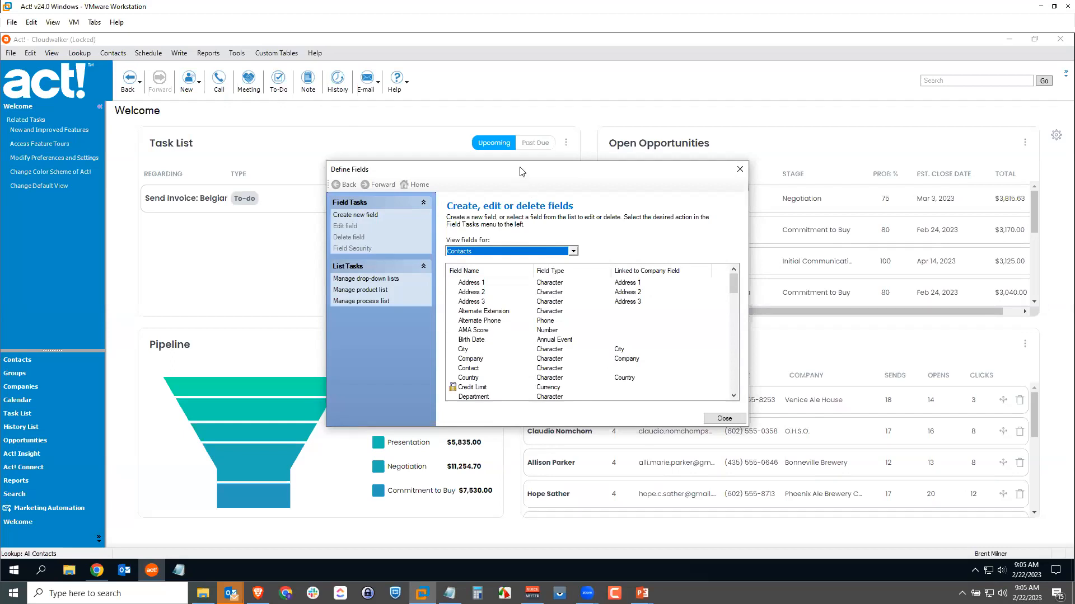
left_click_drag(493, 169, 472, 124)
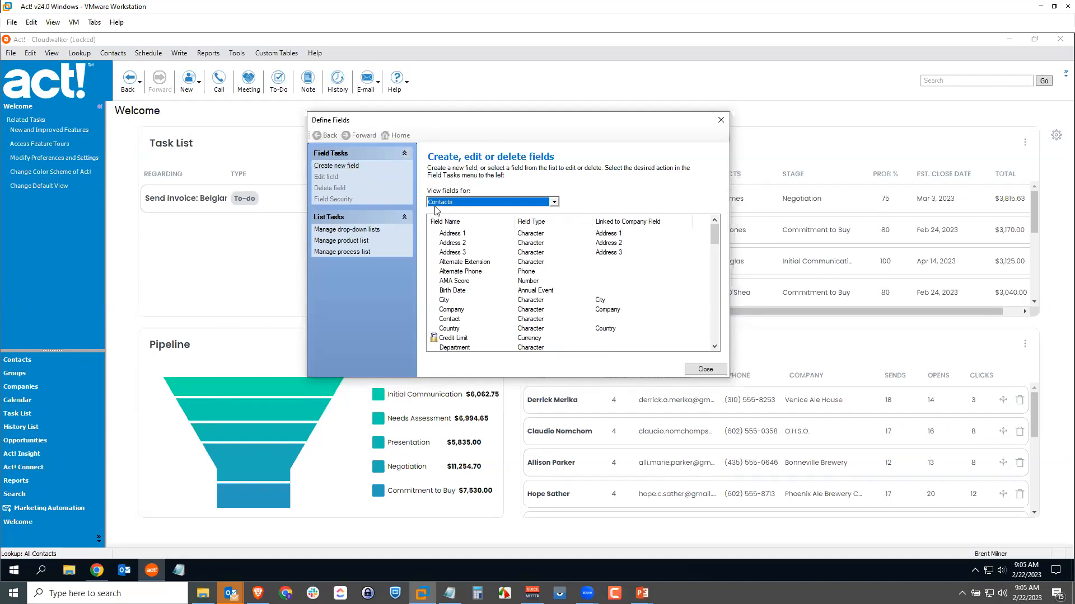
left_click(452, 202)
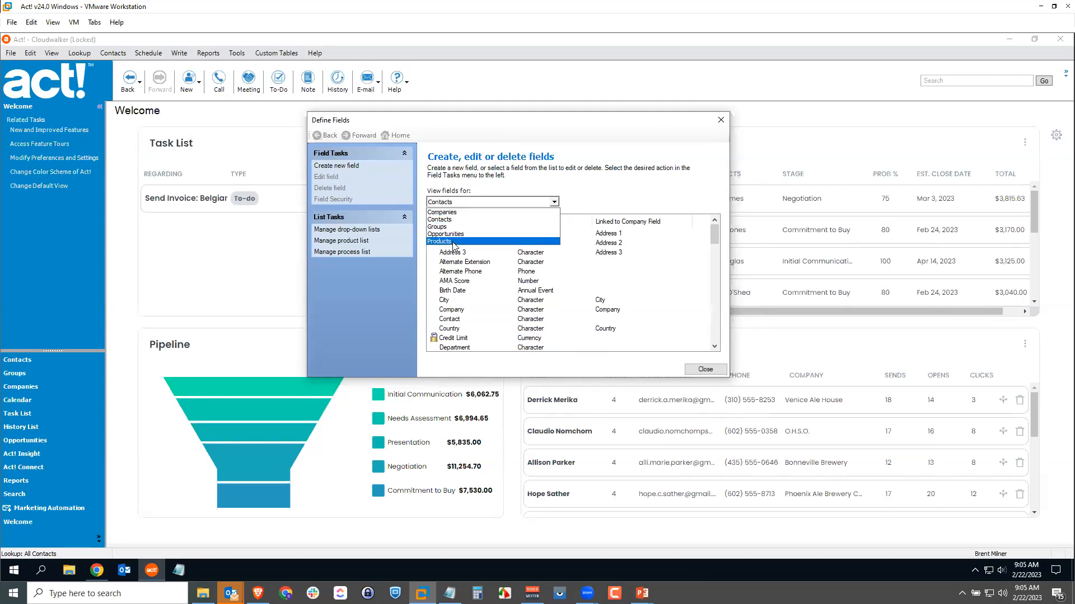
left_click(455, 204)
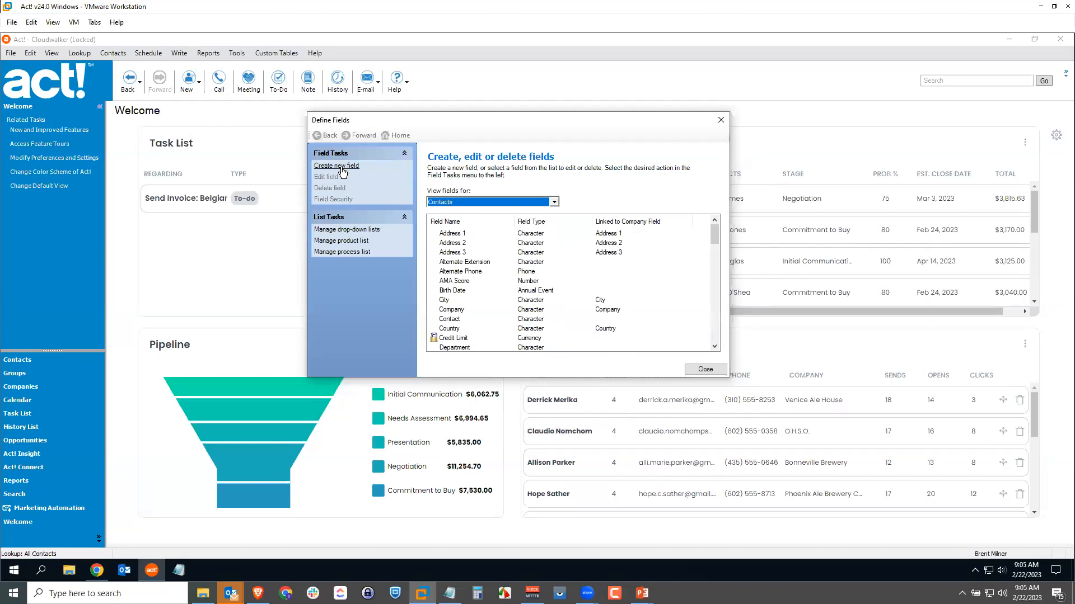
Start a new contact field and name it Account Number.
left_click(342, 167)
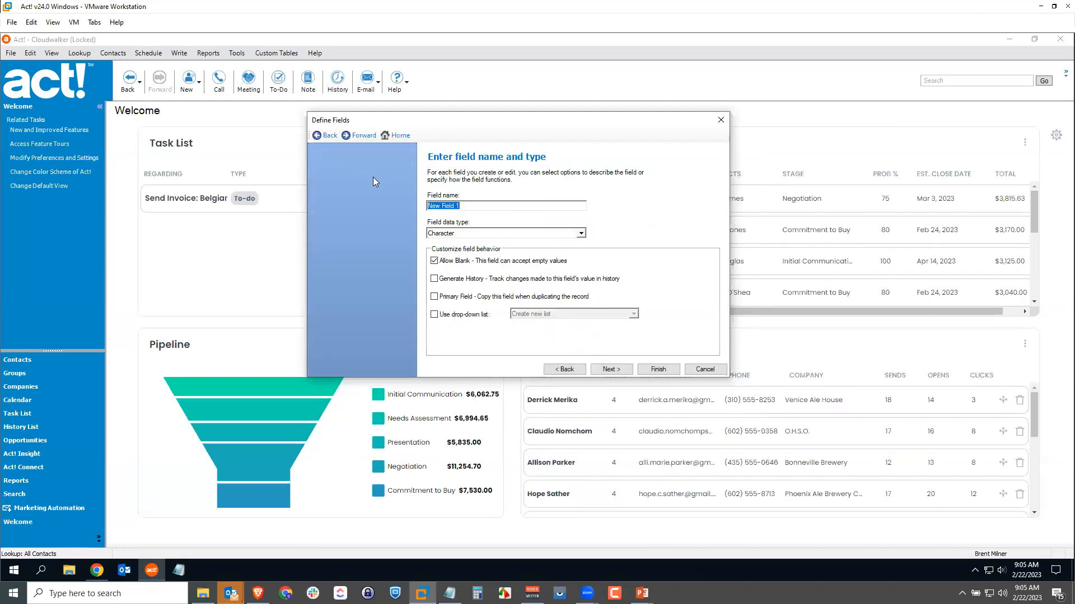
type("Account Nmber")
key("BackSpace")
key("BackSpace")
key("BackSpace")
key("BackSpace")
type("umber")
Set the Account Number field's data type to Uppercase and have it generate history for value changes.
left_click(452, 236)
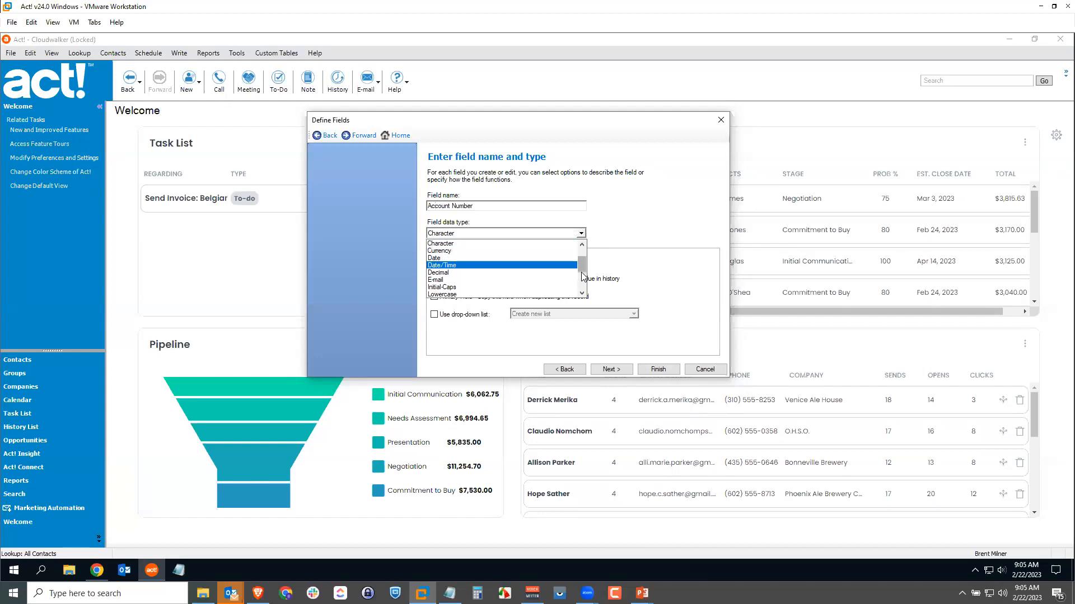
left_click_drag(582, 264, 582, 281)
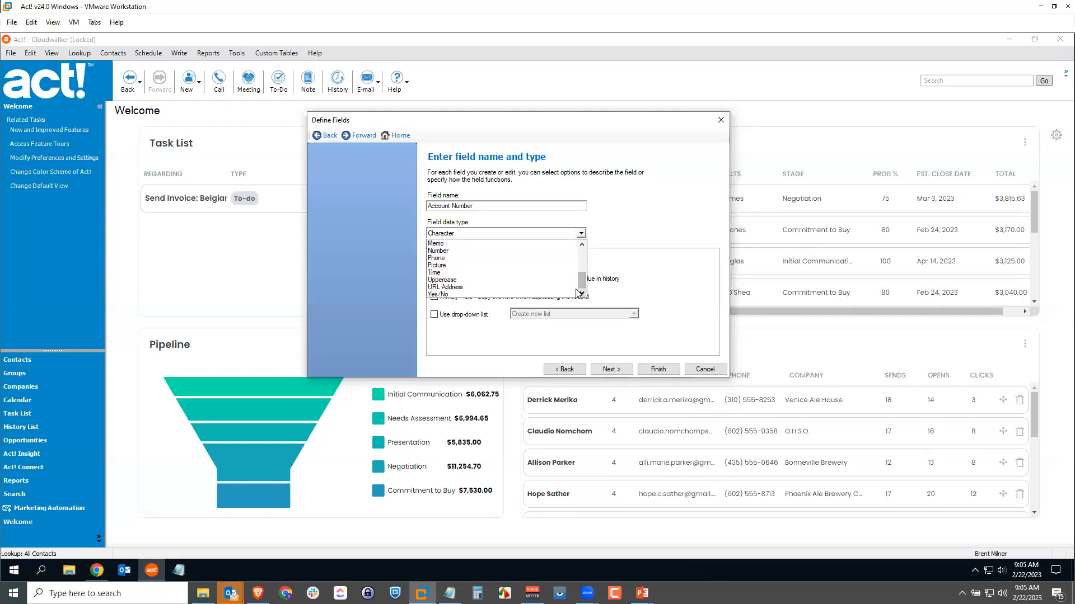
left_click(456, 282)
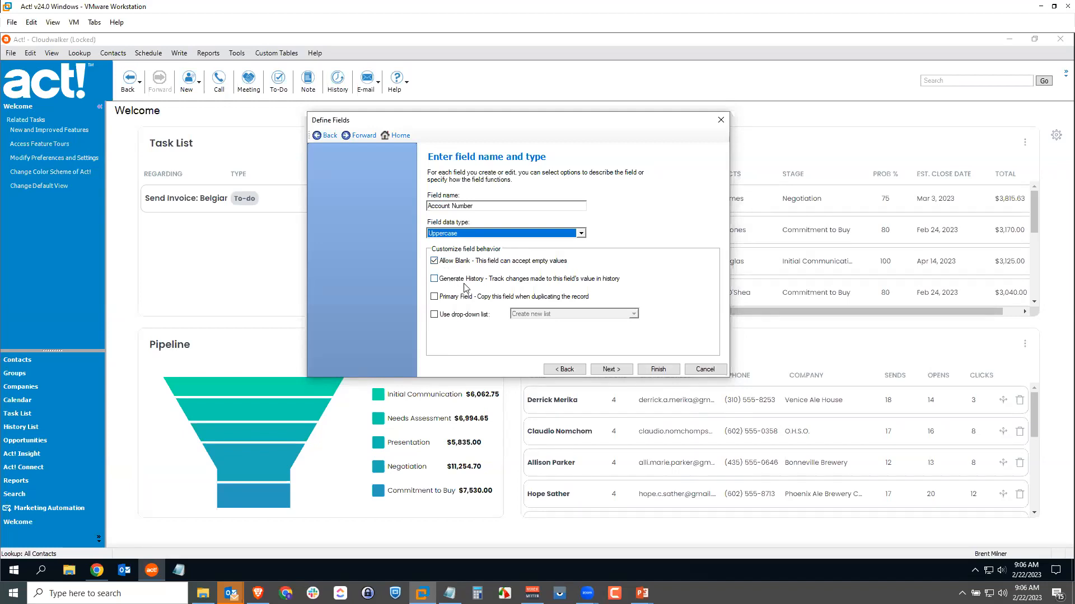
left_click(434, 279)
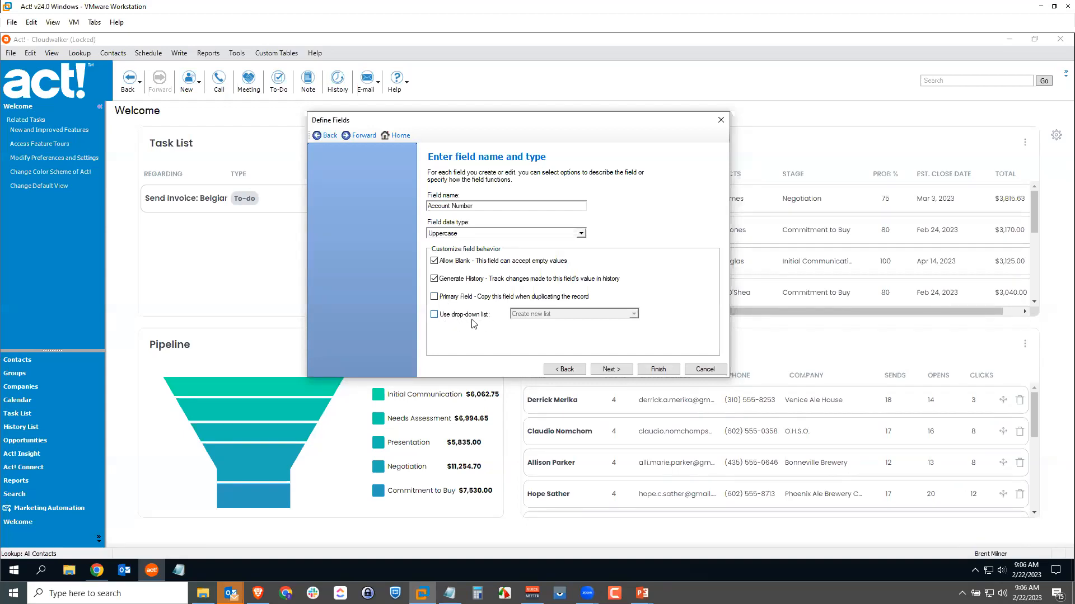
Enter a field format built from @ and # placeholders for Account Number and set the field length to 6.
left_click(604, 371)
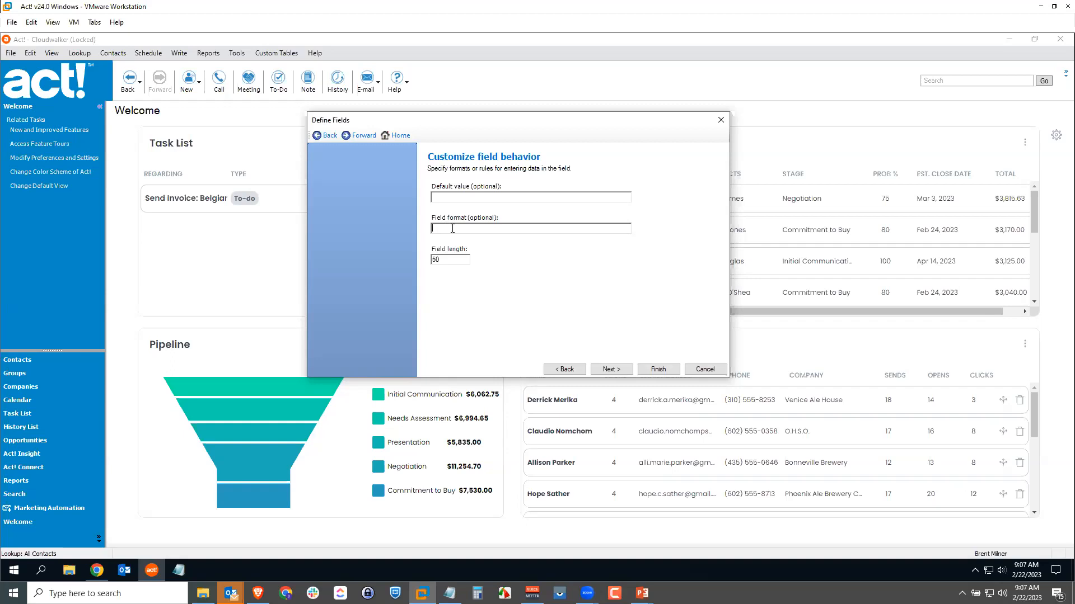
type("@@@@")
type("##")
double_click(458, 258)
type("6")
Leave the Account Number field's triggers at None, including the one for leaving the field, and finish creating it.
left_click(610, 369)
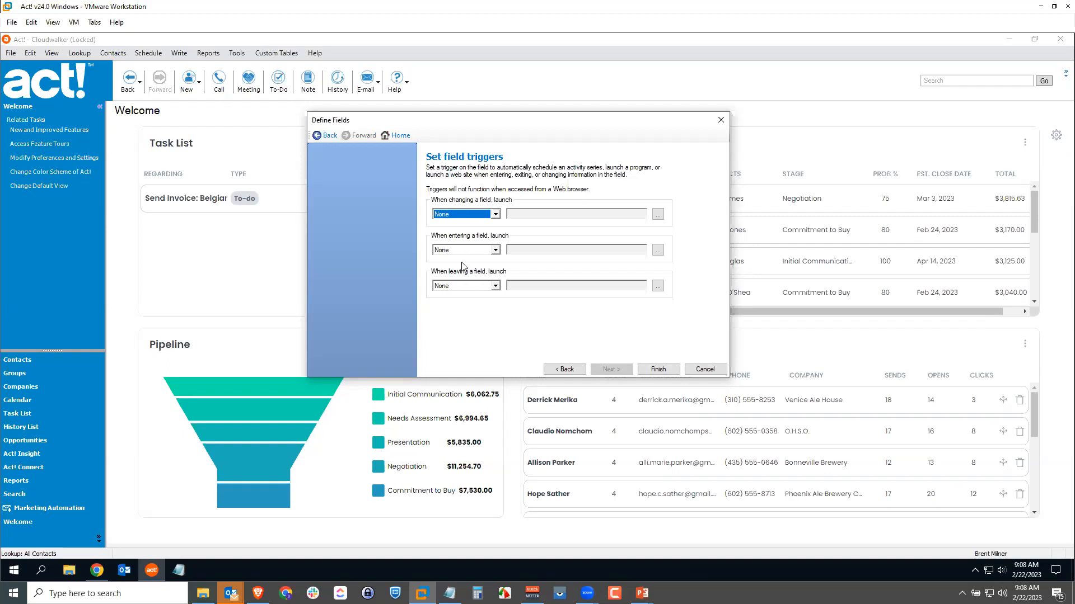
left_click(495, 286)
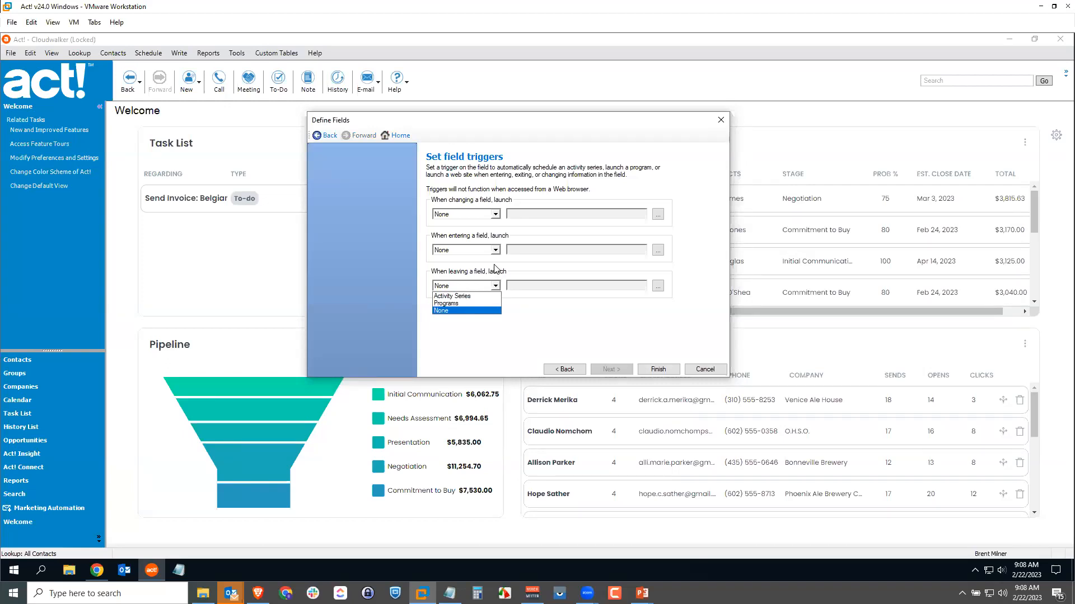
left_click(493, 266)
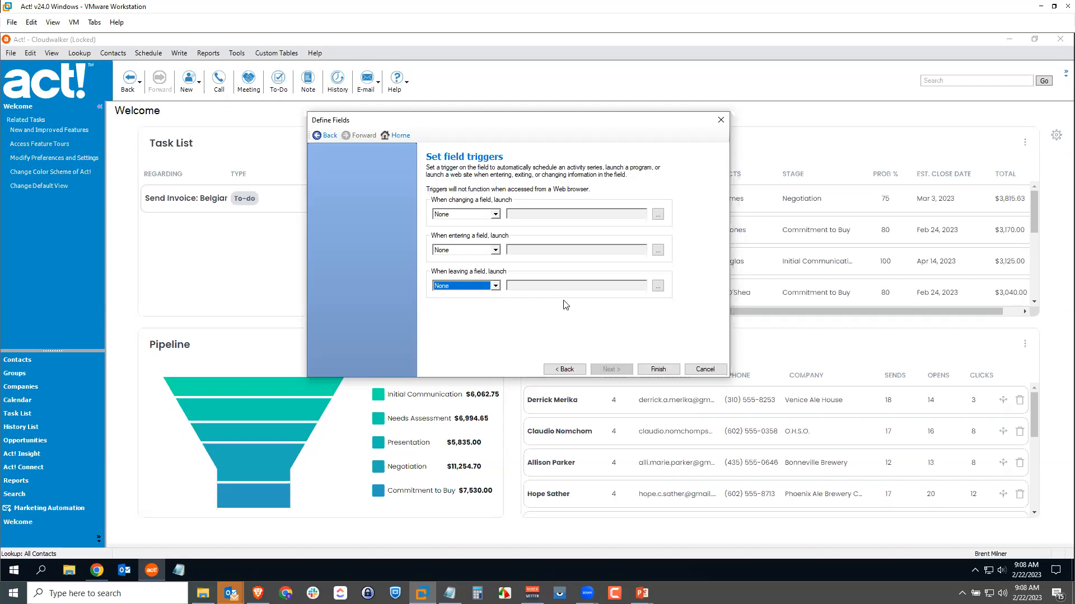
left_click(659, 370)
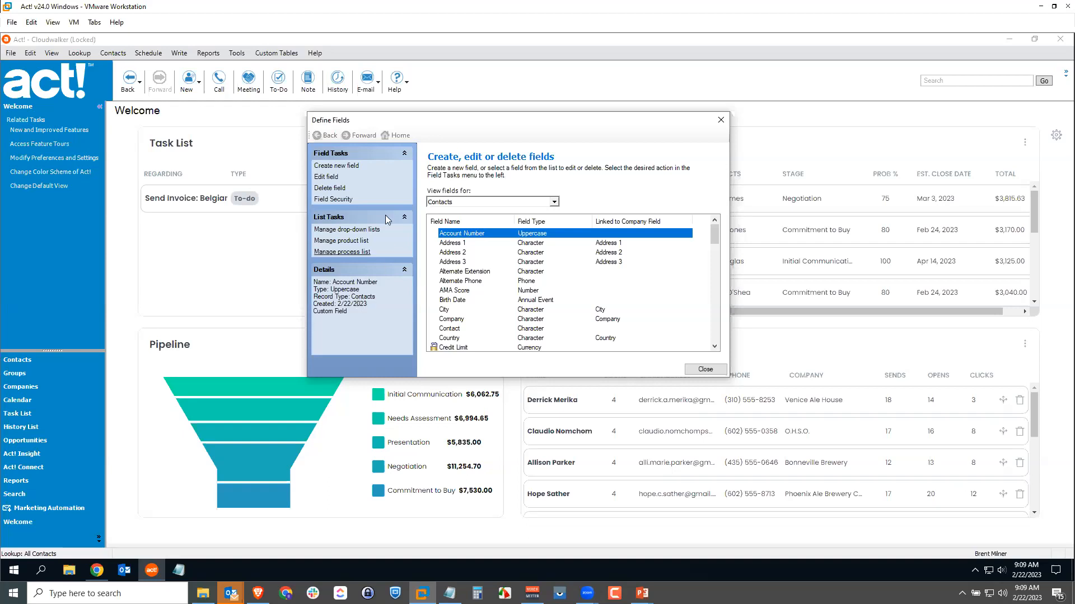
Start another contact field named Age and set its data type to Calculated.
left_click(343, 167)
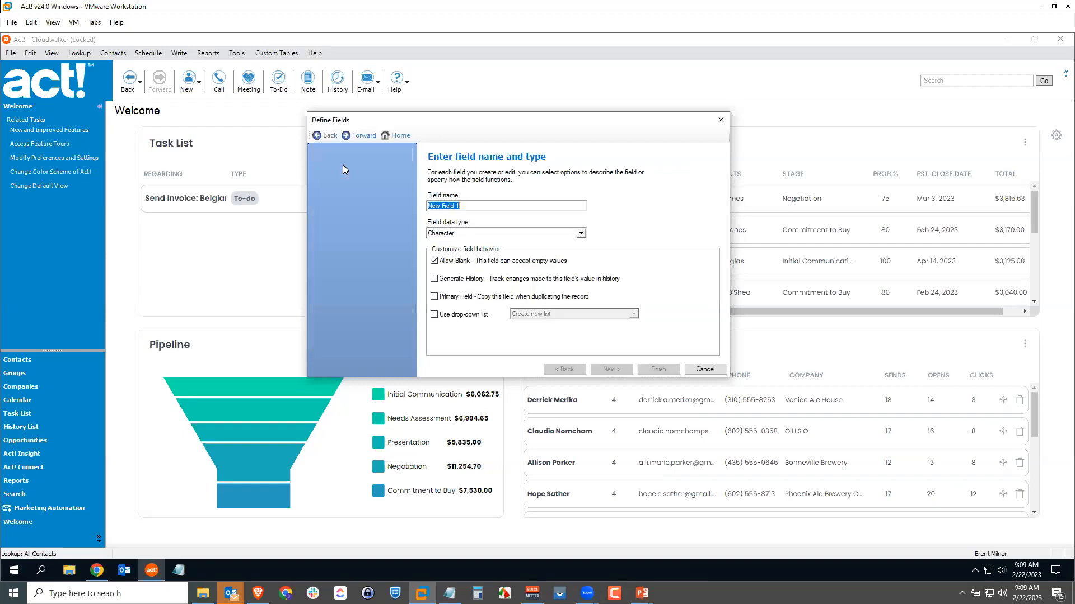
type("Age")
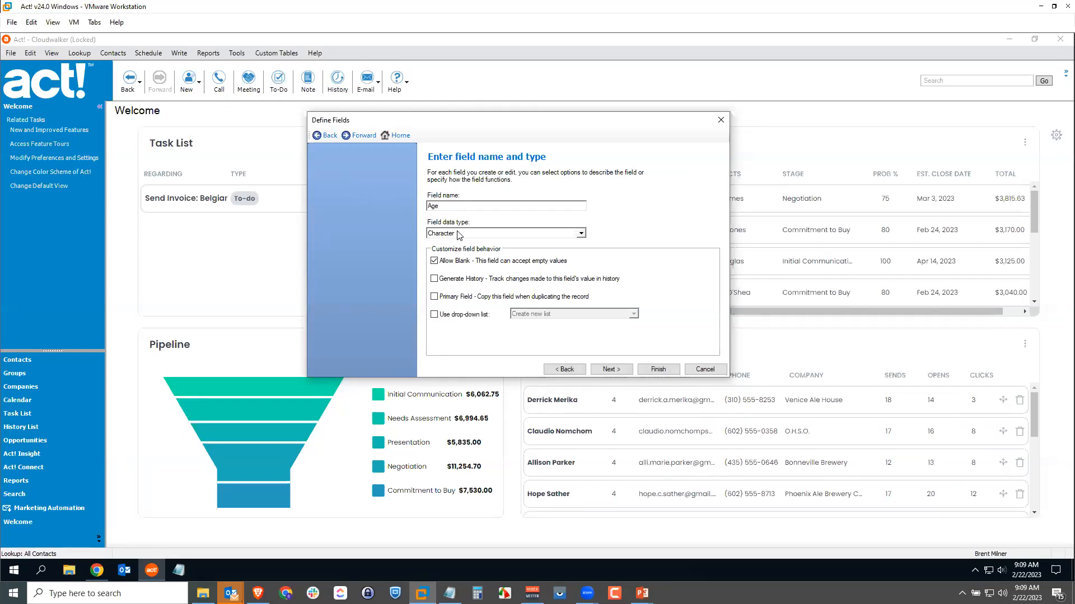
left_click(581, 233)
left_click(582, 244)
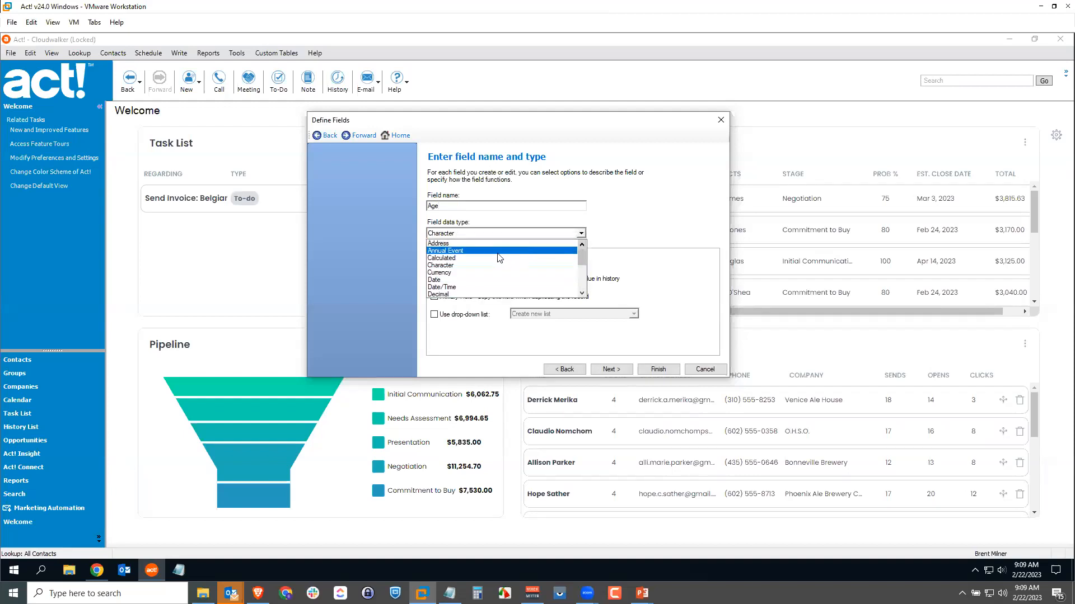
left_click(460, 259)
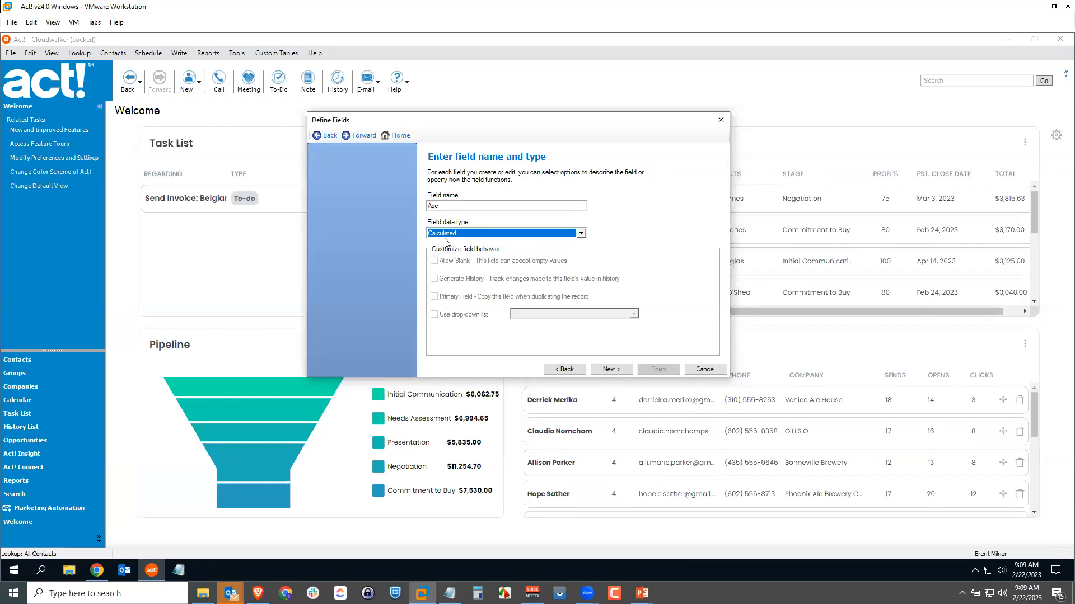
Configure Age as a Date calculation on Birth Date using the Years since (date to today) formula, and finish the field.
left_click(612, 369)
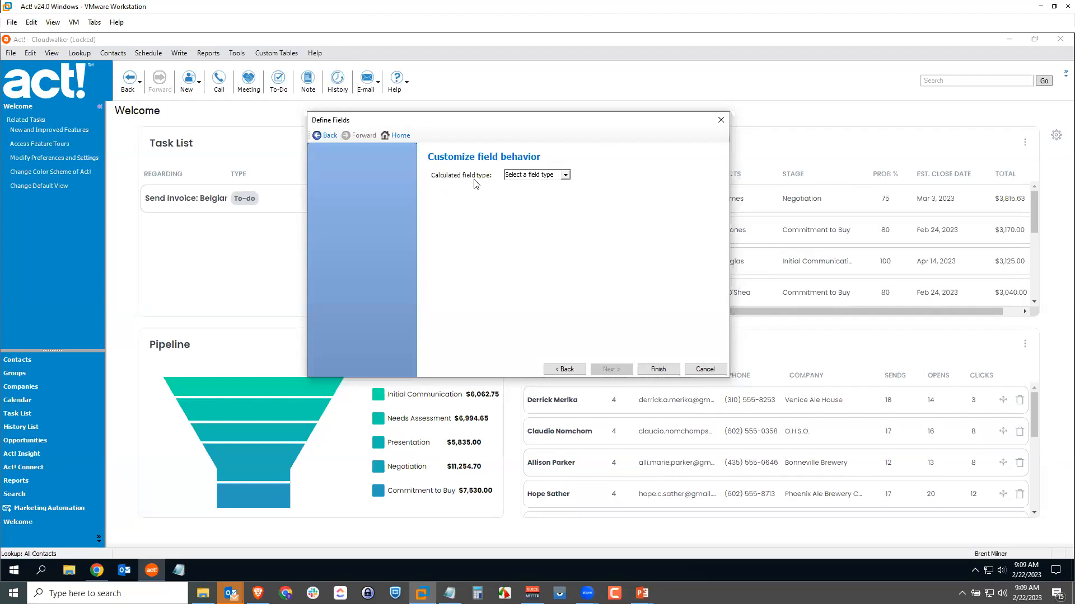
left_click(565, 175)
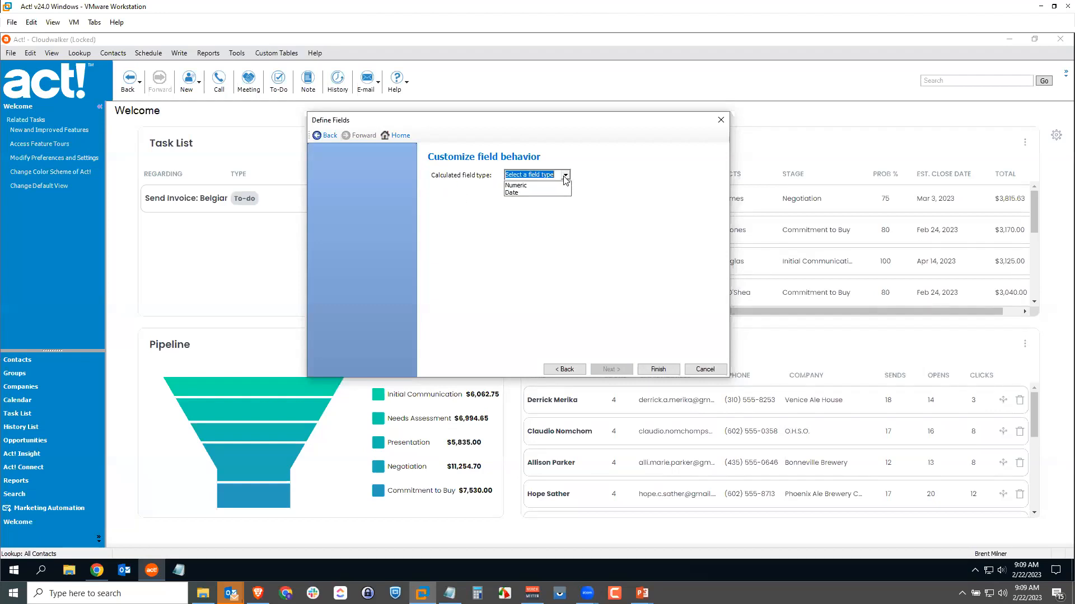
left_click(520, 194)
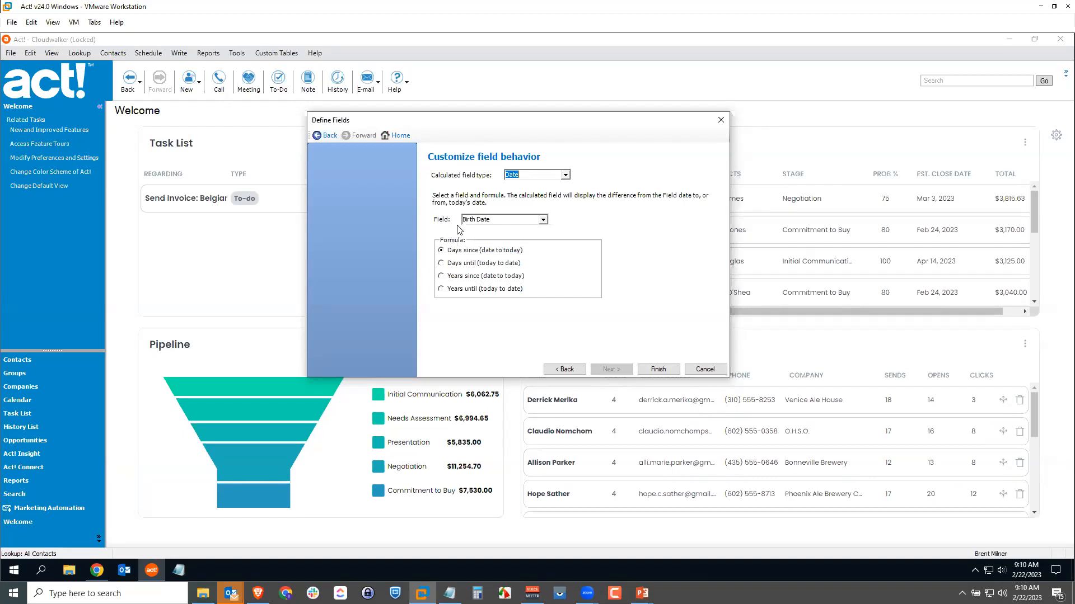
left_click(544, 220)
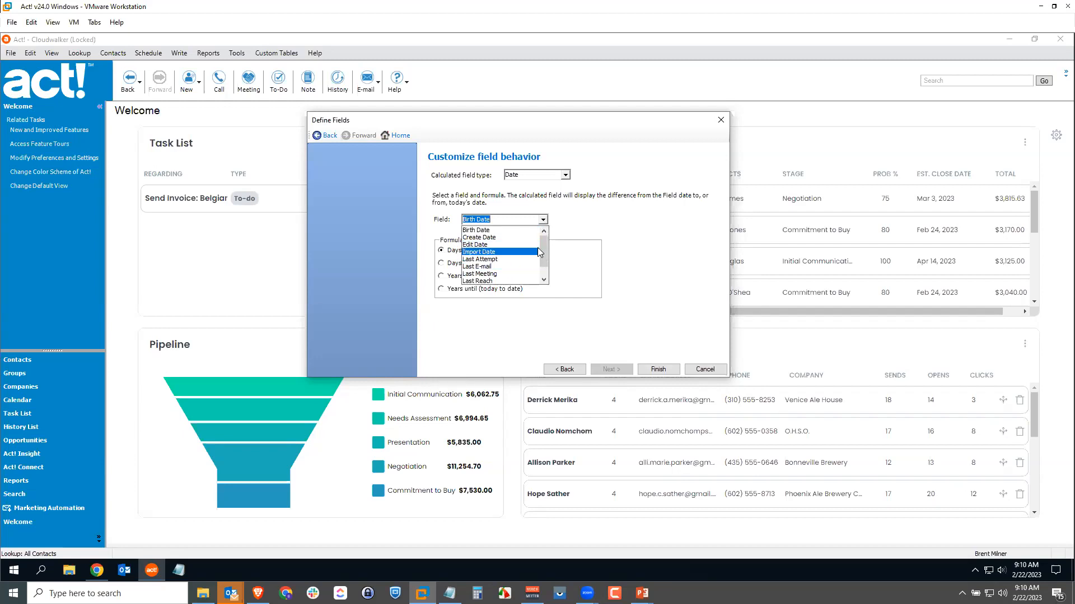
left_click(473, 230)
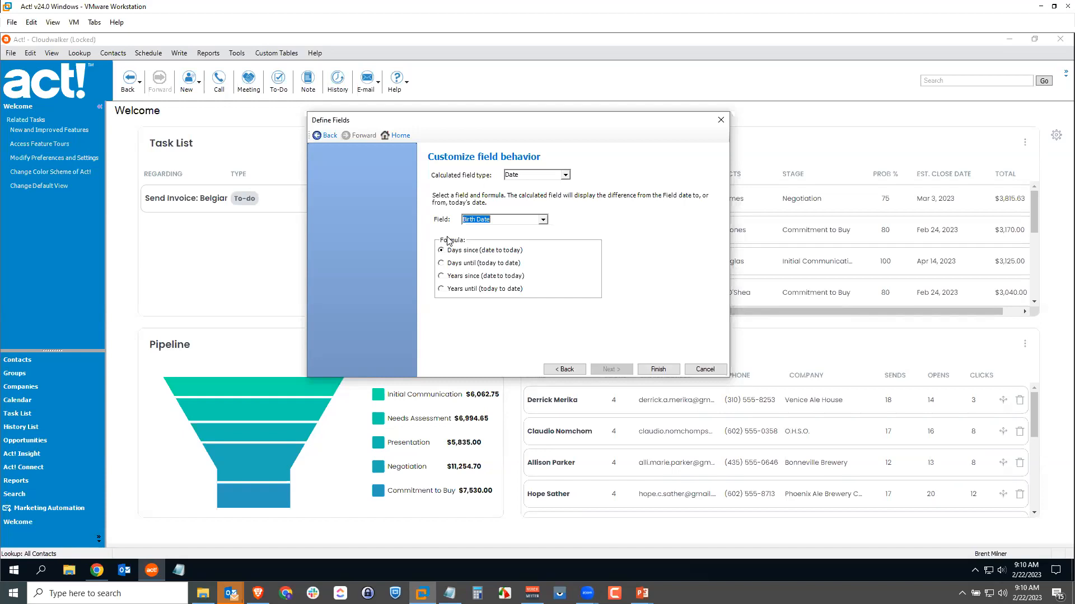
left_click(442, 278)
left_click(658, 369)
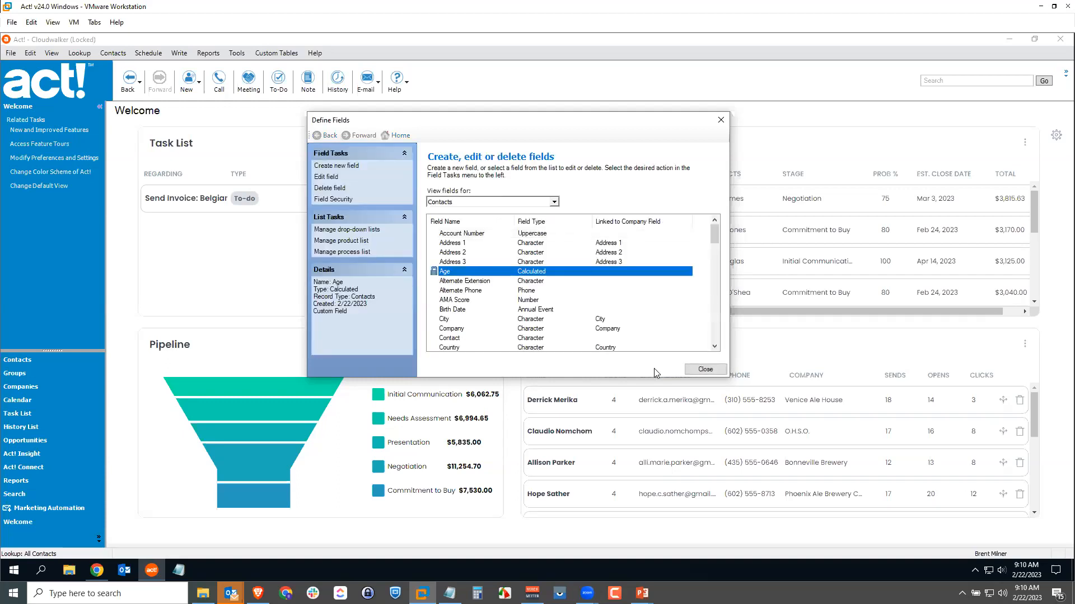
left_click(453, 281)
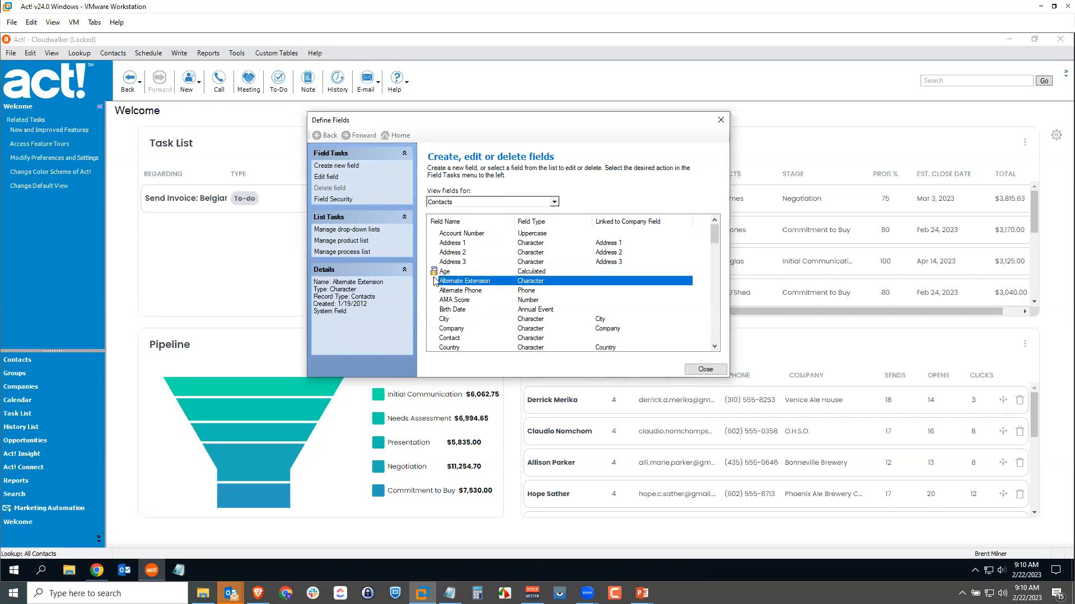
left_click(436, 274)
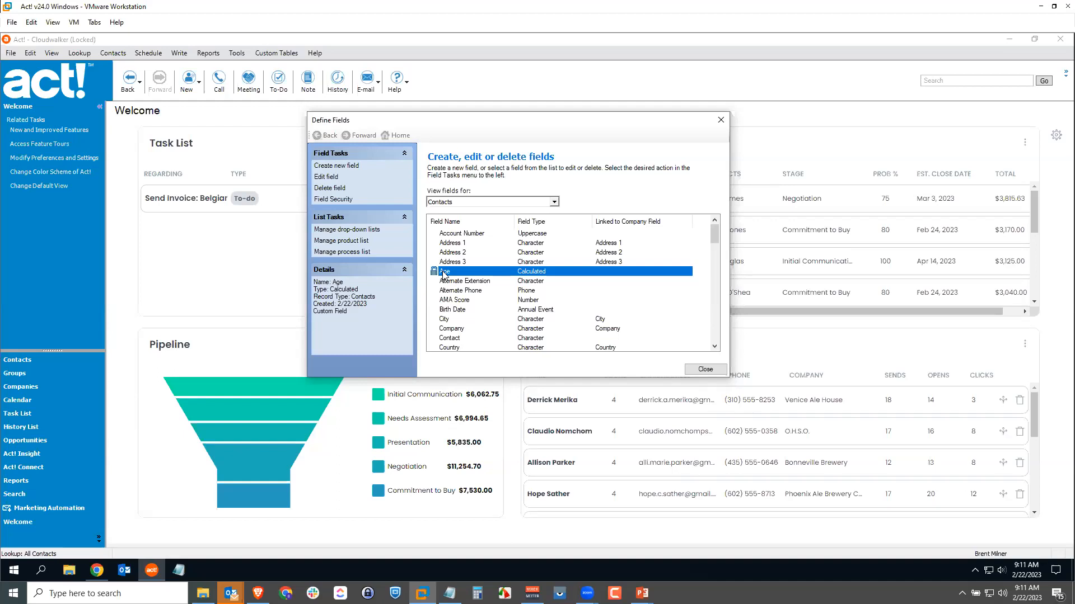
Create a contact field named Portrait with the Picture data type and no trigger, and check it in the field list.
left_click(336, 167)
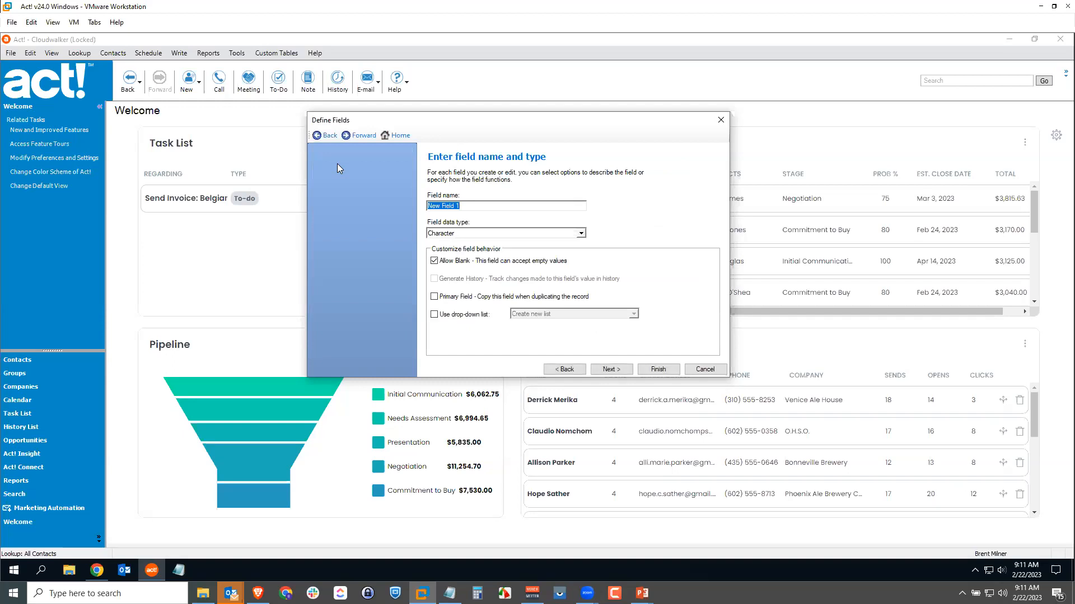
type("Portrait")
left_click(476, 233)
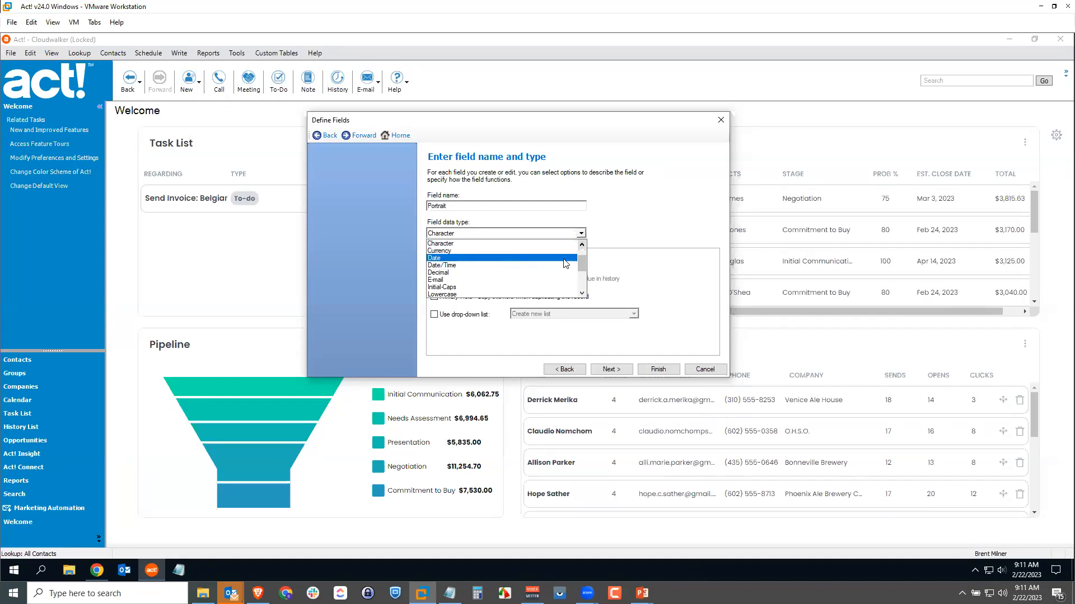
left_click_drag(582, 267, 582, 282)
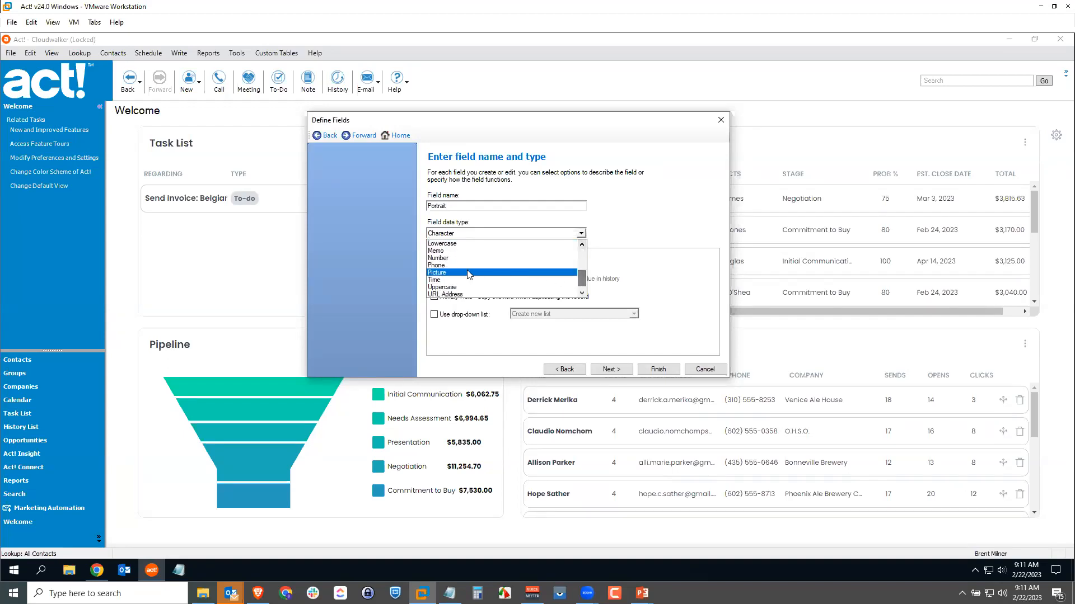
left_click(457, 274)
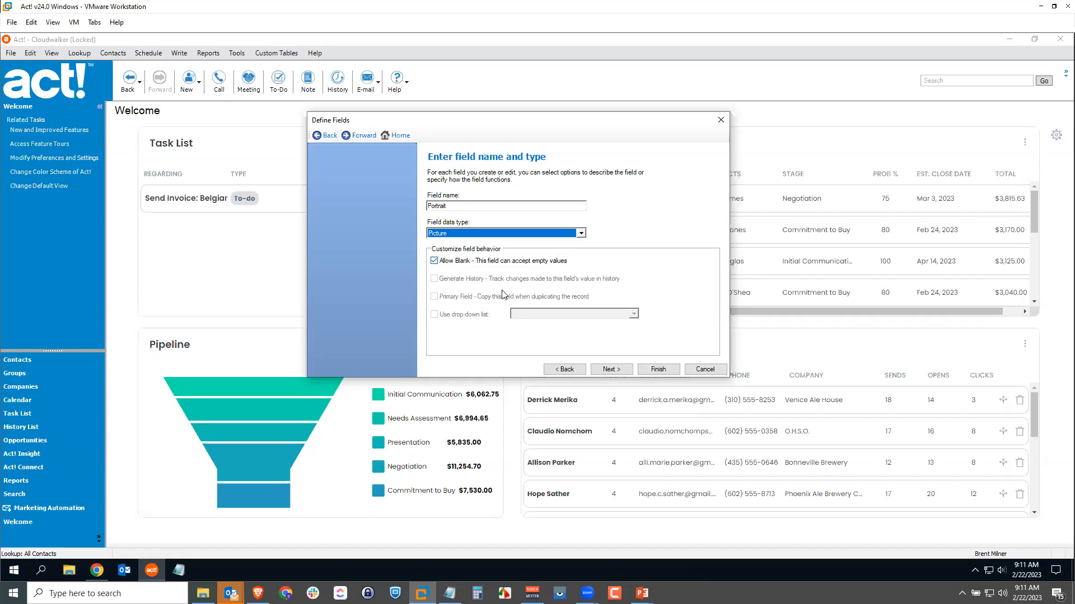
left_click(610, 369)
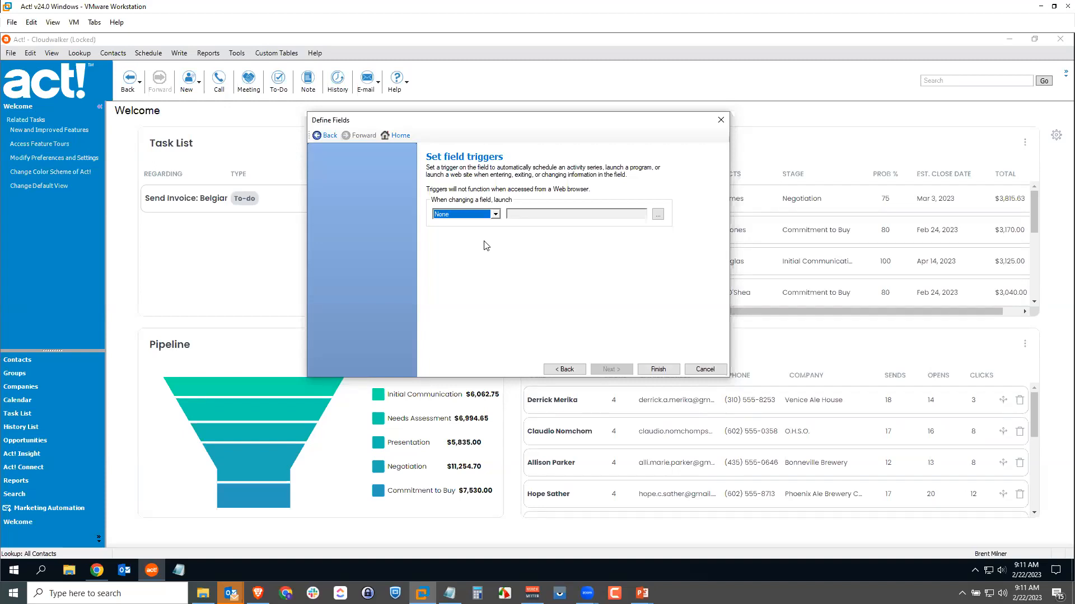
left_click(659, 370)
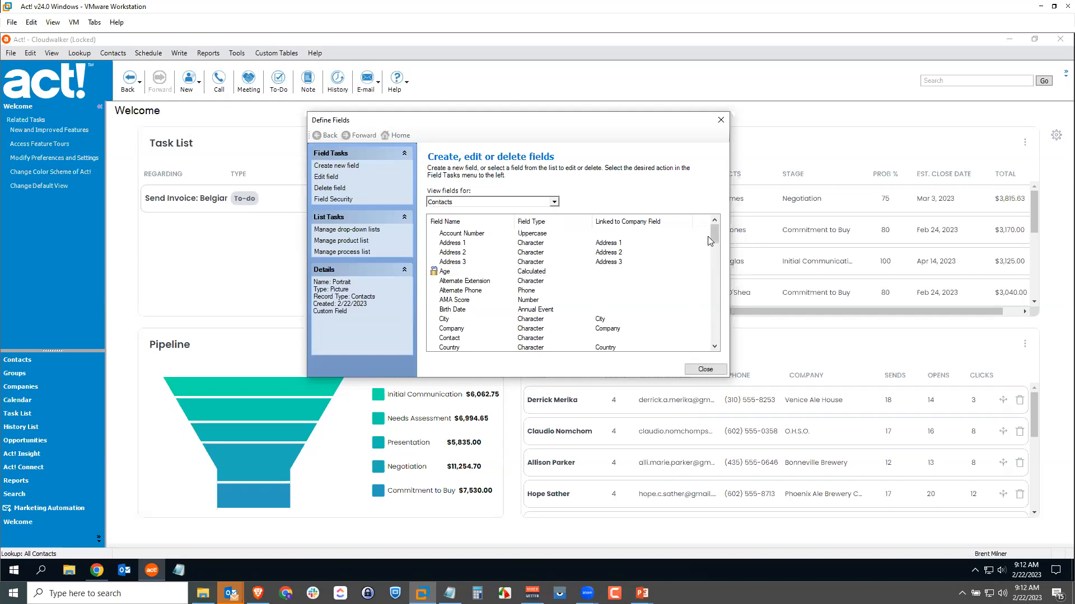
left_click_drag(712, 232, 713, 285)
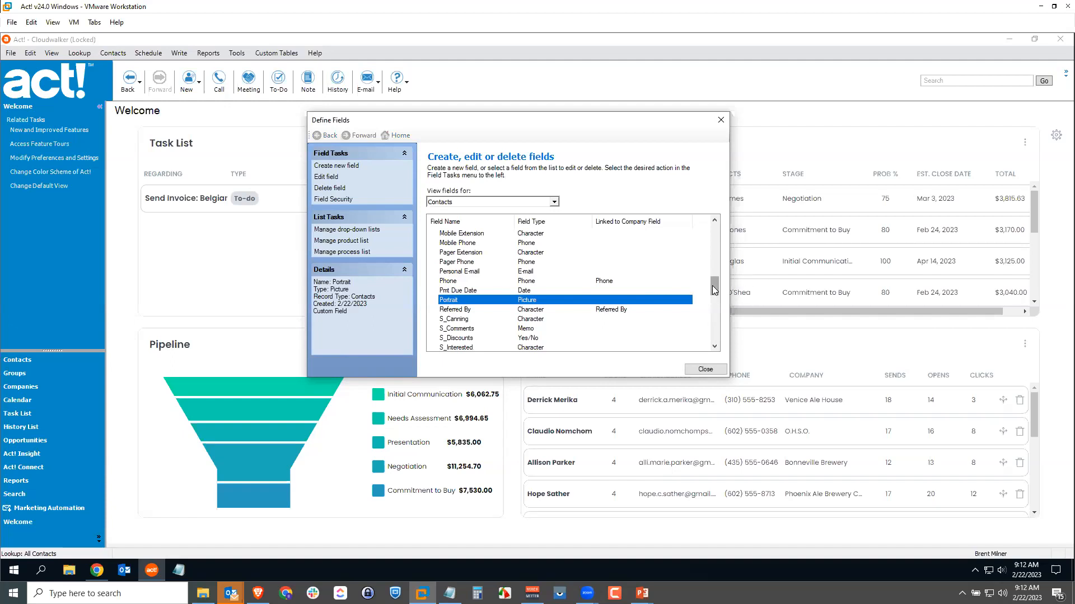
left_click_drag(713, 287, 715, 225)
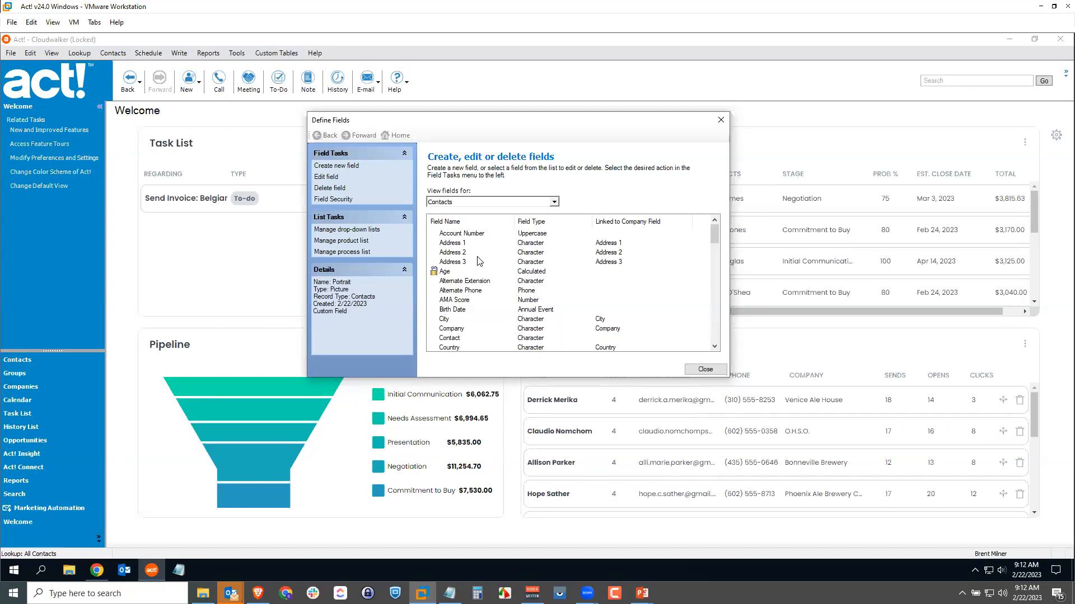
Create a contact field named Summary with the Memo data type and no triggers, and check it in the field list.
left_click(348, 167)
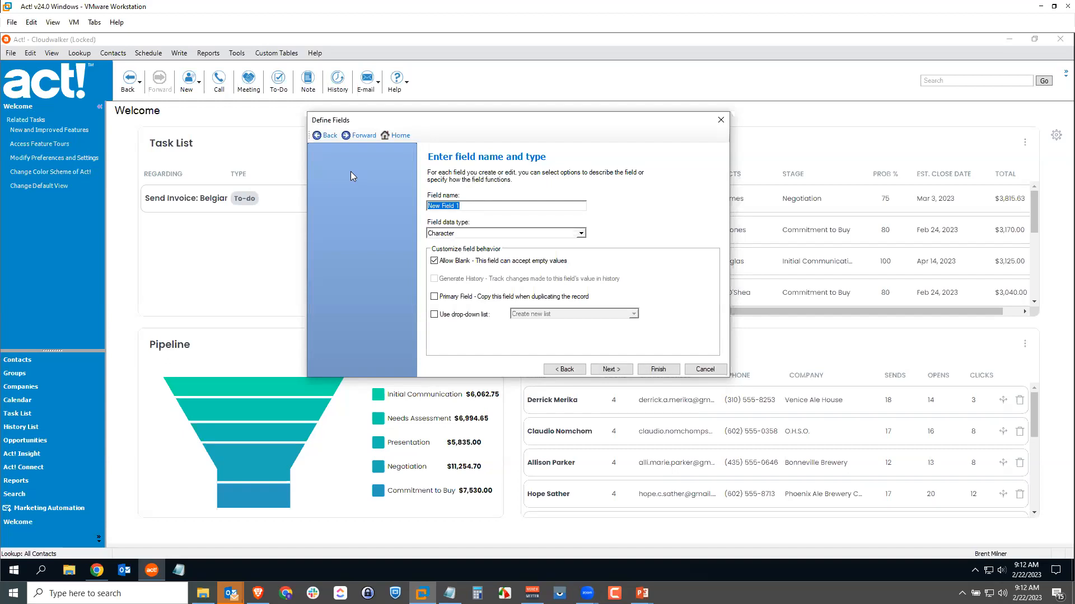
type("Summary")
left_click(581, 234)
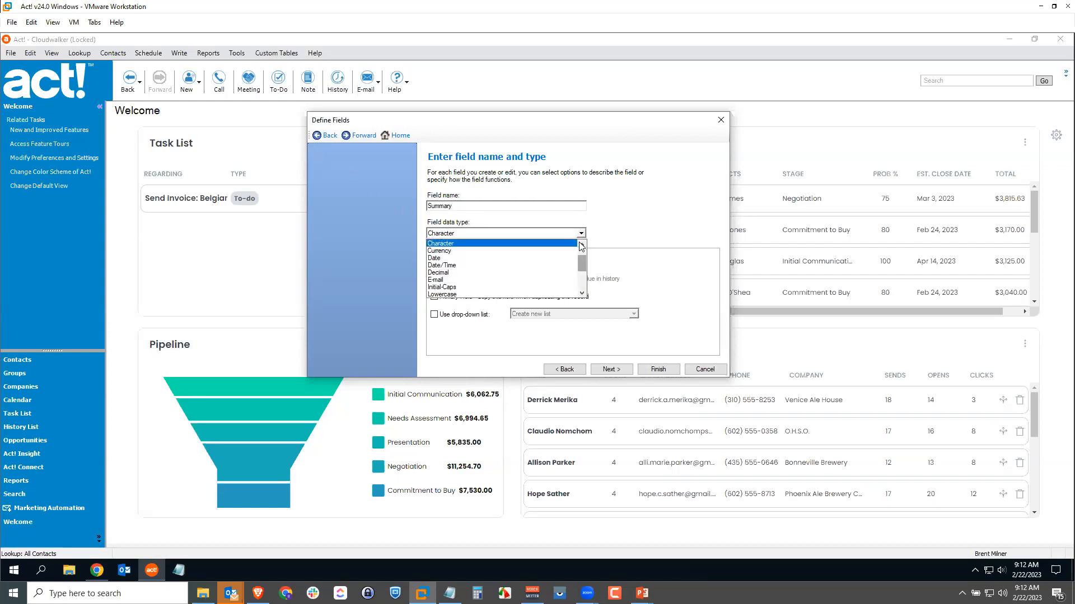
scroll(586, 270, "down", 1)
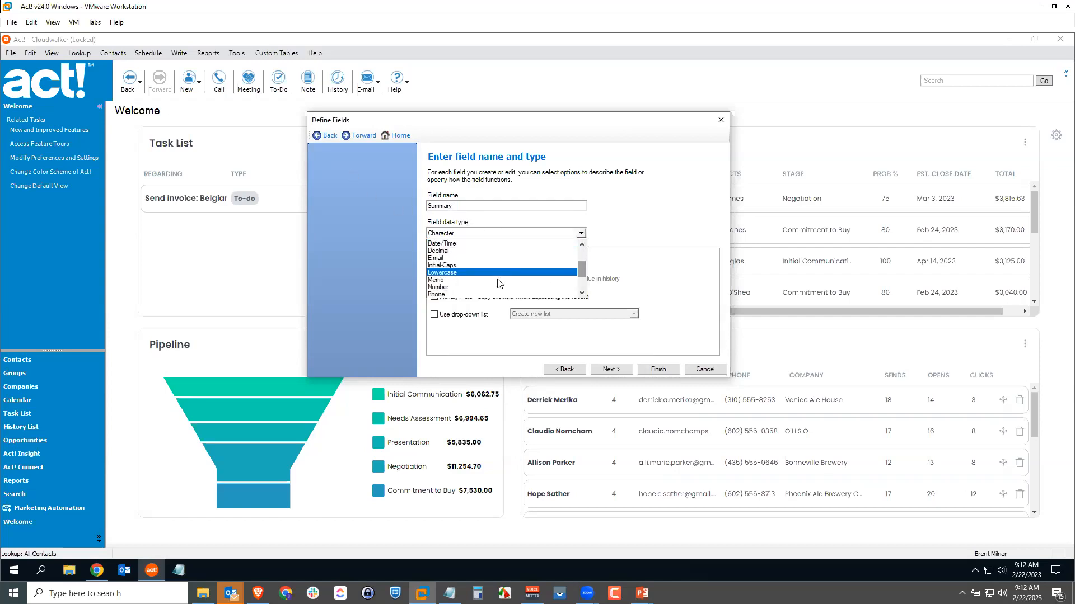
left_click(451, 280)
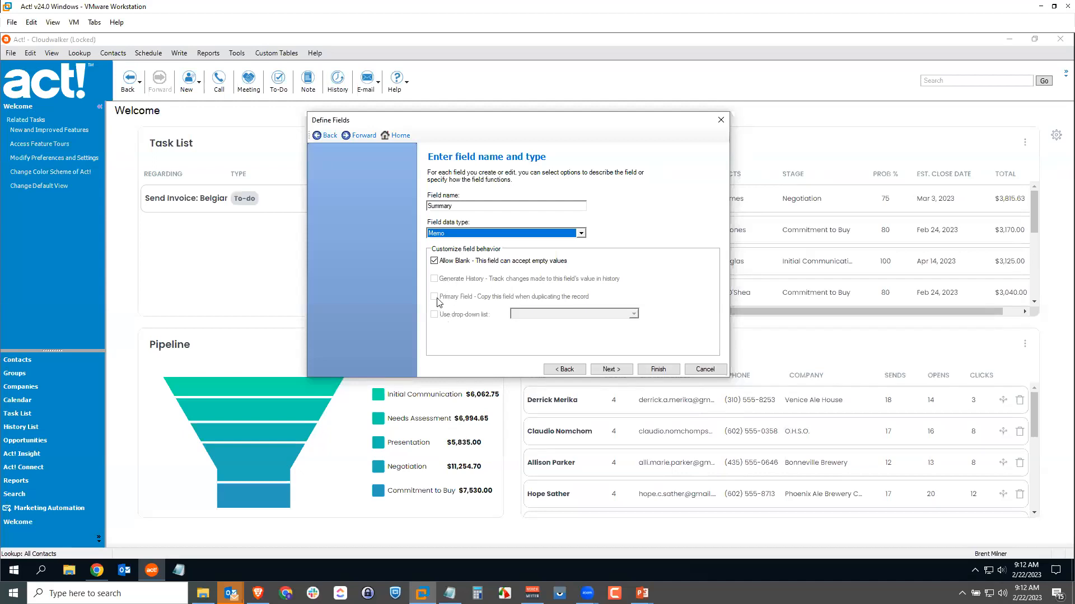
left_click(610, 369)
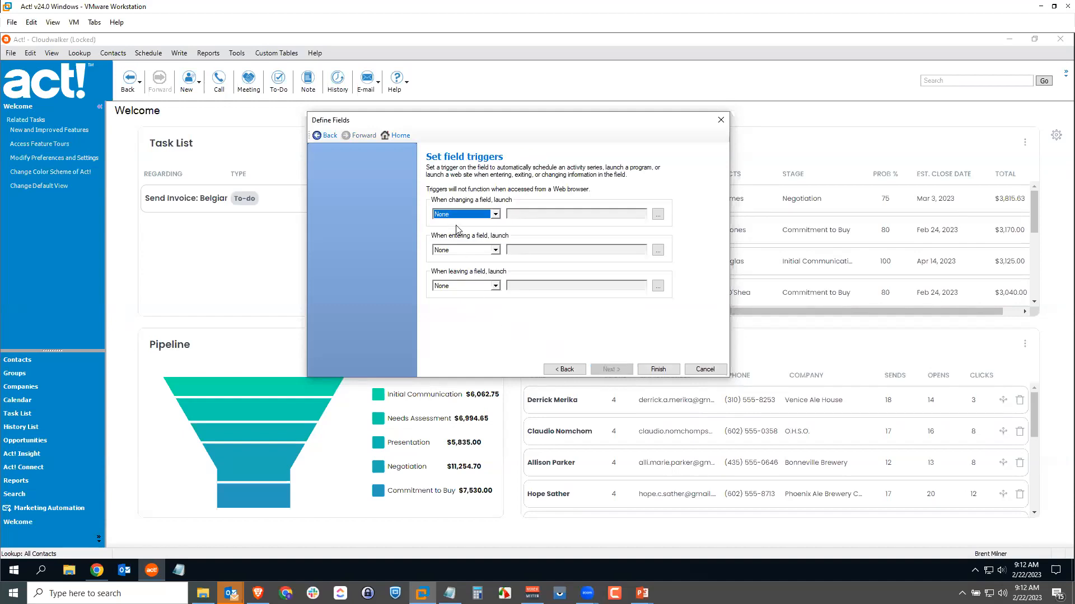
left_click(657, 370)
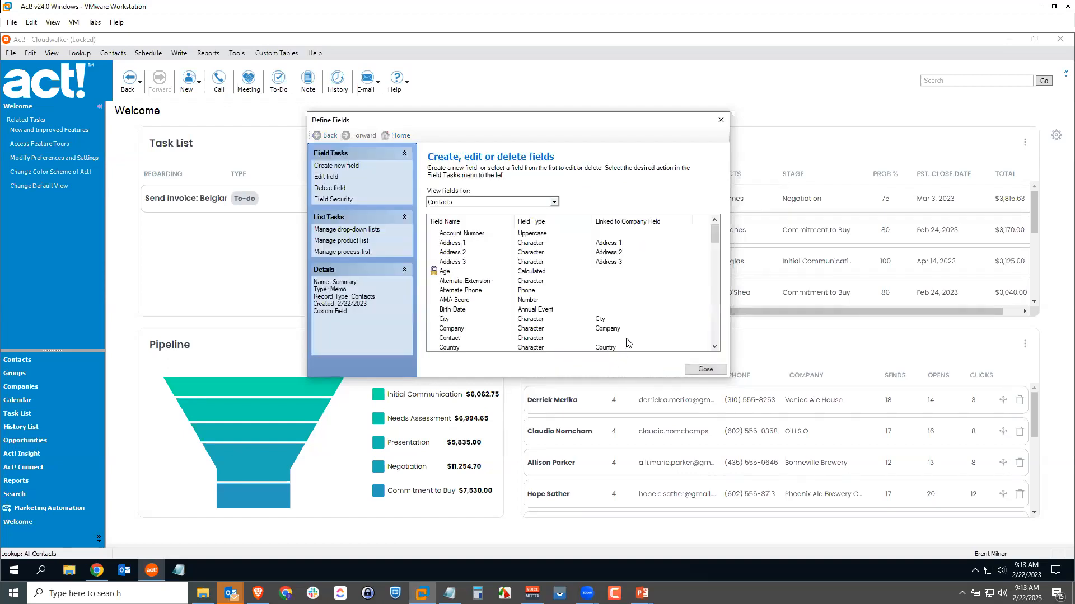
left_click_drag(711, 238, 714, 306)
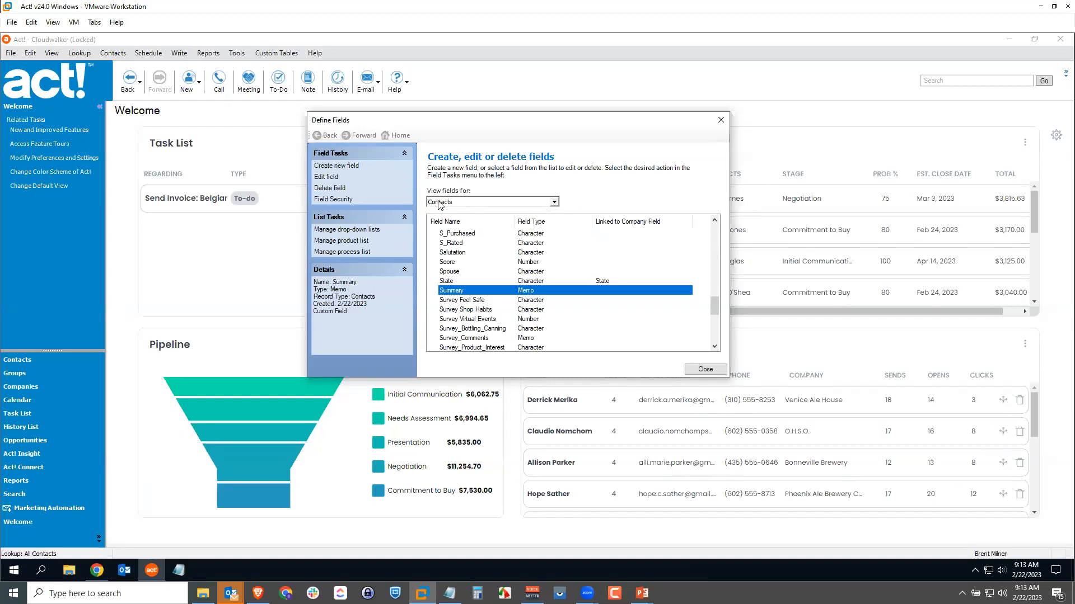
Switch to the Opportunities fields and start a new field named Commission with the Calculated data type.
left_click(554, 202)
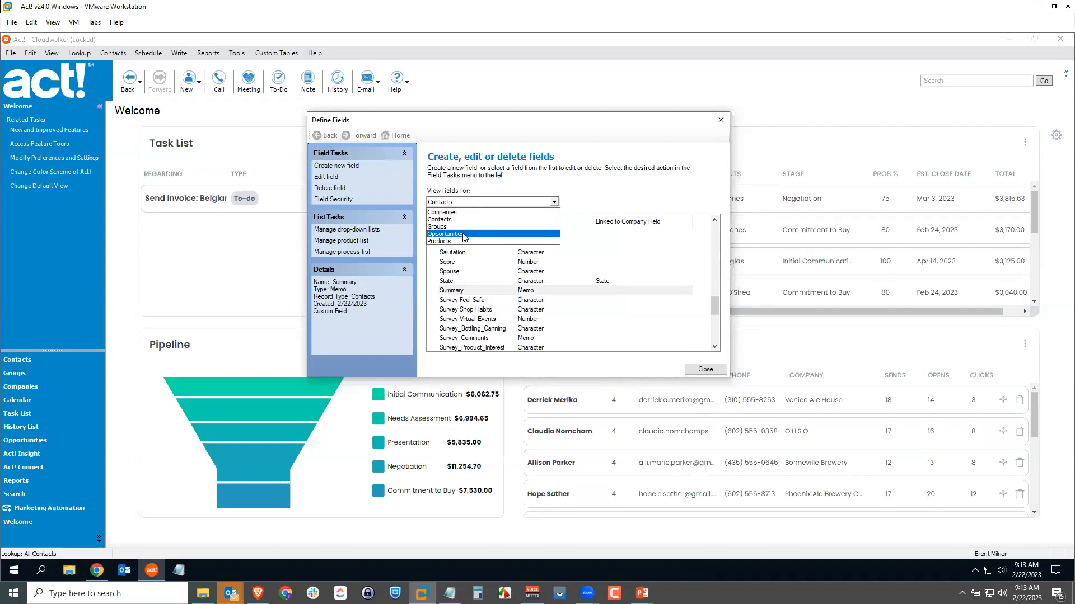
left_click(447, 233)
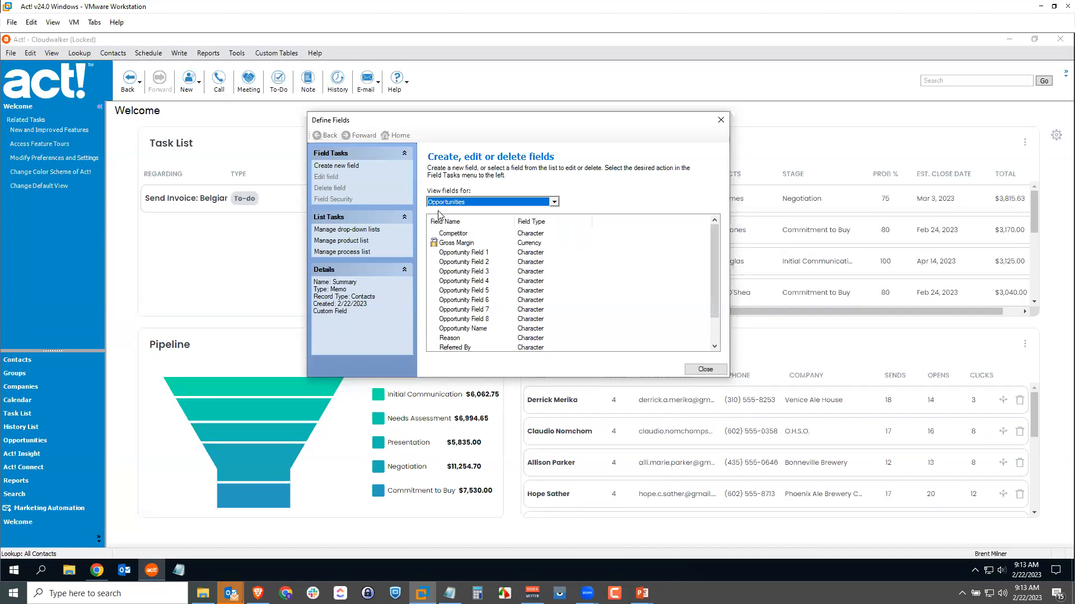
left_click(338, 167)
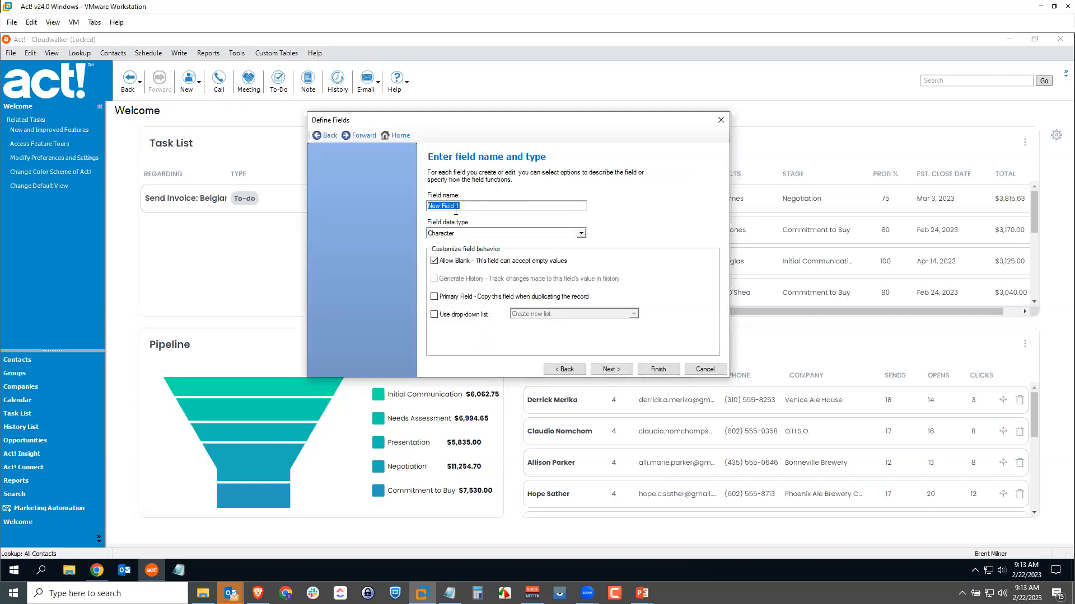
type("Commission")
left_click(581, 233)
left_click(581, 245)
left_click(580, 245)
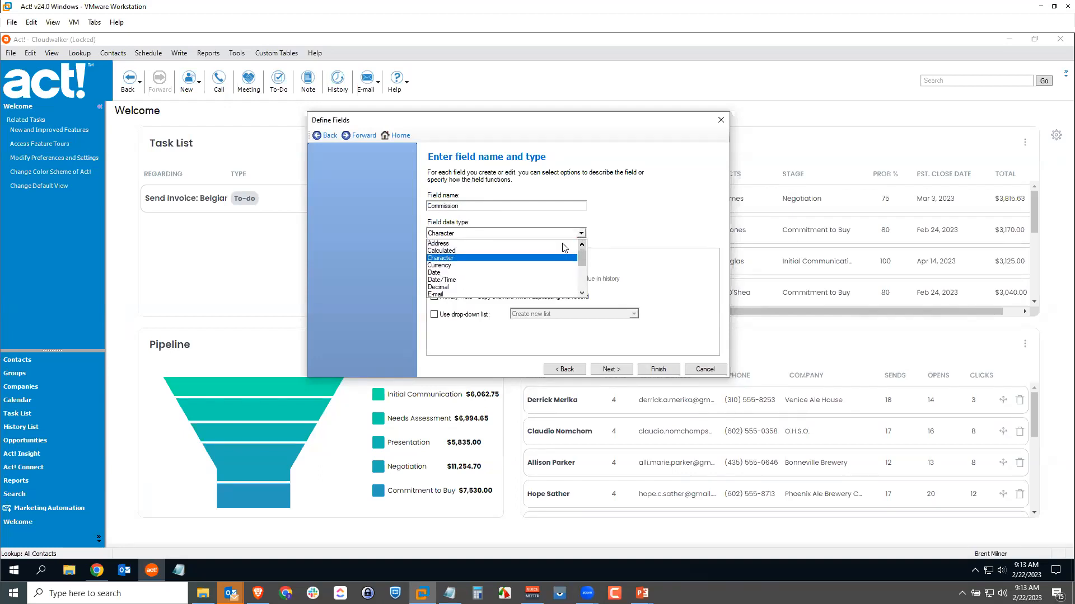
left_click(461, 251)
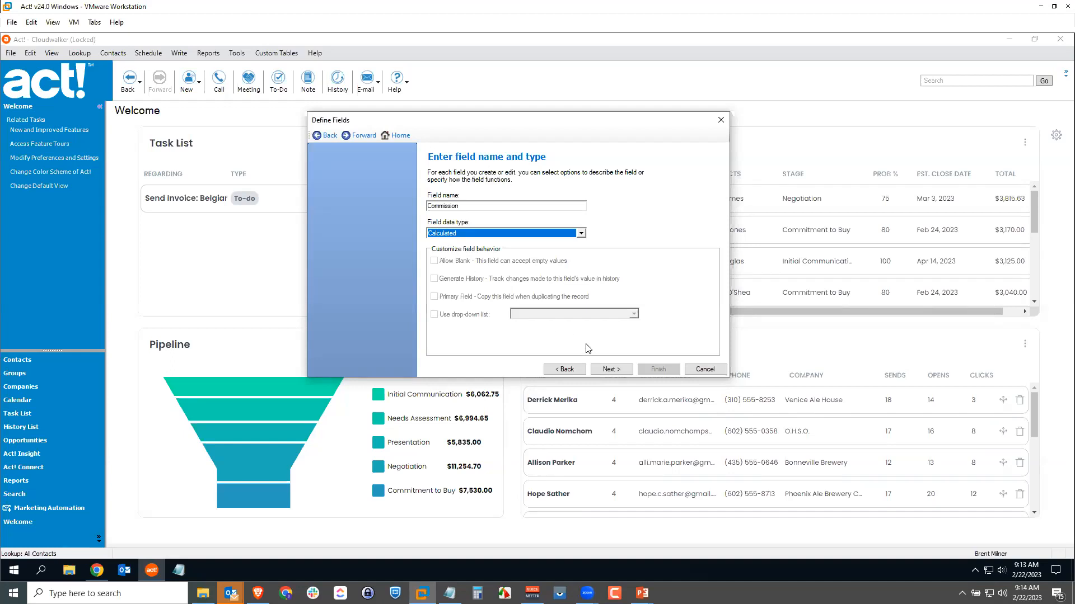
Configure Commission as a Numeric calculation with the formula [Weighted Total] * .05, and finish the field.
left_click(610, 369)
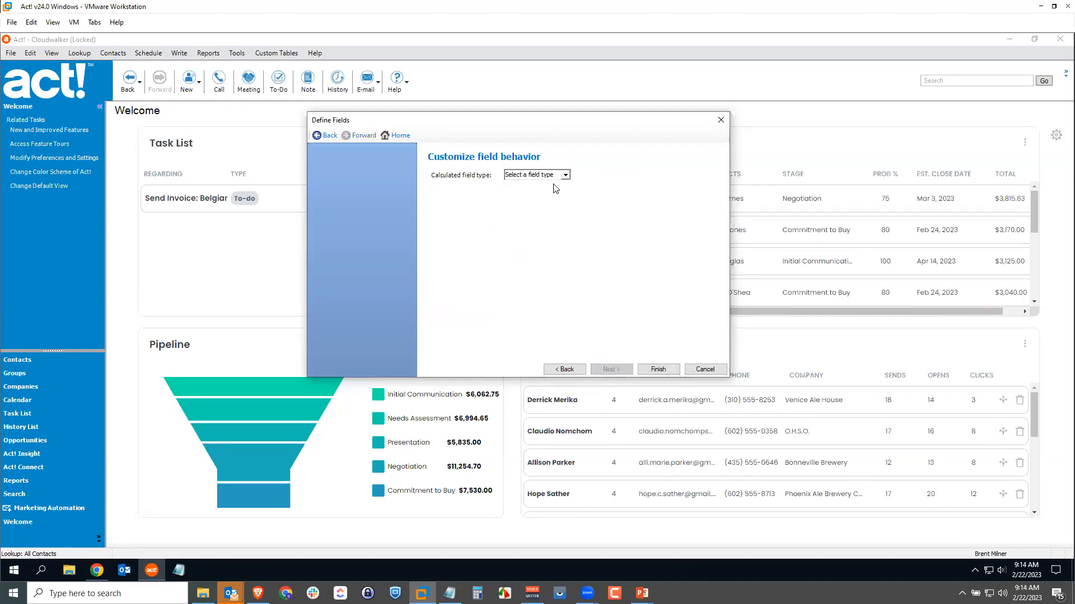
left_click(566, 175)
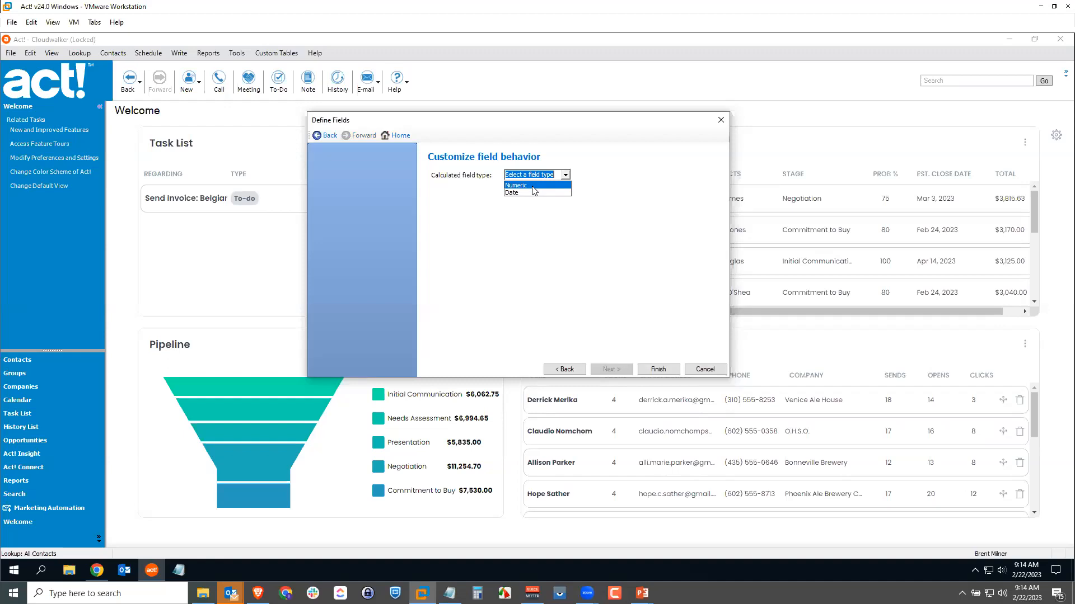
left_click(532, 187)
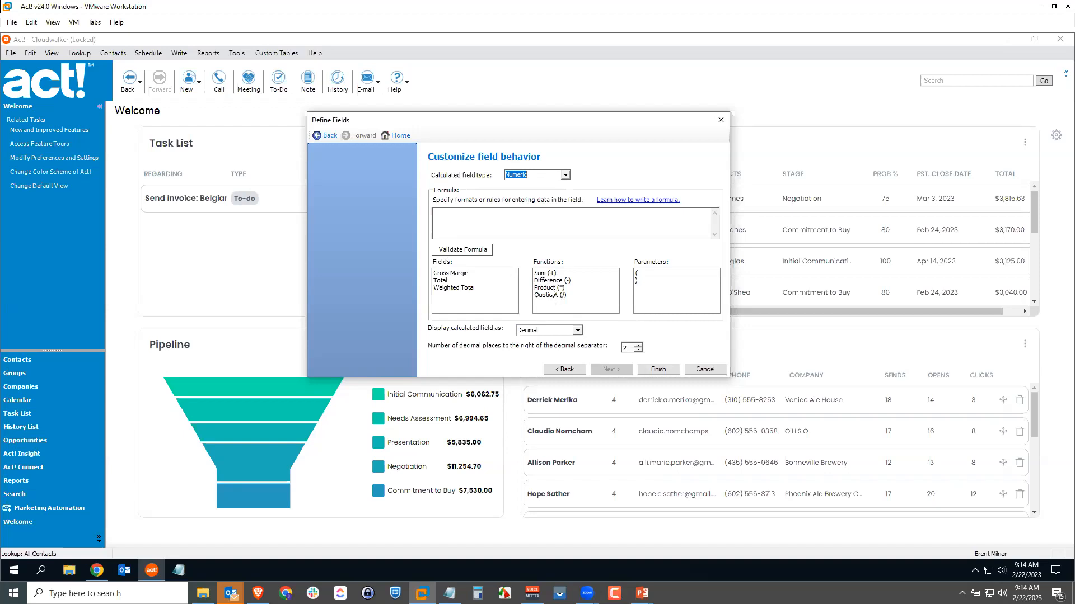
double_click(454, 288)
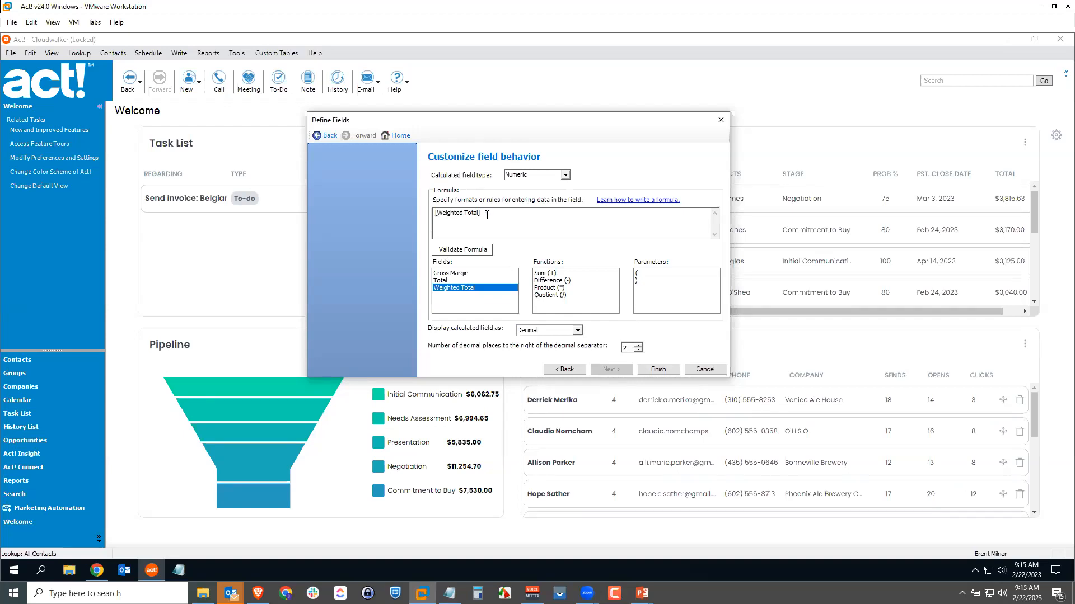
double_click(548, 288)
left_click(509, 213)
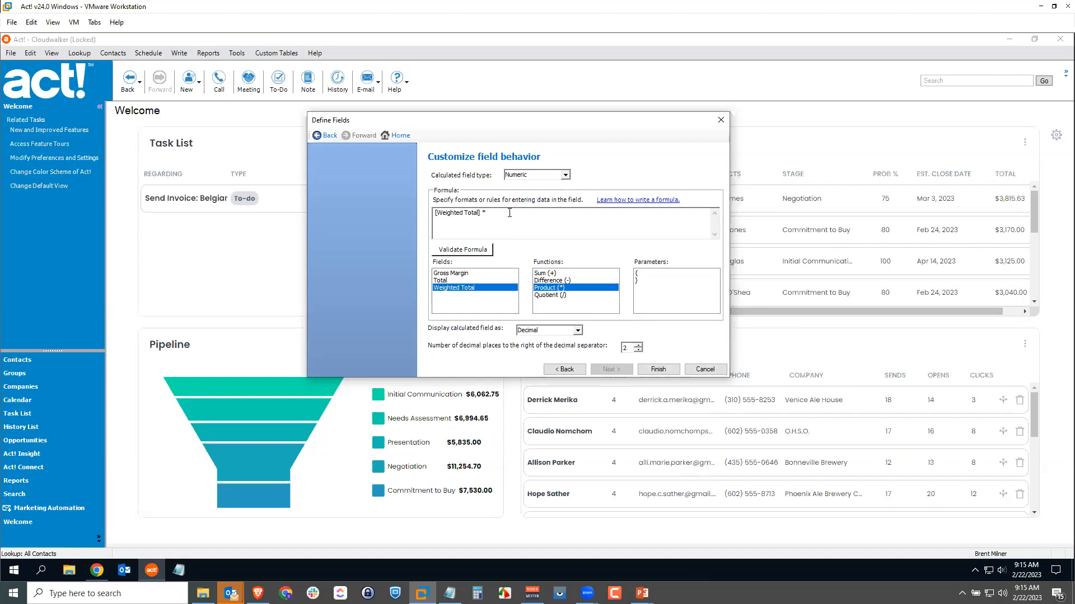
type(".05")
left_click(658, 370)
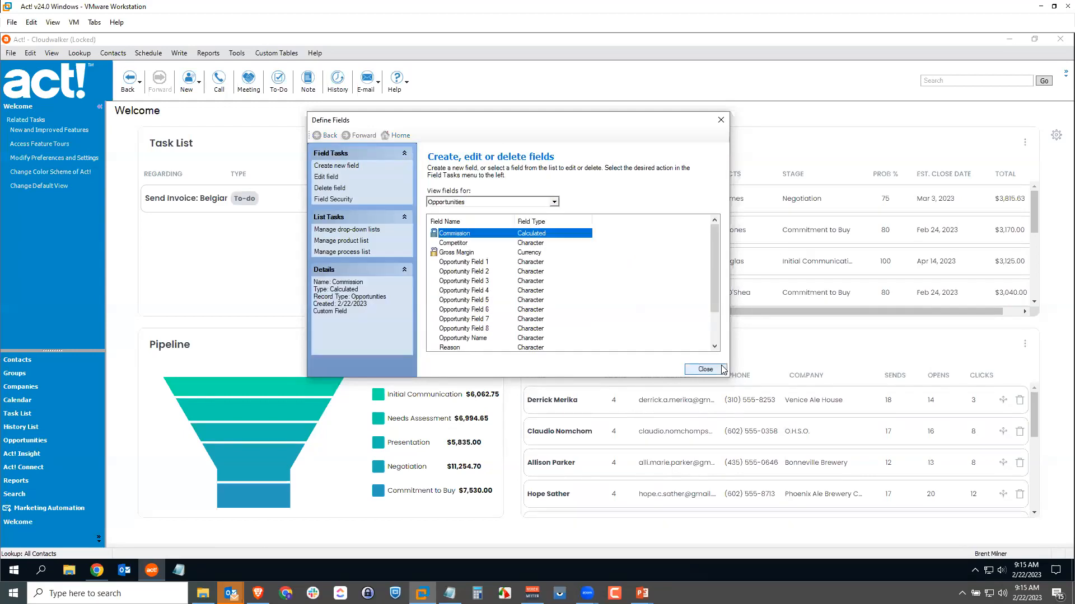
Close the field definitions and decline to modify the layout now.
left_click(451, 244)
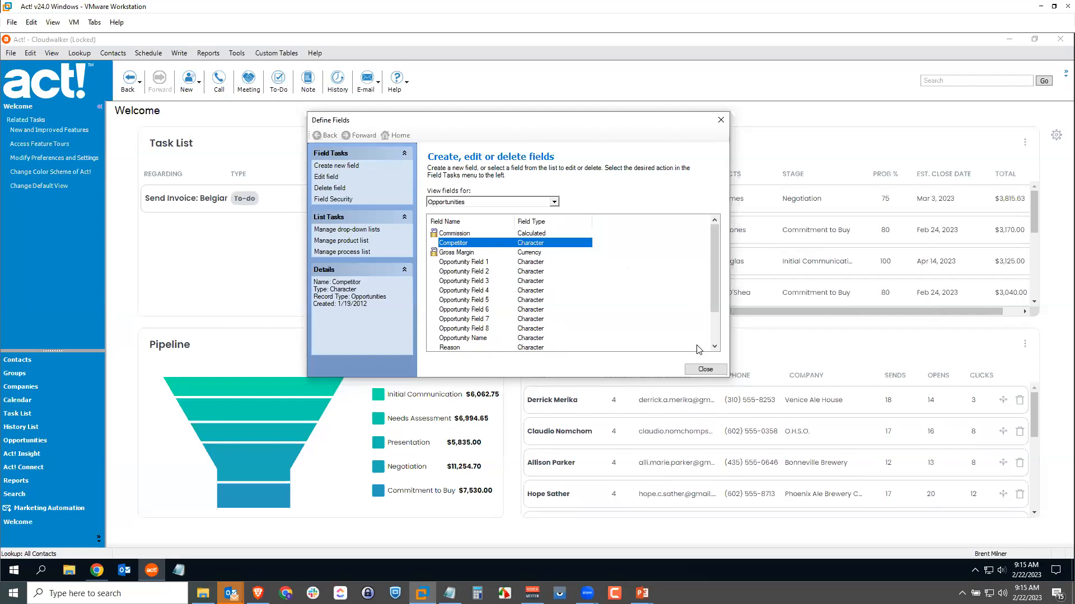
left_click(705, 370)
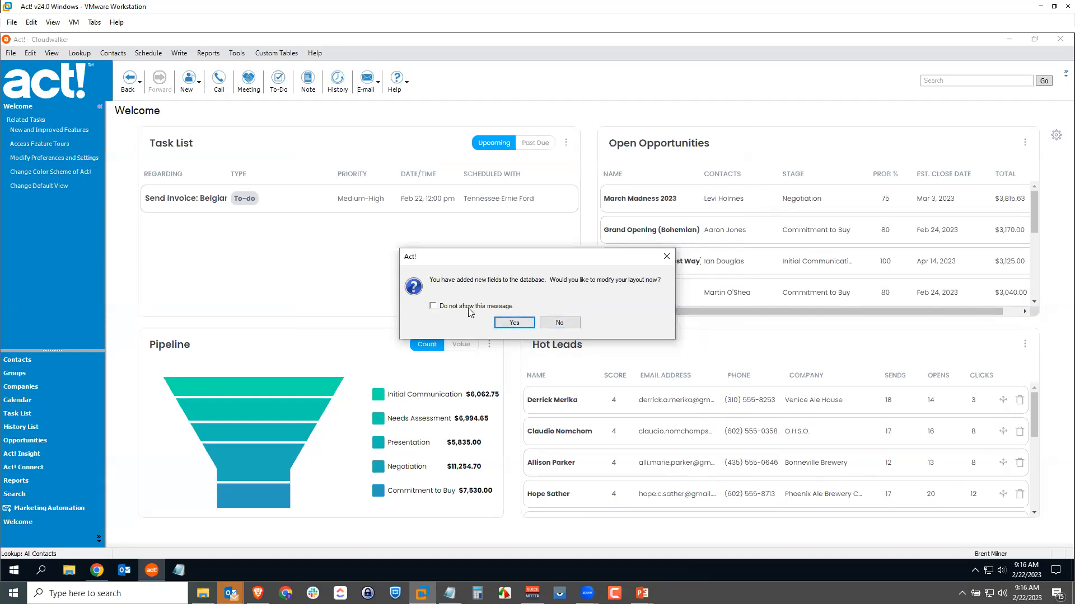
left_click(552, 322)
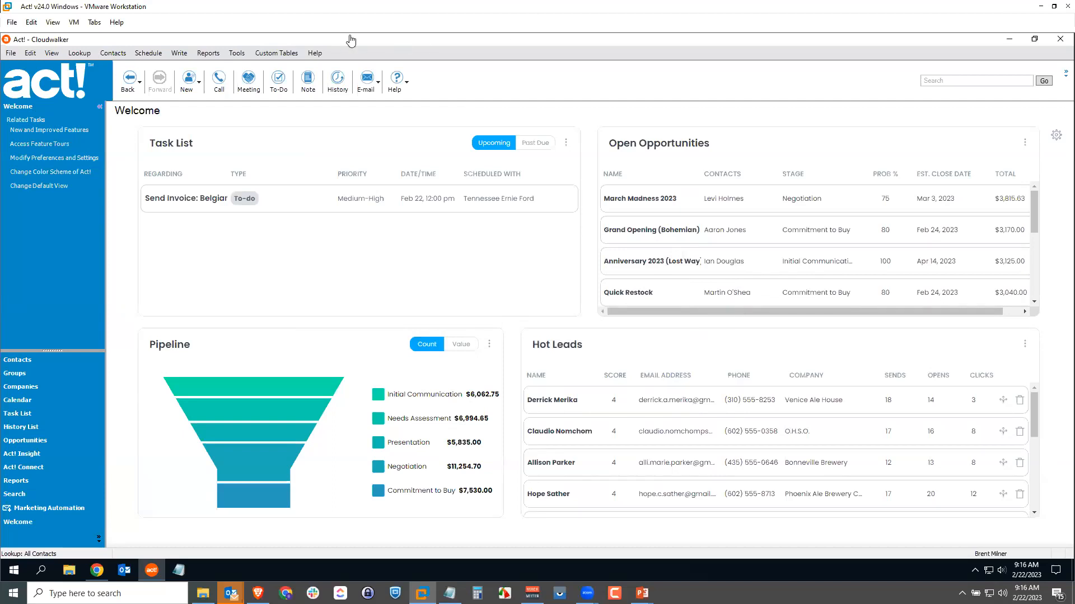
Open the contact layout in the Layout Designer and show its Personal Info section.
left_click(237, 54)
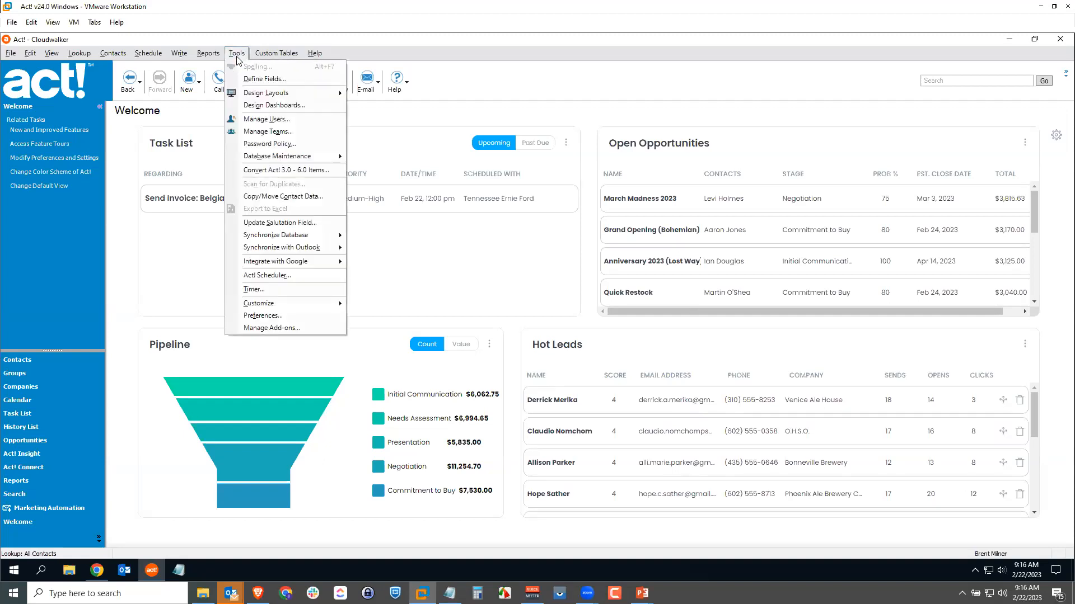
mouse_move(265, 94)
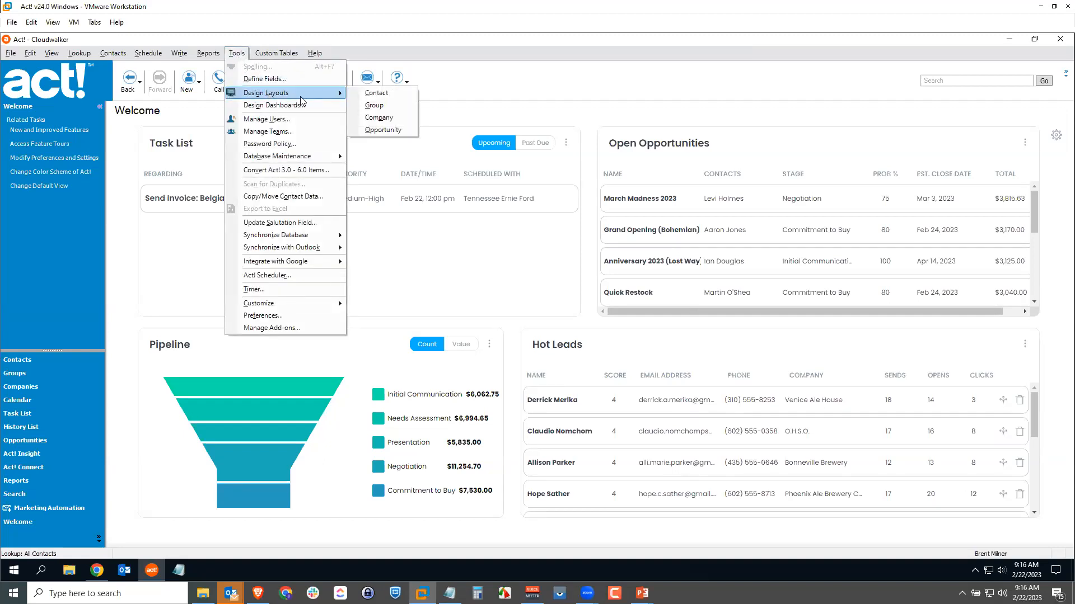
left_click(391, 99)
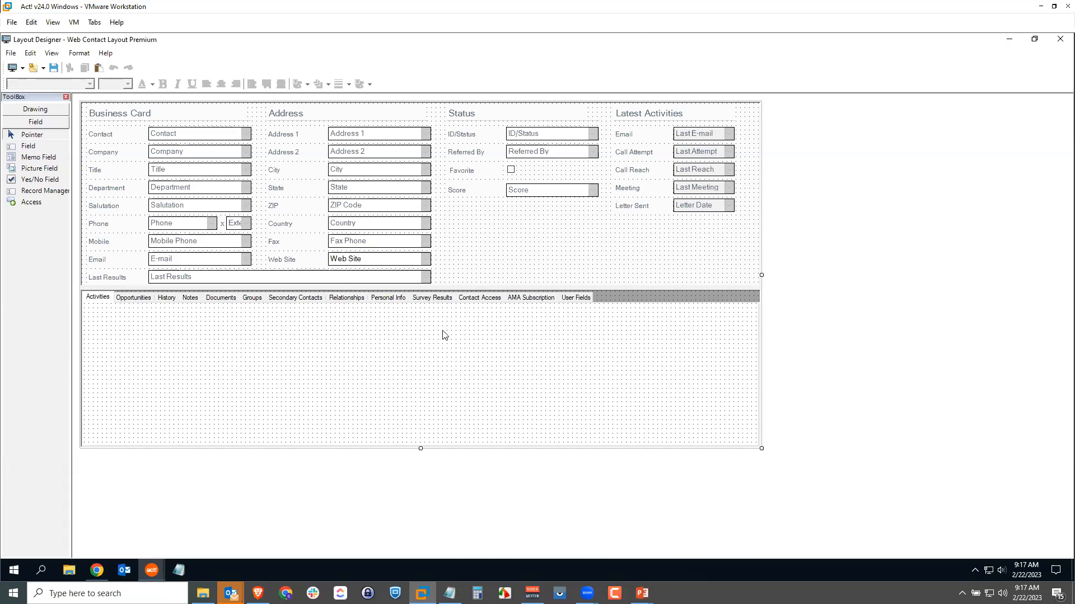
left_click(386, 300)
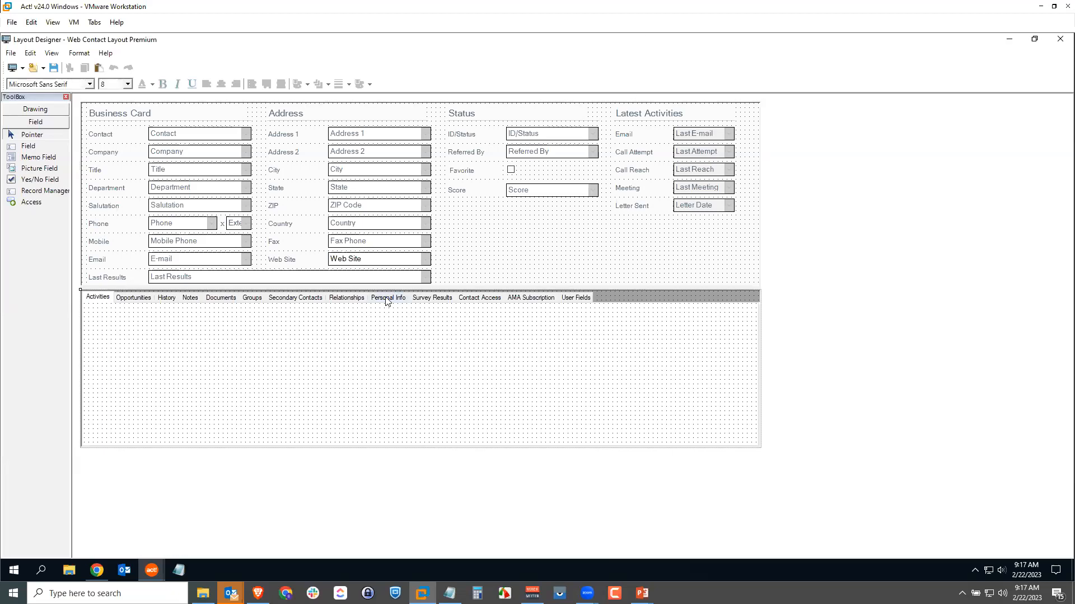
left_click(388, 298)
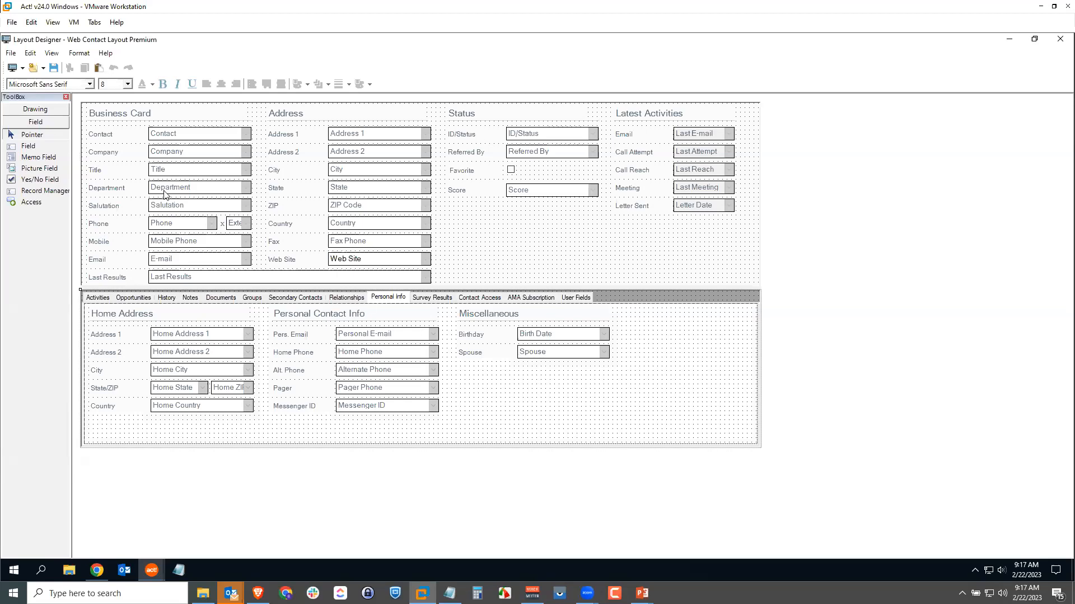
Add the Age field with a label to the Personal Info section, below the Spouse field under Miscellaneous.
left_click(34, 110)
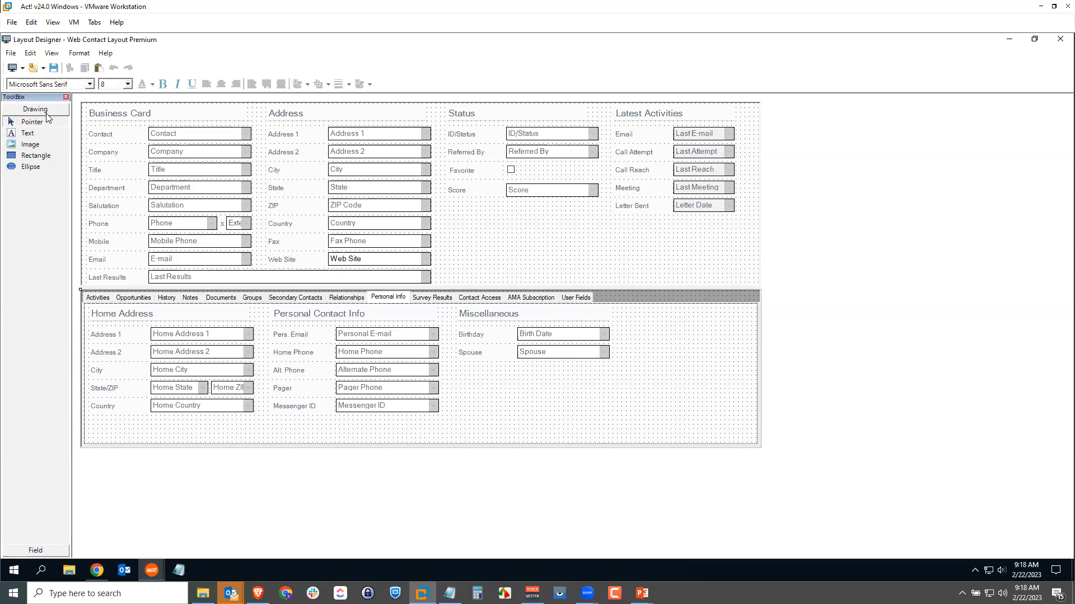
left_click(41, 552)
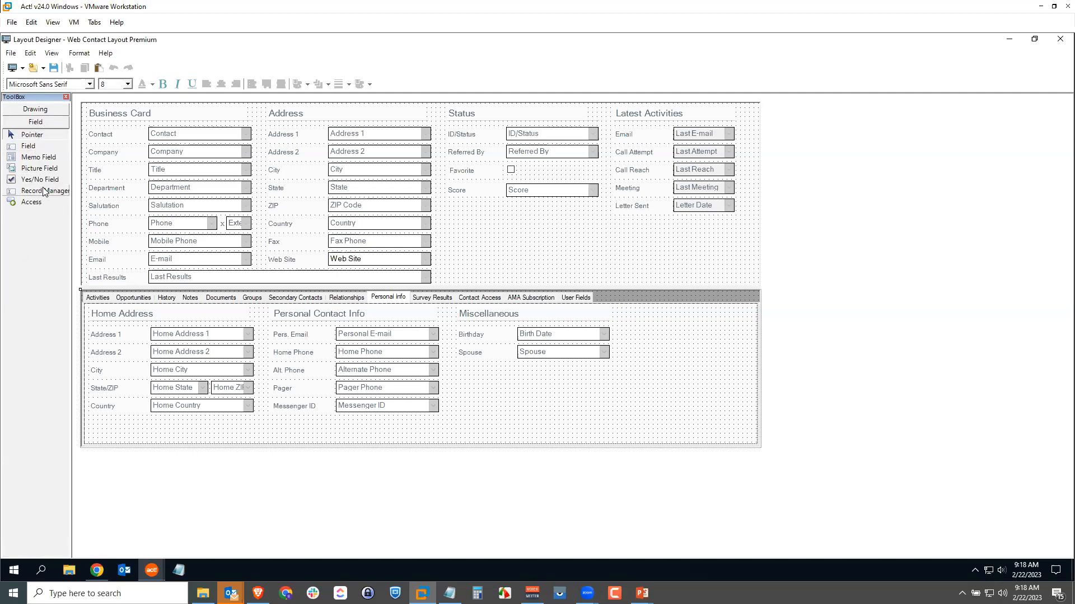
left_click(35, 147)
left_click_drag(31, 145, 542, 380)
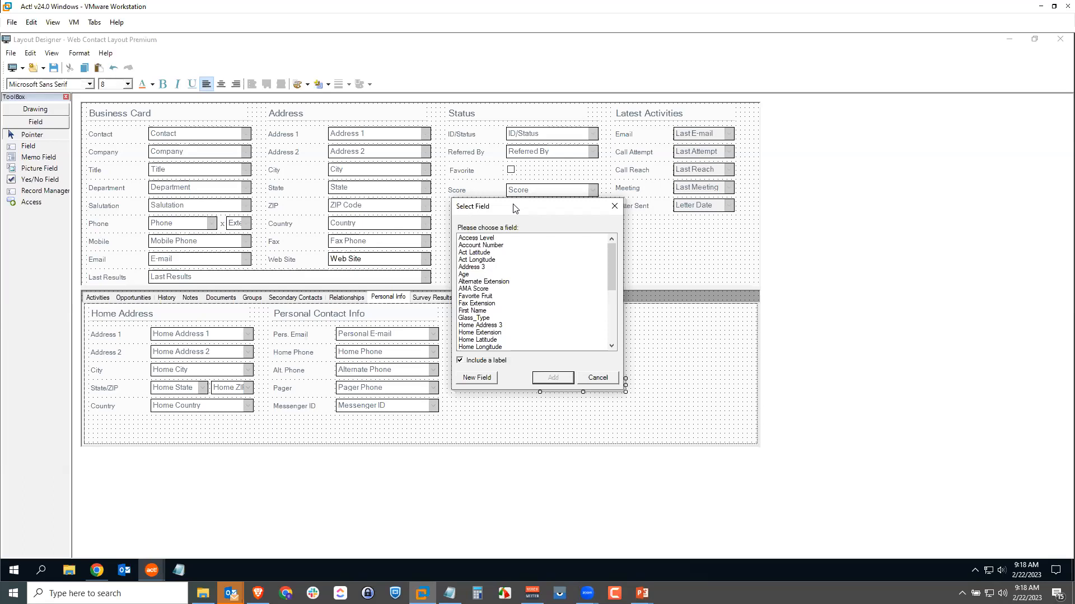
left_click(467, 275)
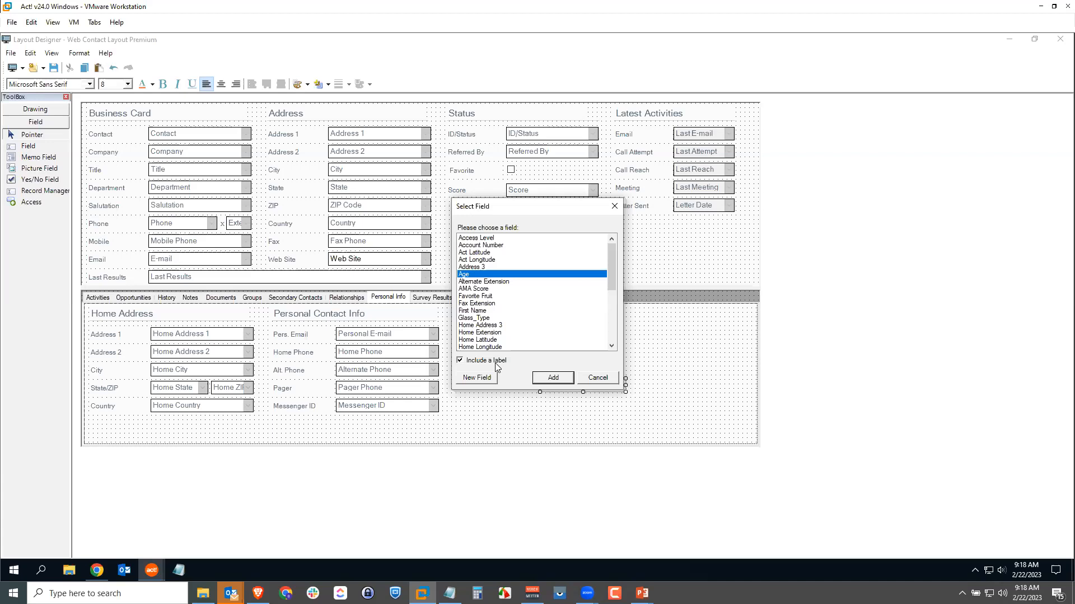
left_click(553, 378)
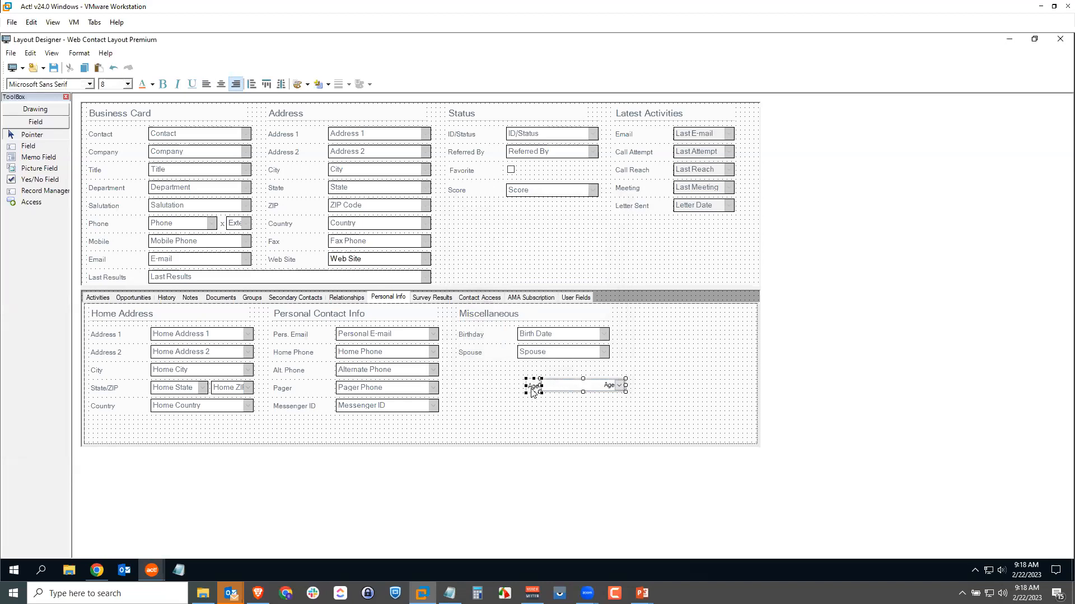
Separate the Age label from its field and move it below the Spouse label under Miscellaneous.
left_click(535, 413)
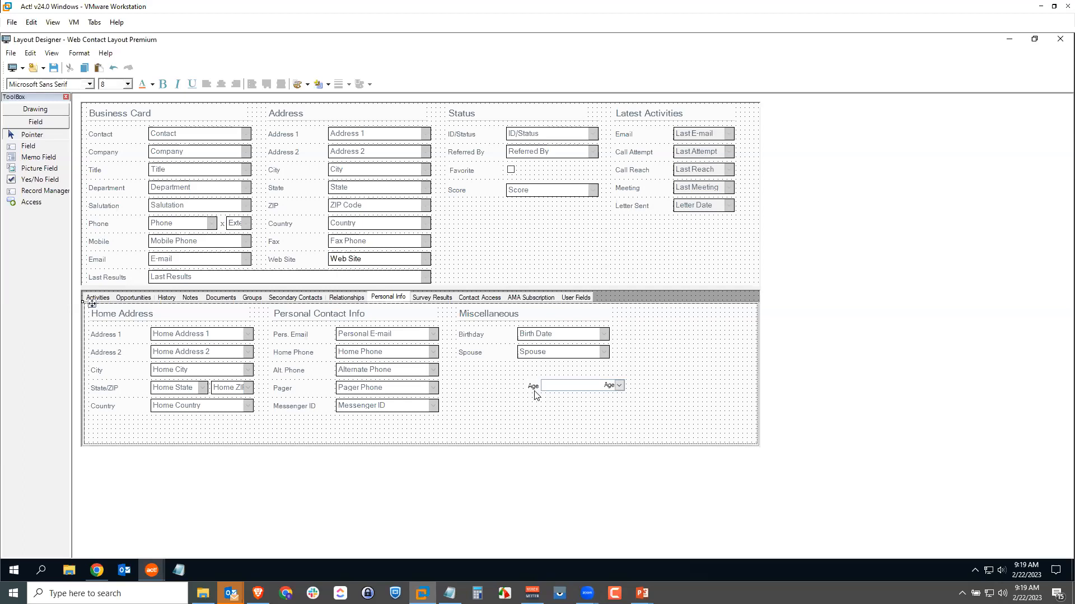
left_click_drag(533, 388, 472, 376)
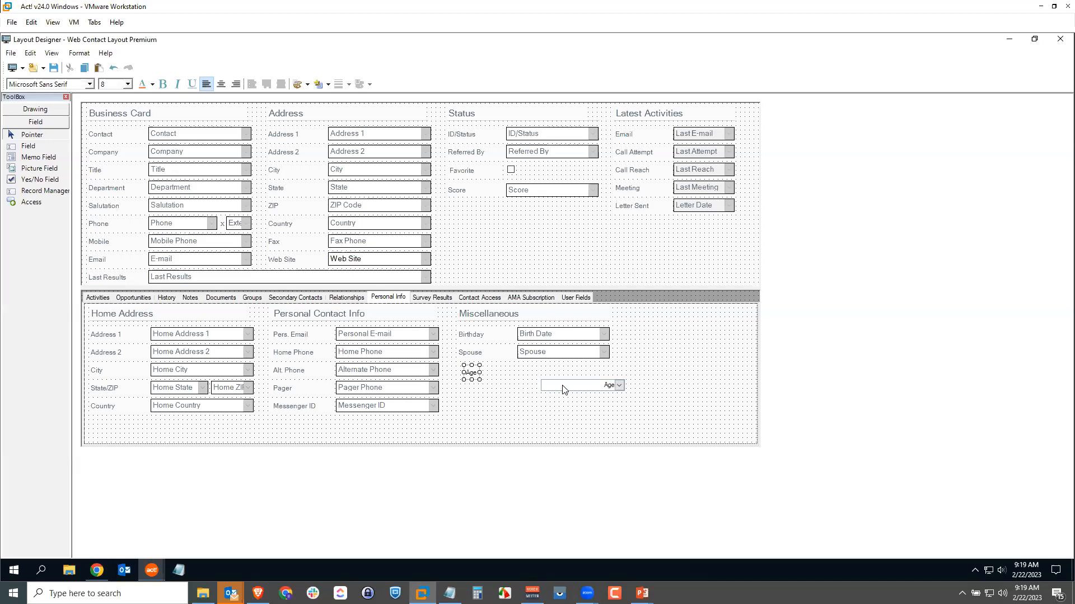
left_click(519, 399)
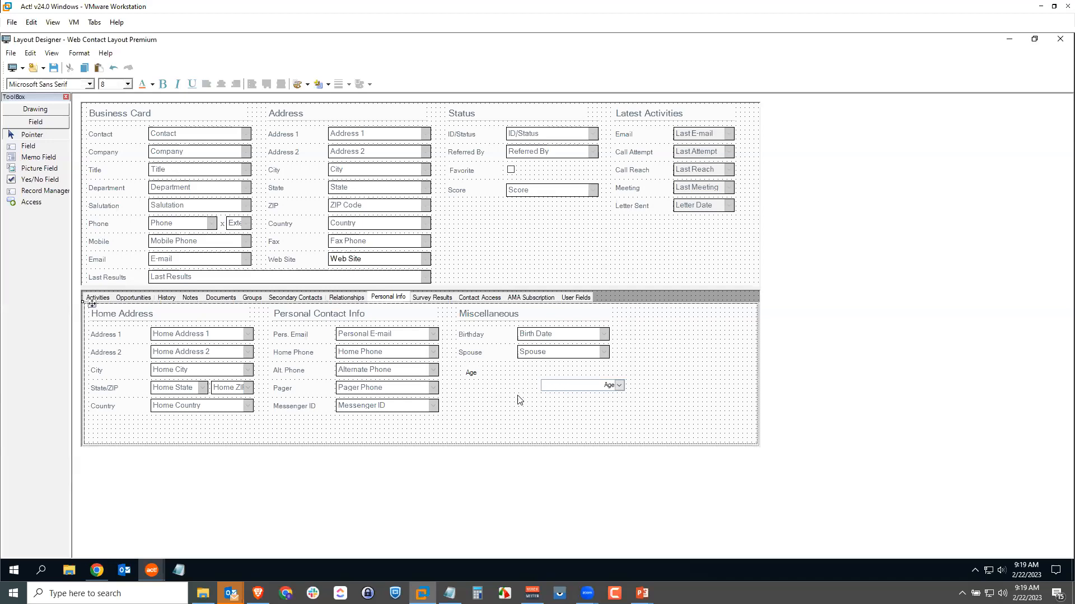
Align the left edge of the Age label with the Spouse label above it.
left_click(473, 379)
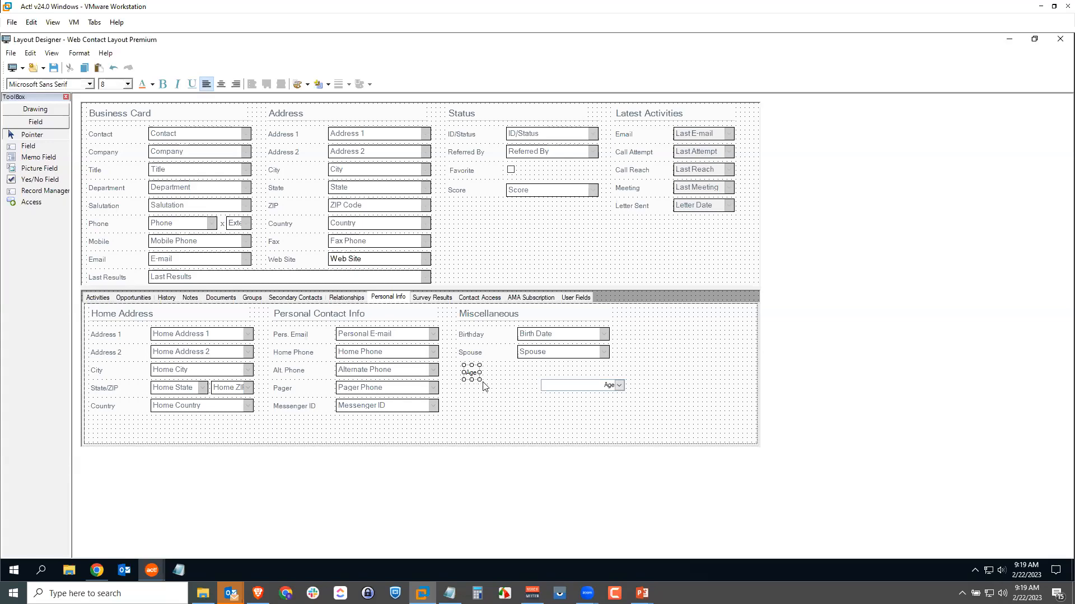
left_click(470, 354, "ctrl")
left_click(80, 55)
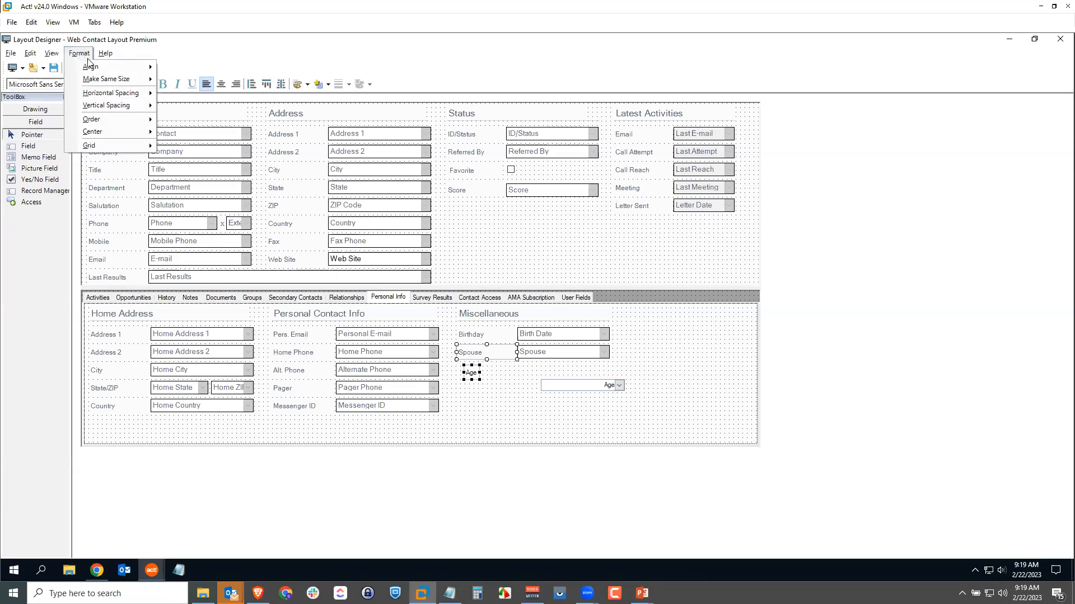
mouse_move(105, 66)
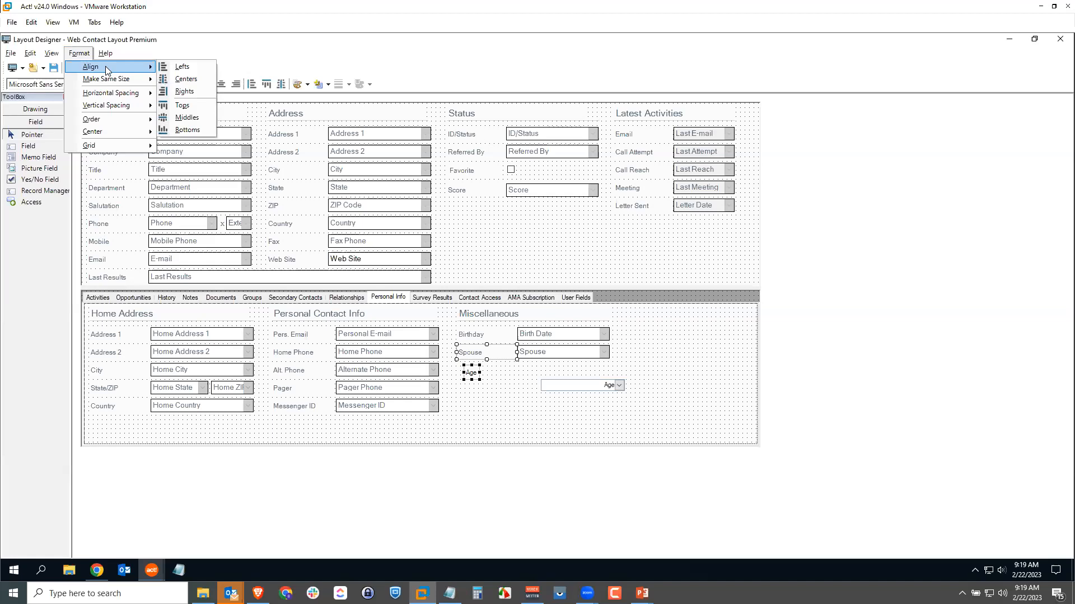
left_click(172, 67)
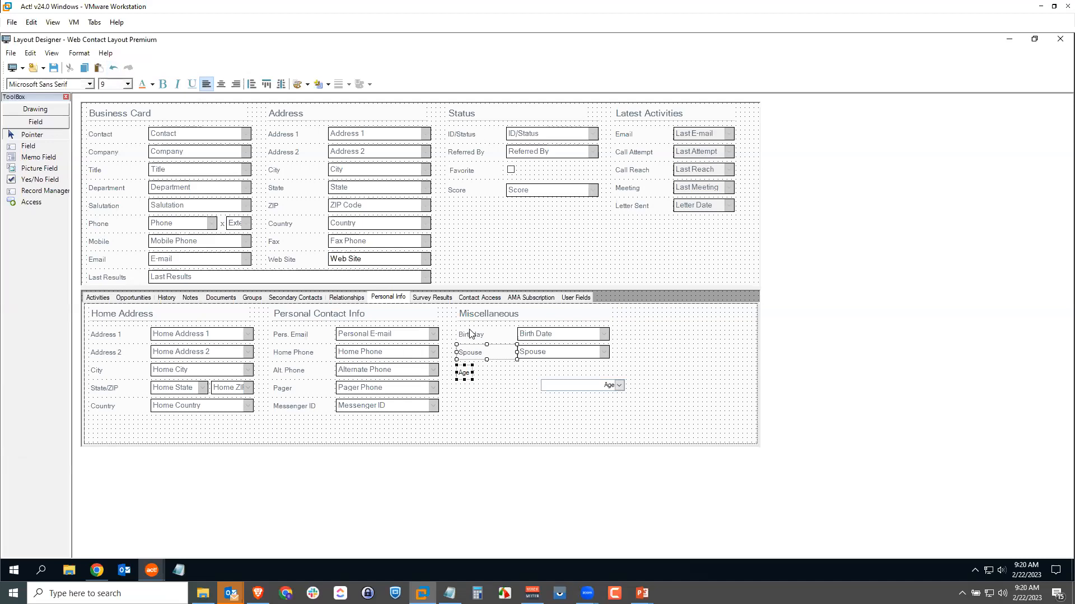
left_click(496, 414)
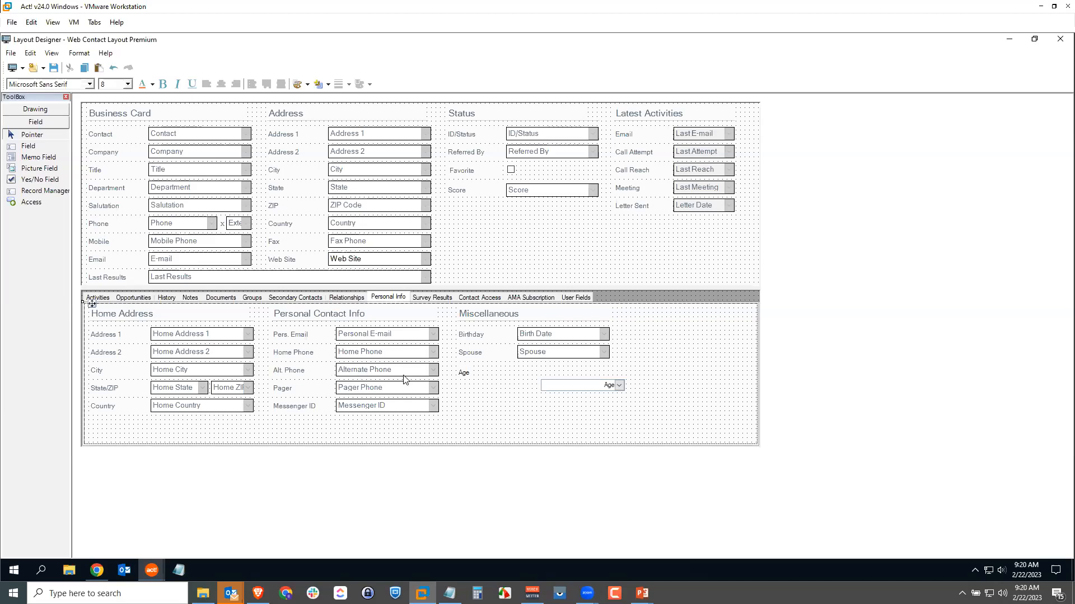
Align the top of the Age label with the Alt. Phone label in Personal Contact Info.
left_click(463, 373)
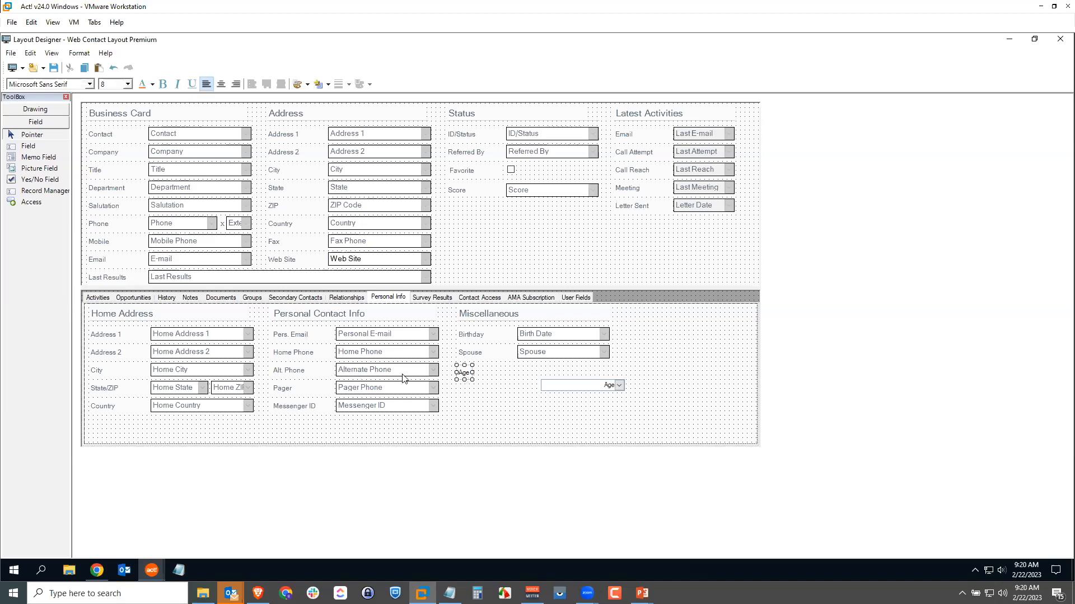
left_click(287, 370, "ctrl")
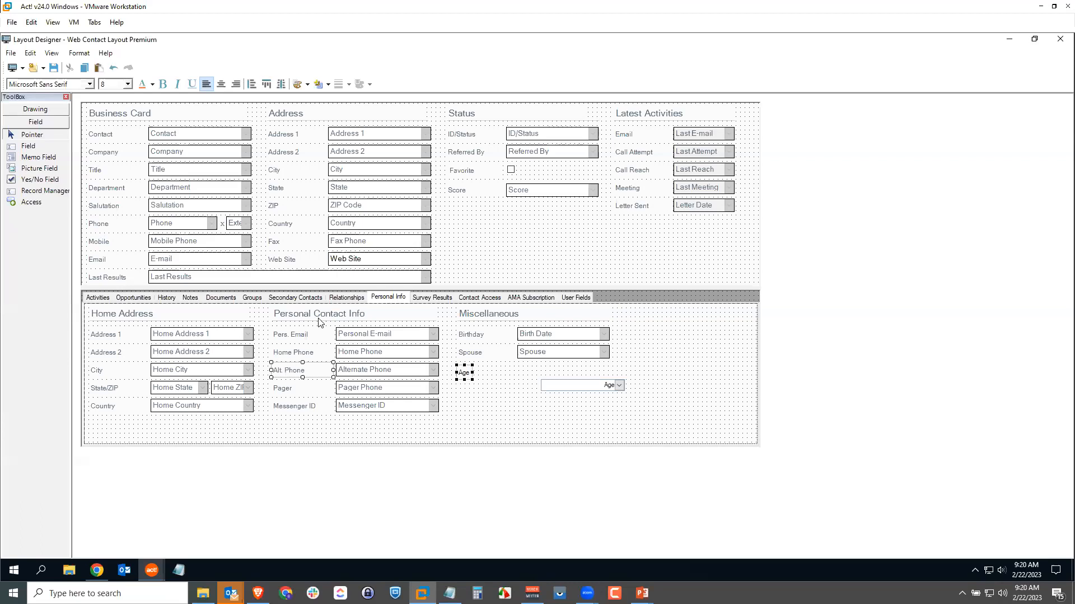
left_click(79, 52)
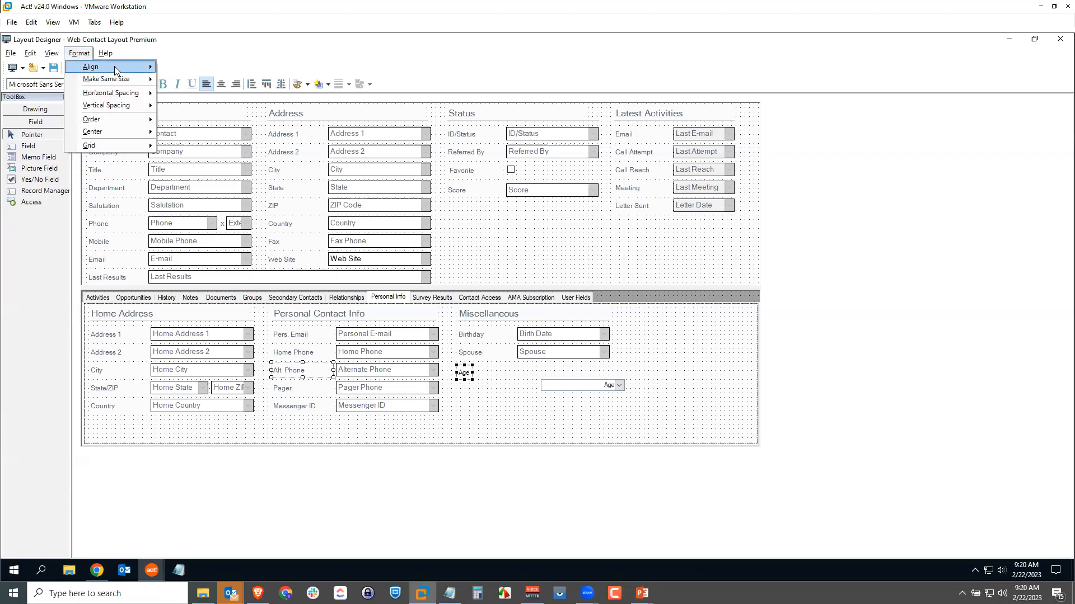
mouse_move(120, 66)
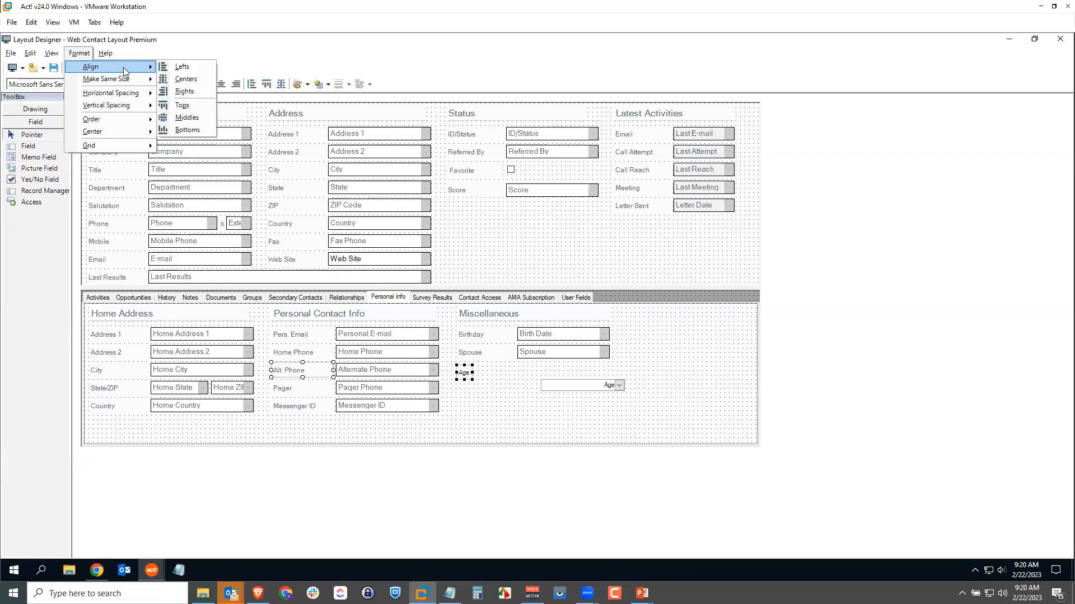
left_click(182, 105)
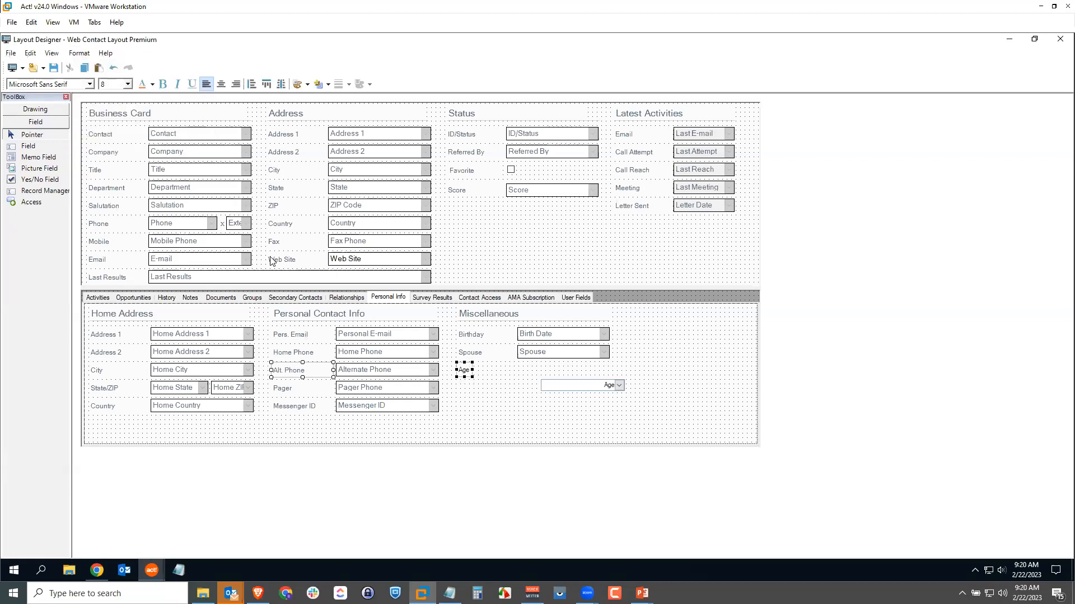
left_click(510, 429)
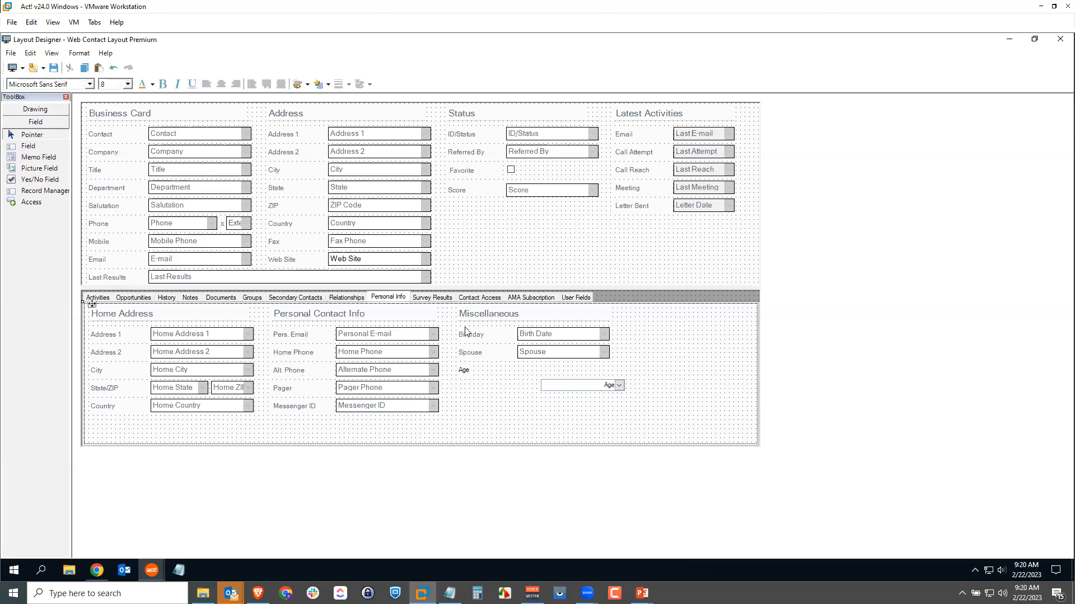
Set the Age label's font size to 9, the same as the Spouse label.
left_click(464, 372)
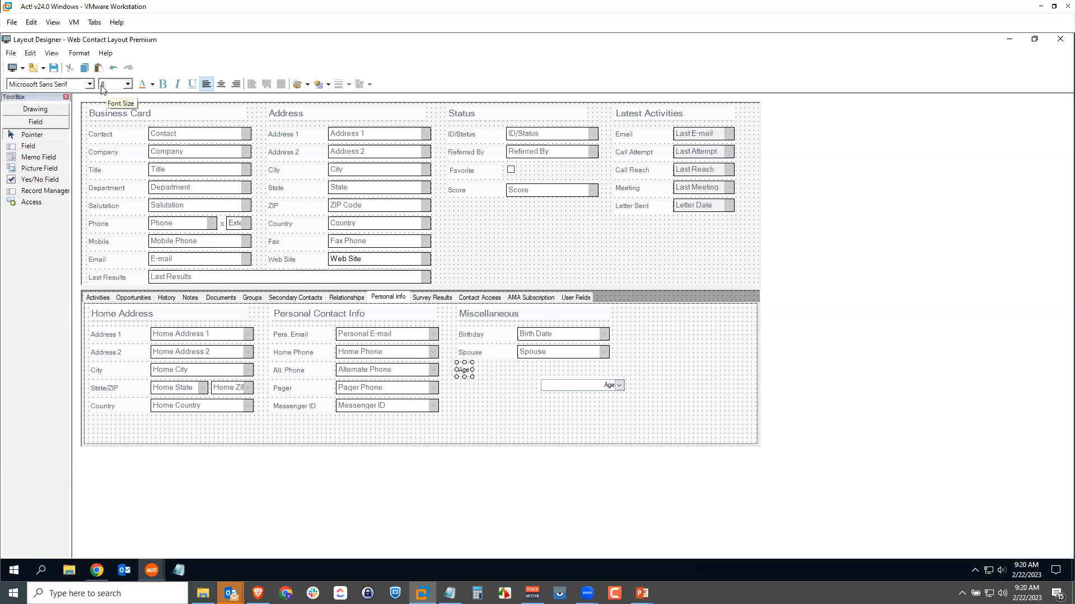
left_click(469, 353)
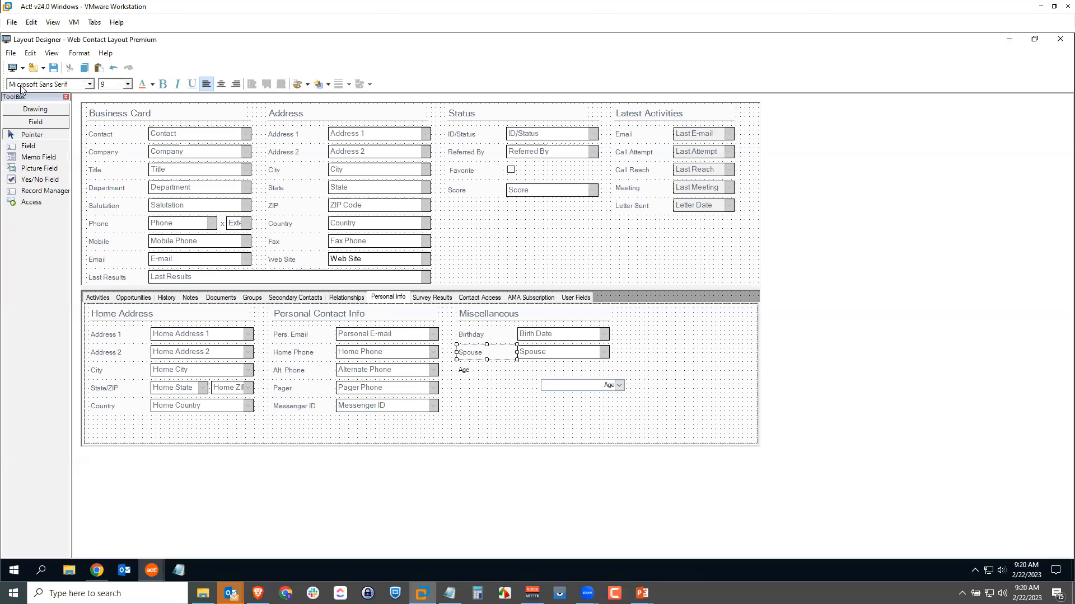
left_click(465, 372)
left_click(128, 84)
left_click(116, 104)
left_click(500, 404)
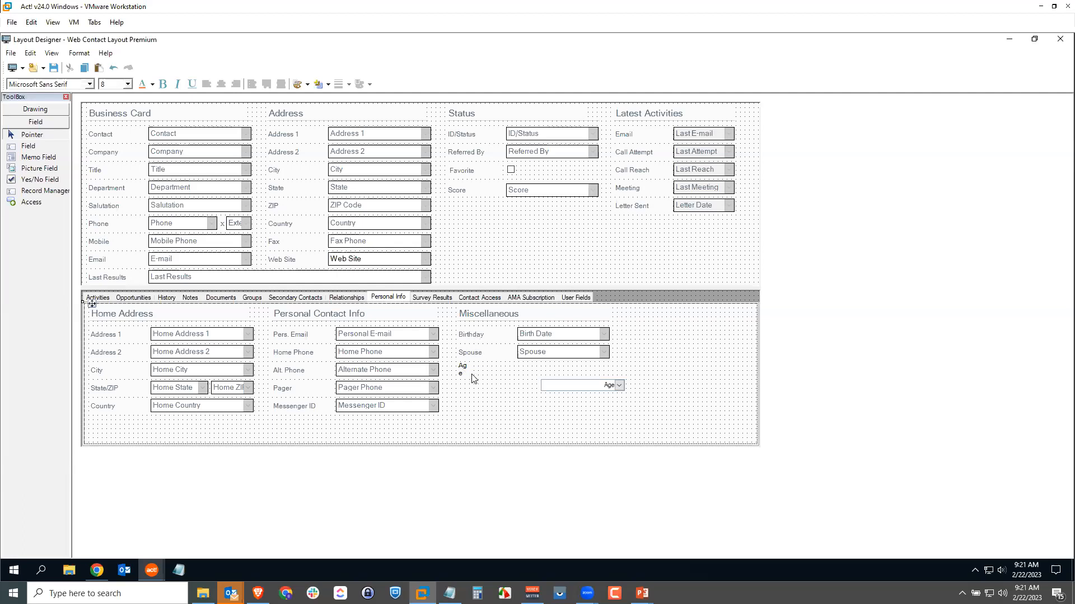
Make the Age label the same size as the Spouse label in both width and height.
left_click(461, 369)
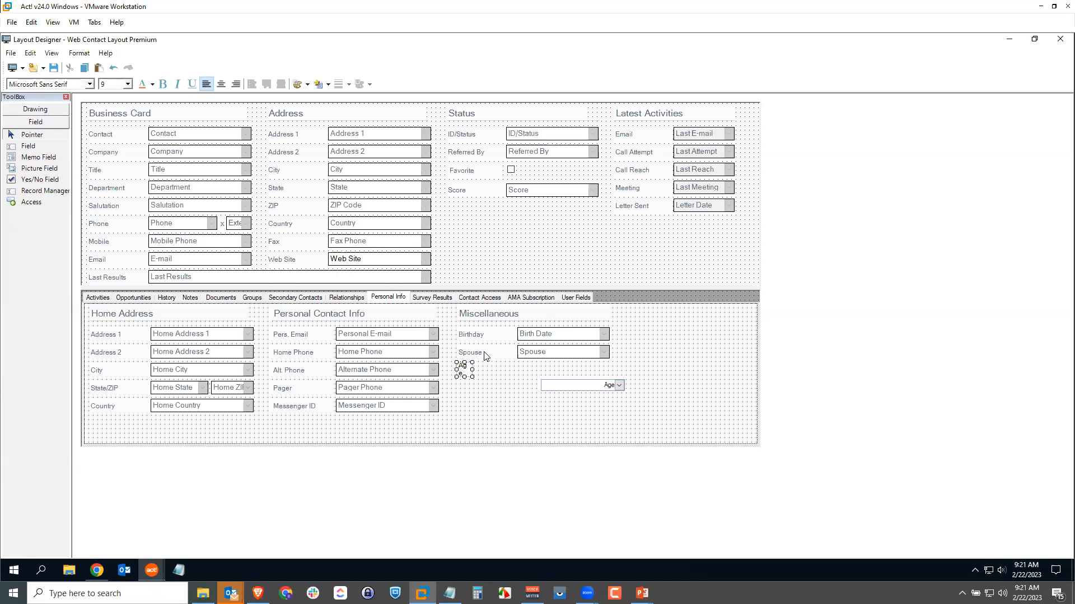
left_click(485, 356, "ctrl")
left_click(76, 51)
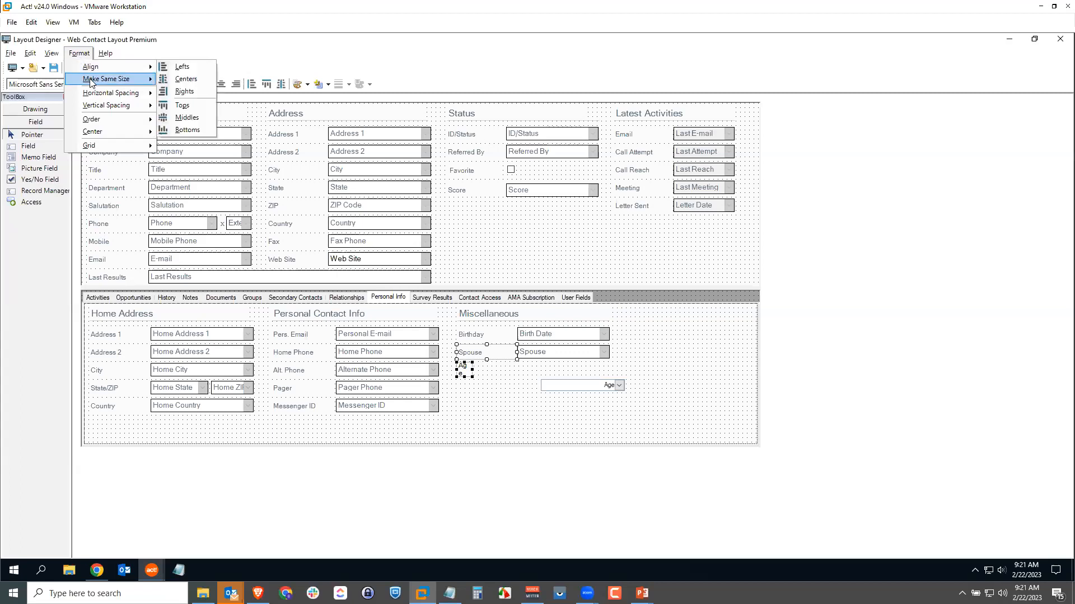
mouse_move(94, 80)
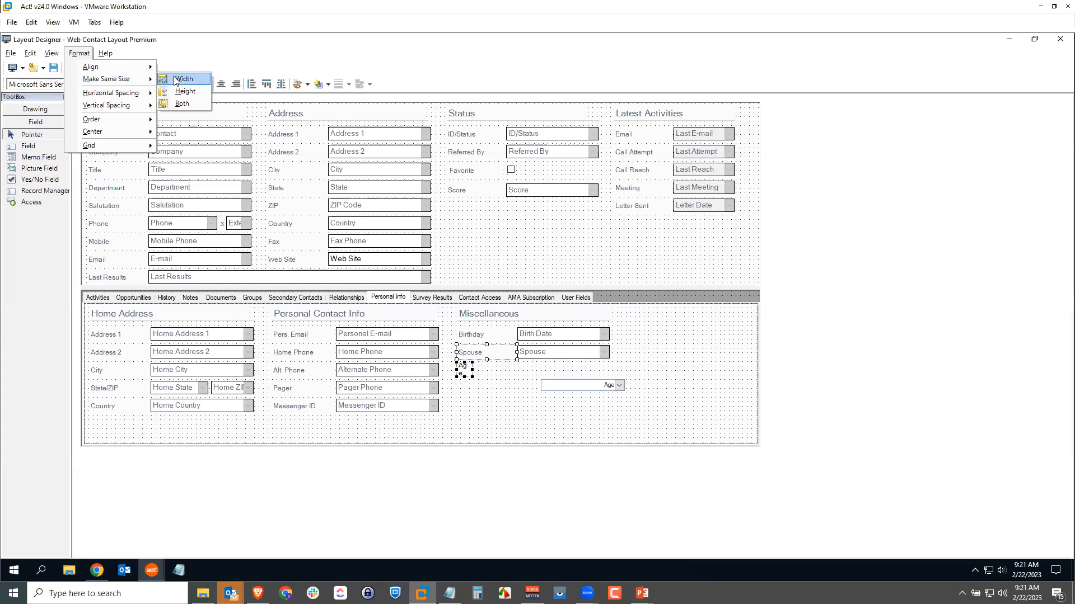
left_click(178, 105)
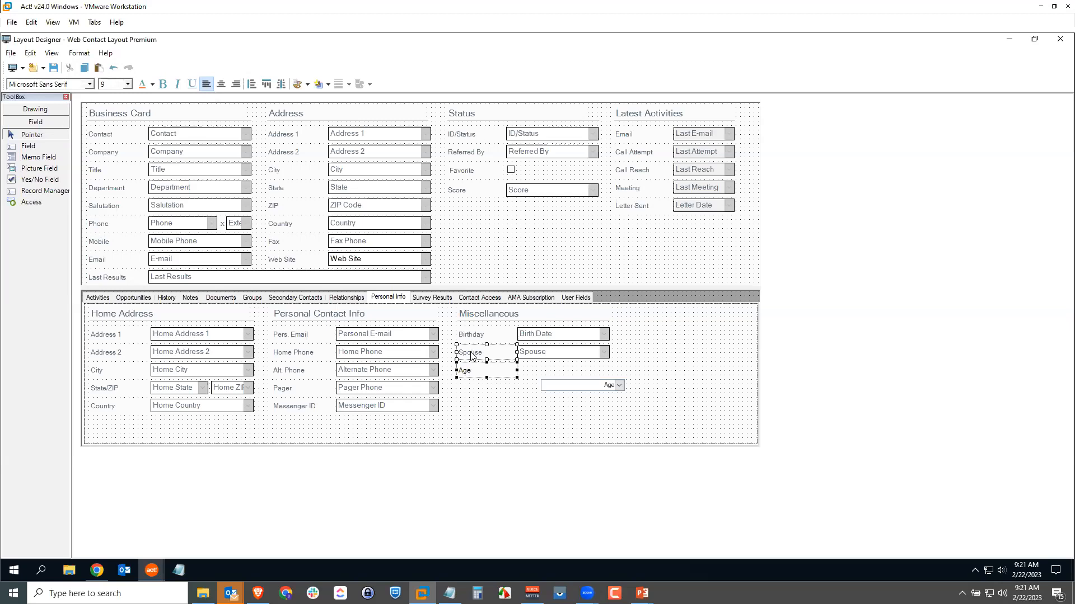
left_click(485, 403)
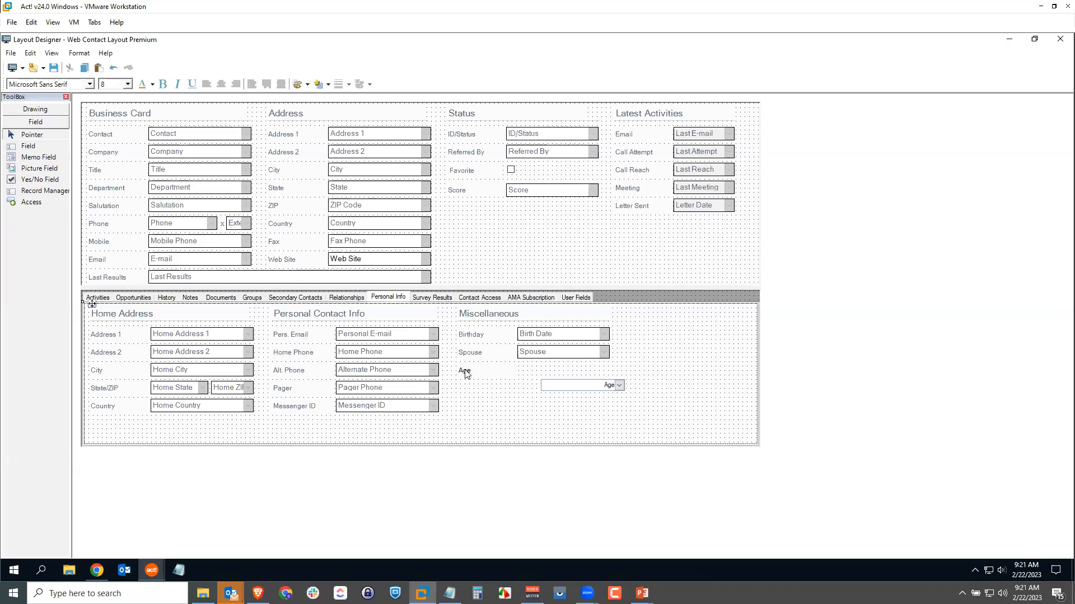
Show the properties of the Age label.
left_click(466, 373)
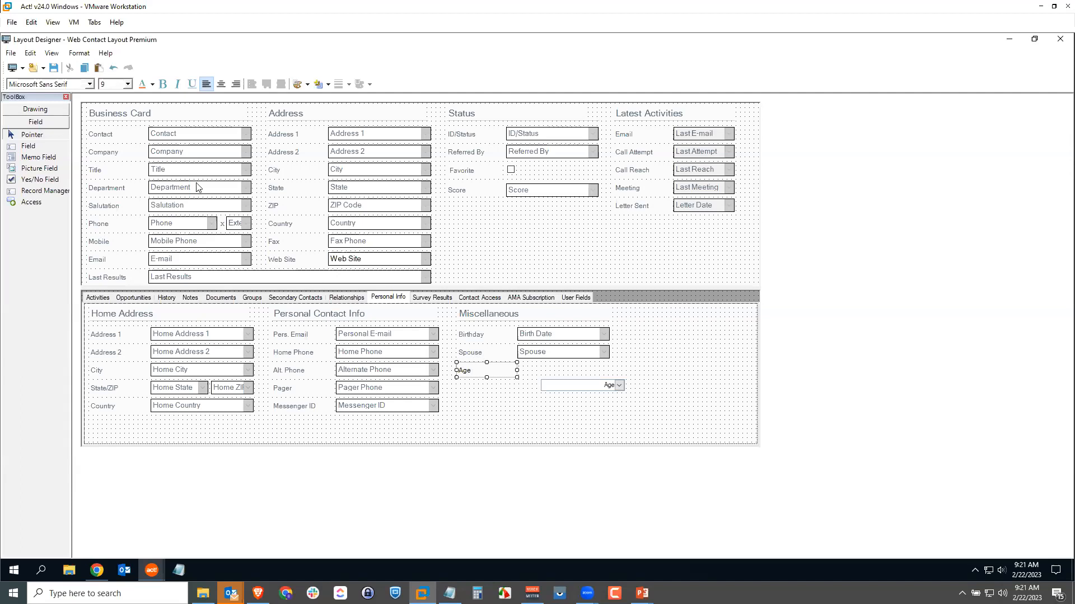
left_click(52, 54)
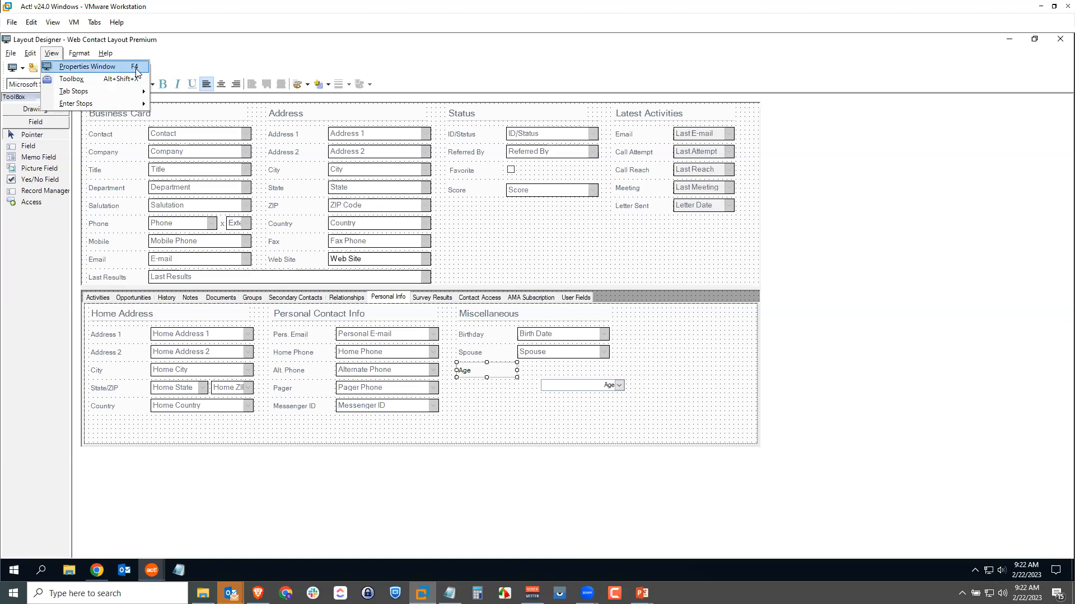
left_click(85, 68)
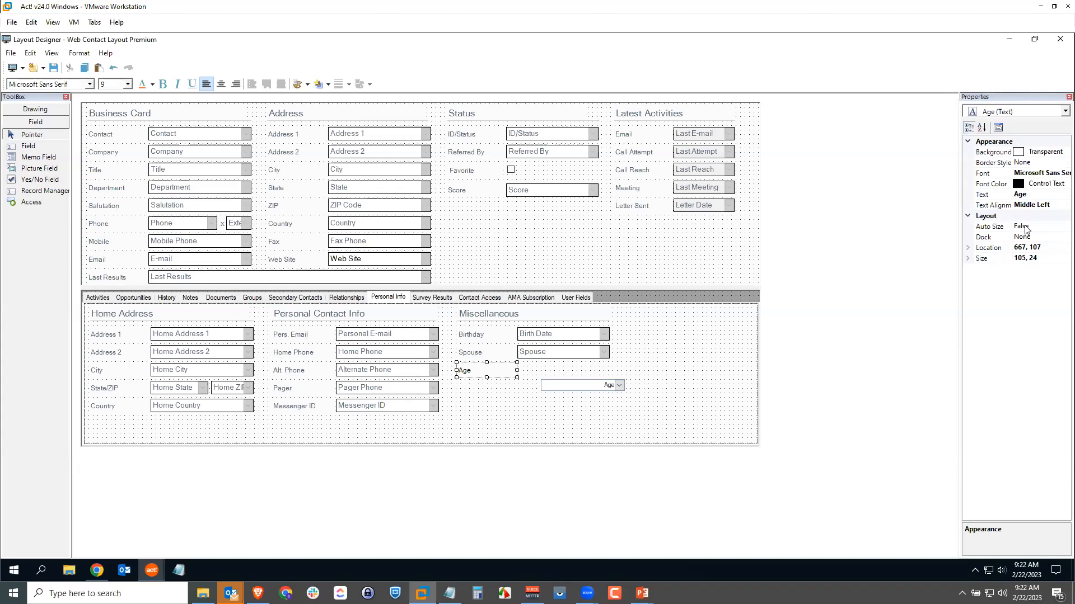
Examine the properties of the Letter Date field and the Business Card heading, including the heading's detailed location and size.
left_click(661, 251)
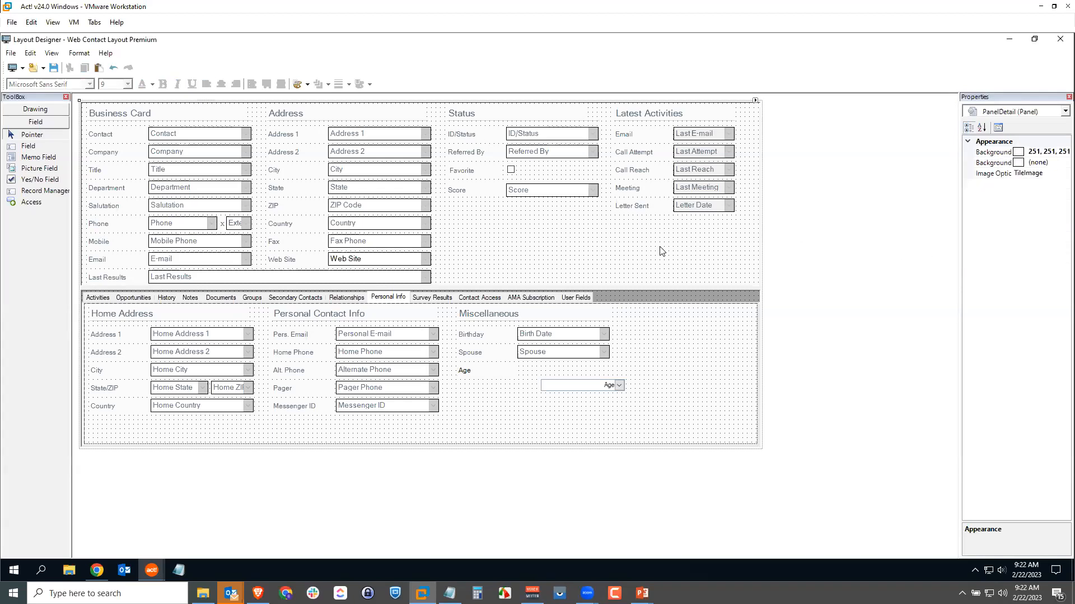
left_click(700, 209)
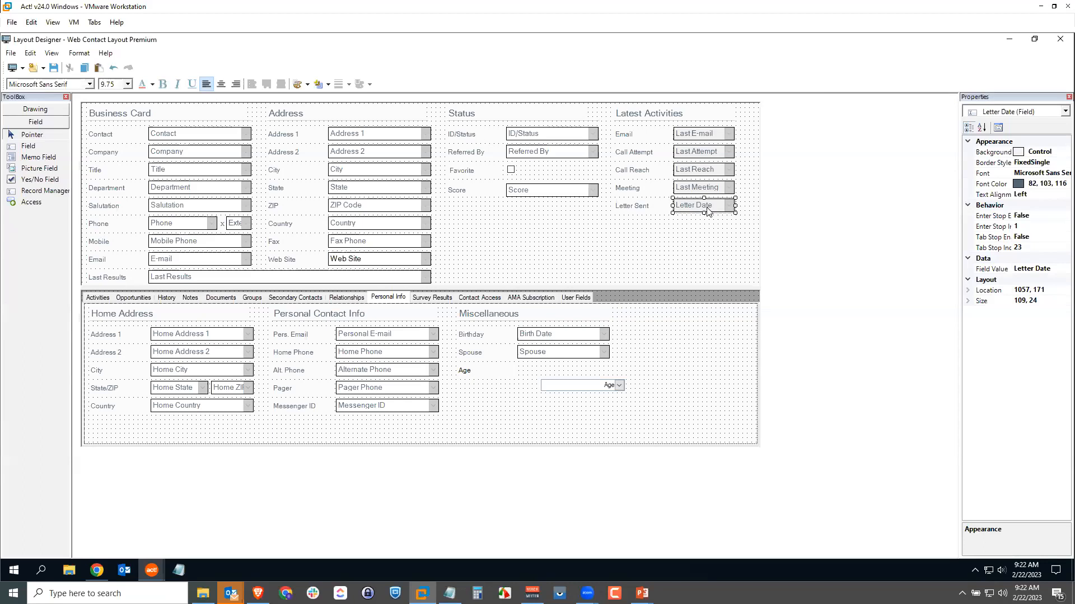
left_click(660, 250)
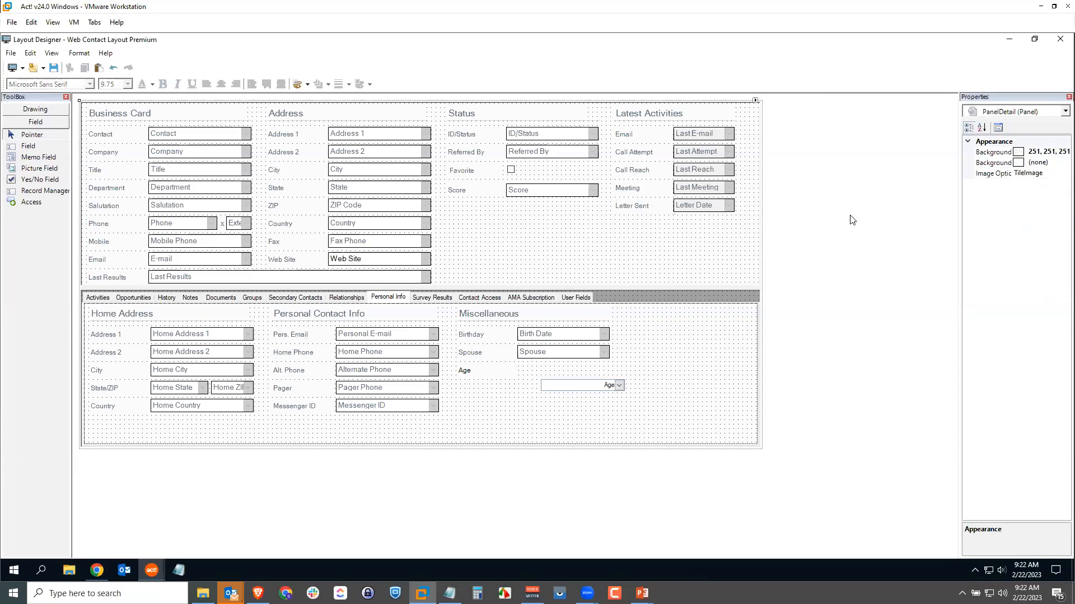
left_click(107, 113)
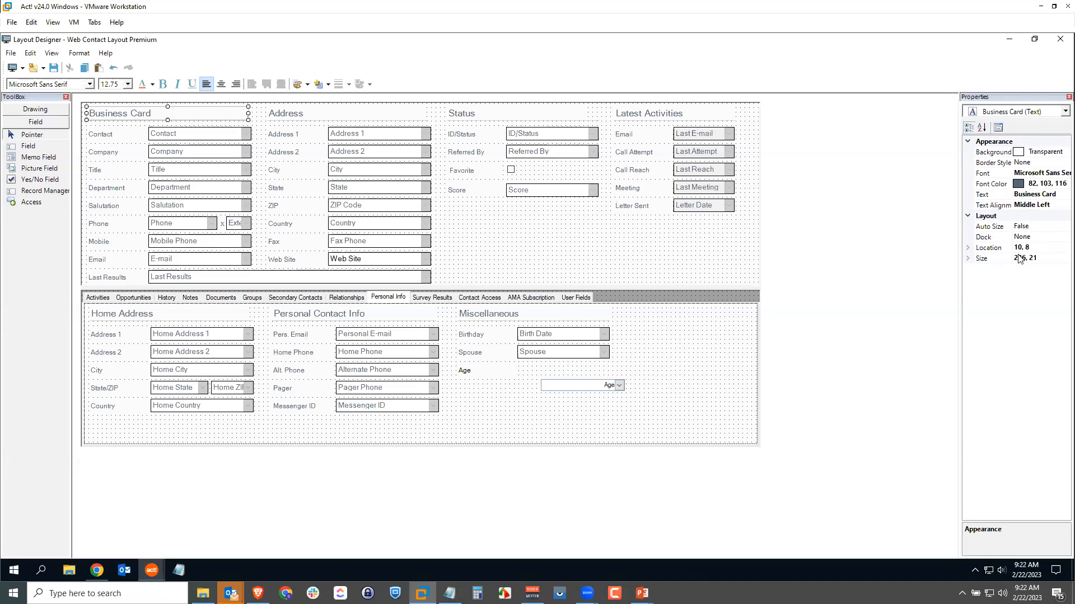
left_click(967, 248)
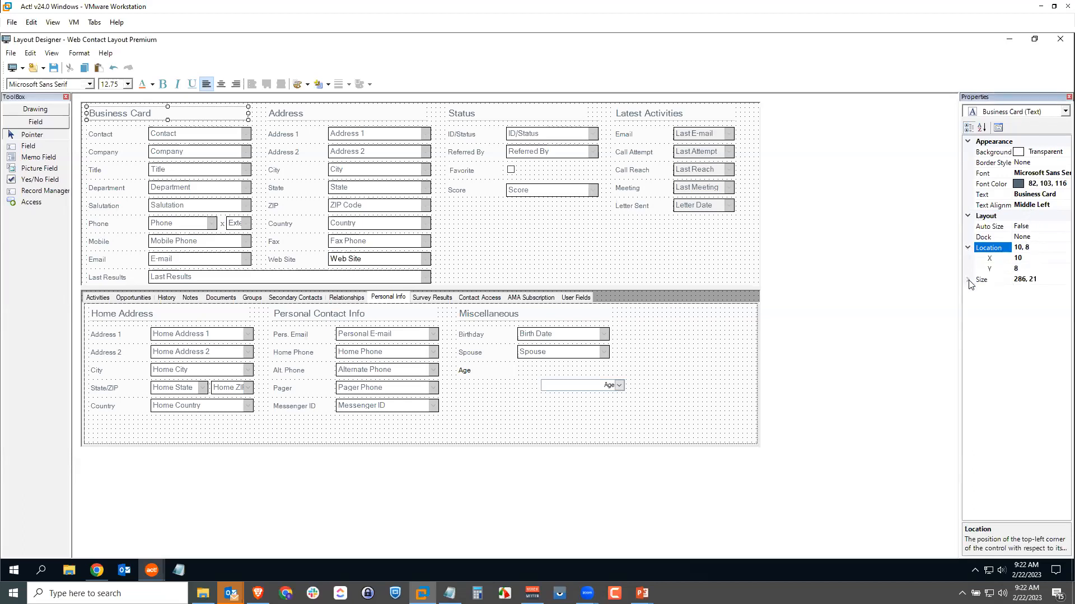
left_click(967, 279)
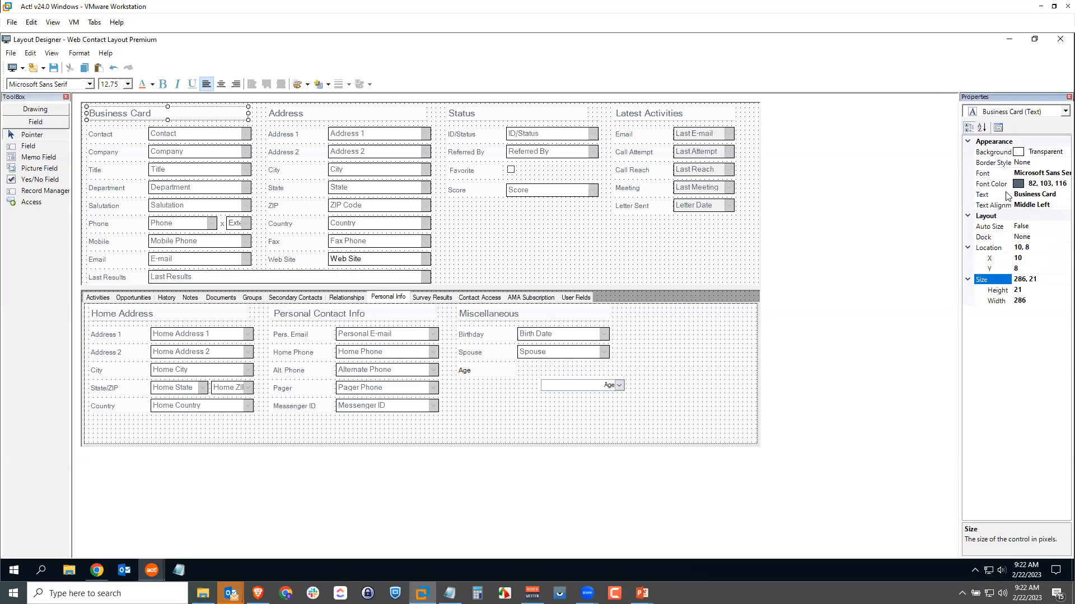
Widen the properties area and copy the font color value of the Spouse label under Miscellaneous.
left_click(499, 415)
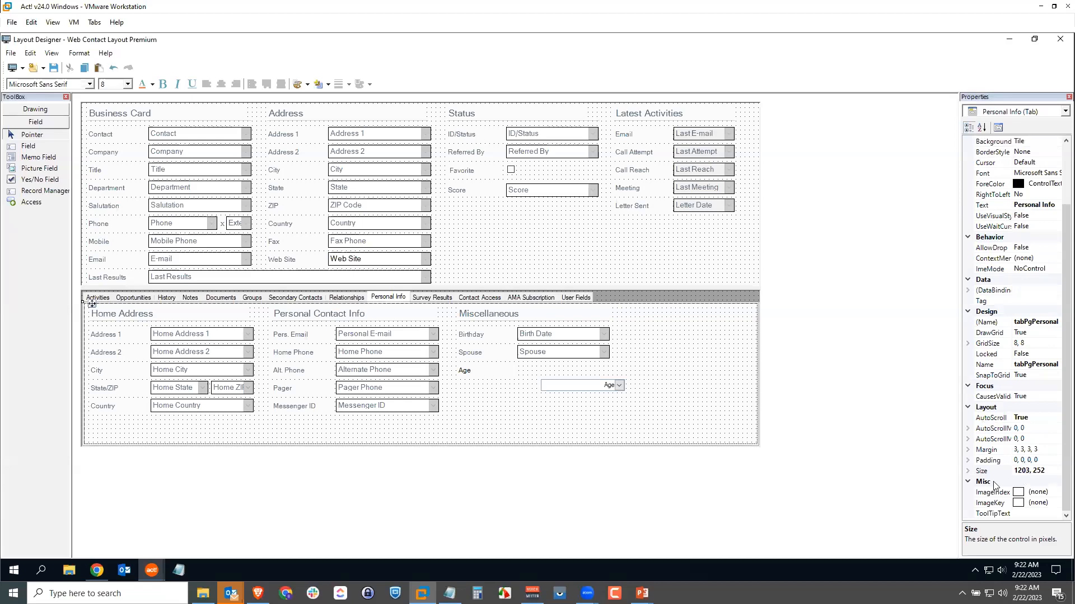
left_click(478, 357)
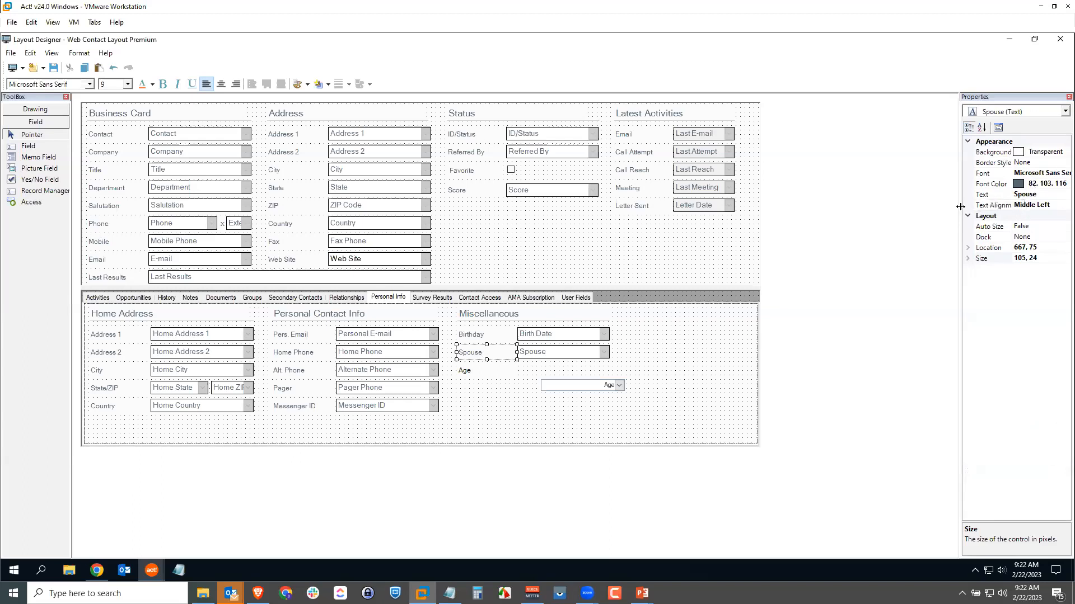
left_click_drag(948, 208, 875, 208)
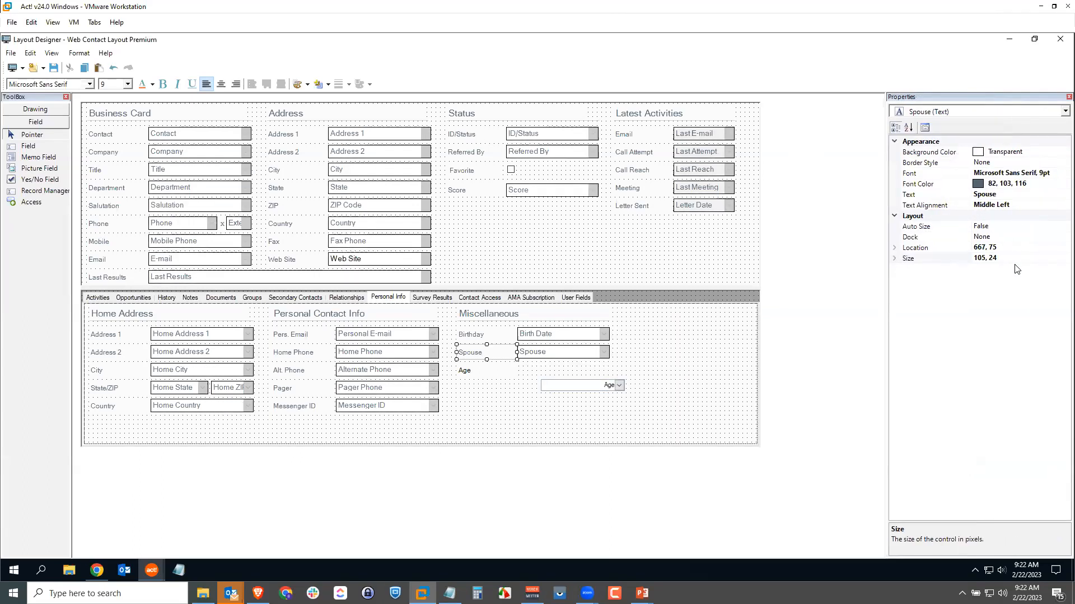
left_click(1033, 186)
left_click_drag(1034, 183, 986, 184)
key("ctrl+c")
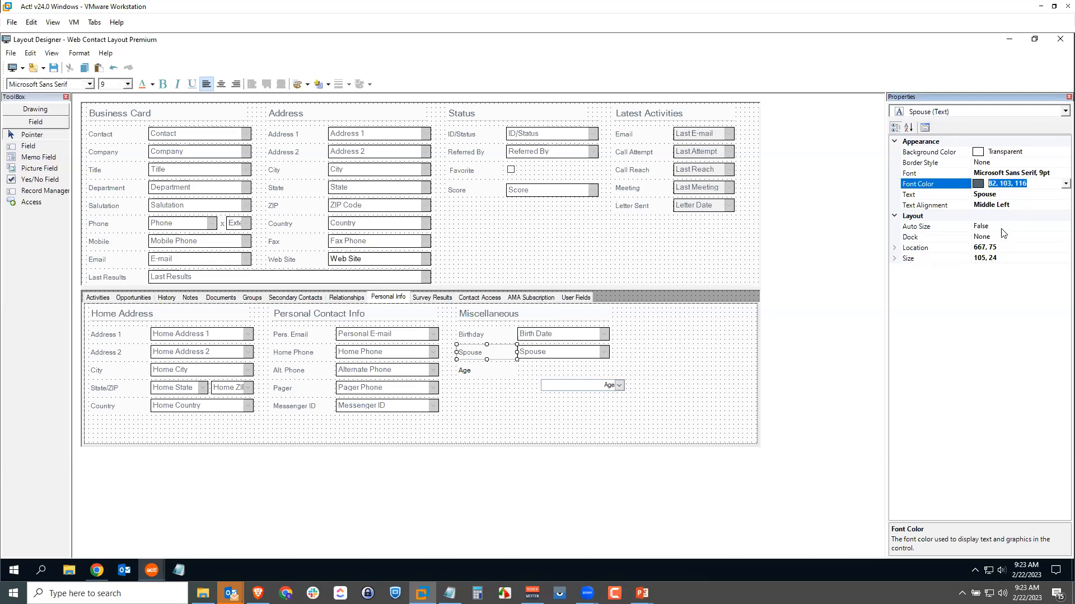
Set the Age label's font color to 82, 103, 116, the same as the Spouse label.
left_click(465, 371)
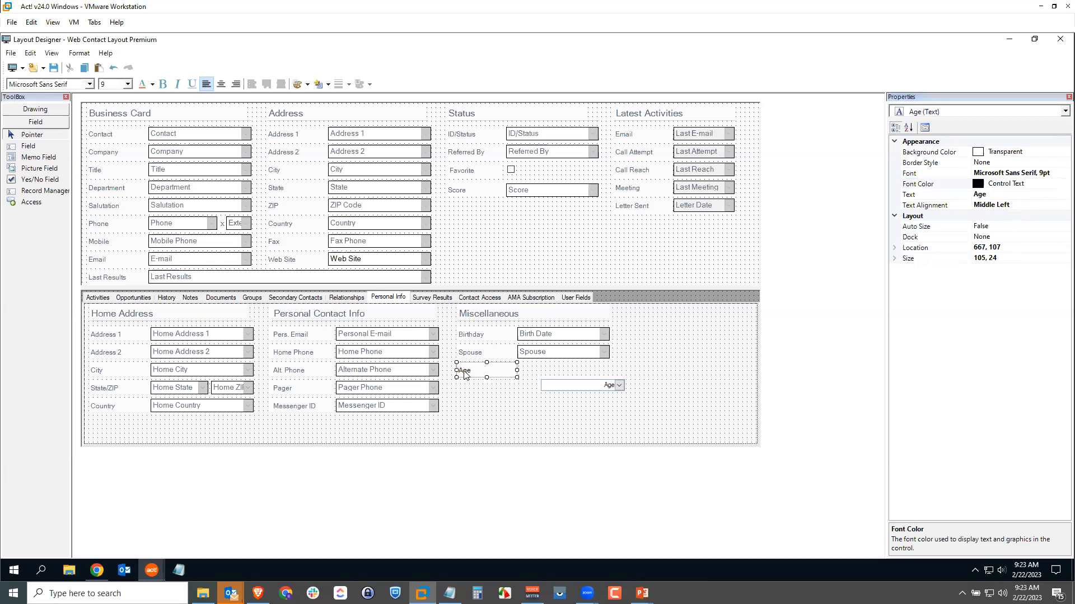
left_click(1023, 183)
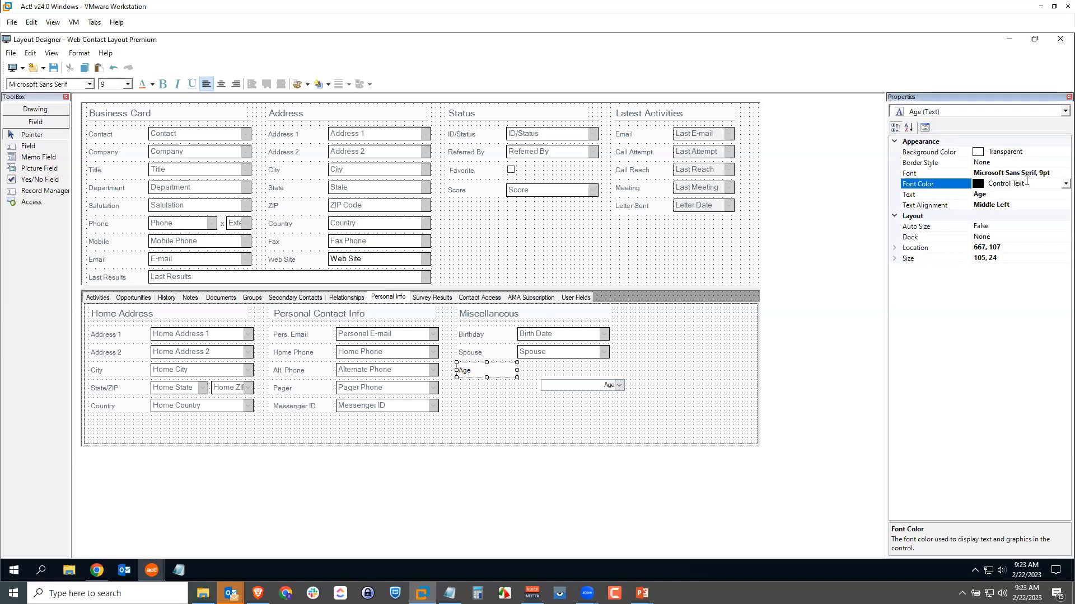
left_click_drag(1024, 183, 979, 184)
key("ctrl+v")
left_click(996, 373)
left_click(473, 425)
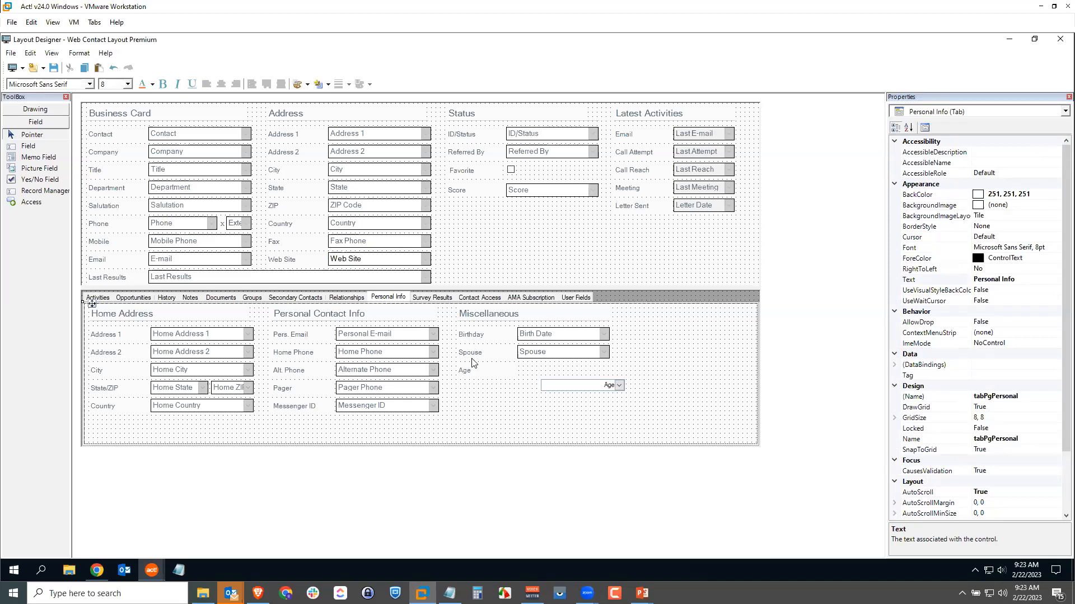
Align the left edge of the Age field with the left edge of the Spouse field.
left_click(587, 391)
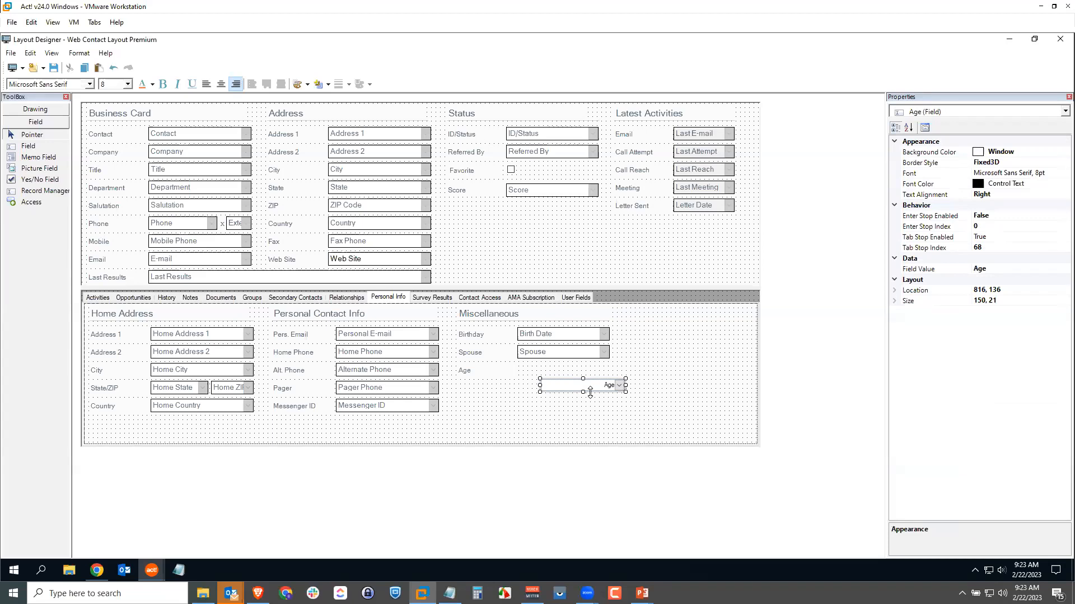
left_click(567, 357, "ctrl")
left_click(78, 53)
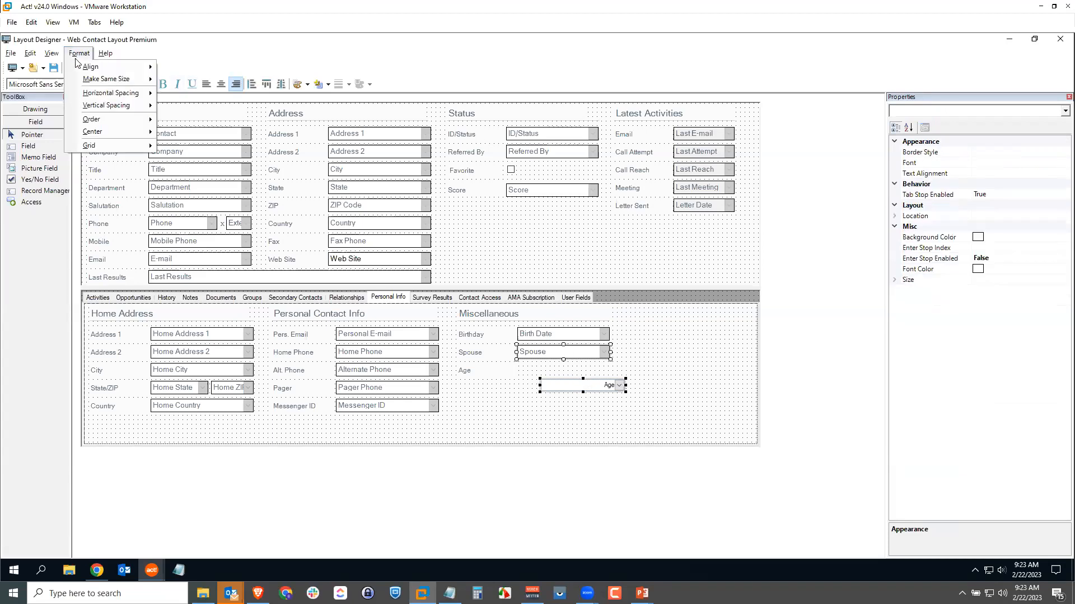
mouse_move(89, 67)
left_click(182, 67)
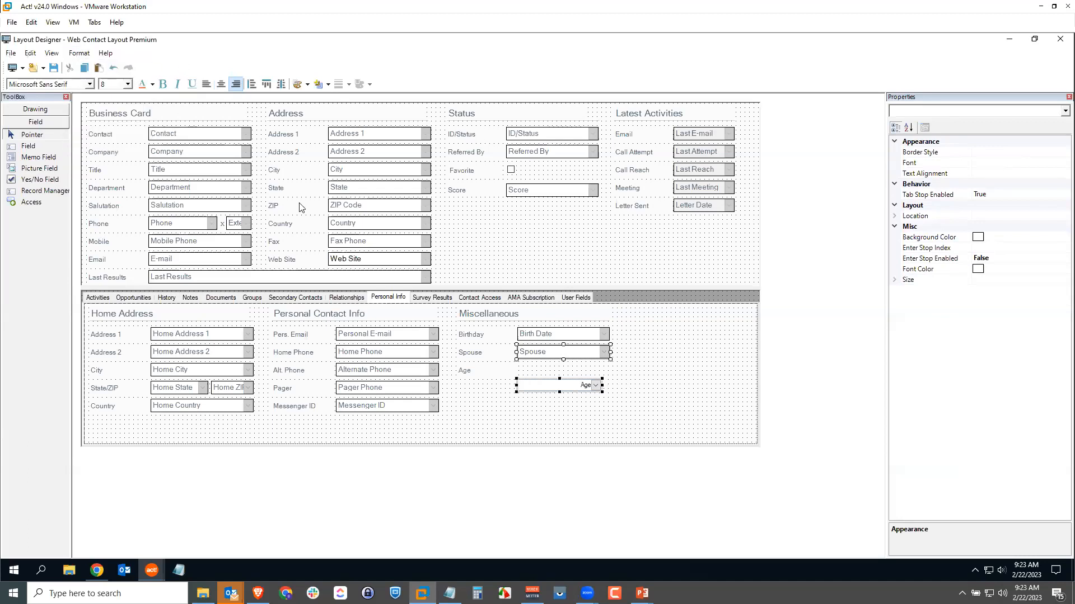
Align the top of the Age field with the top of the Alternate Phone field.
left_click(542, 388)
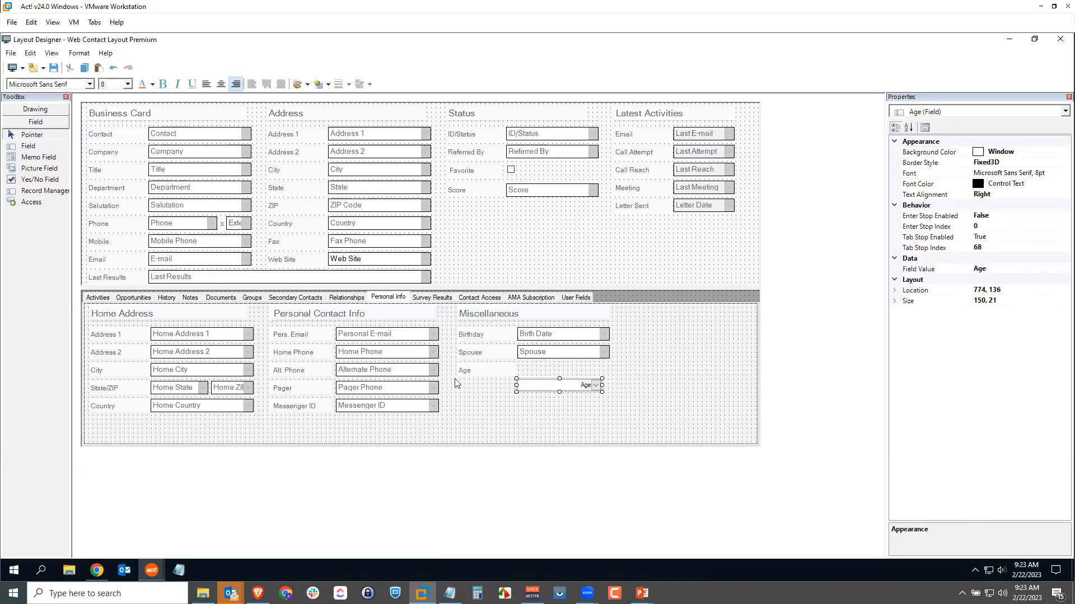
left_click(406, 369, "ctrl")
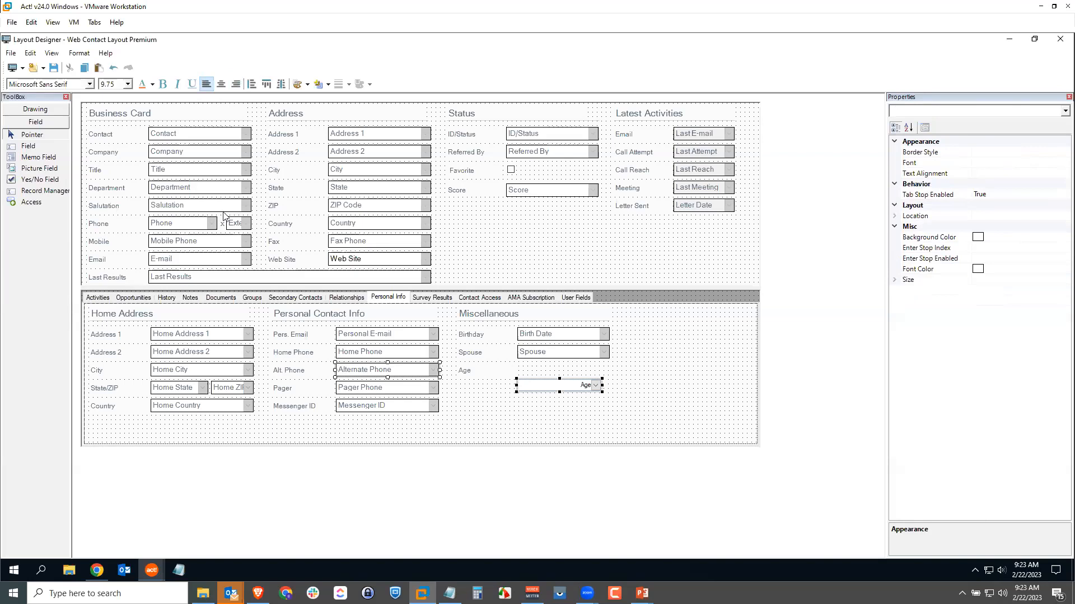
left_click(85, 56)
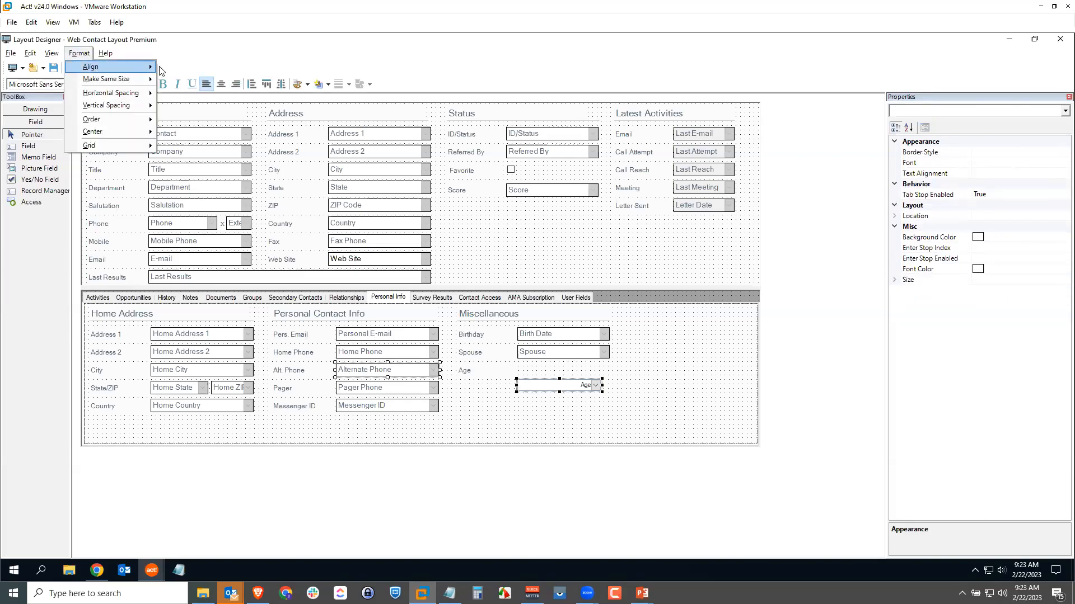
mouse_move(148, 67)
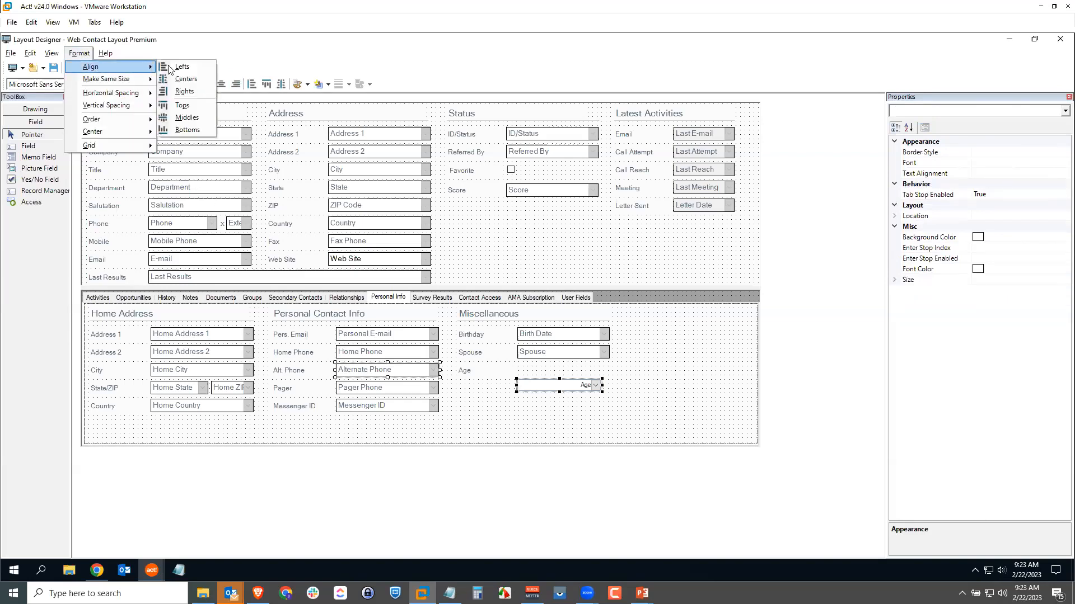
left_click(182, 105)
left_click(547, 420)
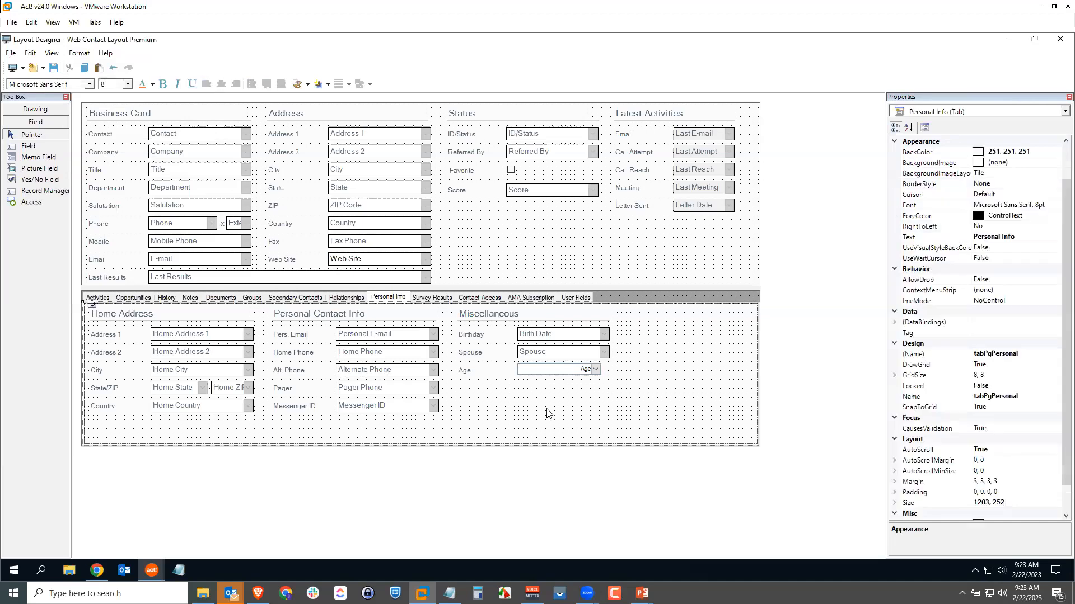
Set the text alignment of the Age field to Left.
left_click(550, 374)
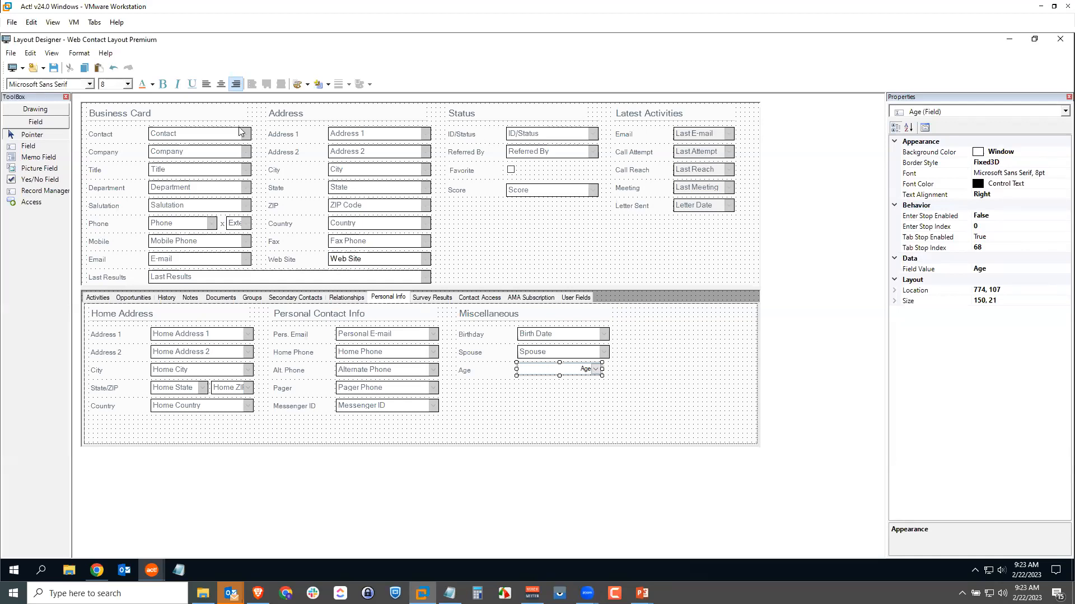
left_click(206, 84)
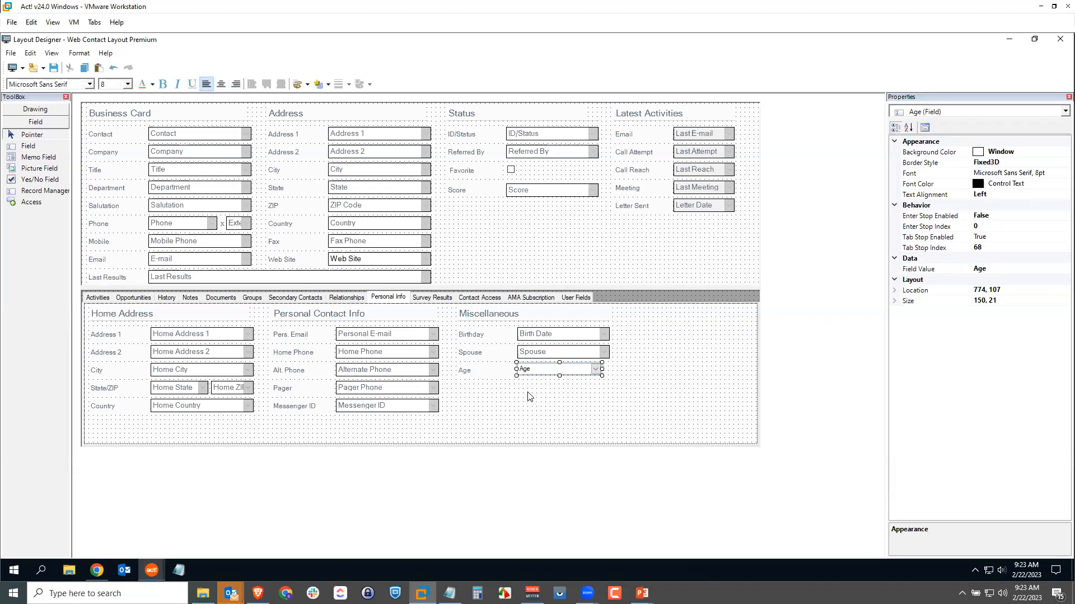
left_click(541, 412)
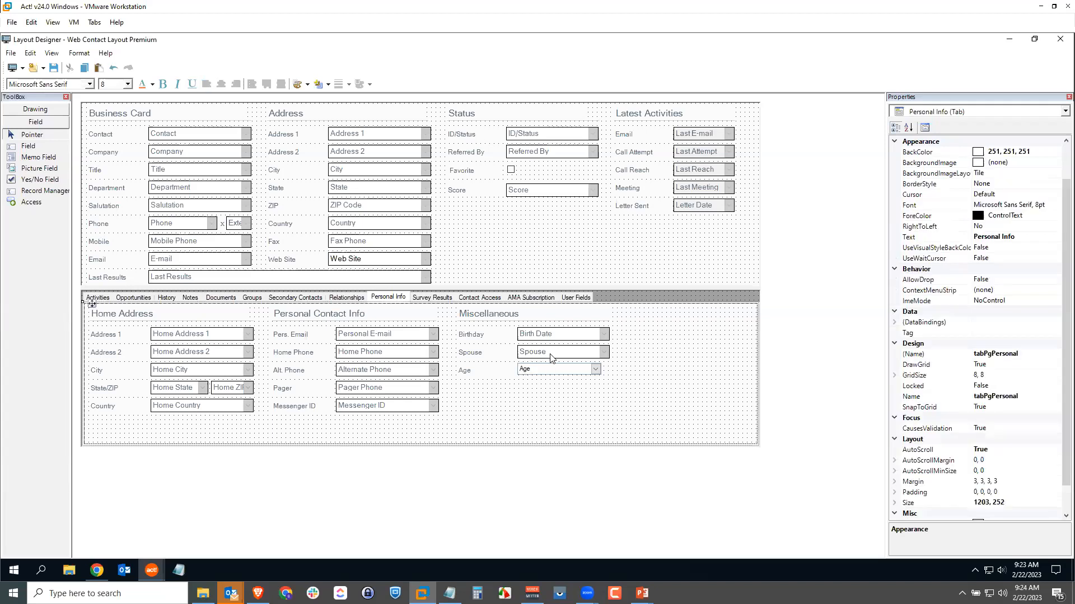
Set the Age field's font color to 82, 103, 116 to match the Spouse field.
left_click(551, 354)
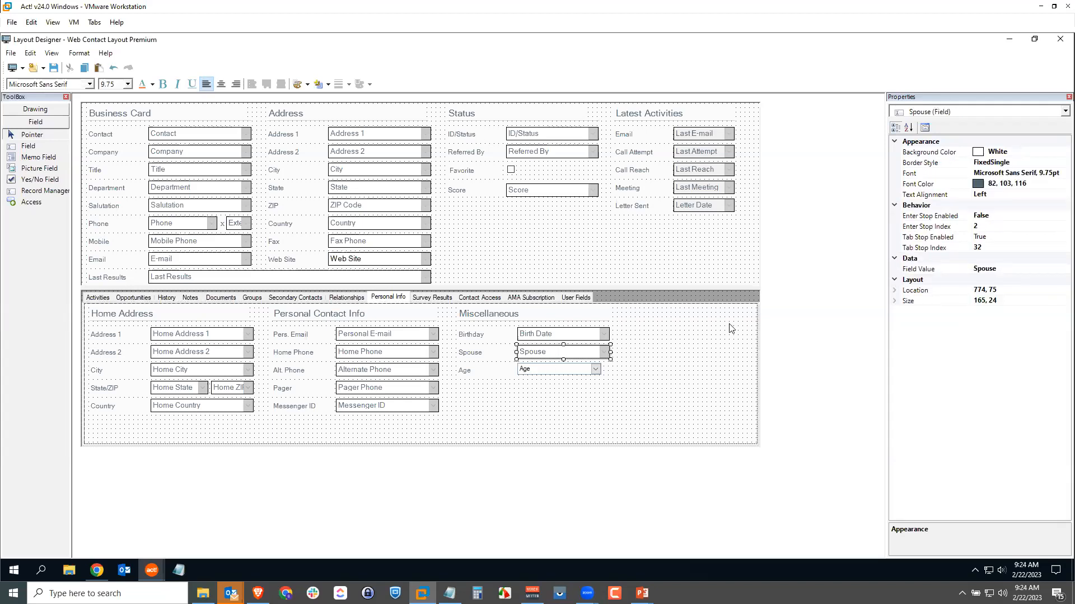
left_click(551, 371)
left_click(1039, 184)
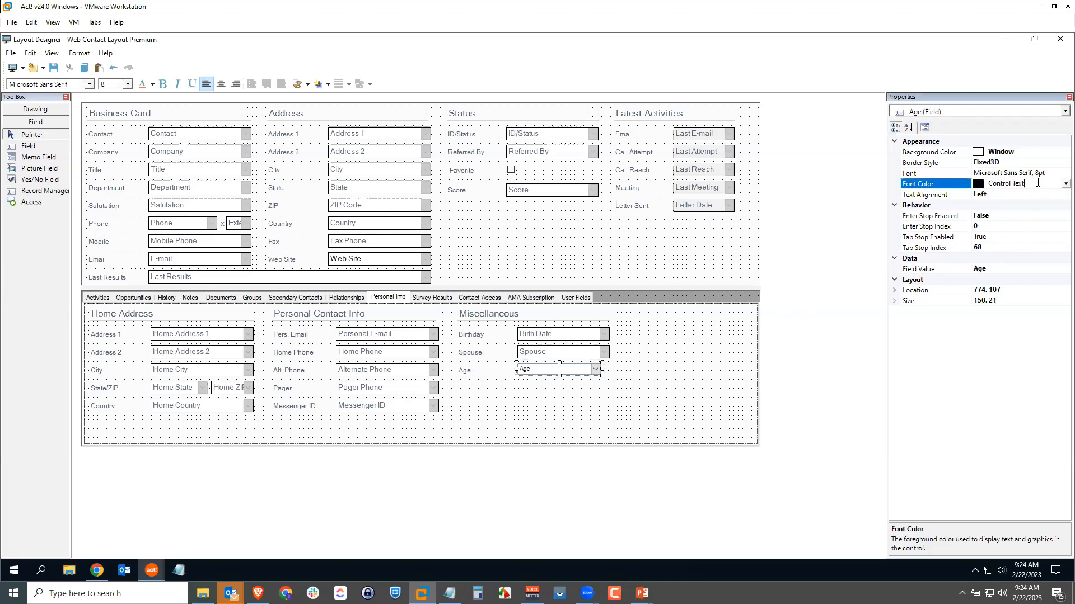
key("ctrl+v")
key("Return")
left_click(561, 408)
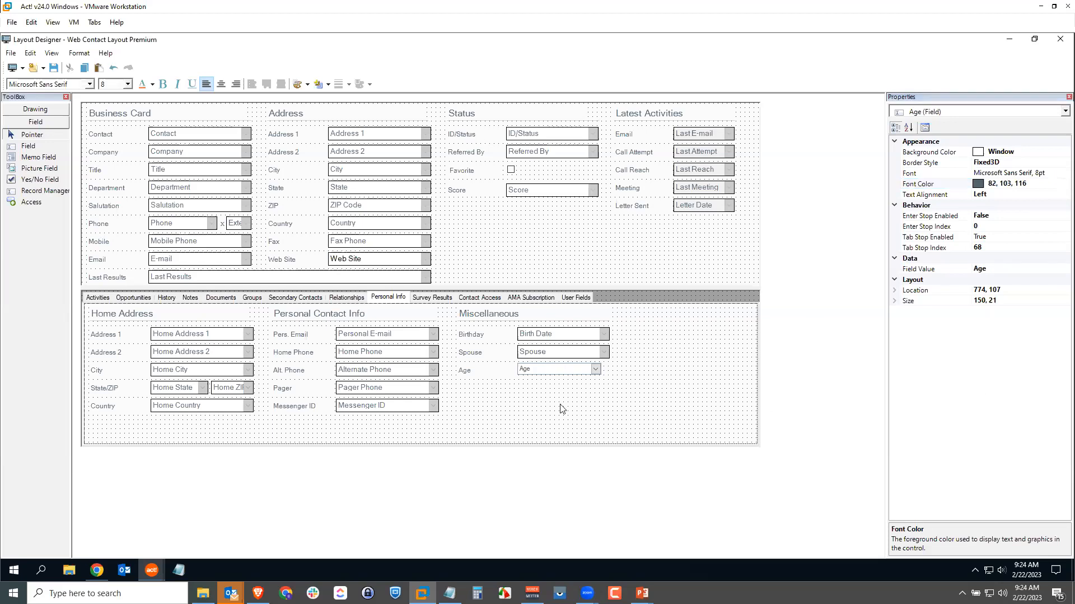
Set the Age field's font size to 9.75, the same as the Spouse field.
left_click(535, 354)
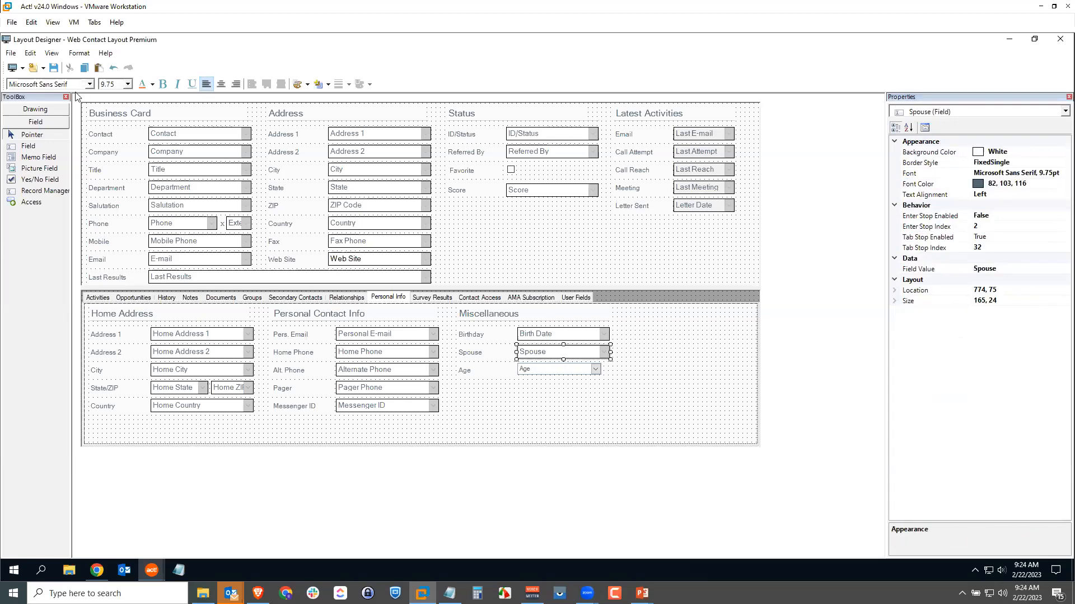
left_click(532, 369)
left_click(114, 87)
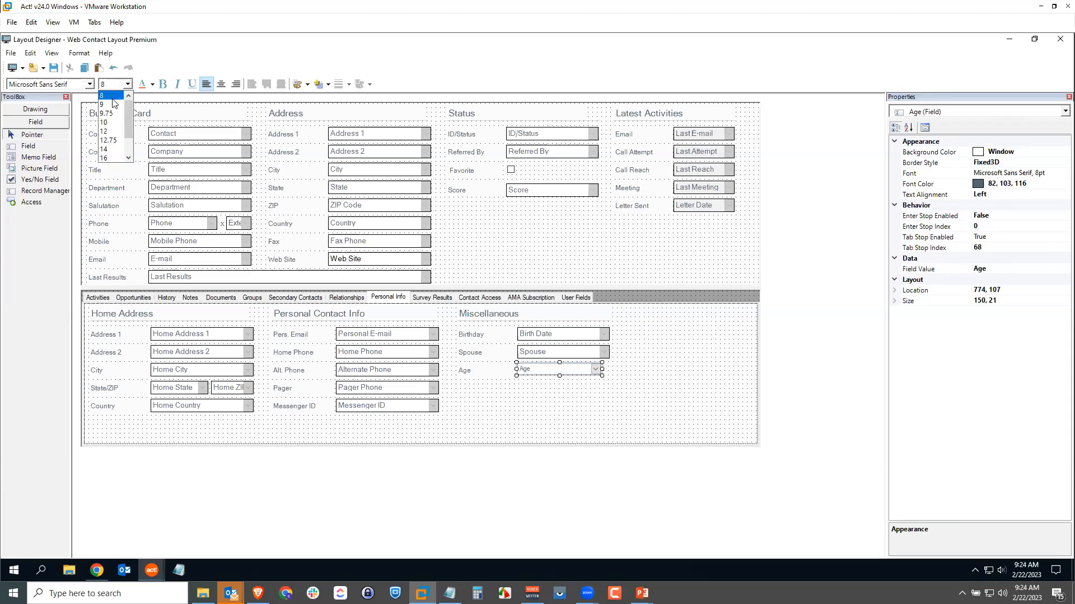
left_click(114, 110)
left_click(532, 409)
Make the Age field the same size as the Spouse field in both width and height.
left_click(541, 374)
left_click(548, 356, "ctrl")
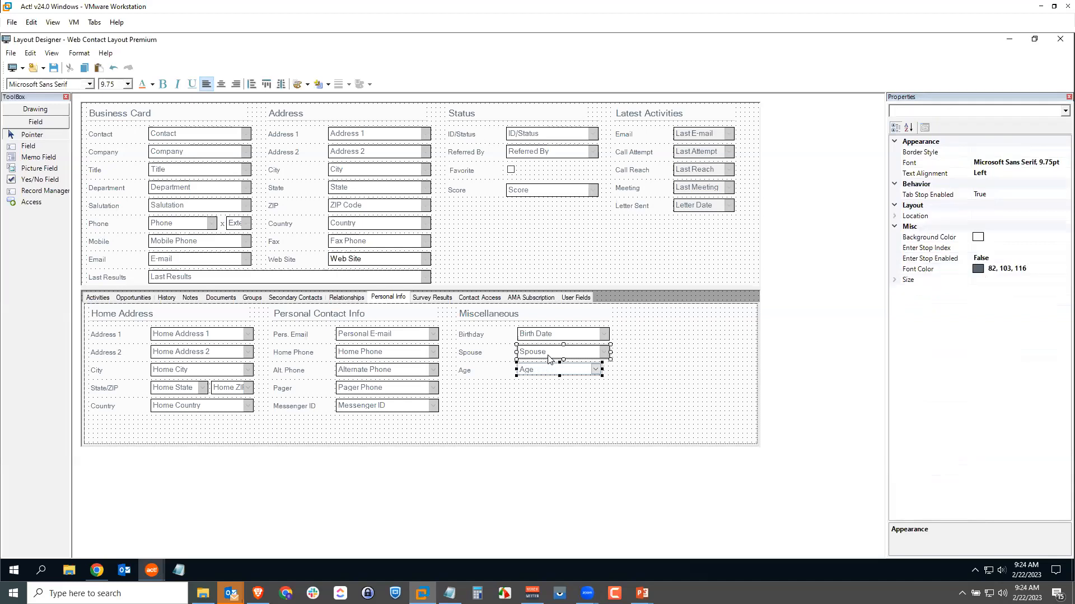
left_click(78, 53)
mouse_move(93, 83)
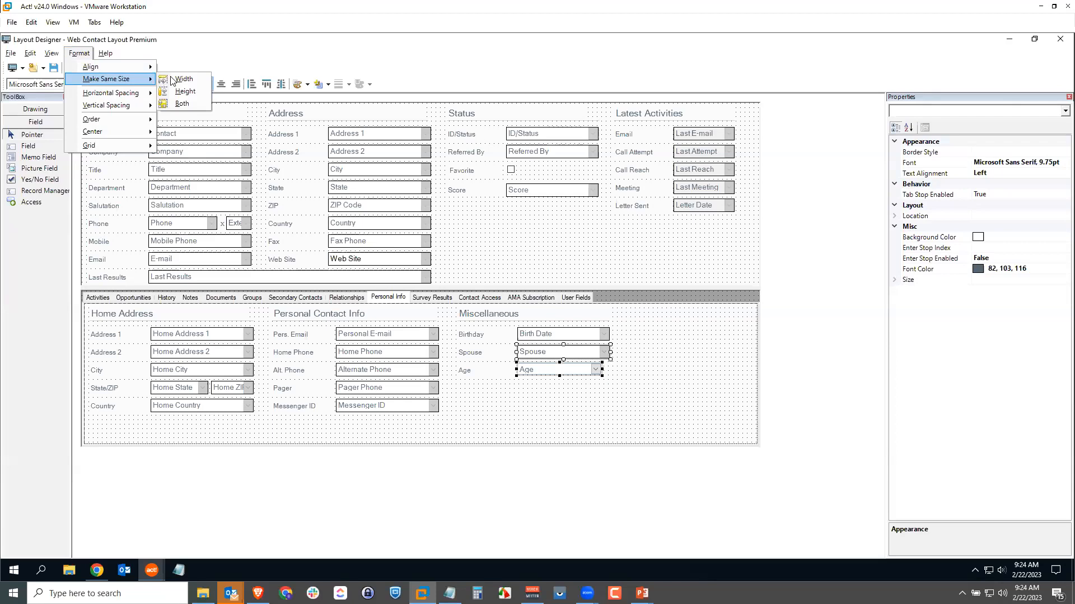
left_click(182, 104)
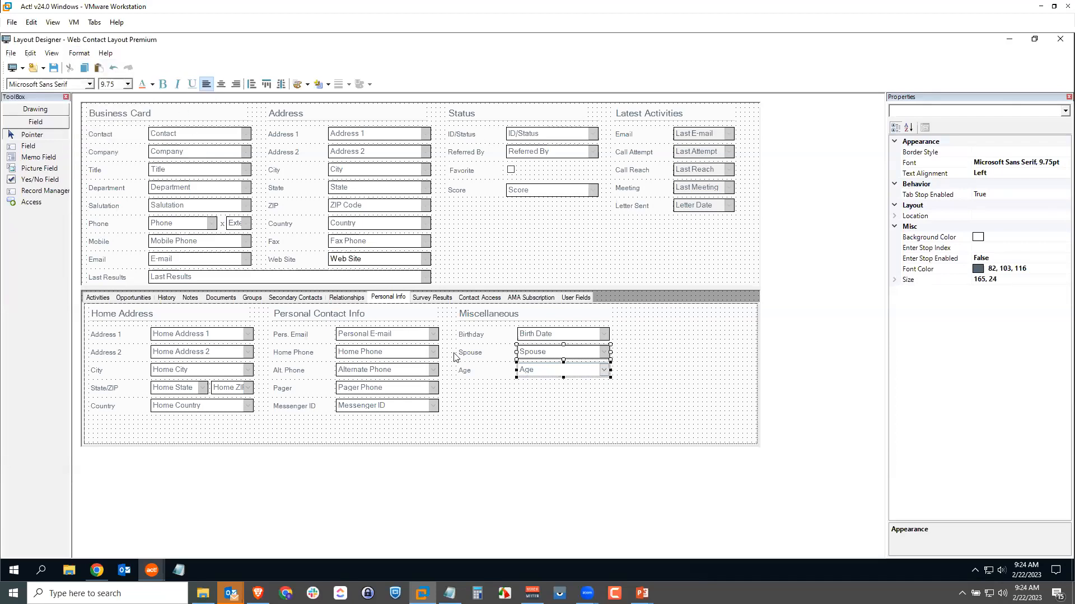
left_click(559, 417)
Change the Age field's border style to FixedSingle, as used by the Spouse field.
left_click(590, 357)
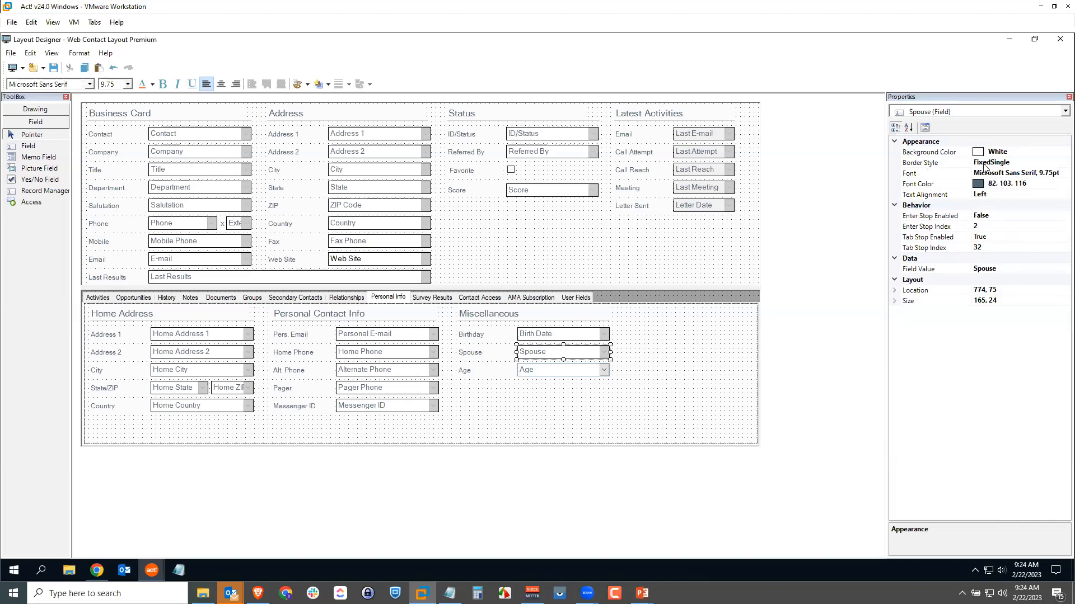
left_click(614, 401)
left_click(587, 370)
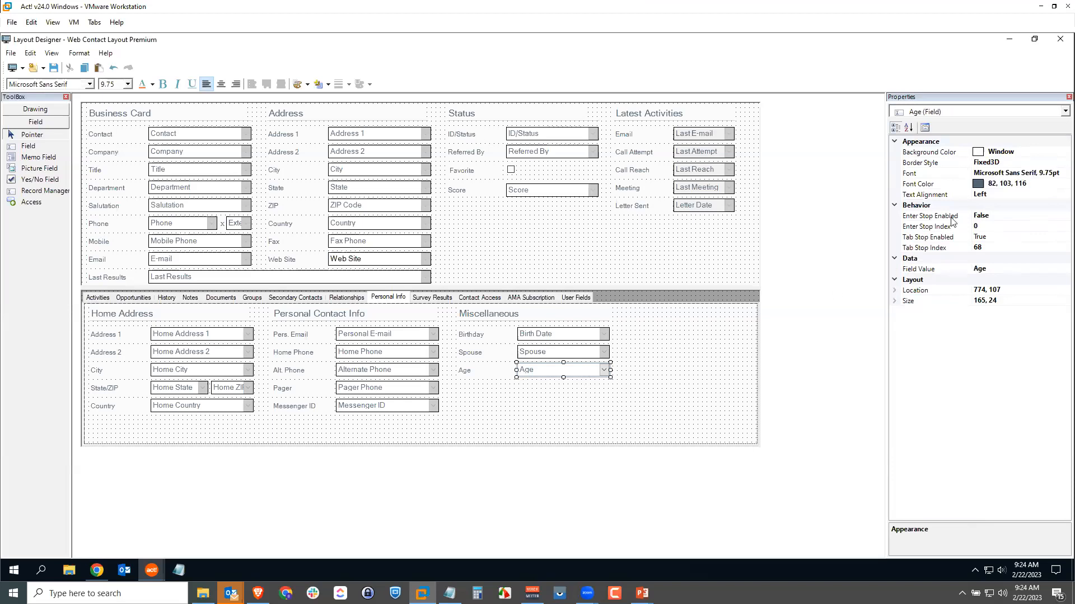
left_click(996, 162)
left_click(1064, 162)
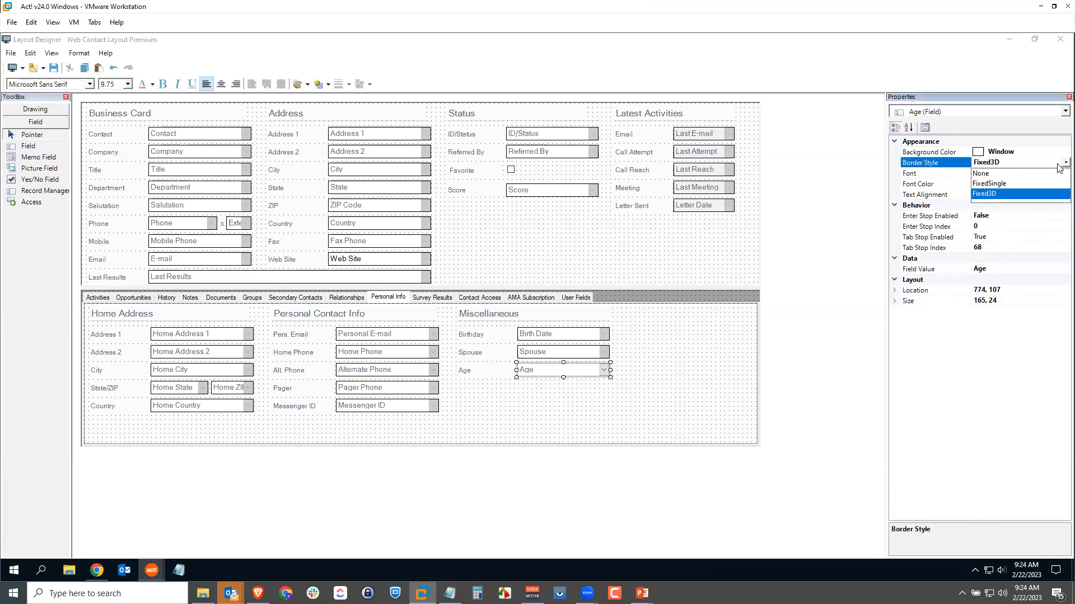
left_click(1013, 183)
left_click(611, 444)
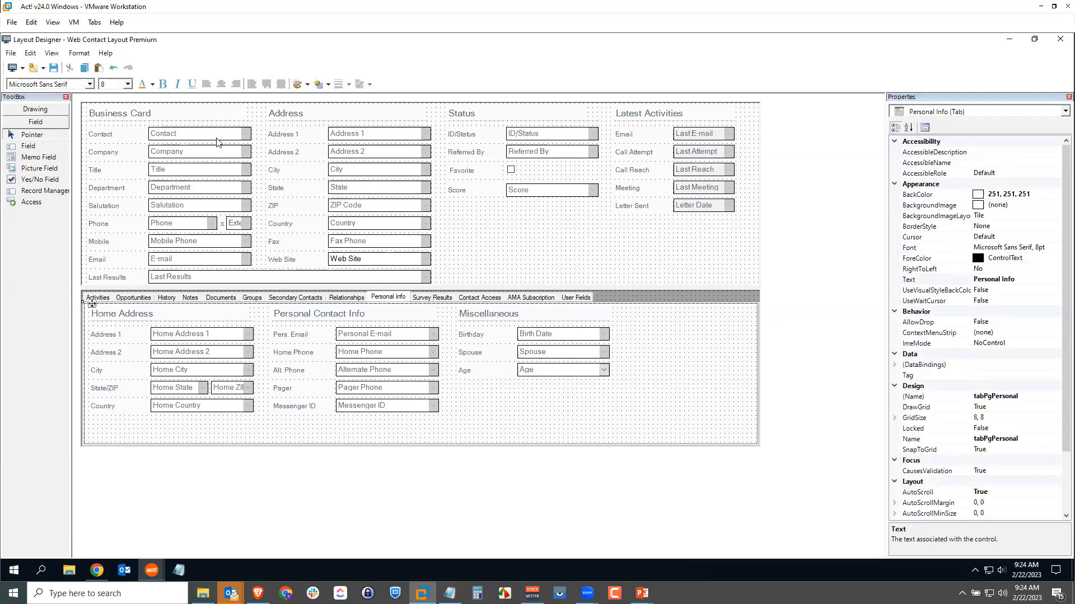
Save the contact layout and close the Layout Designer.
left_click(54, 67)
left_click(9, 54)
left_click(38, 168)
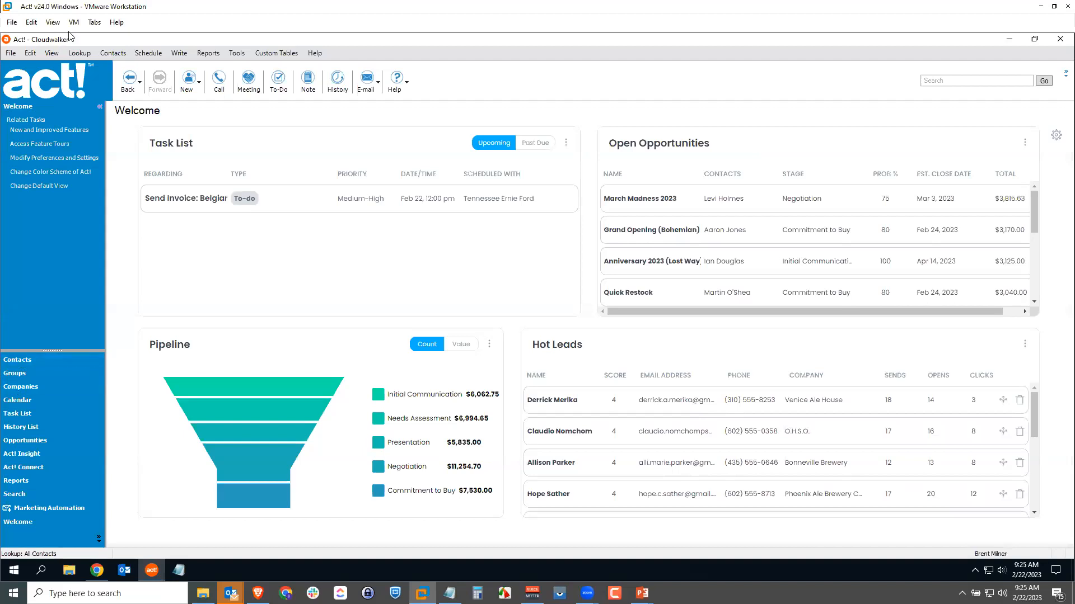
Look up the current user's own contact record and show its Personal Info fields.
left_click(79, 53)
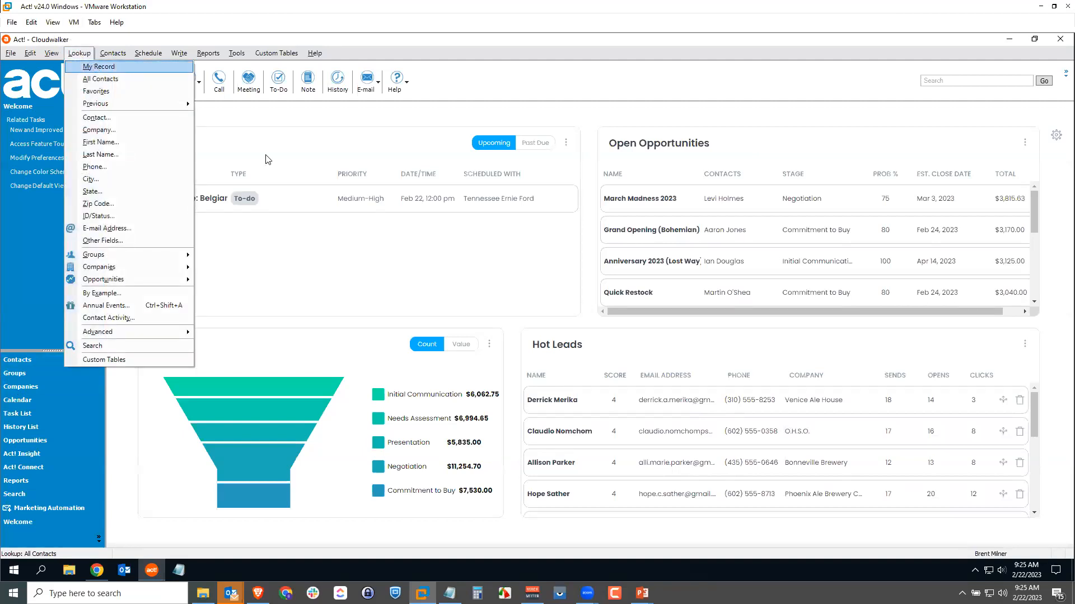
left_click(457, 241)
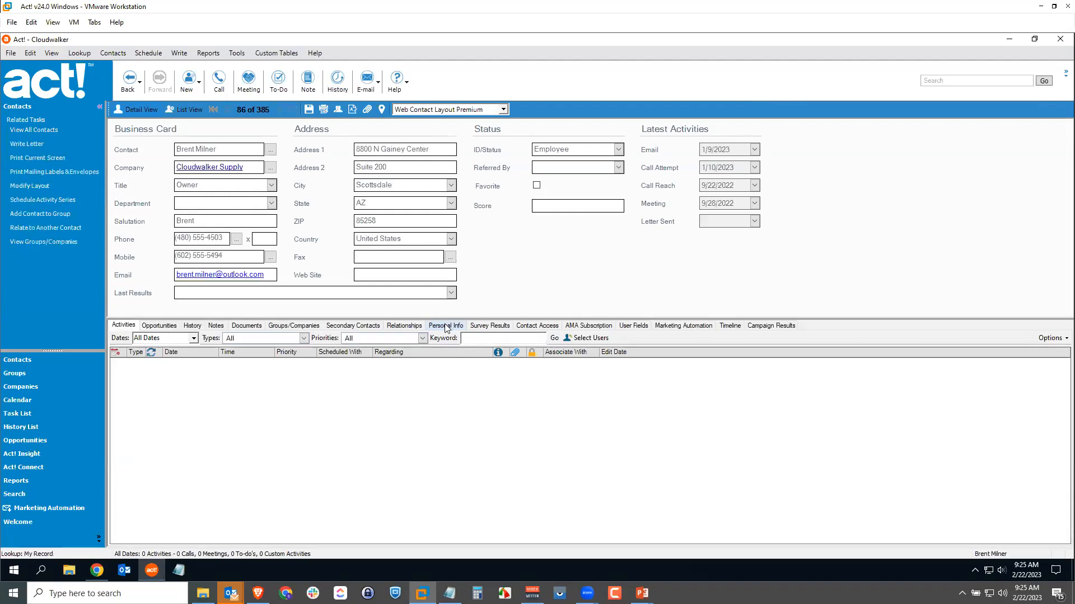
left_click(446, 327)
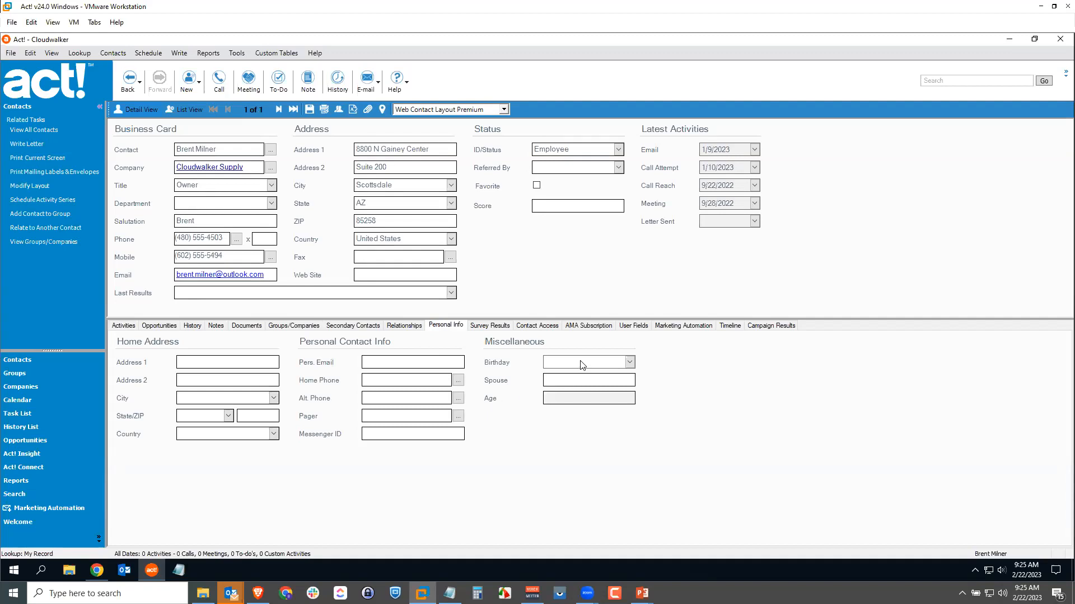
Enter a birth date in the Birthday field and save the contact so the age is calculated.
left_click(630, 363)
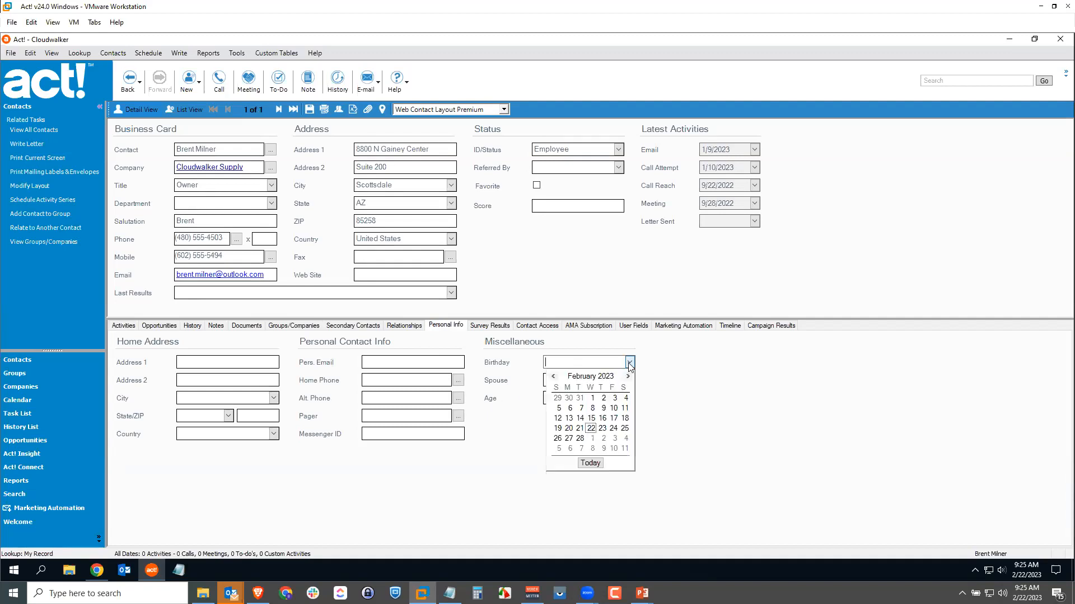
left_click(607, 364)
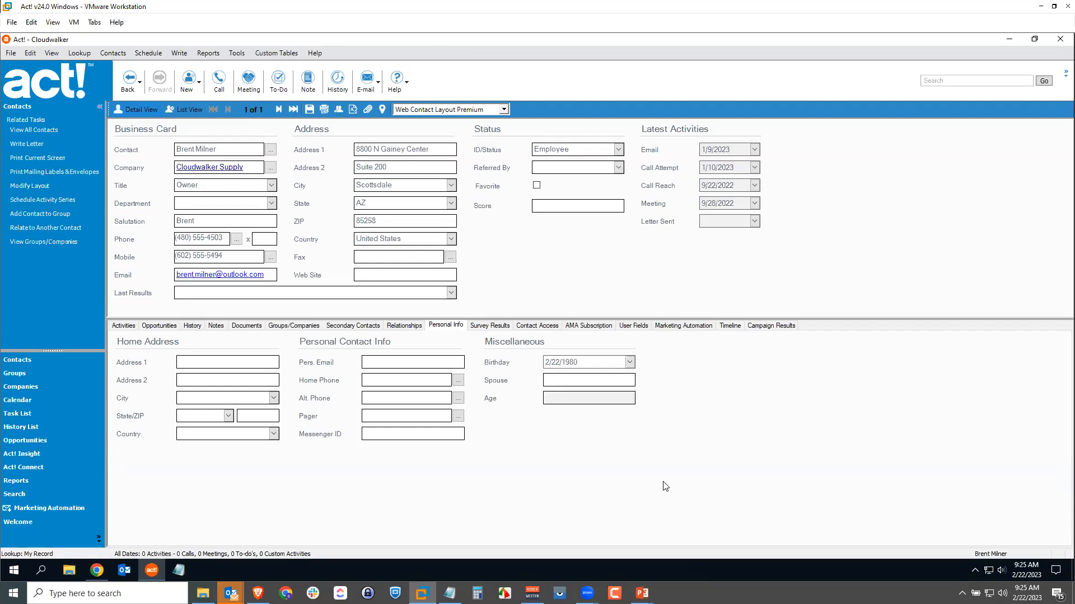
left_click(309, 110)
Open the contact layout for design and delete its User Fields tab.
left_click(236, 53)
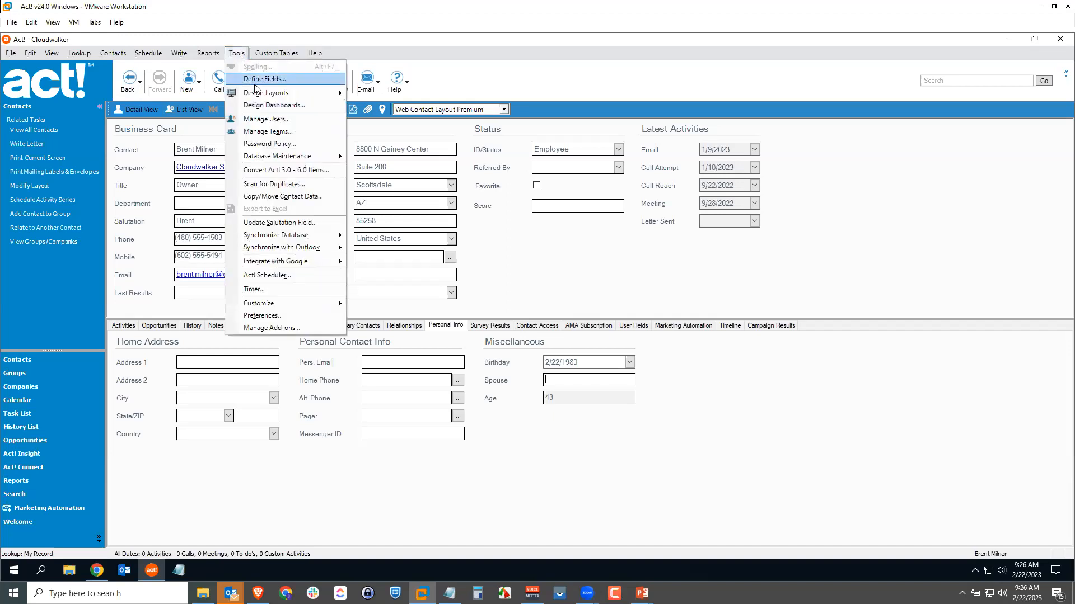
mouse_move(260, 96)
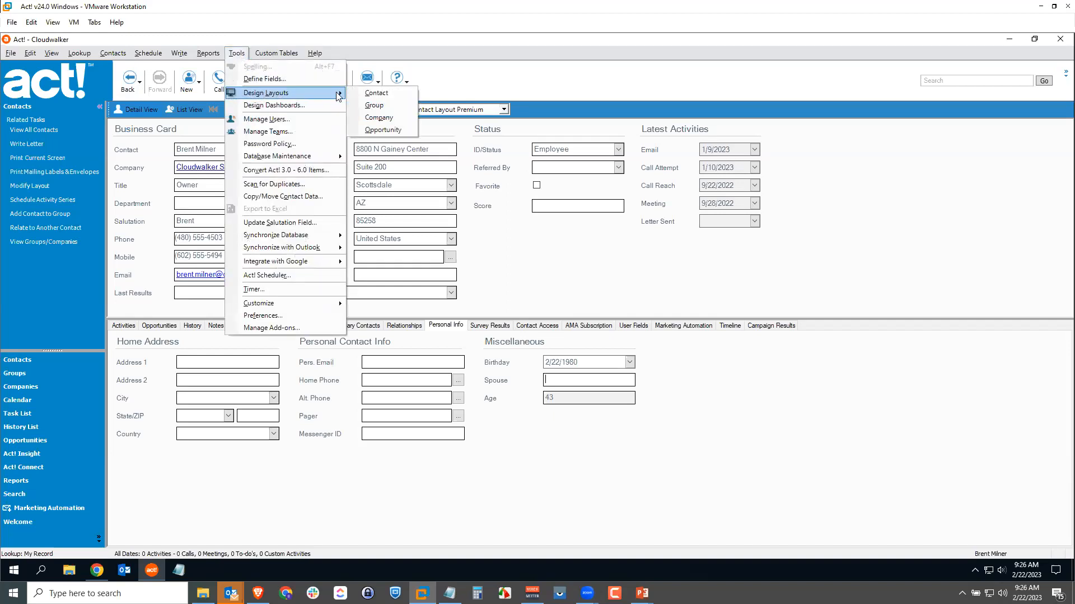
left_click(389, 93)
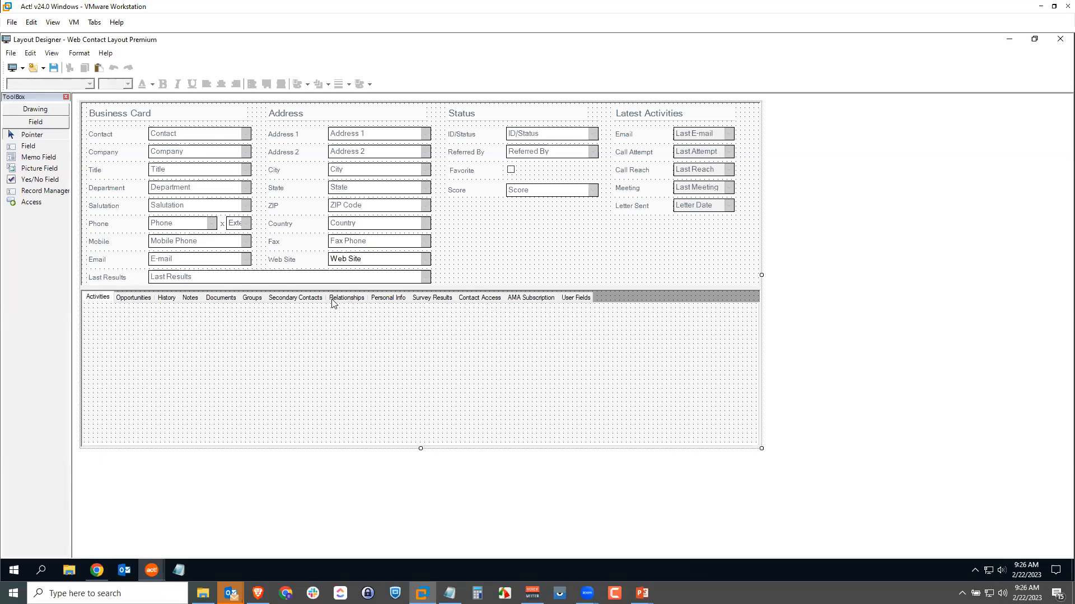
left_click(30, 54)
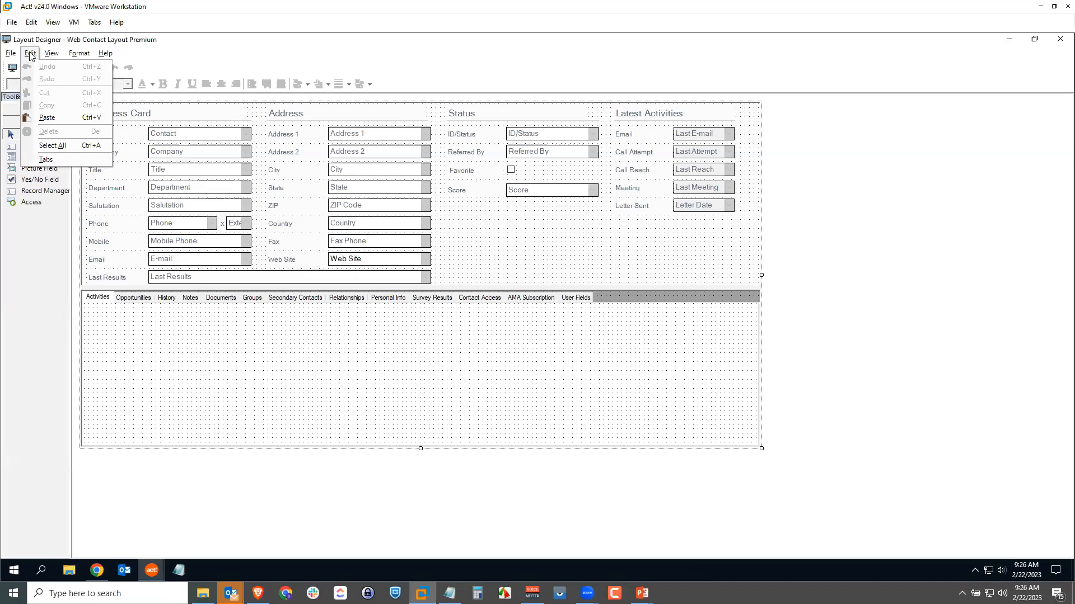
left_click(56, 160)
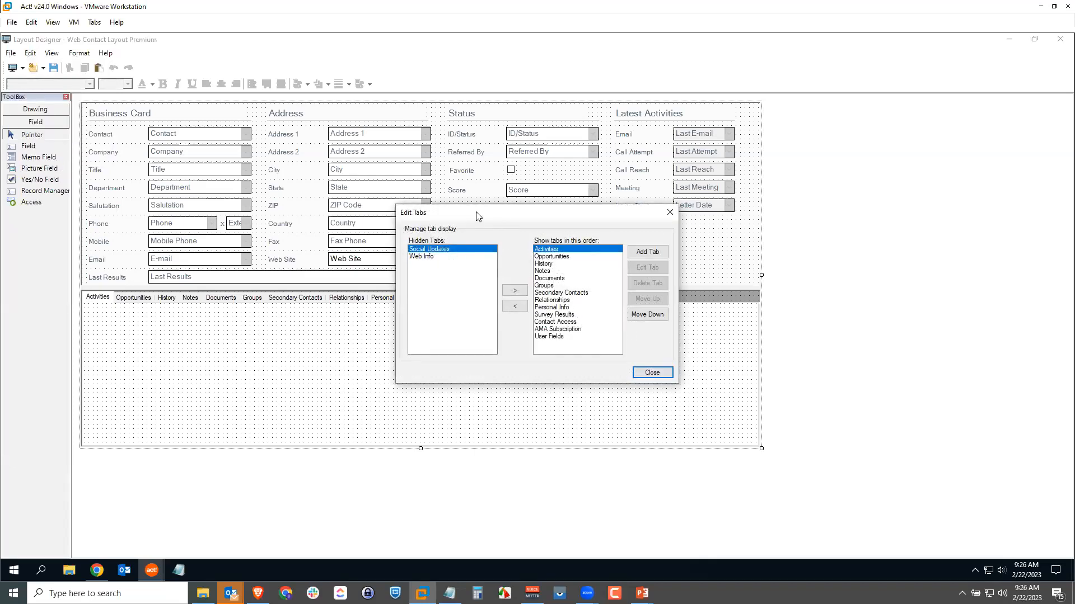
left_click(550, 338)
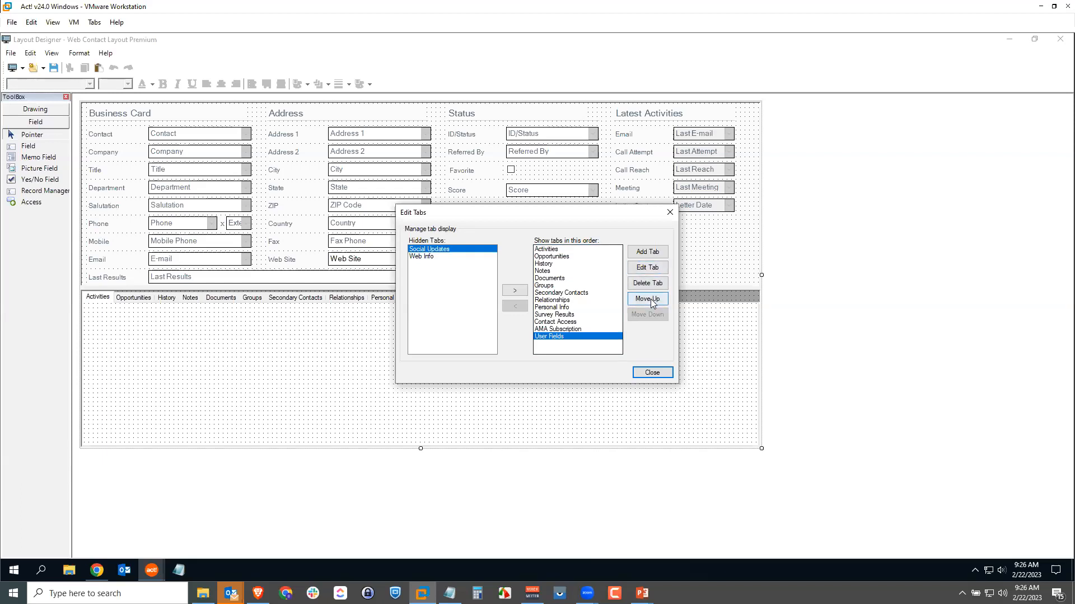
left_click(650, 283)
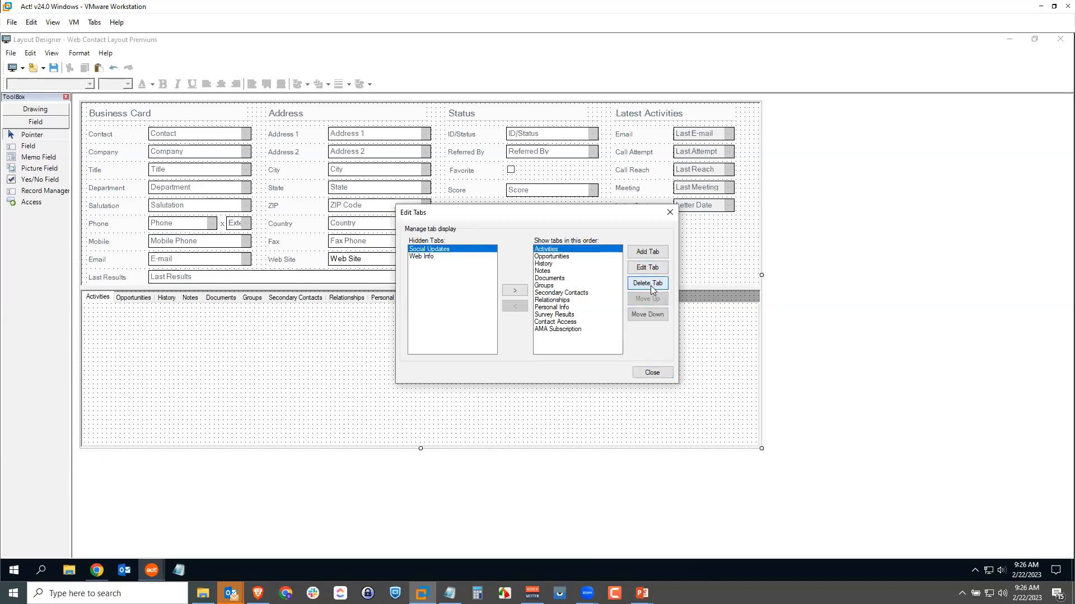
Add a new tab to the contact layout and correct its name to Account Info.
left_click(562, 302)
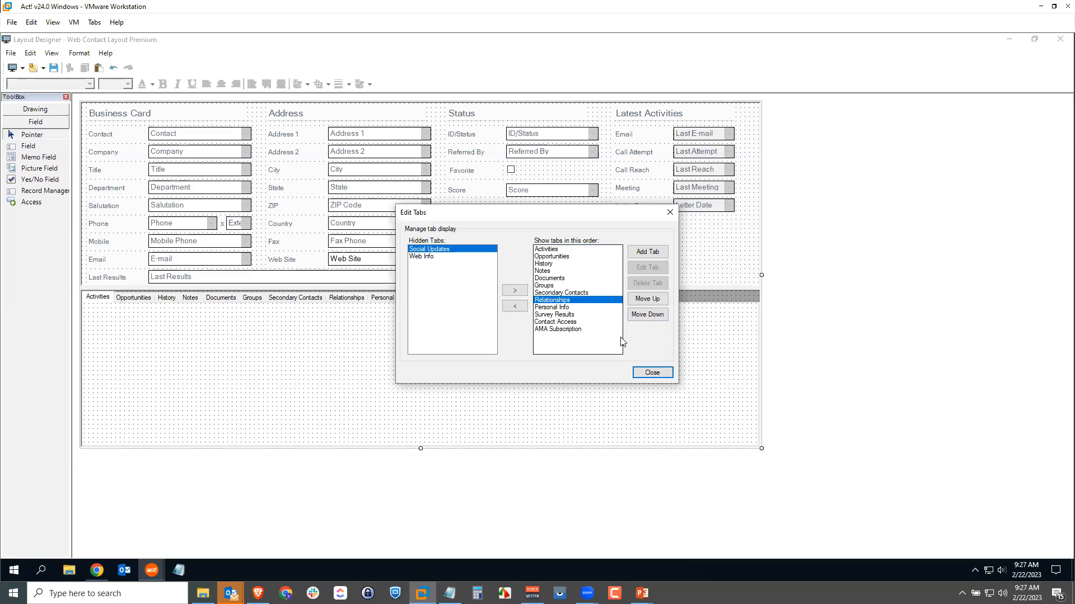
left_click(650, 253)
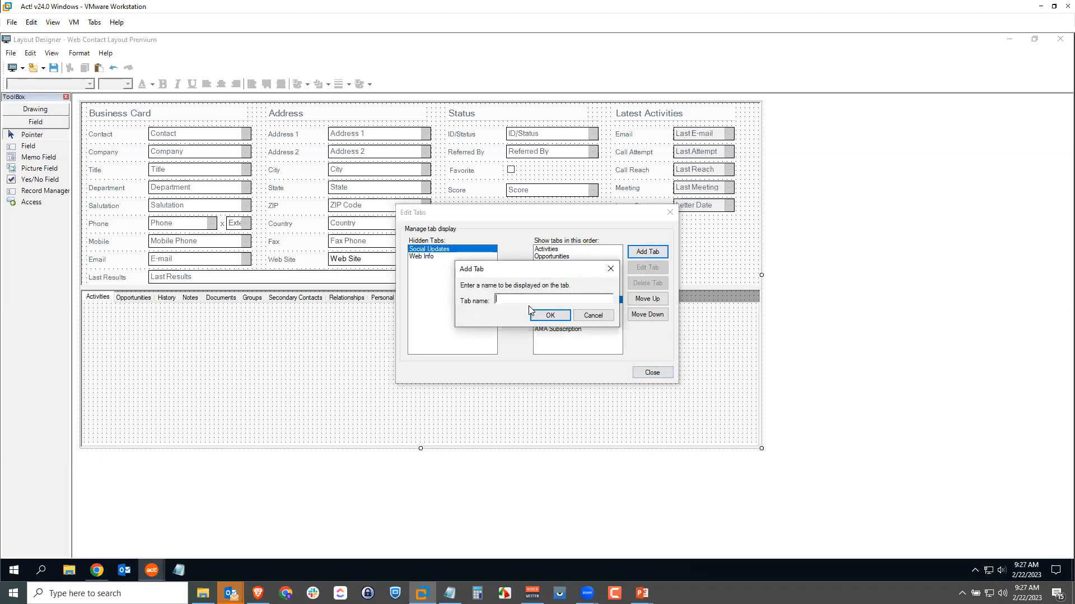
type("Account Invo")
left_click(546, 316)
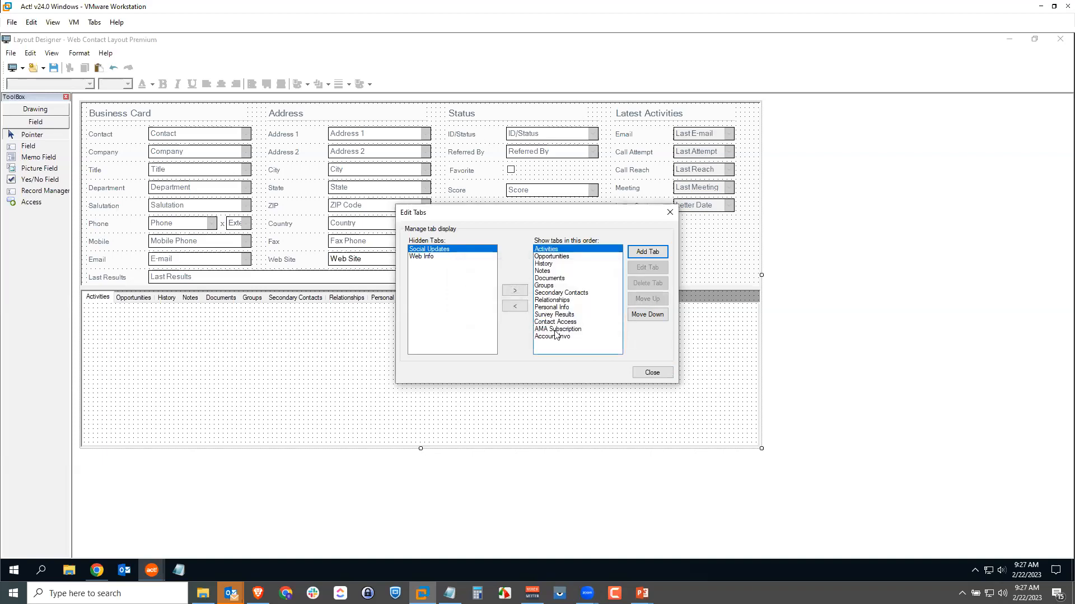
left_click(553, 337)
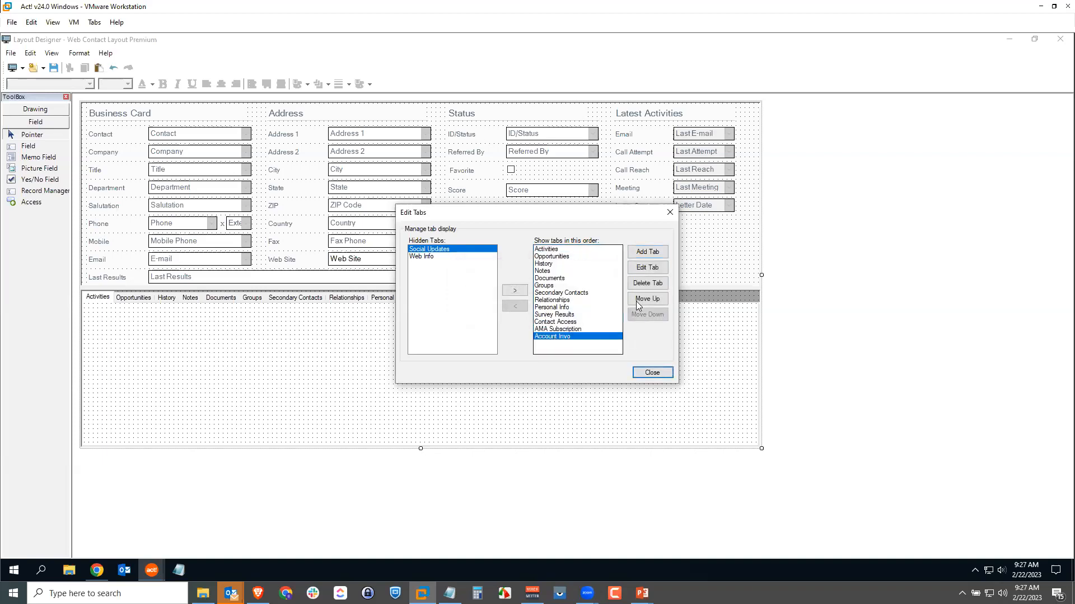
left_click(648, 268)
left_click(561, 303)
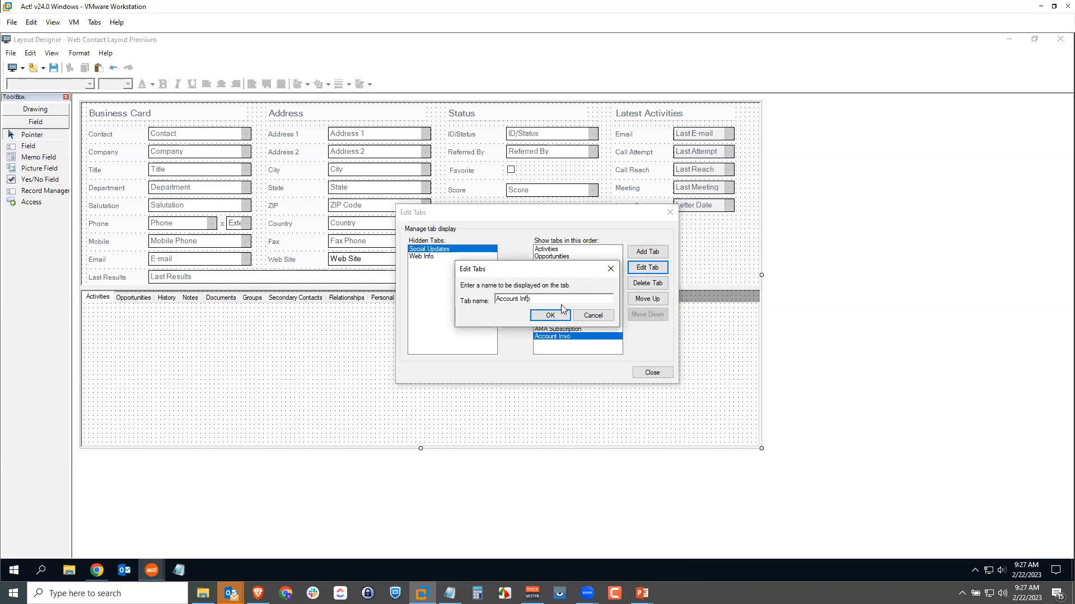
left_click(547, 317)
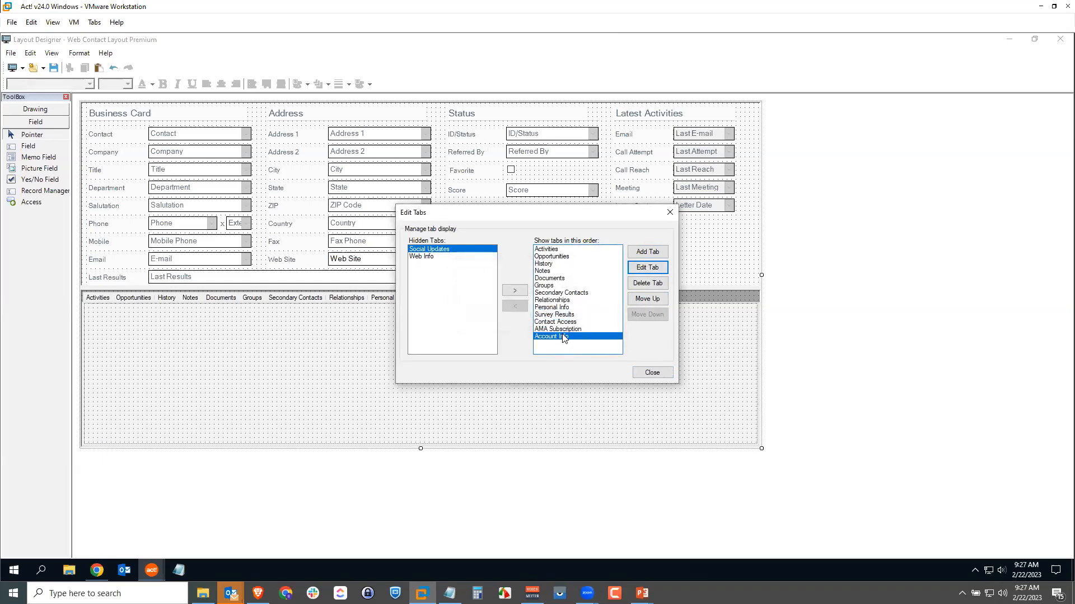
Move the Account Info tab up so it sits between Groups and Secondary Contacts, and close the tab editor.
left_click(648, 299)
left_click(647, 299)
left_click(649, 299)
left_click(648, 299)
left_click(648, 299)
left_click(648, 299)
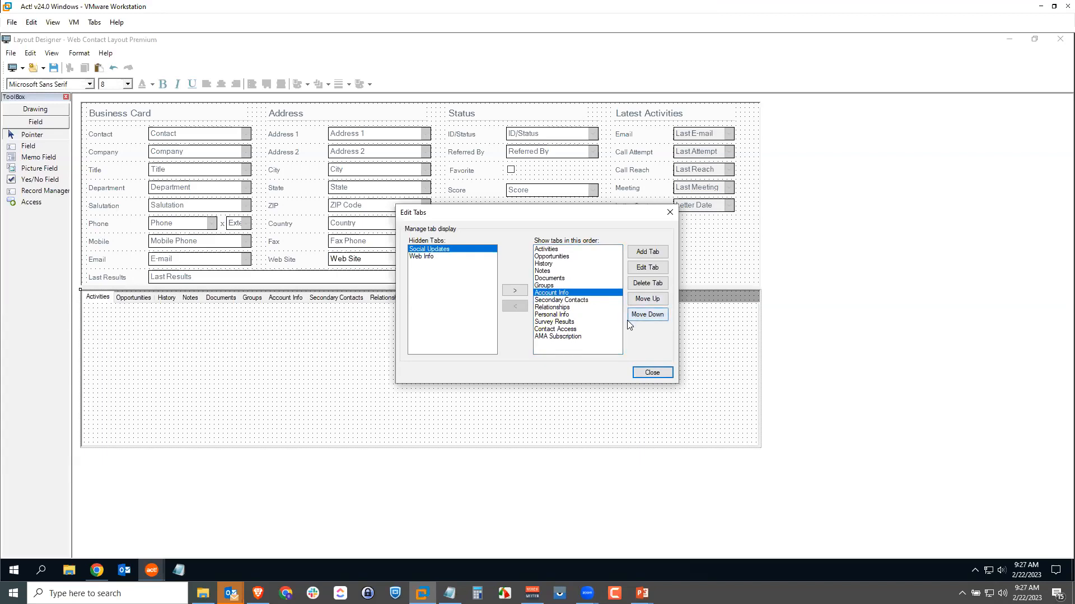
left_click(649, 373)
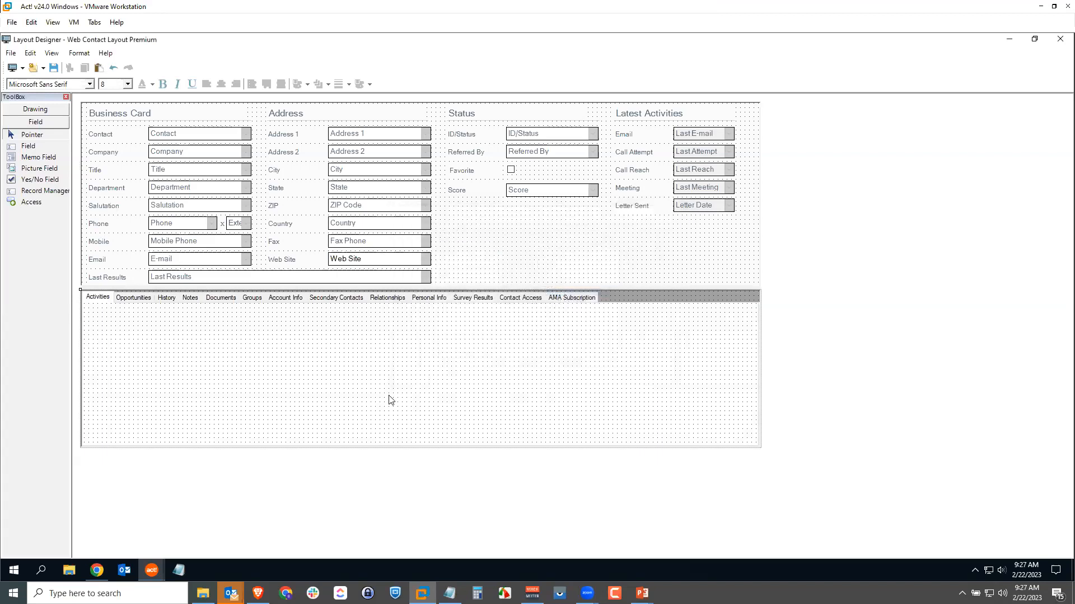
Place the Account Number field with its label near the upper edge of the Account Info tab.
left_click(286, 298)
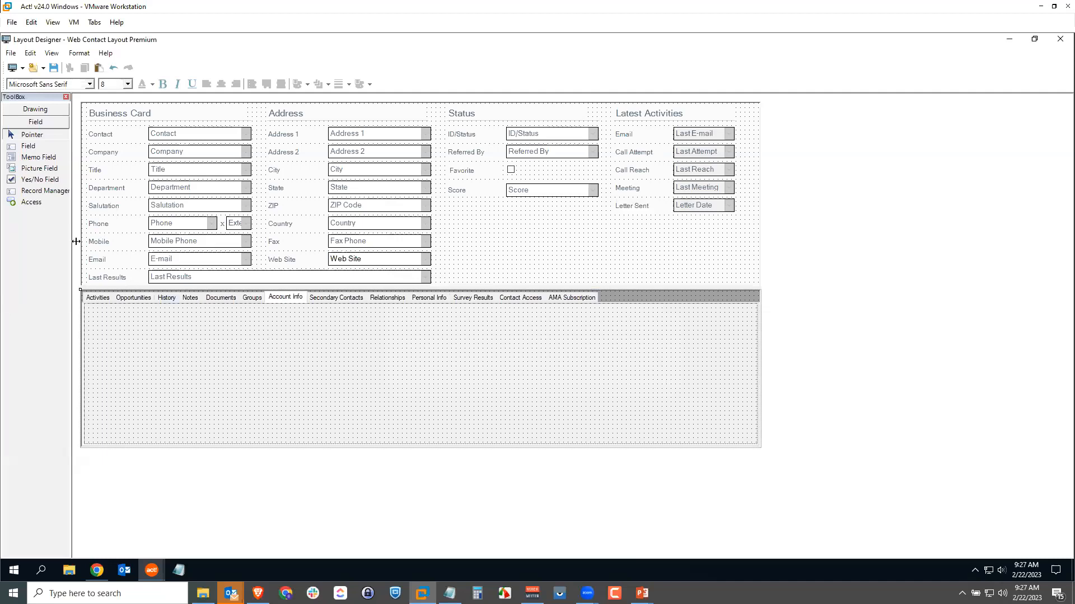
left_click(34, 147)
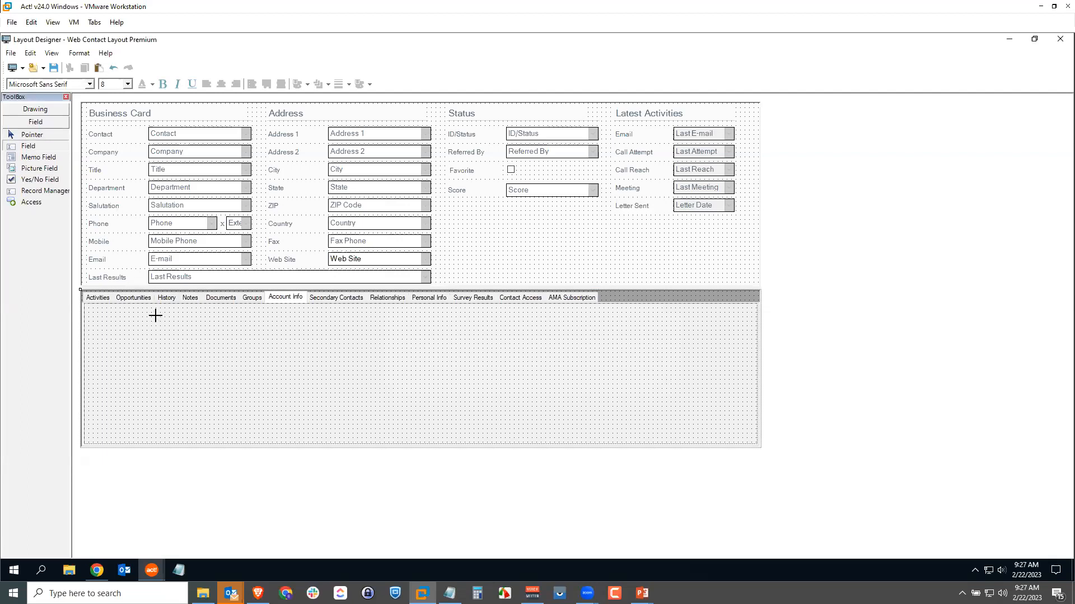
left_click_drag(152, 317, 237, 331)
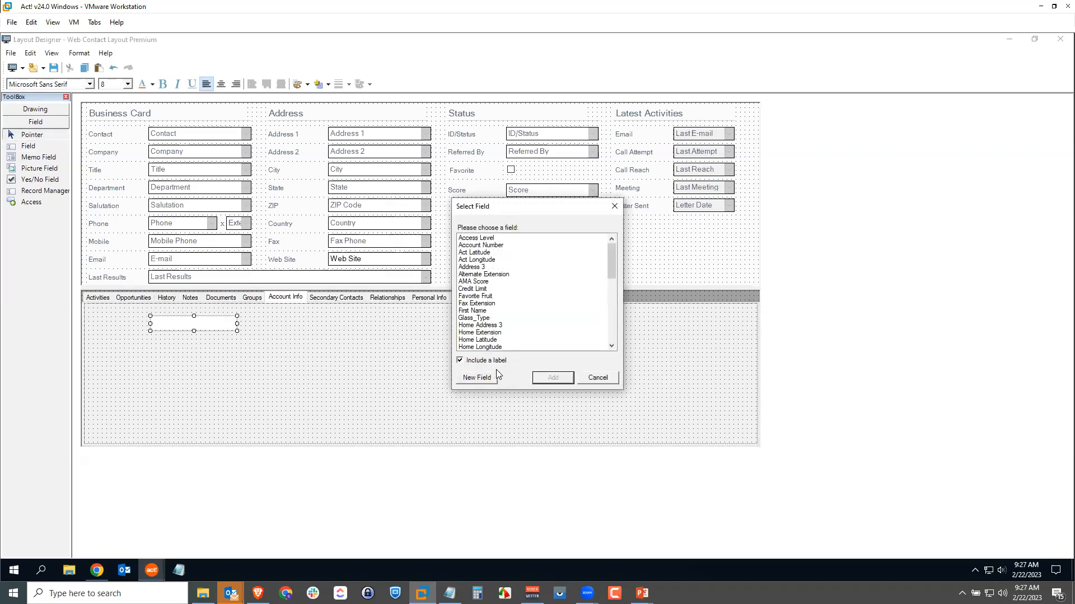
left_click(494, 247)
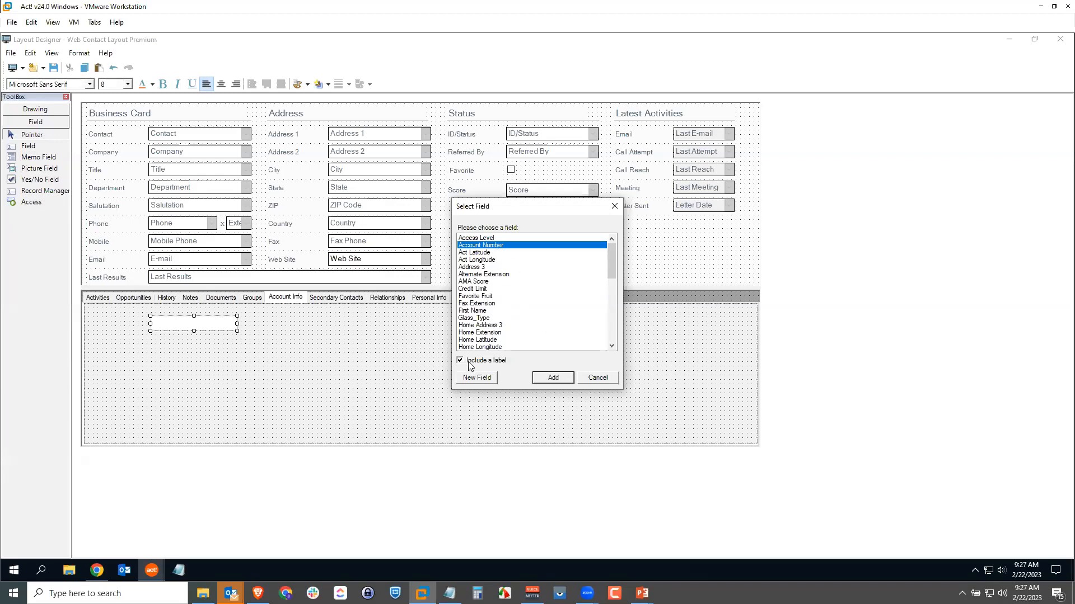
left_click(552, 378)
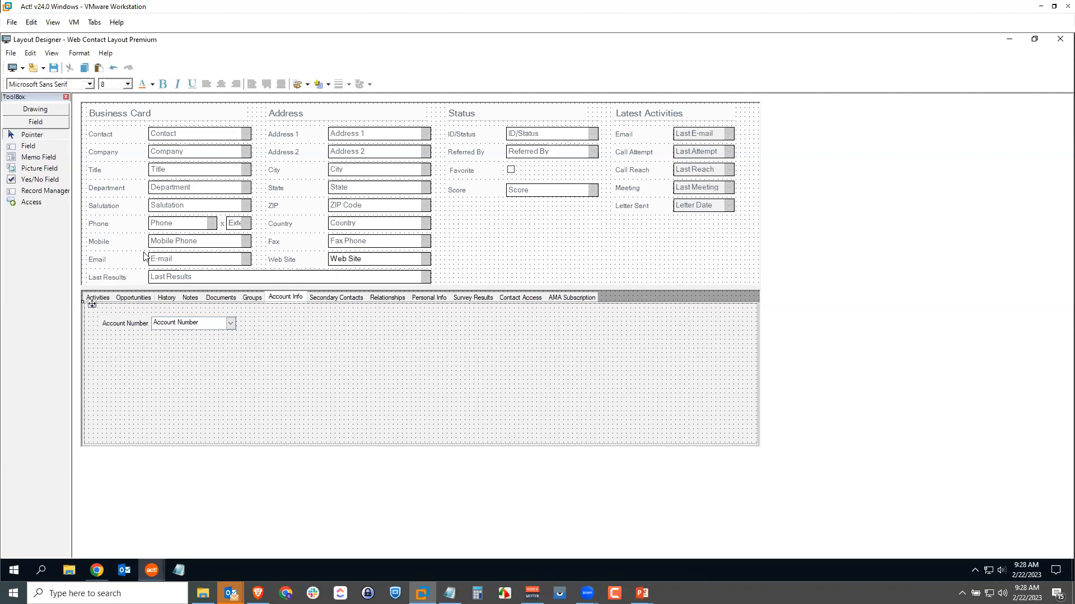
left_click(41, 147)
left_click_drag(156, 344, 214, 429)
left_click_drag(613, 265, 554, 229)
left_click_drag(459, 216, 459, 217)
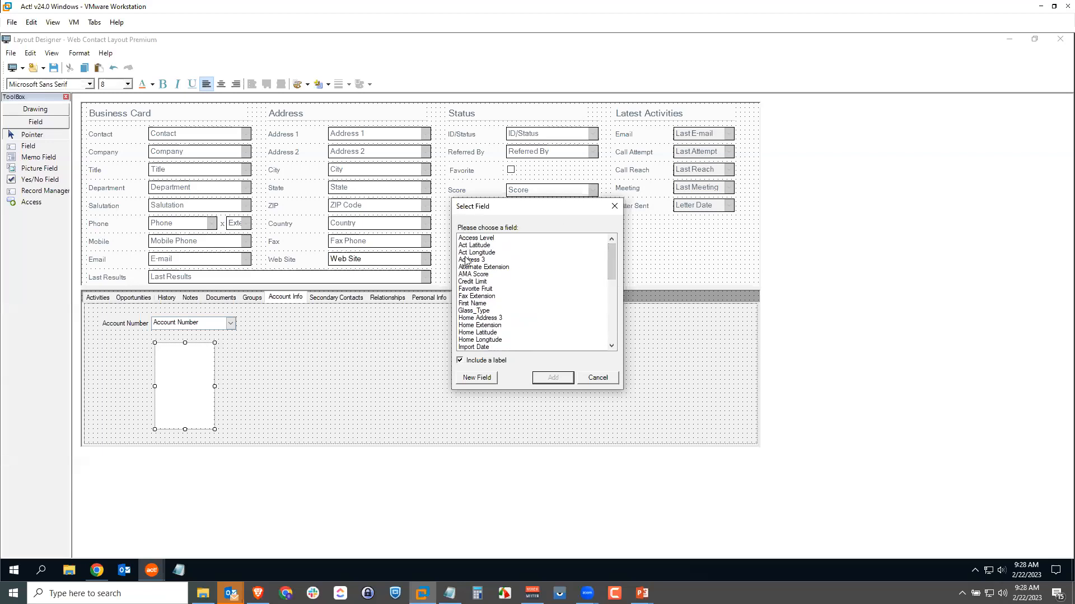
left_click(598, 379)
left_click(217, 415)
left_click(205, 409)
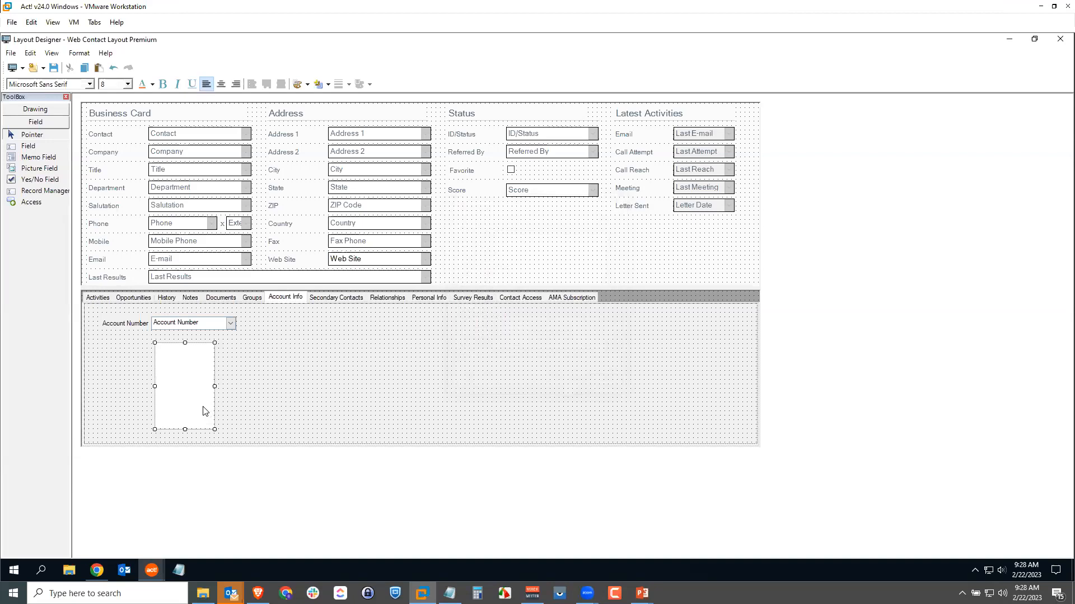
key("Delete")
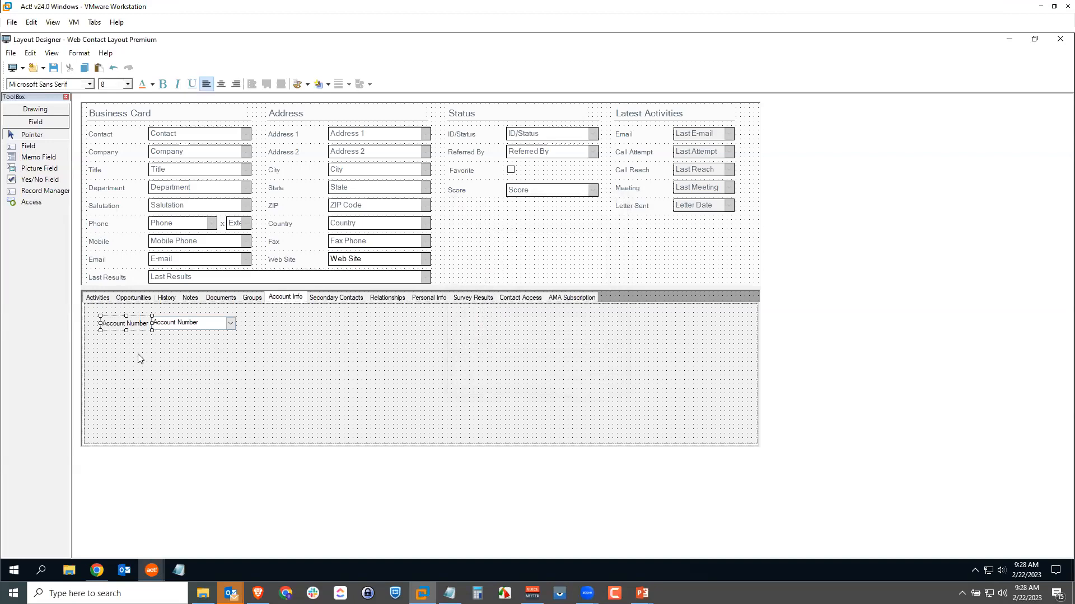
Add a Portrait picture field about 104 by 136 pixels without a label, and place it directly beneath the Account Number label.
left_click(35, 169)
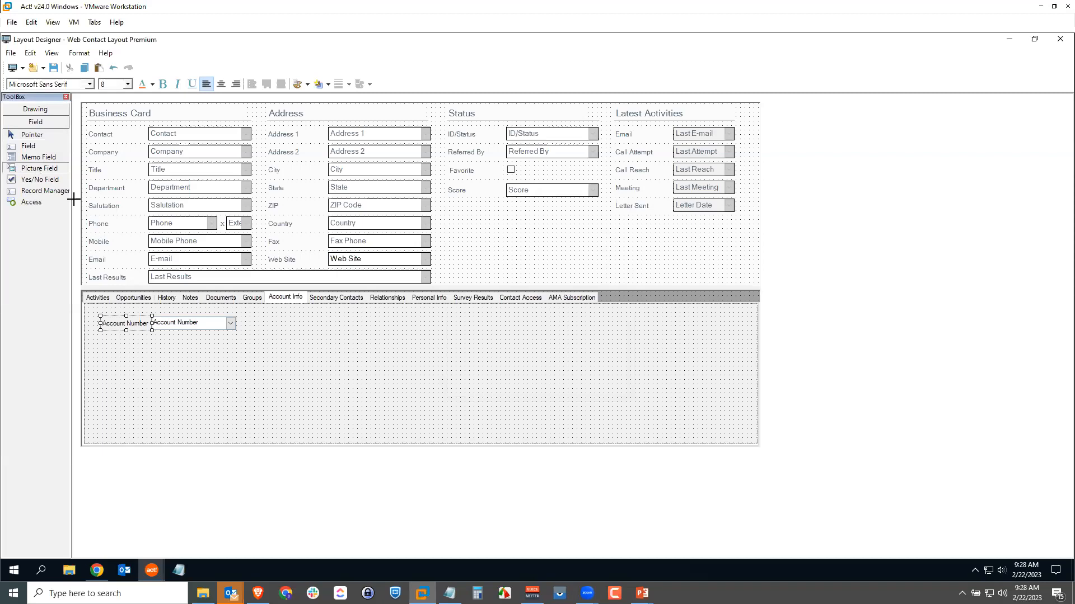
left_click_drag(155, 340, 215, 417)
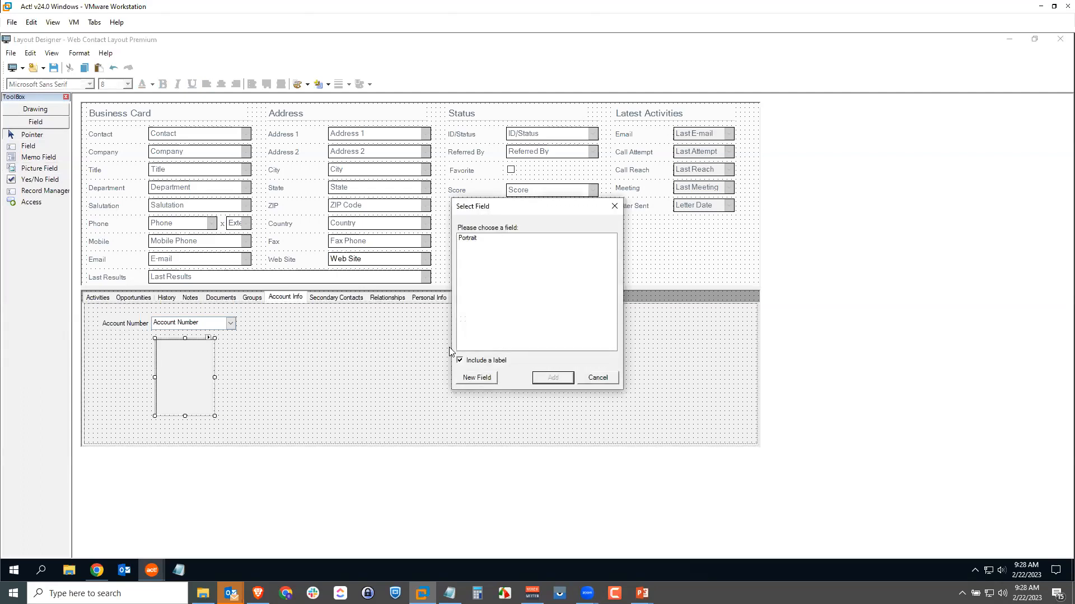
left_click(473, 240)
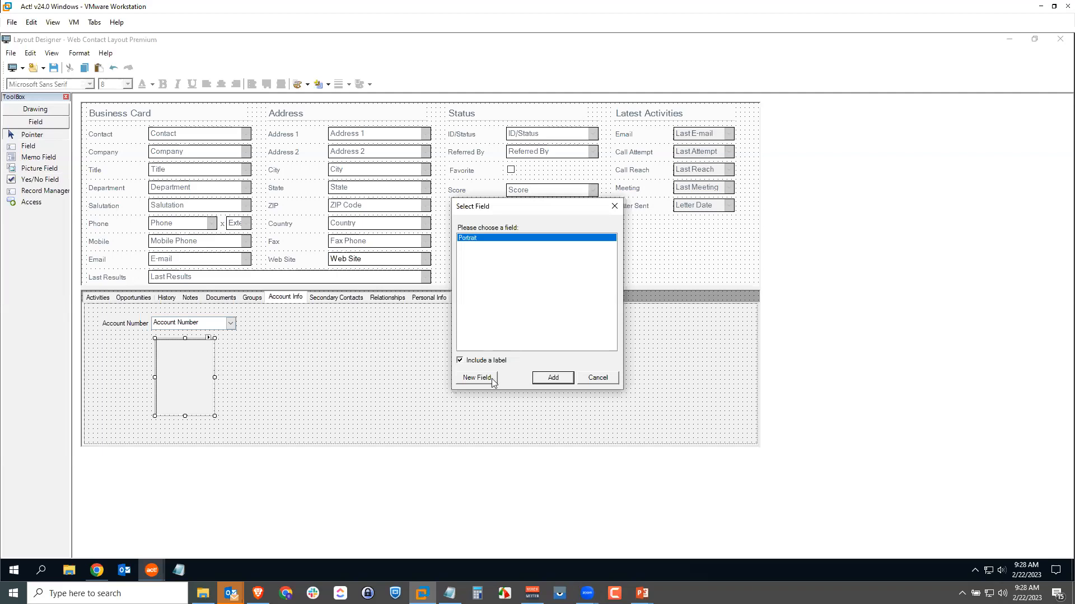
left_click(462, 362)
left_click(560, 383)
left_click_drag(193, 370, 141, 370)
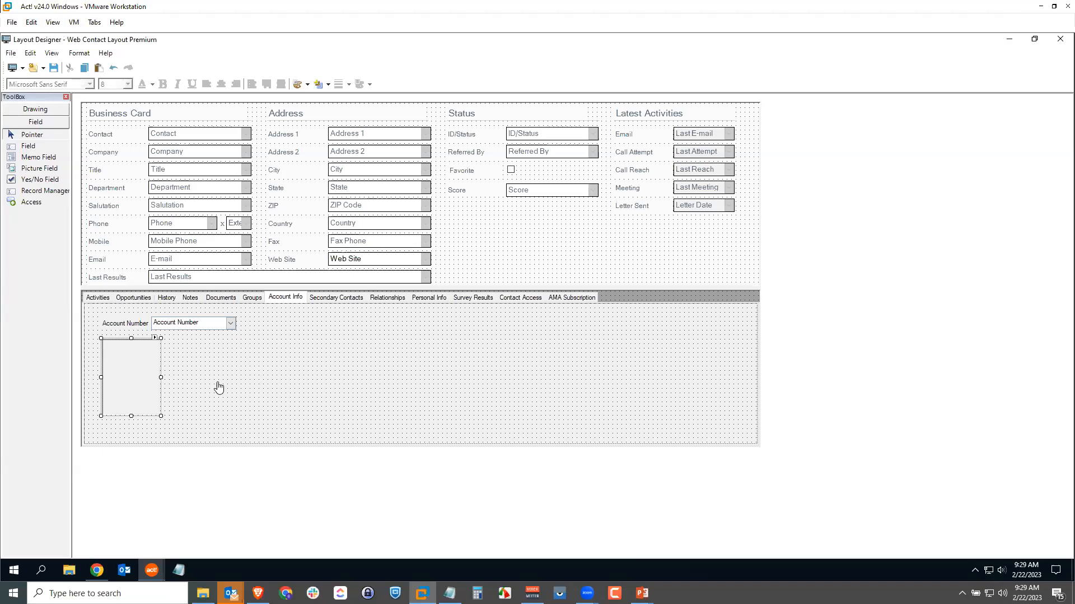
Set the Portrait field's width to 150 and height to 200 pixels, and move it to the open area right of the Account Number field.
double_click(128, 376)
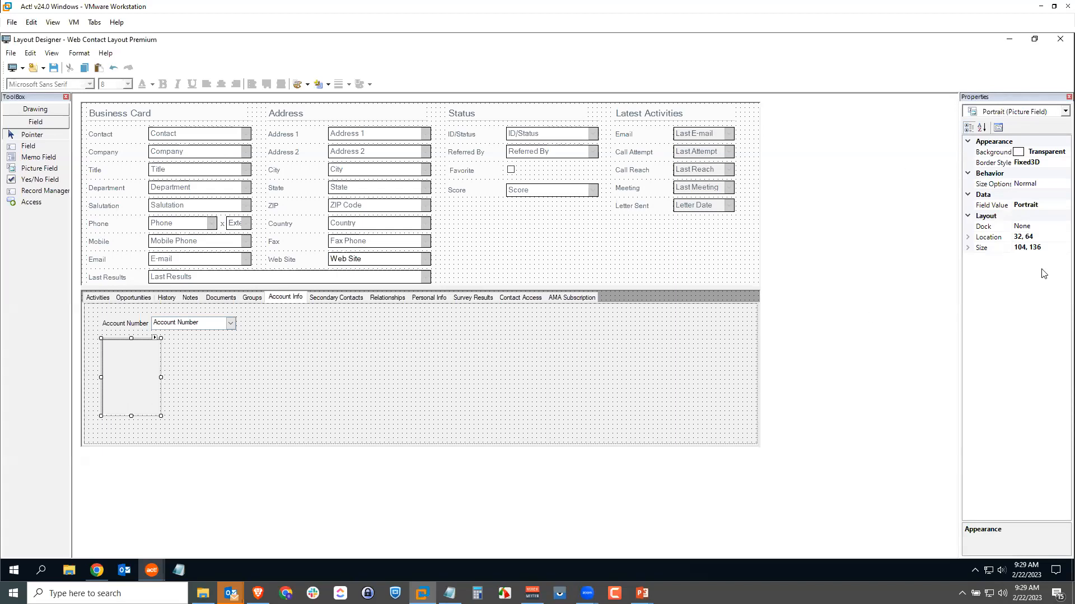
left_click(969, 248)
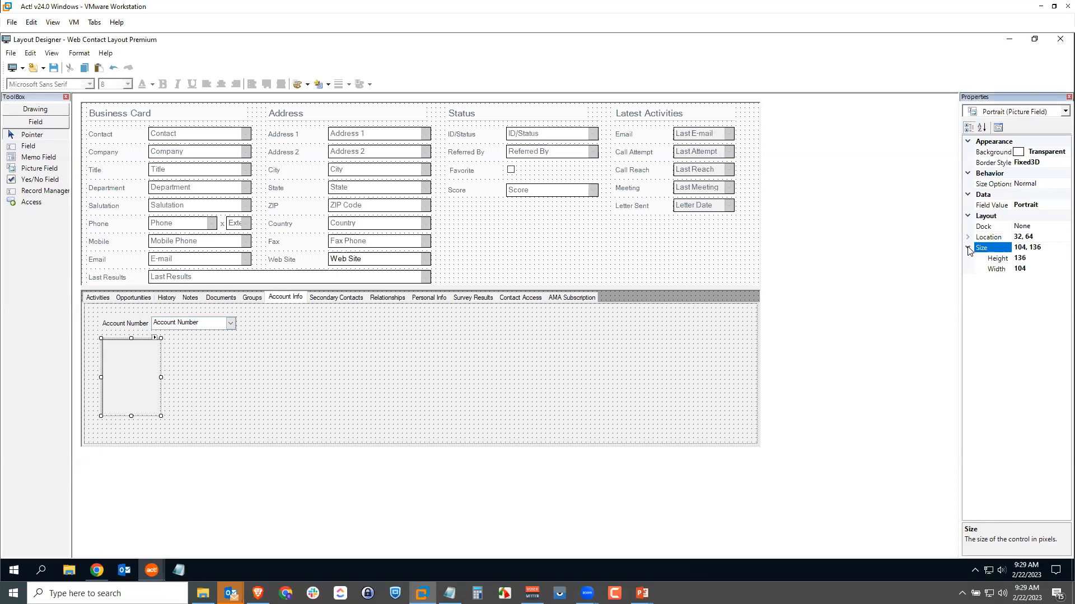
left_click(1019, 269)
type("1")
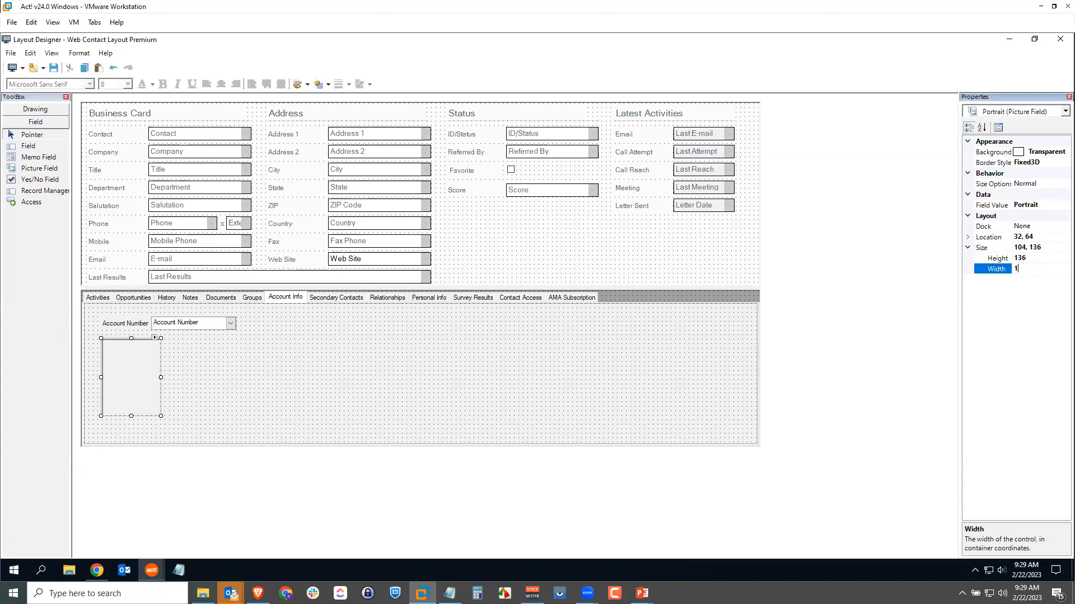
left_click(1020, 257)
type("200")
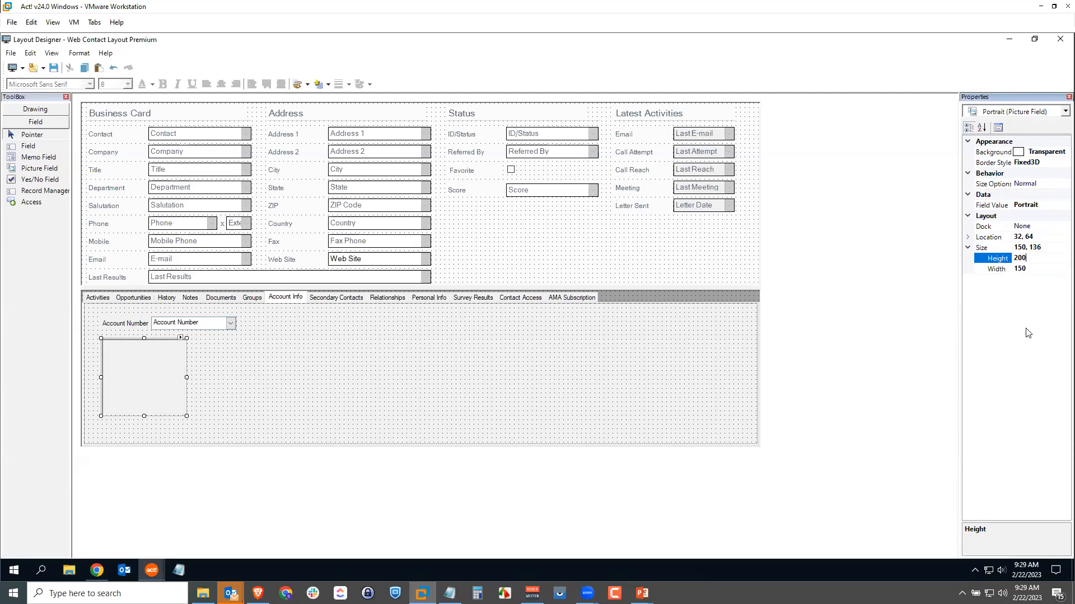
key("Return")
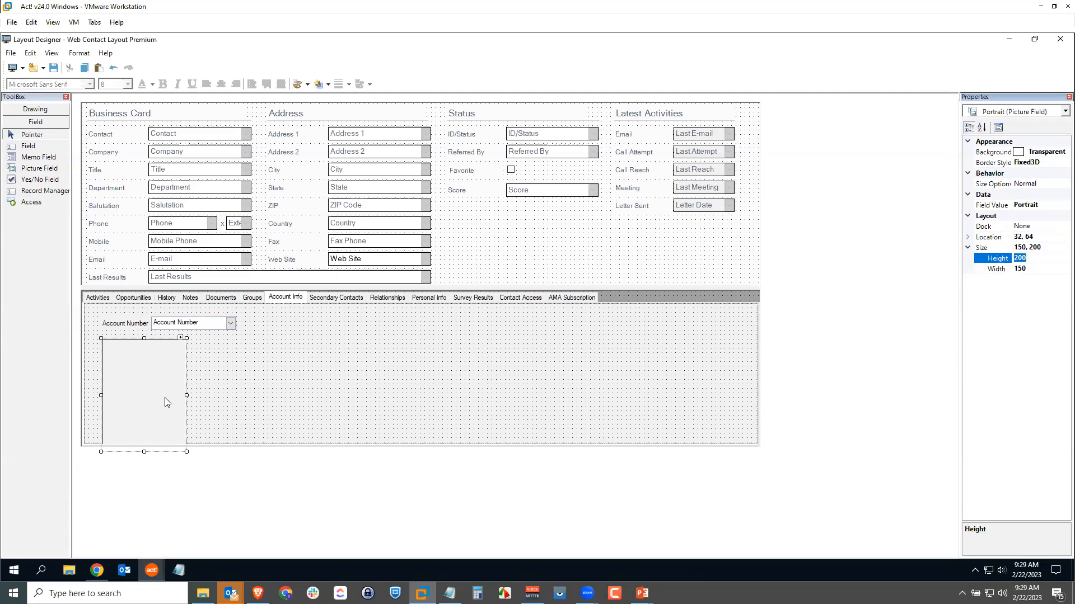
left_click_drag(163, 398, 369, 377)
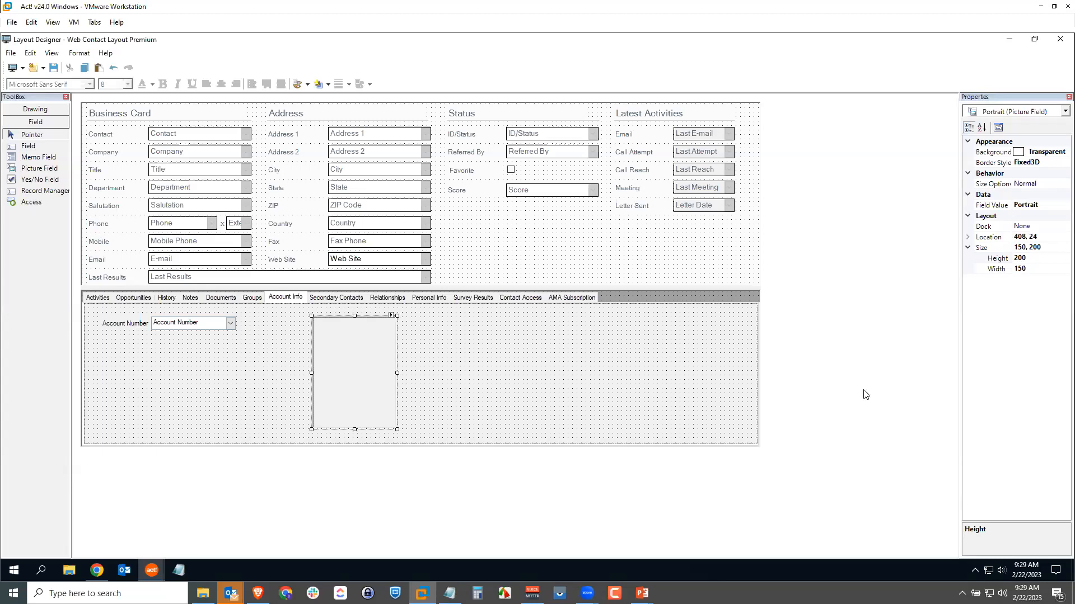
left_click(864, 427)
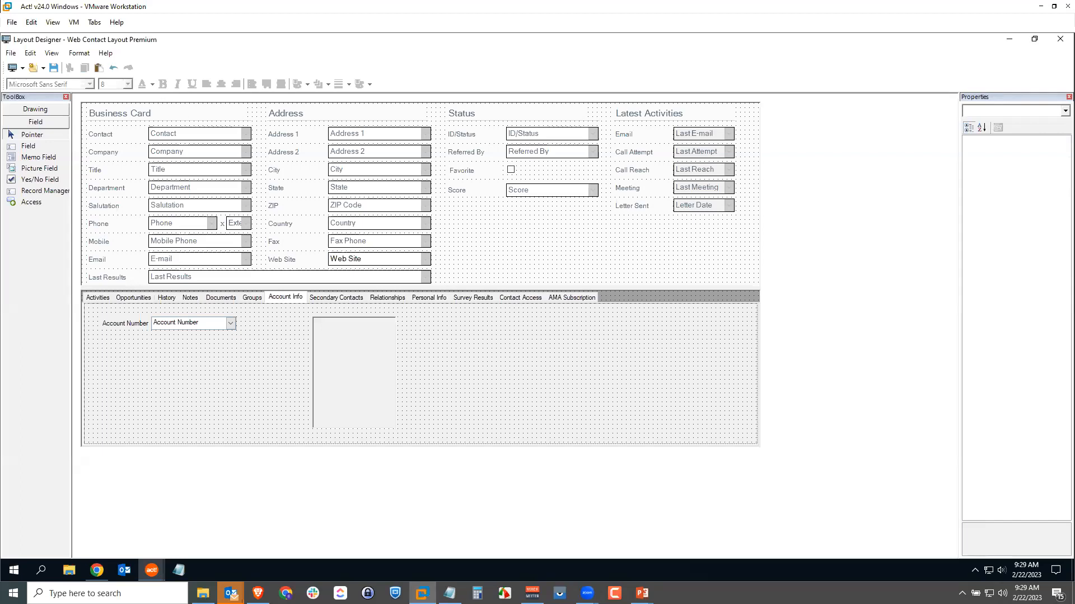
Add the Summary memo field with its label beneath the Account Number field, drawn about 360 by 144 pixels.
left_click(38, 160)
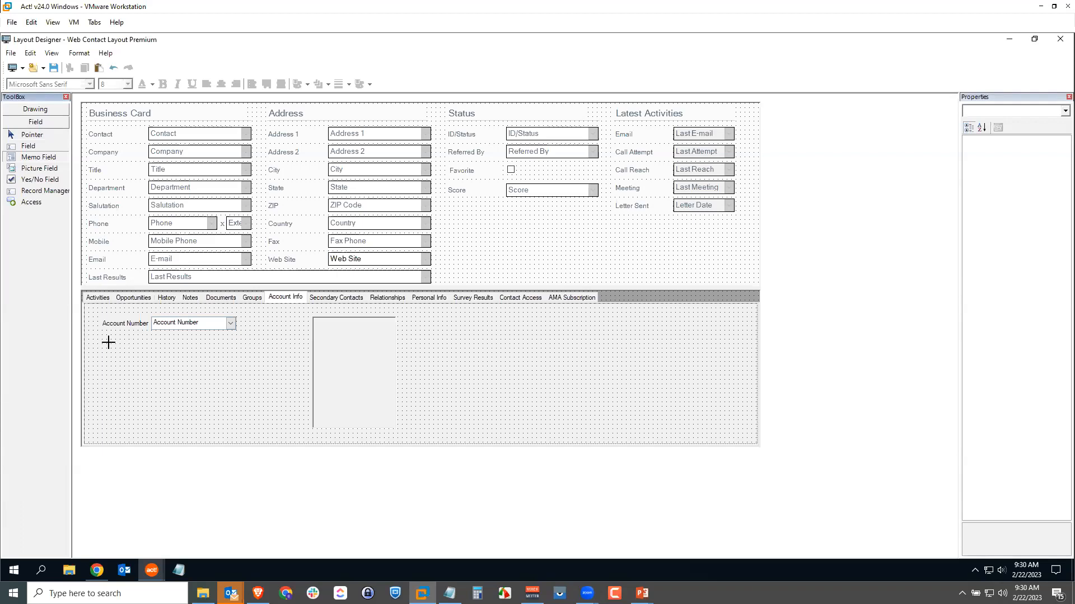
left_click_drag(103, 348, 303, 429)
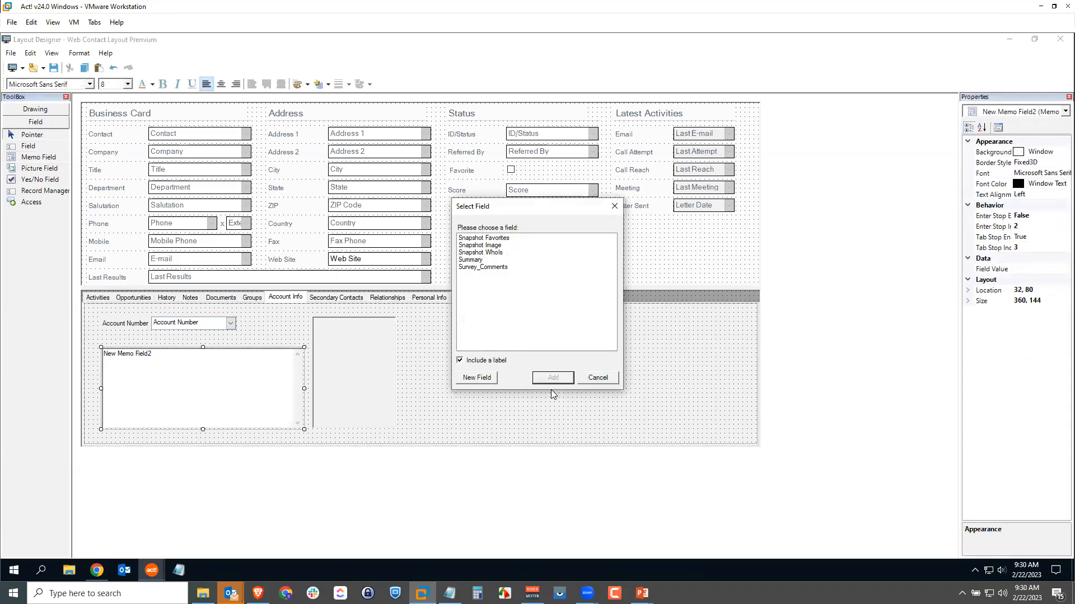
left_click(476, 260)
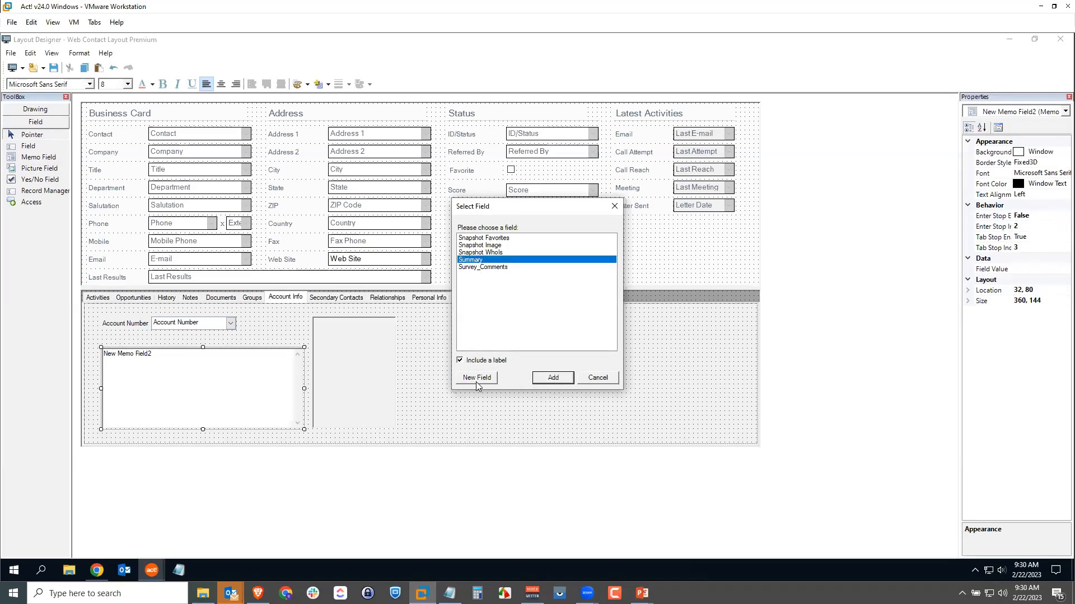
left_click(553, 378)
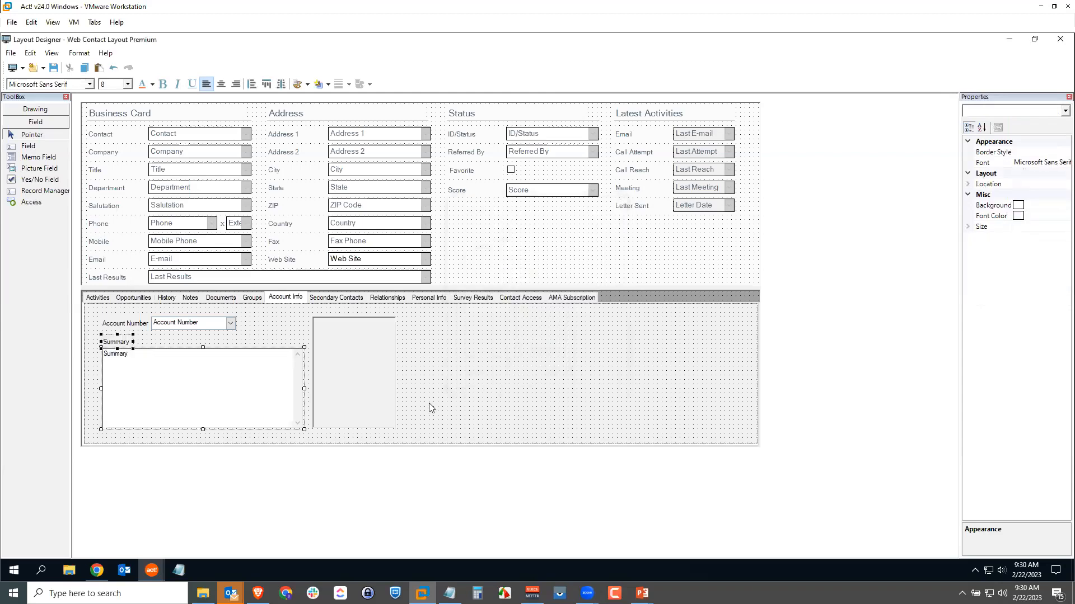
left_click(159, 343)
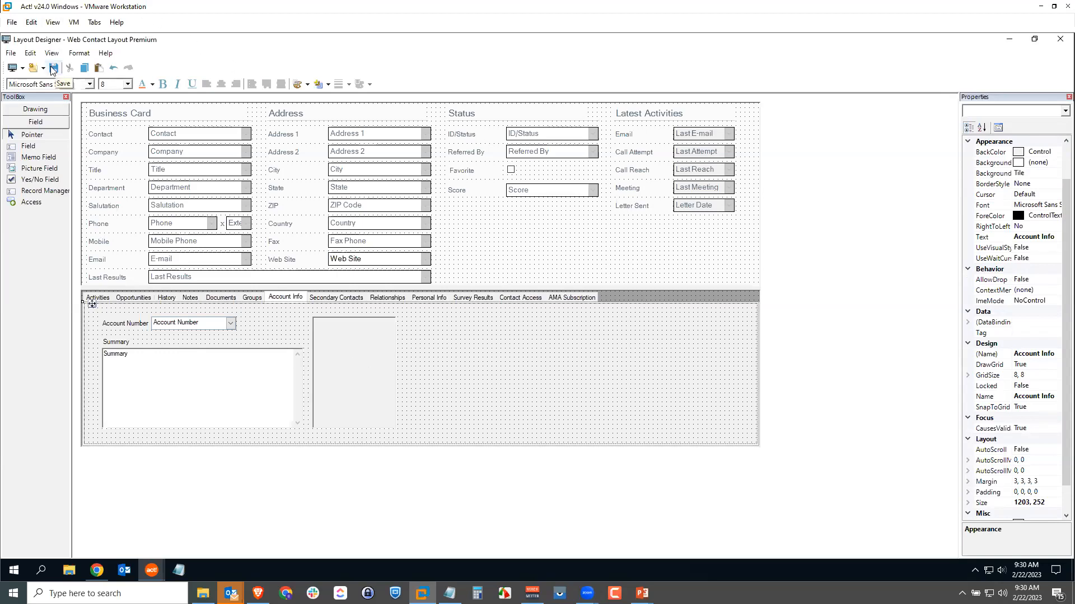
Close the contact layout designer and display the Account Info tab on the contact record.
left_click(10, 56)
left_click(29, 169)
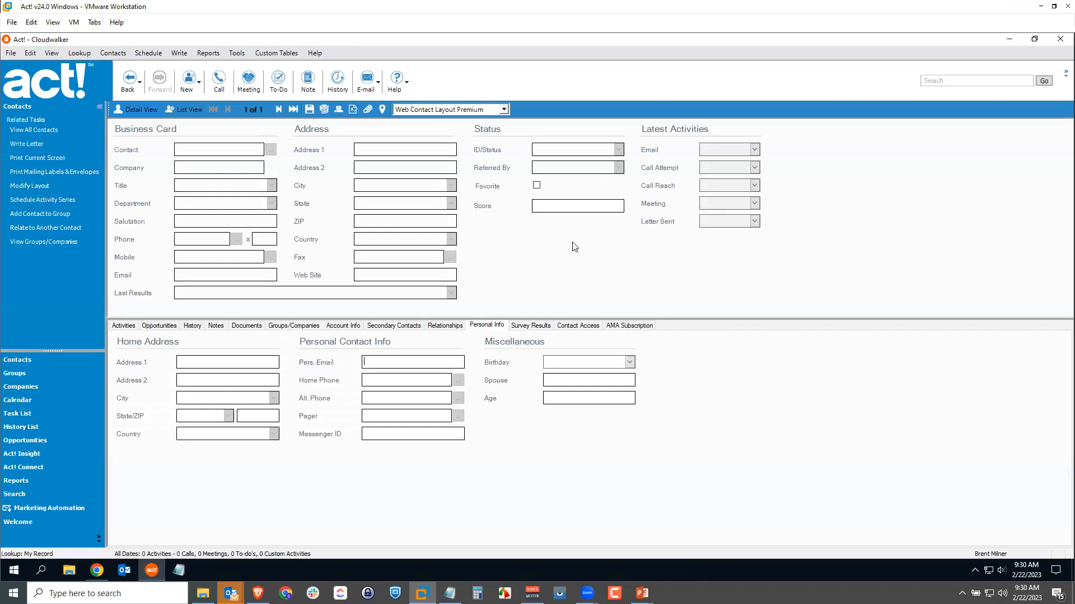
left_click(339, 327)
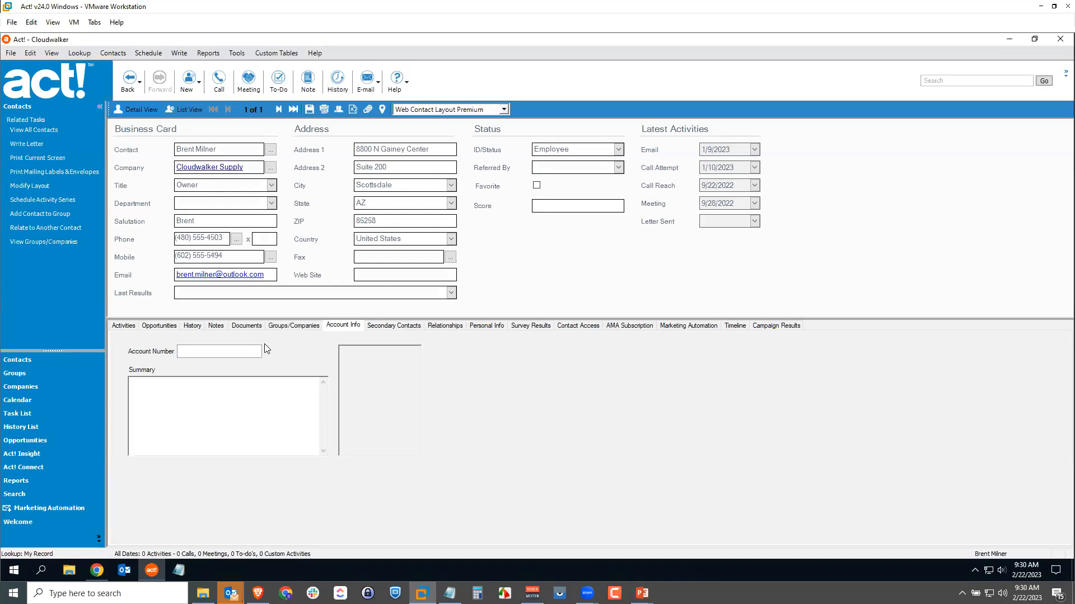
Enter the contact's account number and fill Summary with "The quick red fox jumps over the lazy brown dog." repeated several times.
left_click(229, 350)
type("mps over the lazy brown dog.")
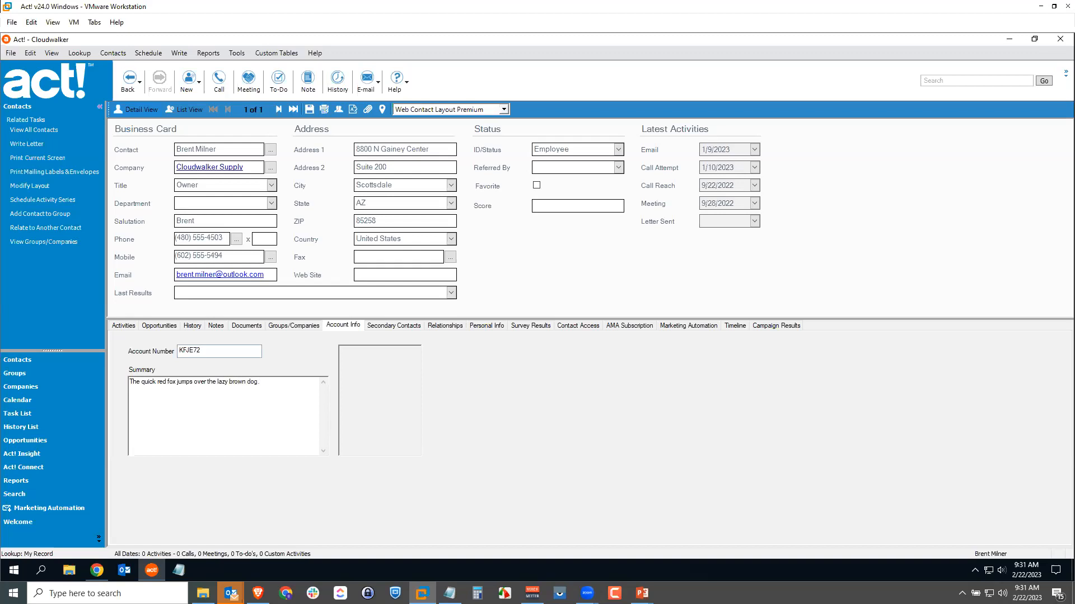
key("ctrl+a")
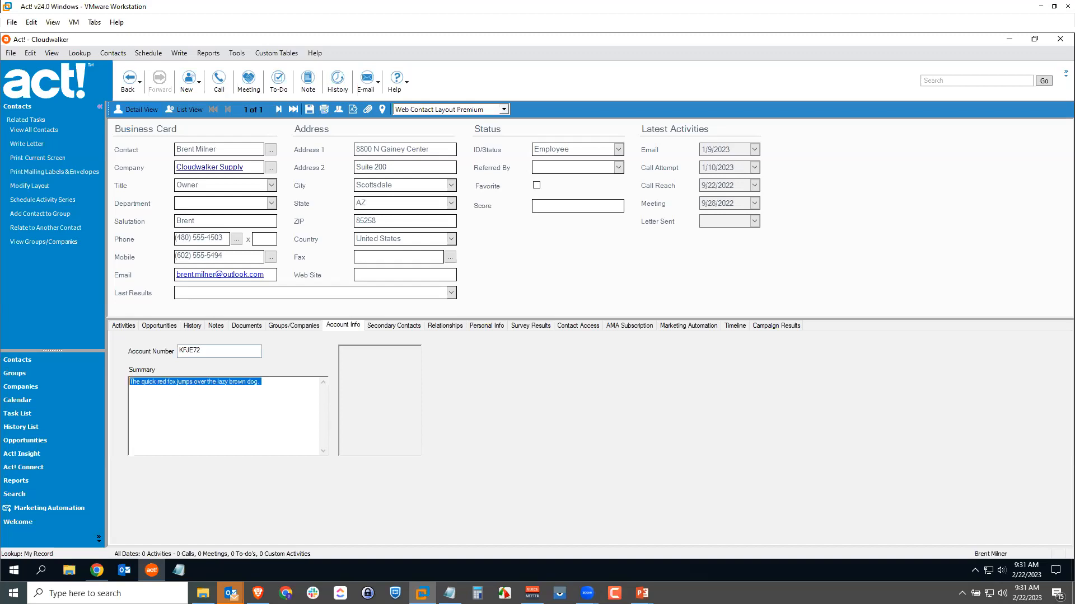
left_click(294, 384)
key("ctrl+v")
key("ctrl+v")
key("ctrl+v")
key("ctrl+v")
key("ctrl+v")
key("ctrl+v")
key("ctrl+v")
key("ctrl+v")
key("ctrl+v")
key("ctrl+v")
key("ctrl+v")
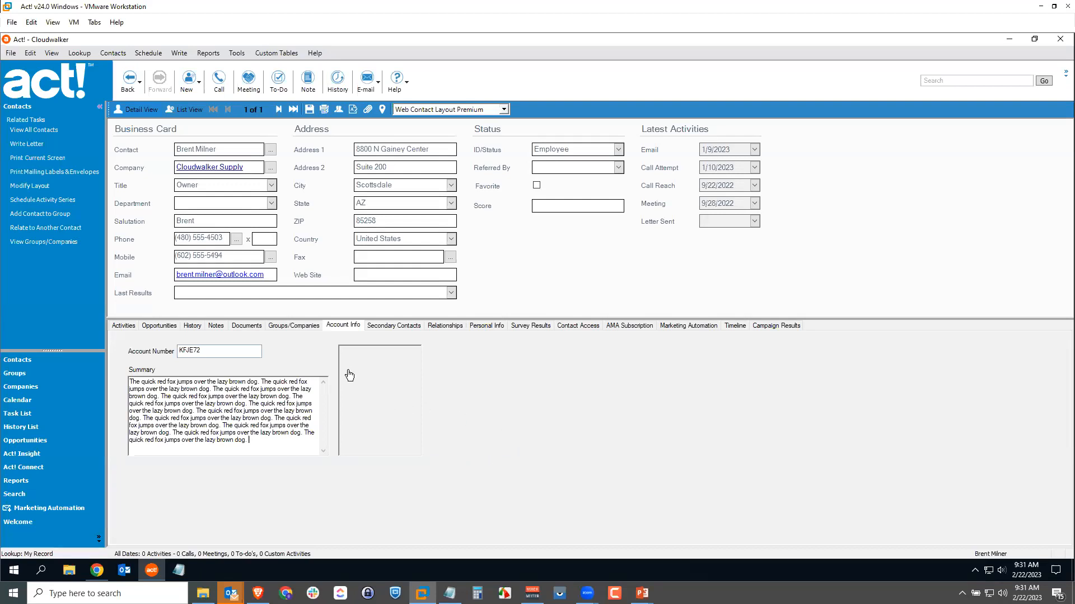
Load the contact's JPG photo from the Images folder into the Portrait field and save the contact record.
double_click(385, 411)
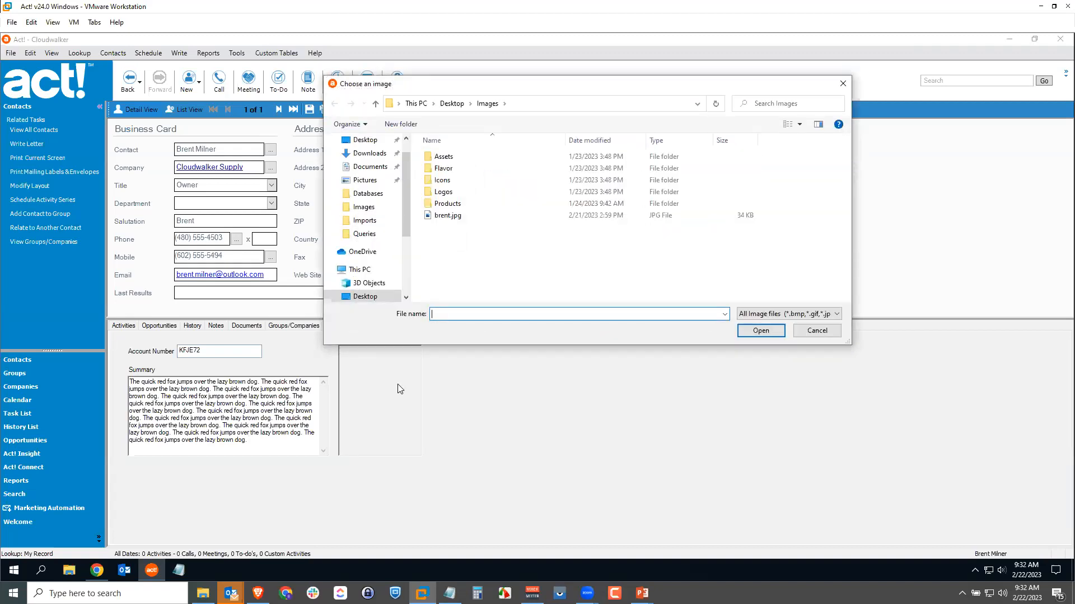
left_click(438, 216)
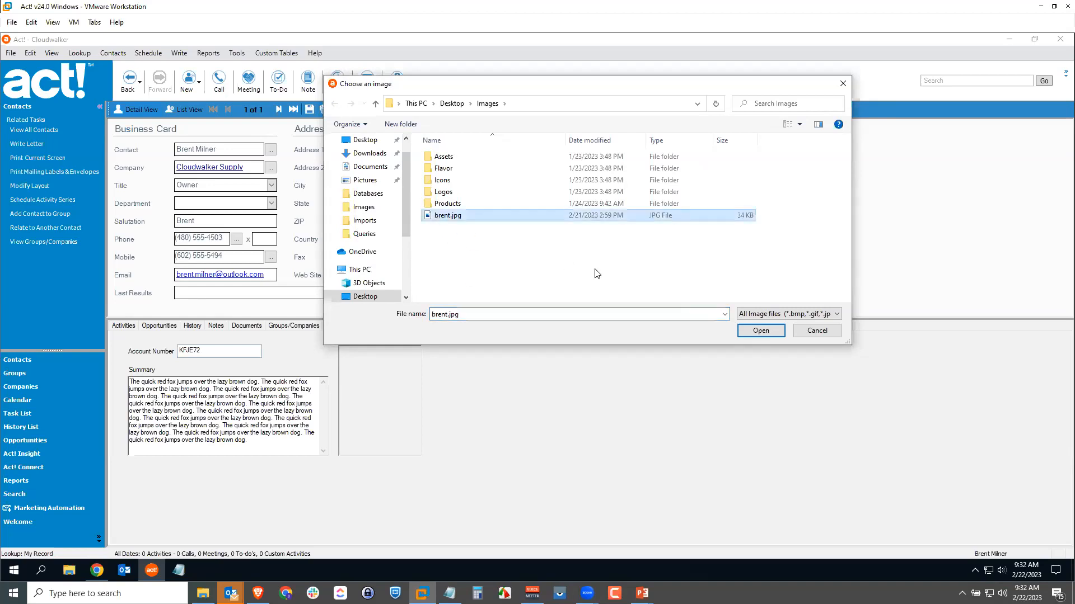
left_click(761, 330)
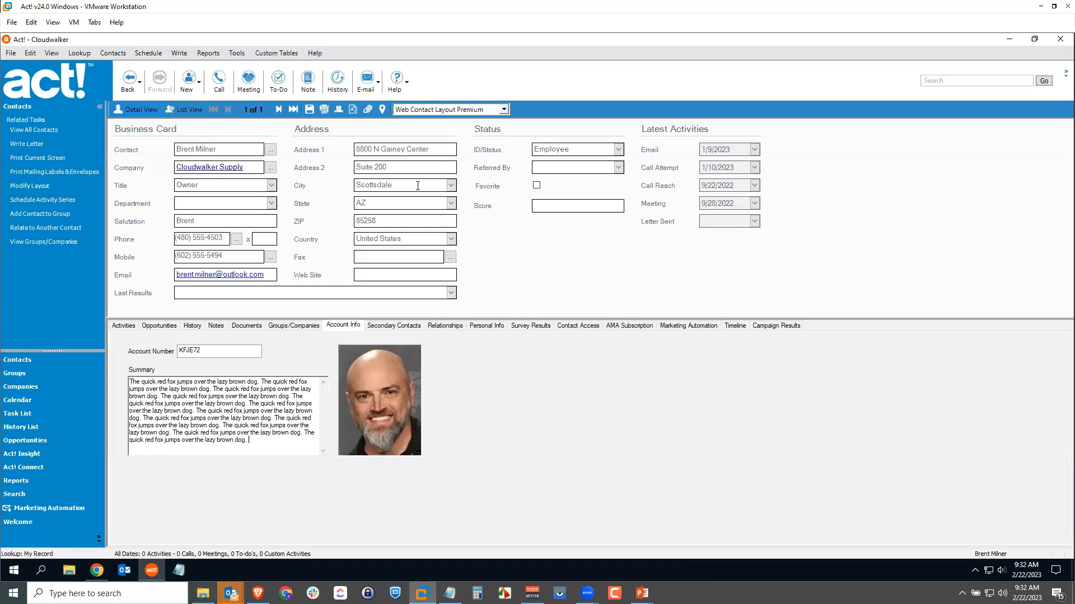
left_click(309, 110)
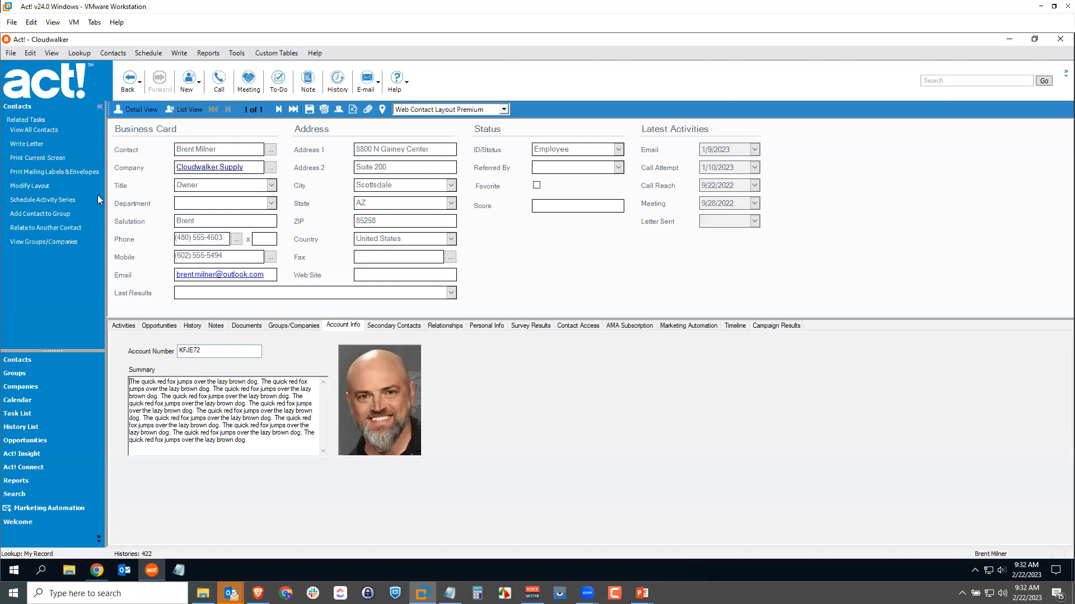
Open the Springtober Festival 2023 opportunity, and open the opportunity layout for design.
left_click(35, 444)
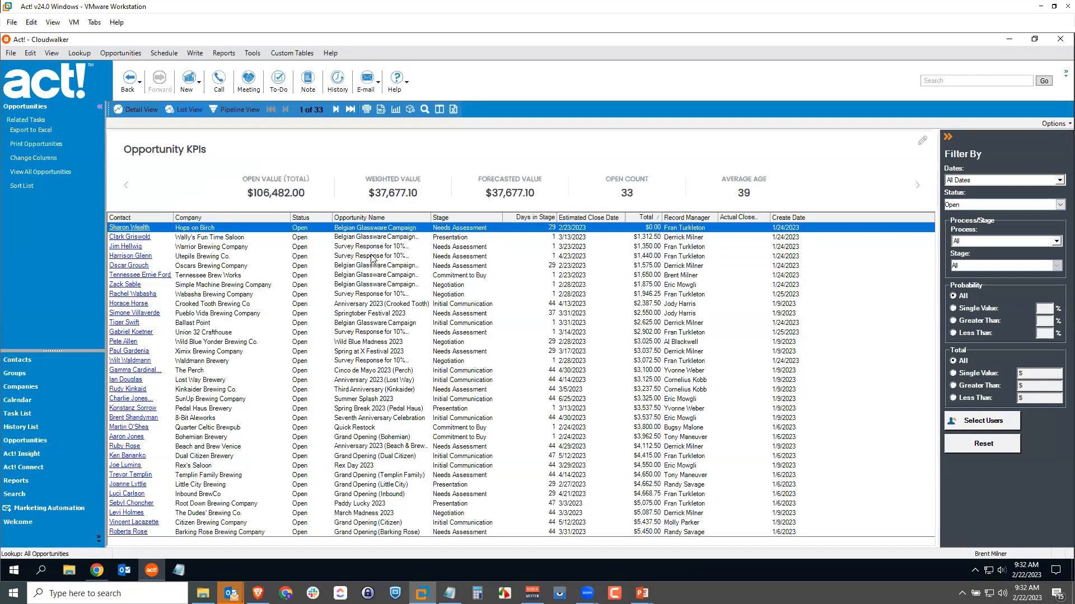
left_click(378, 316)
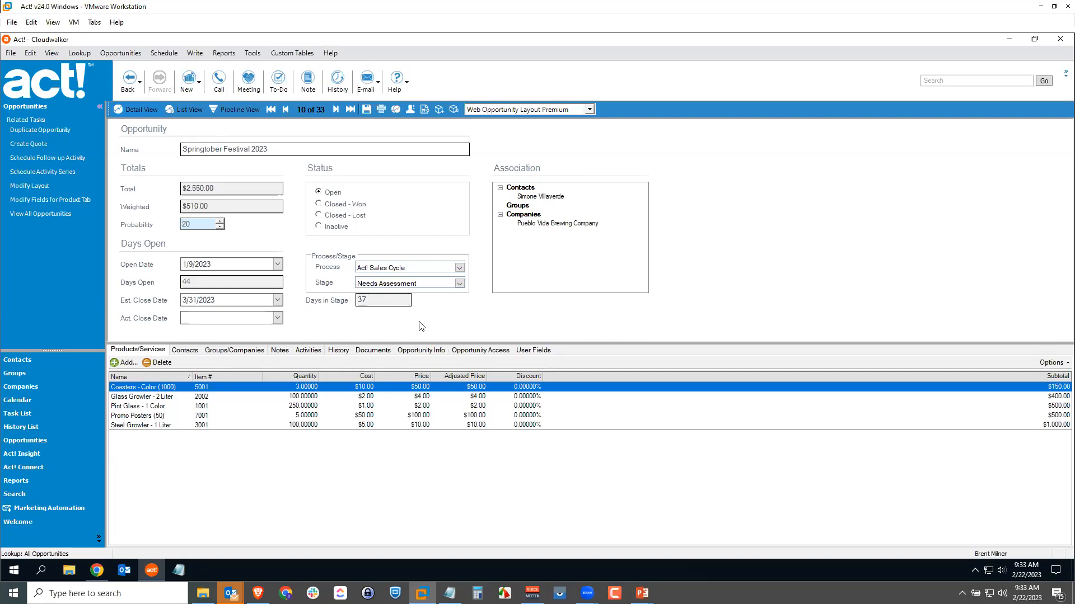
left_click(251, 55)
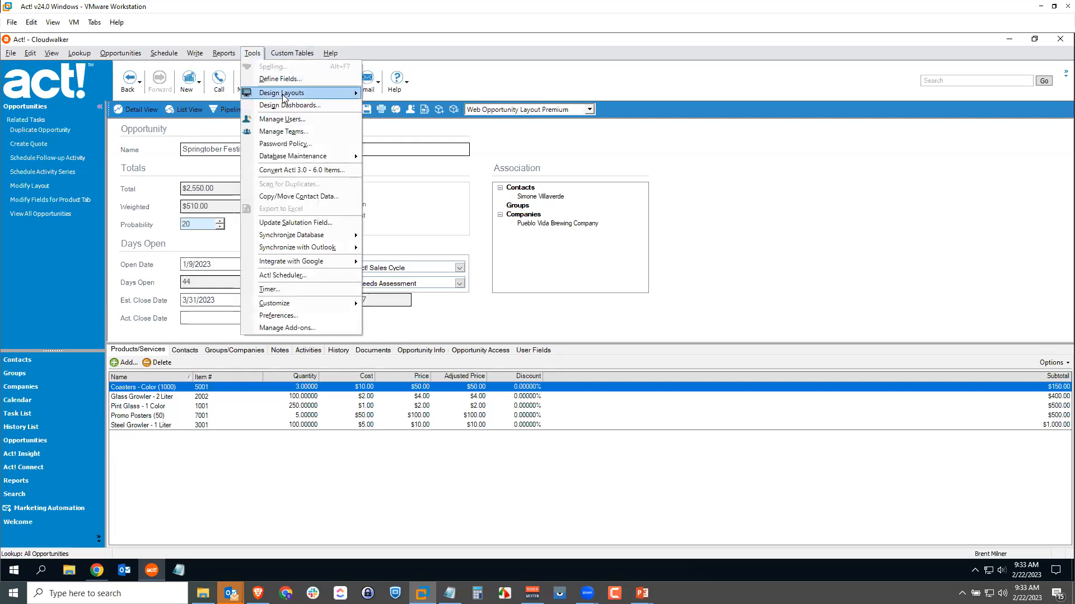
mouse_move(284, 97)
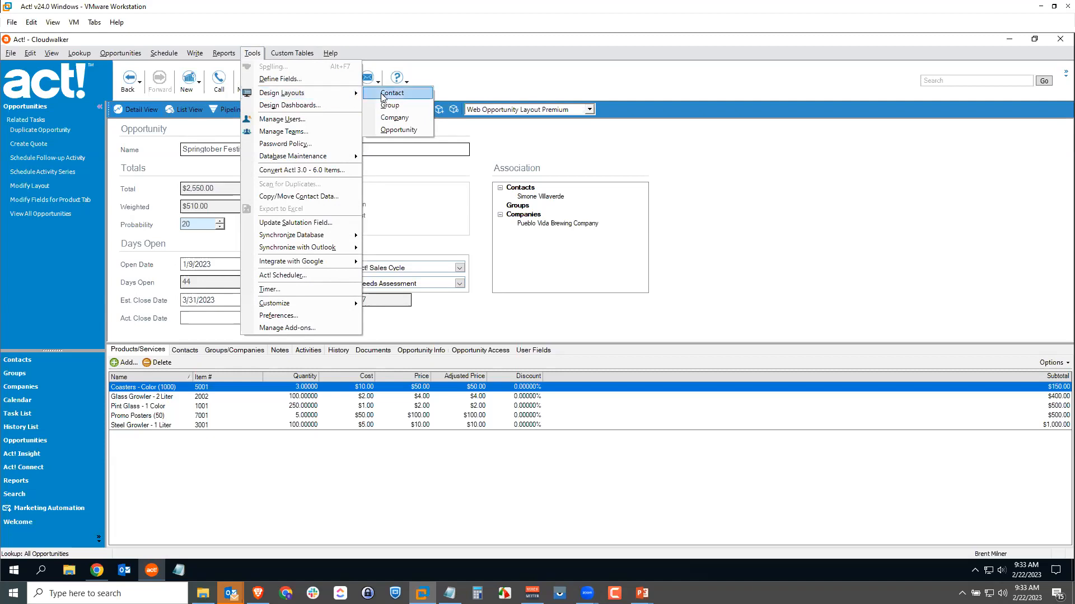
left_click(394, 132)
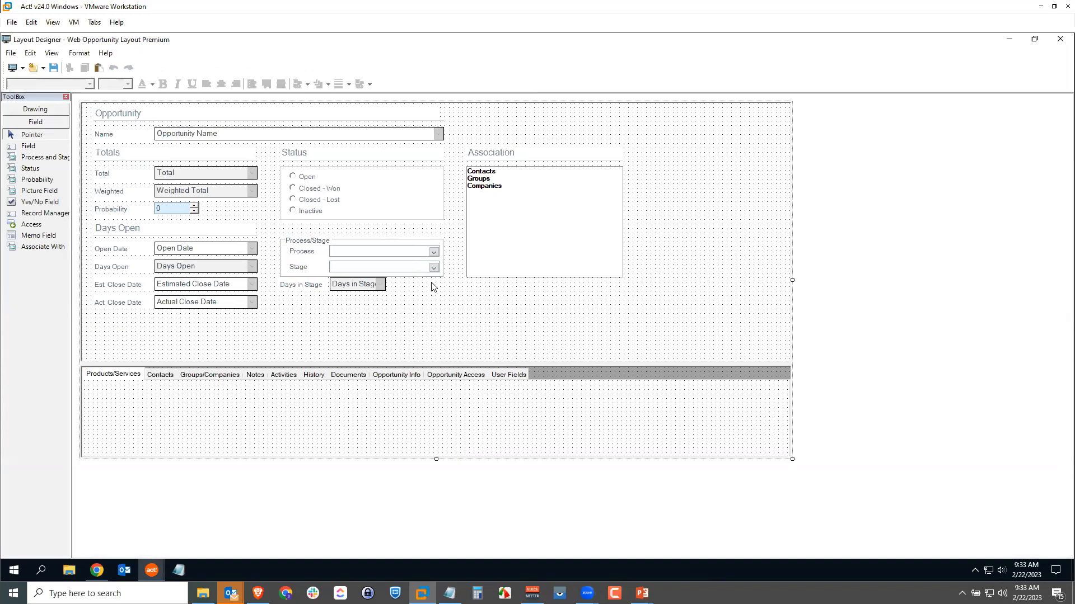
Add the Commission field with its label to the opportunity layout, and place it directly beneath Days in Stage.
left_click(32, 145)
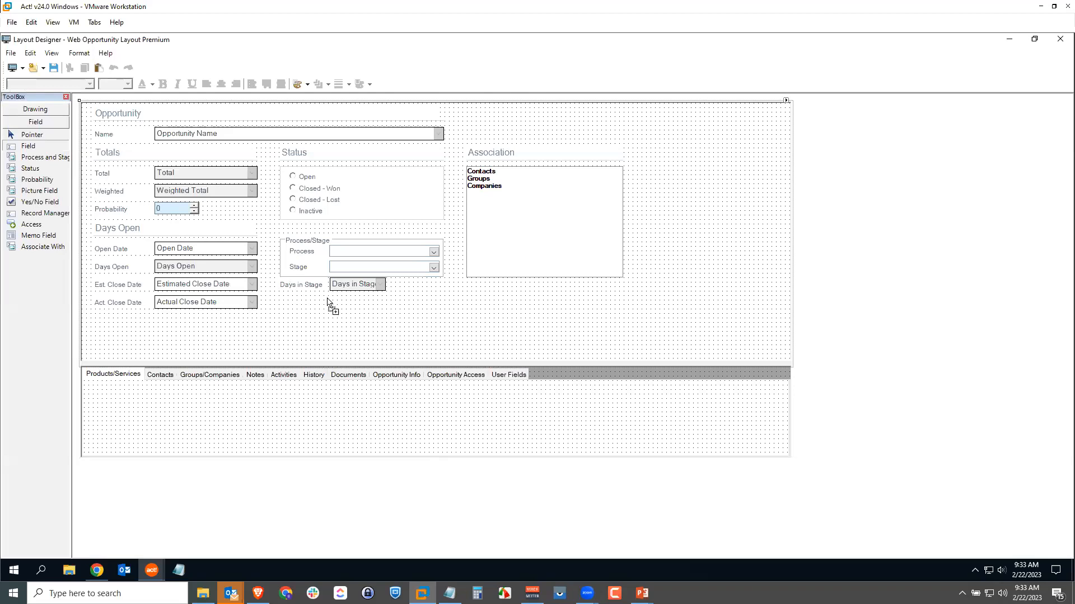
left_click_drag(341, 304, 427, 317)
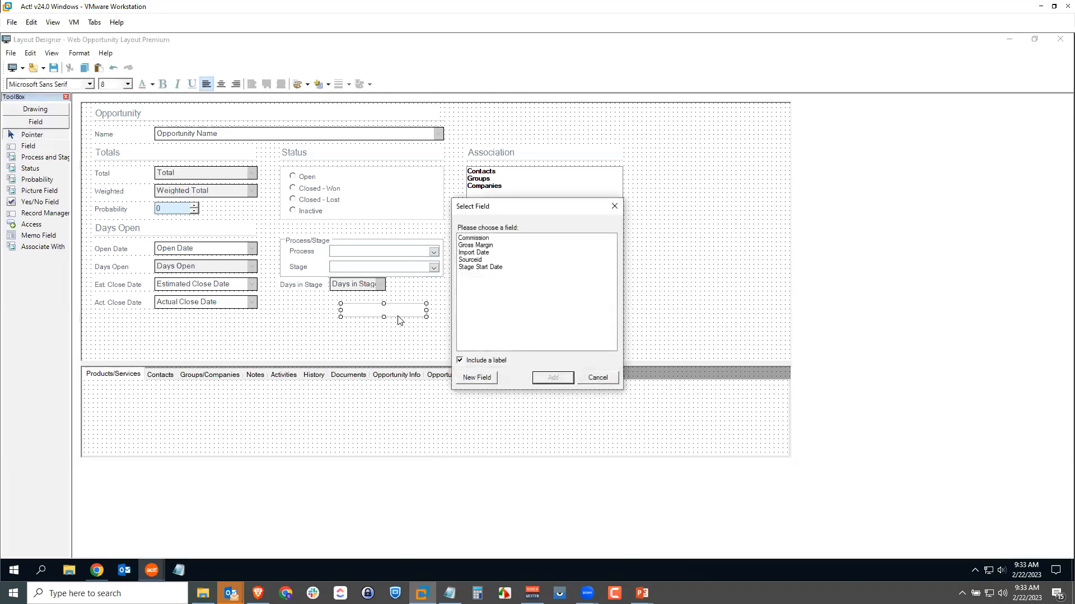
left_click(478, 239)
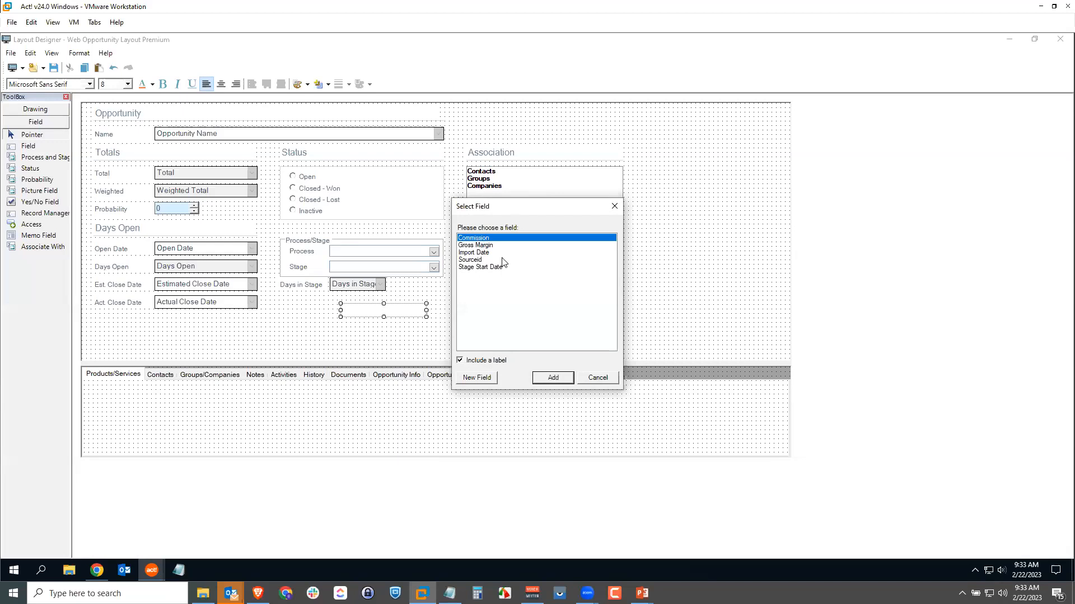
left_click(552, 378)
left_click_drag(407, 310, 385, 300)
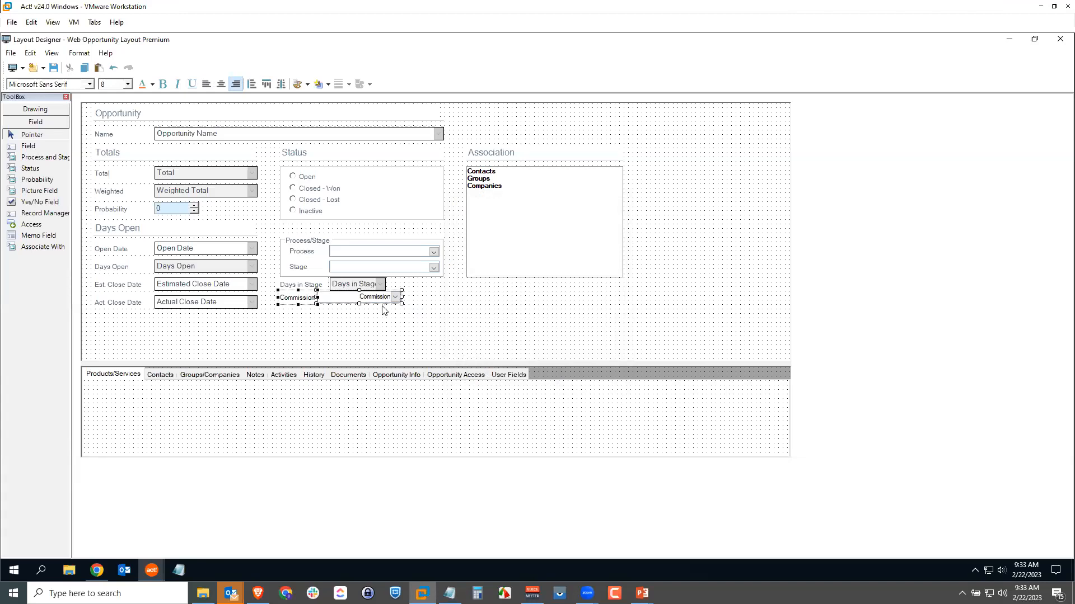
key("Down")
key("Down")
key("Down")
key("Down")
key("Down")
key("Down")
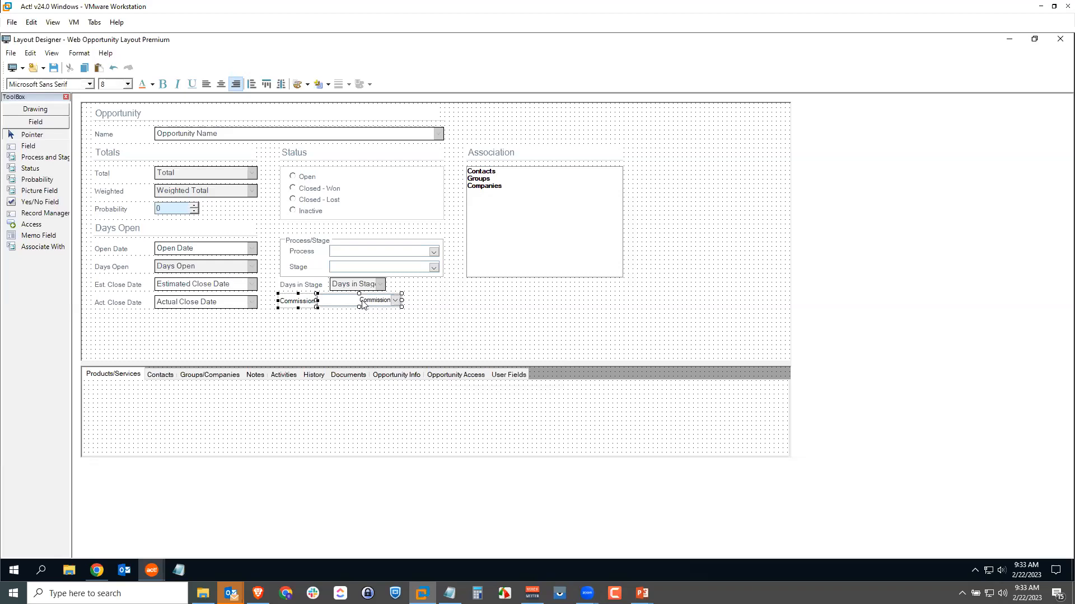
Left-align the text in the Commission field and shift the field slightly right, away from its label.
left_click(354, 329)
left_click(359, 301)
left_click(208, 85)
left_click(362, 344)
left_click(358, 302)
left_click_drag(359, 303, 361, 304)
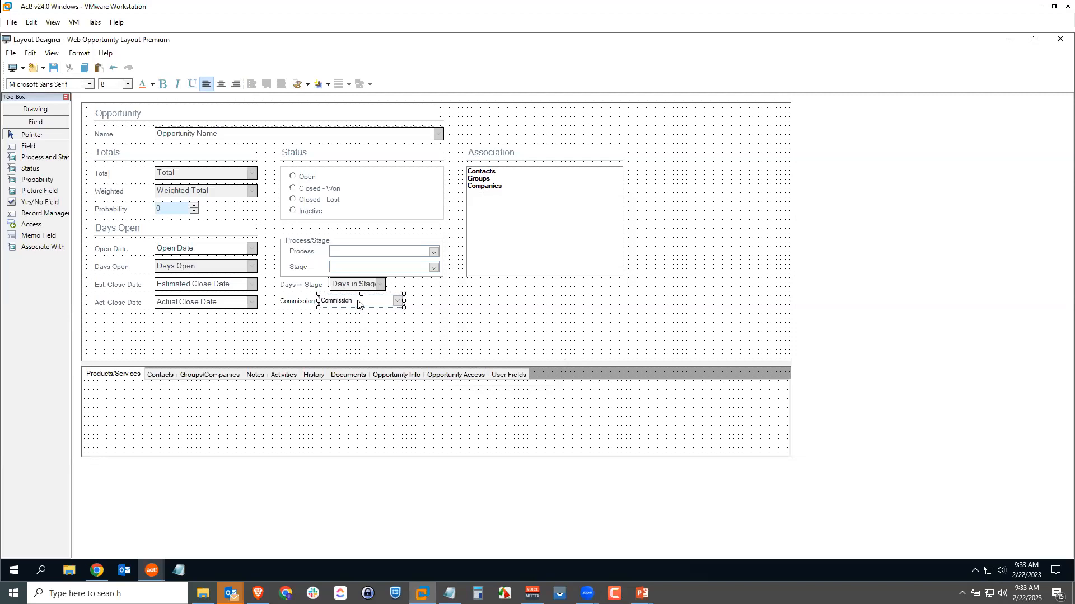
Deselect the Commission field and exit the opportunity layout designer.
left_click(359, 348)
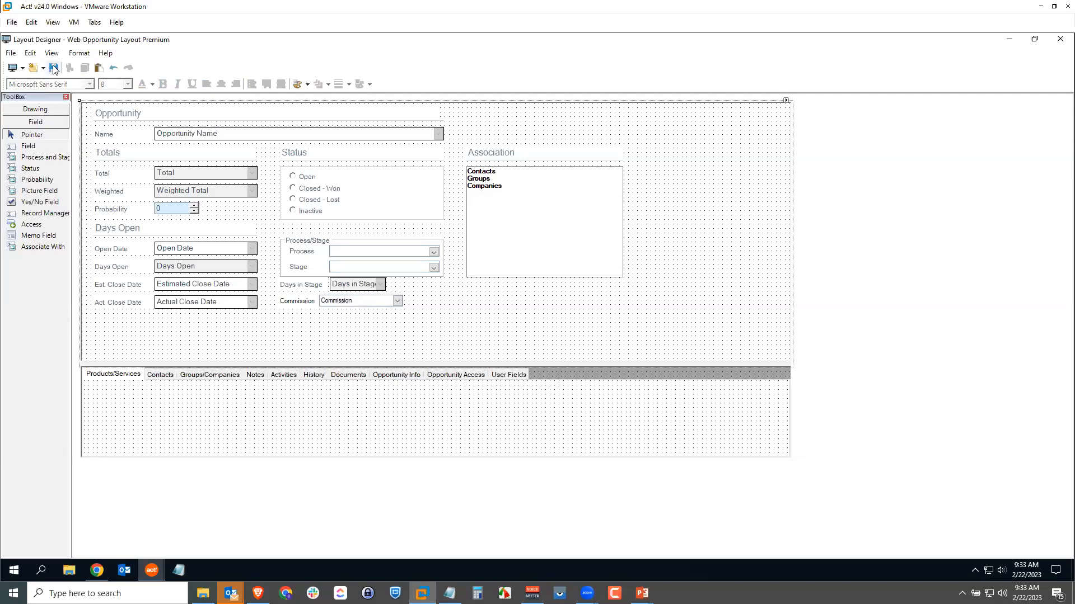
left_click(11, 53)
left_click(39, 170)
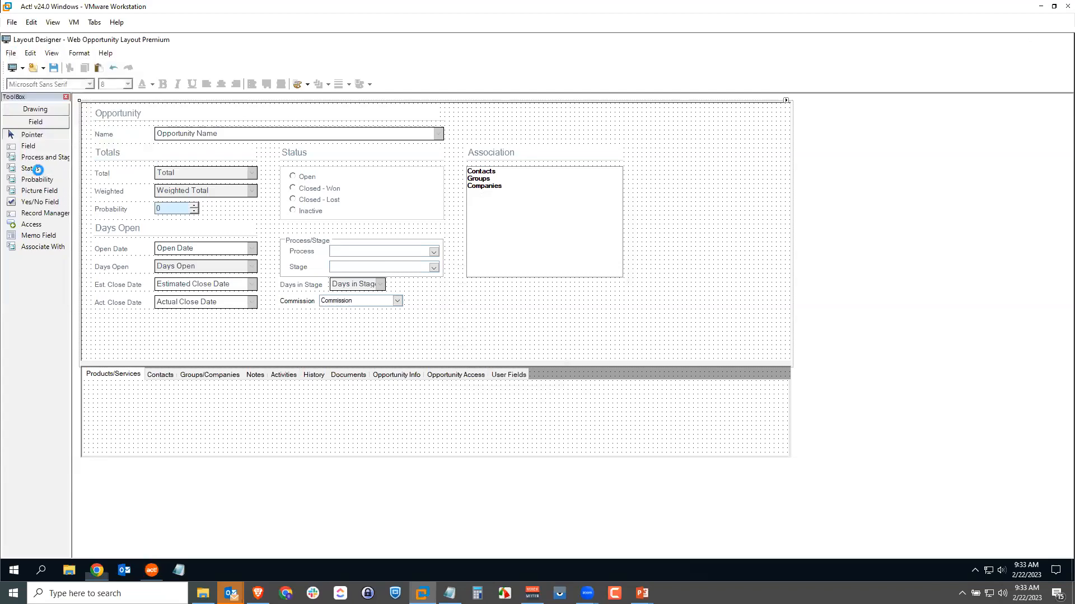
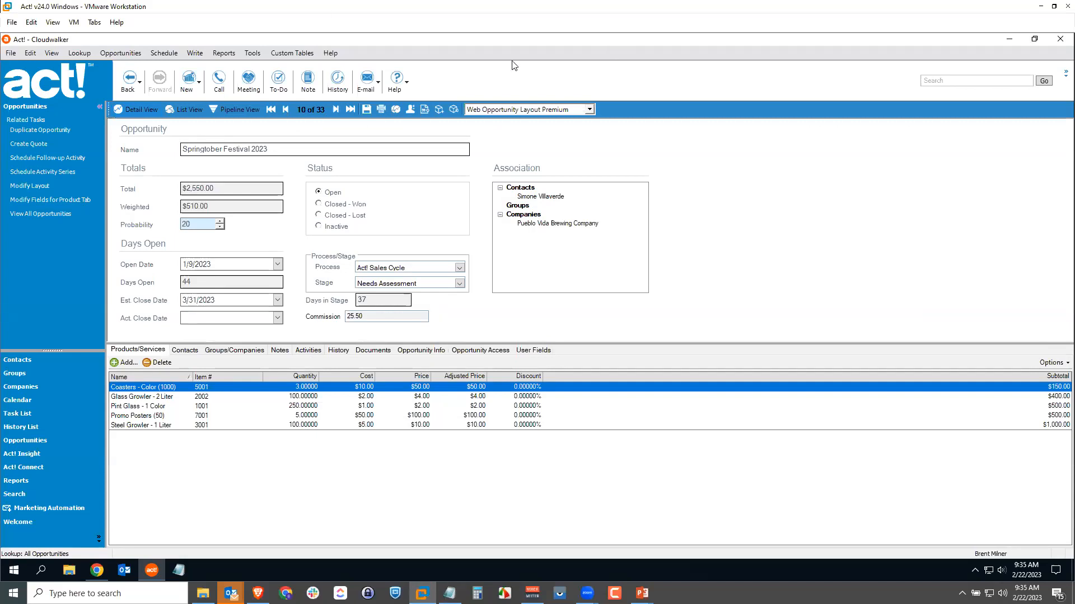
Open the manager for scheduling activity types.
left_click(167, 55)
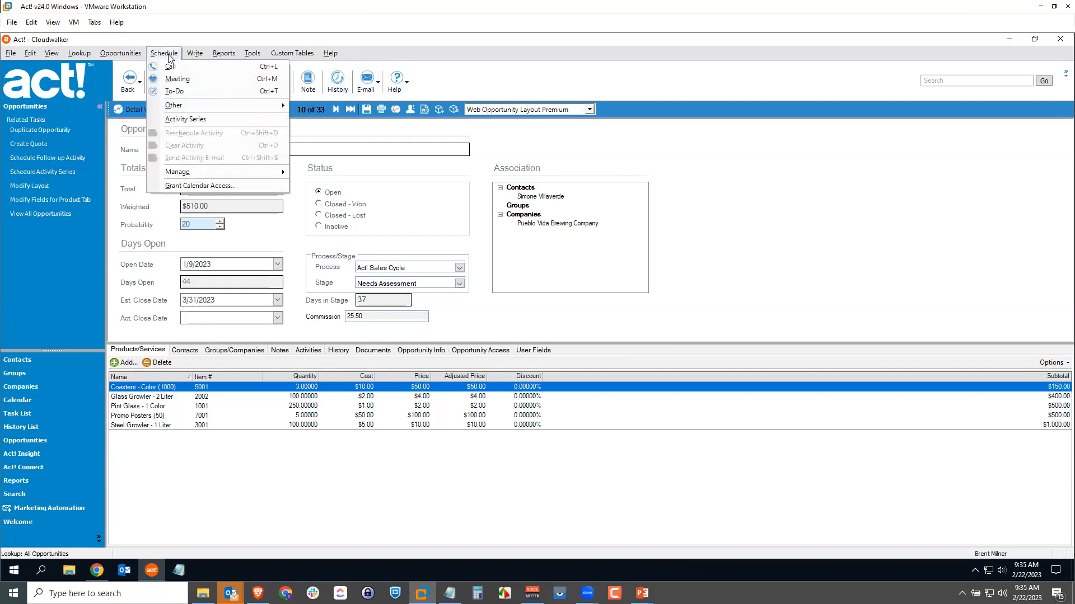
mouse_move(191, 175)
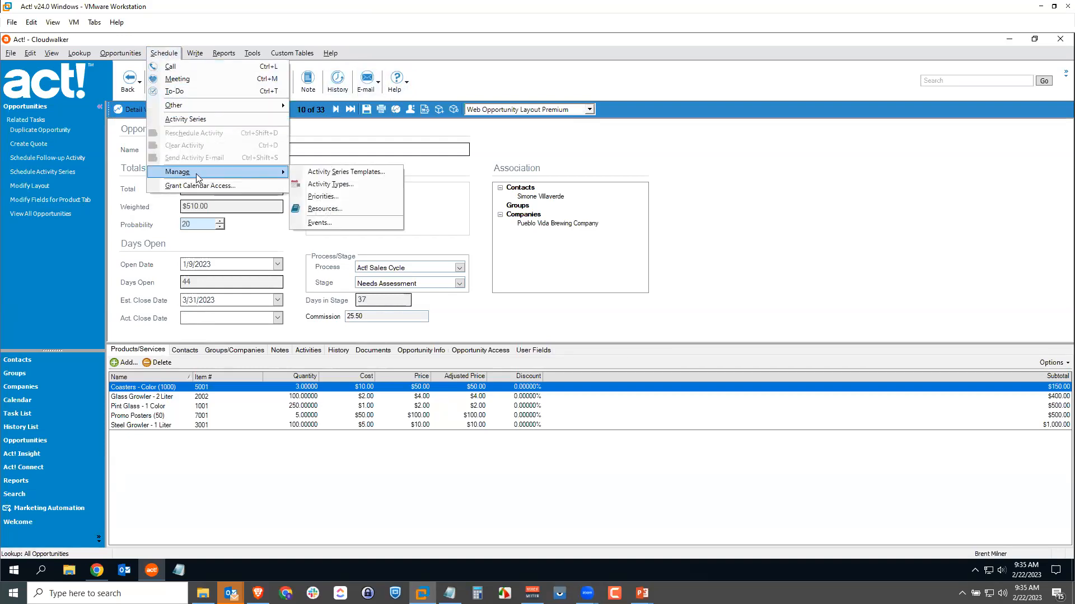
left_click(335, 184)
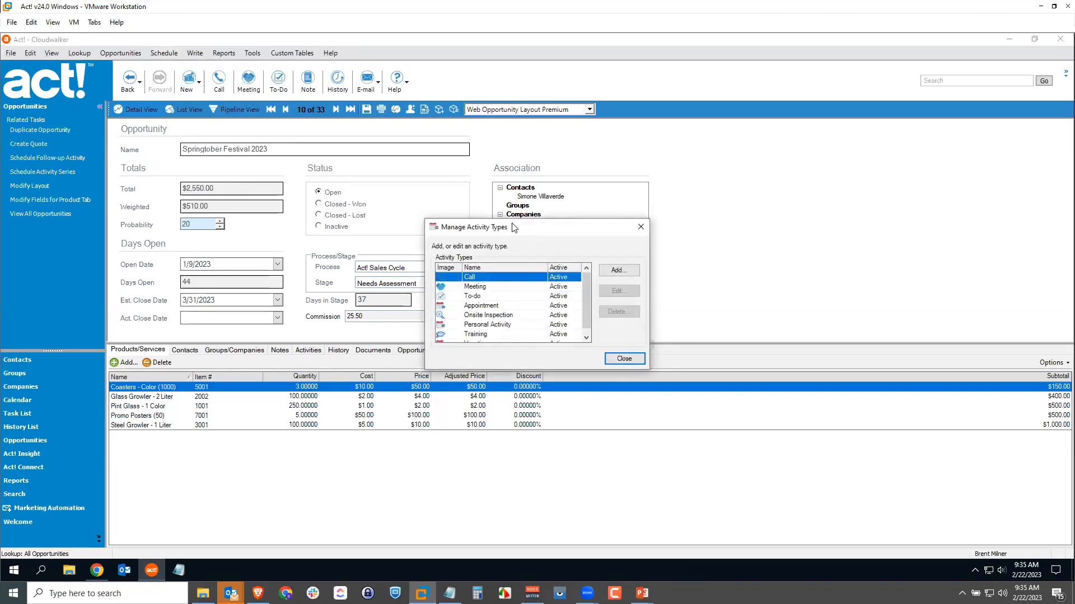
Switch to Act! in Chrome, view its Manage Activity Types window, and return to the desktop Act! program.
left_click(98, 570)
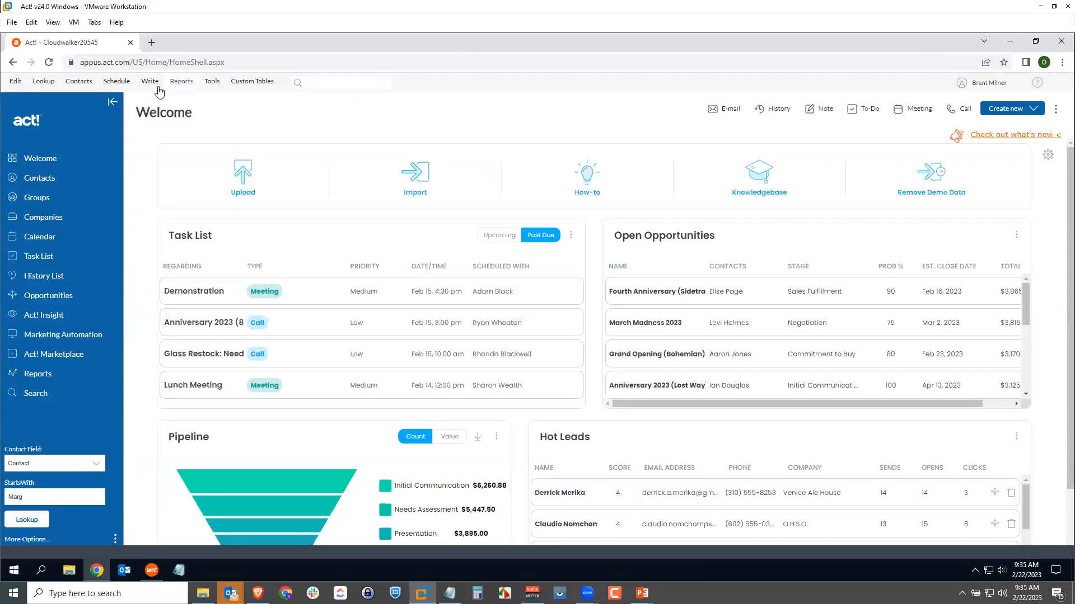
left_click(120, 85)
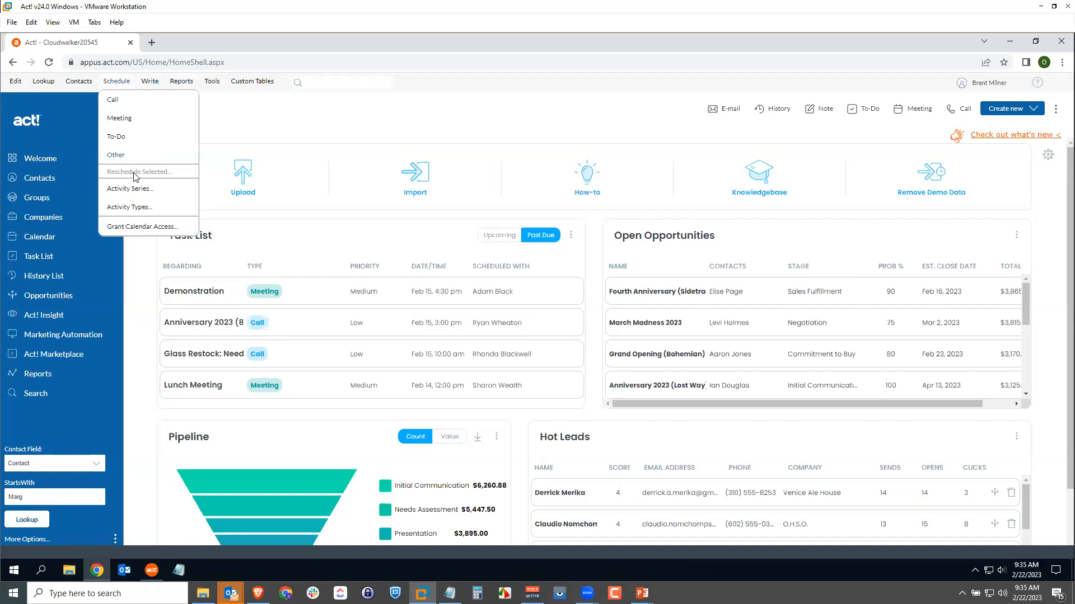
left_click(144, 207)
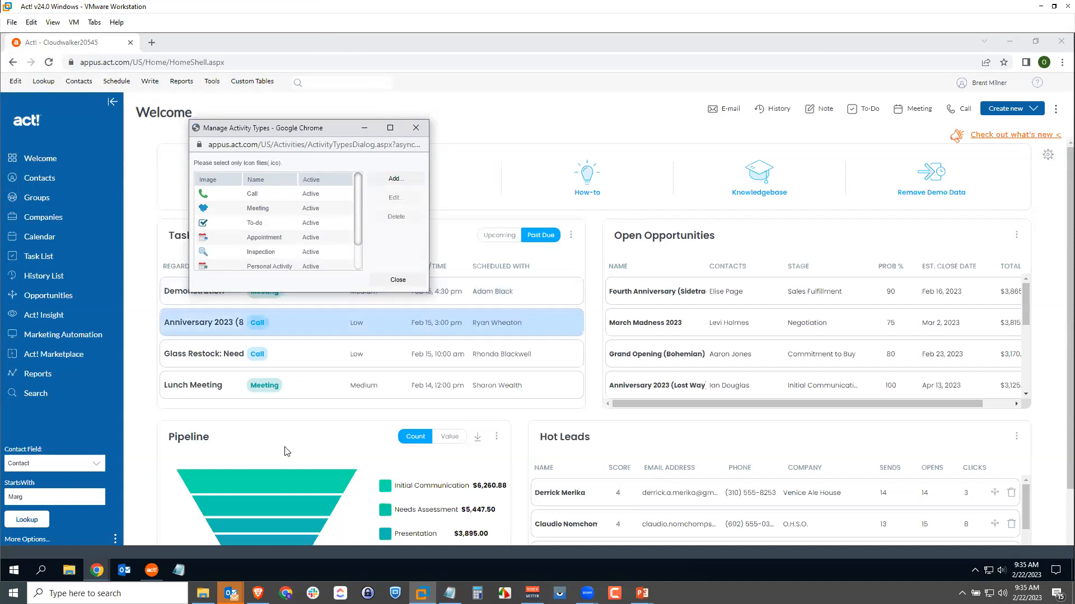
left_click(150, 570)
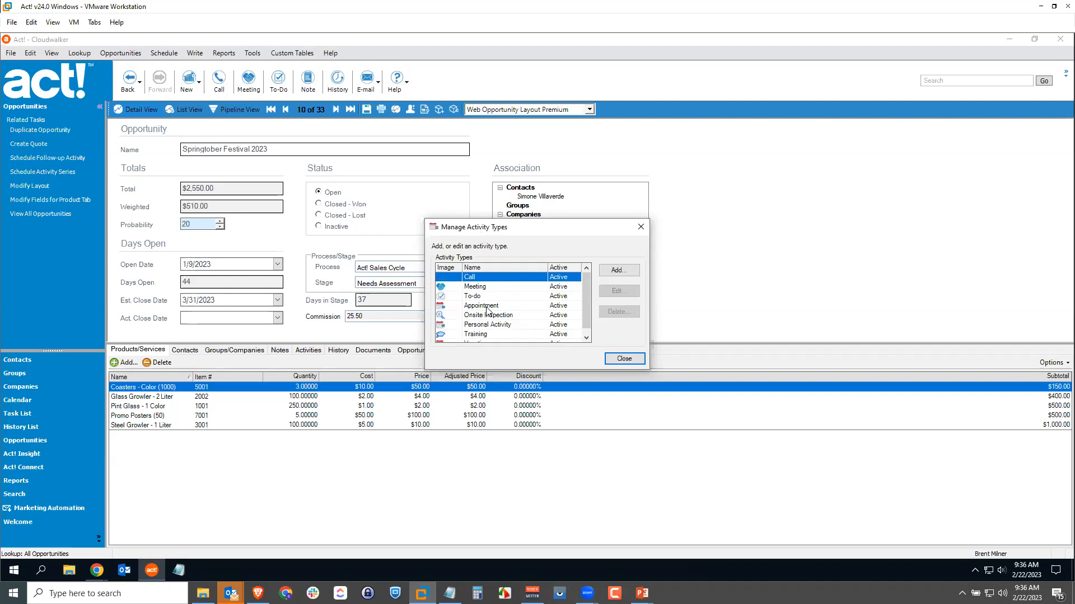
Add a new activity type named Onsite Assessment.
left_click(616, 271)
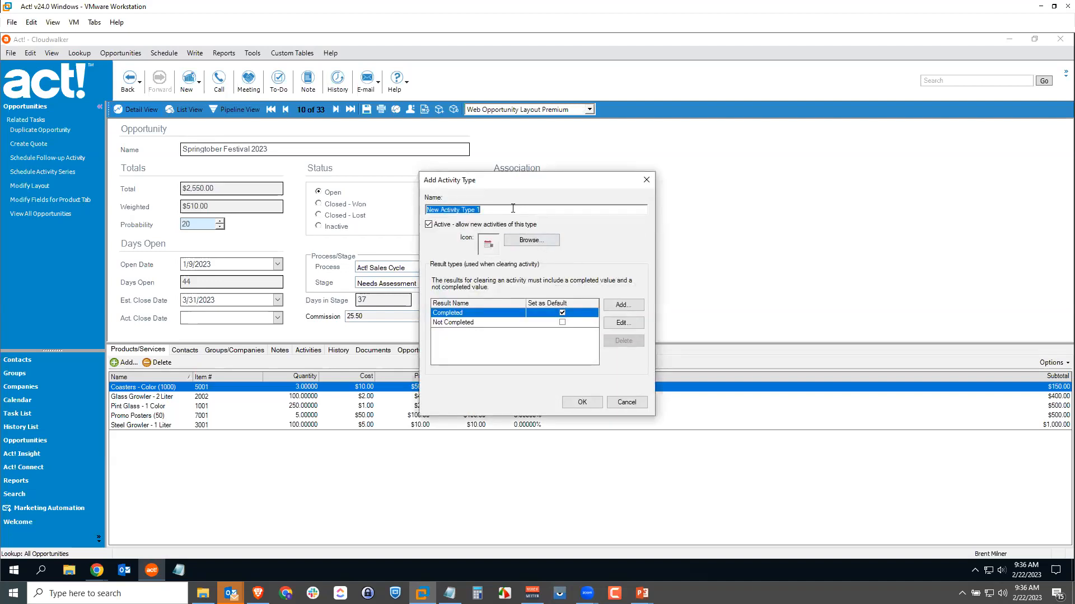
type("Onsite Assessment")
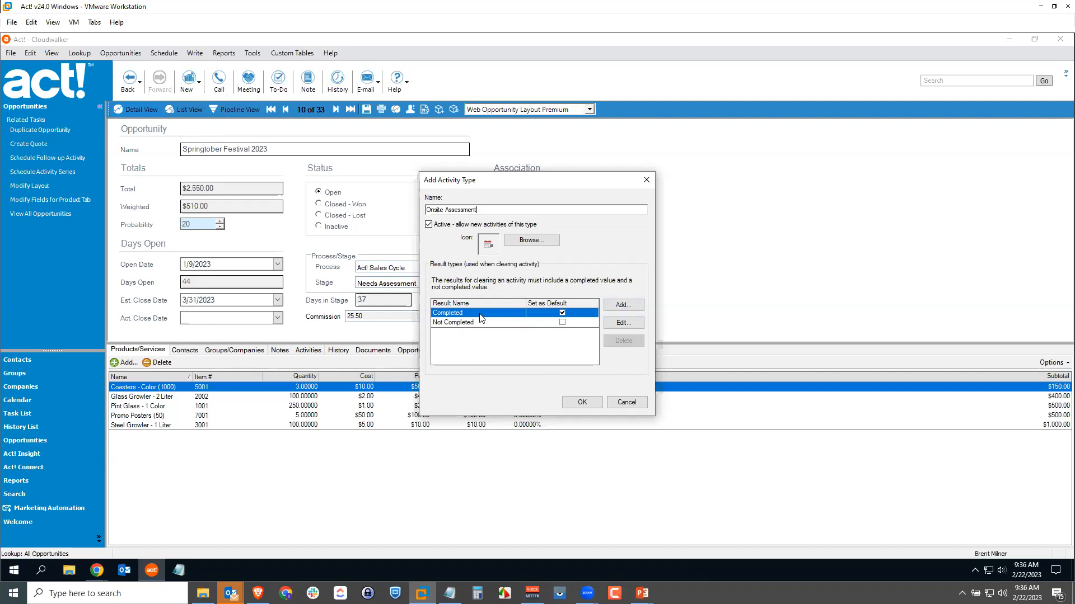
Rename the Completed result to "Onsite Assessment - Approved" and copy the "Onsite Assessment - " prefix for reuse.
left_click(620, 323)
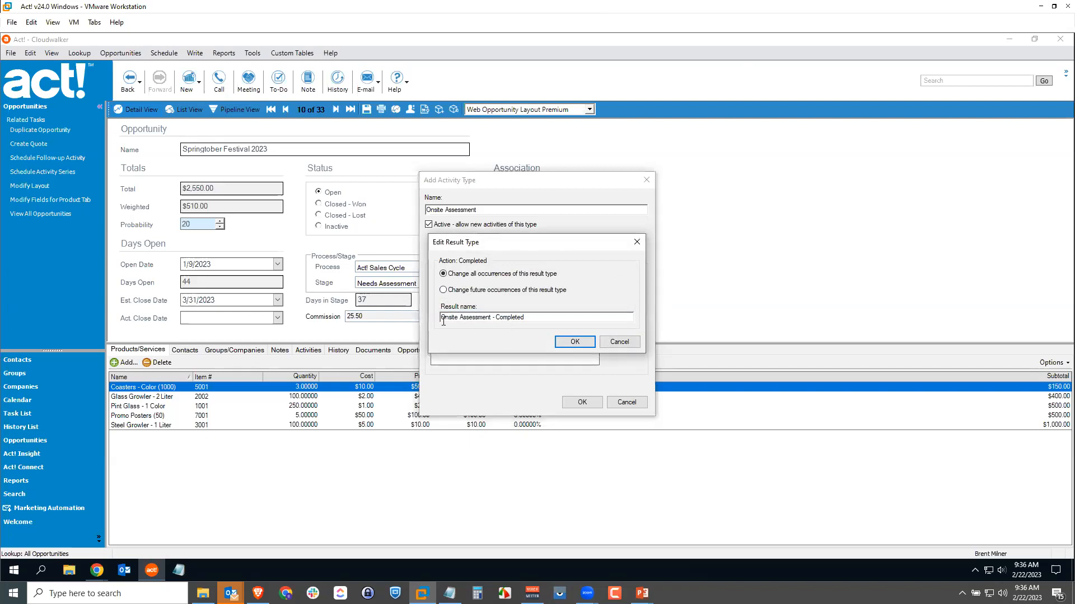
double_click(510, 317)
type("Approved")
left_click_drag(496, 317, 441, 317)
key("ctrl+c")
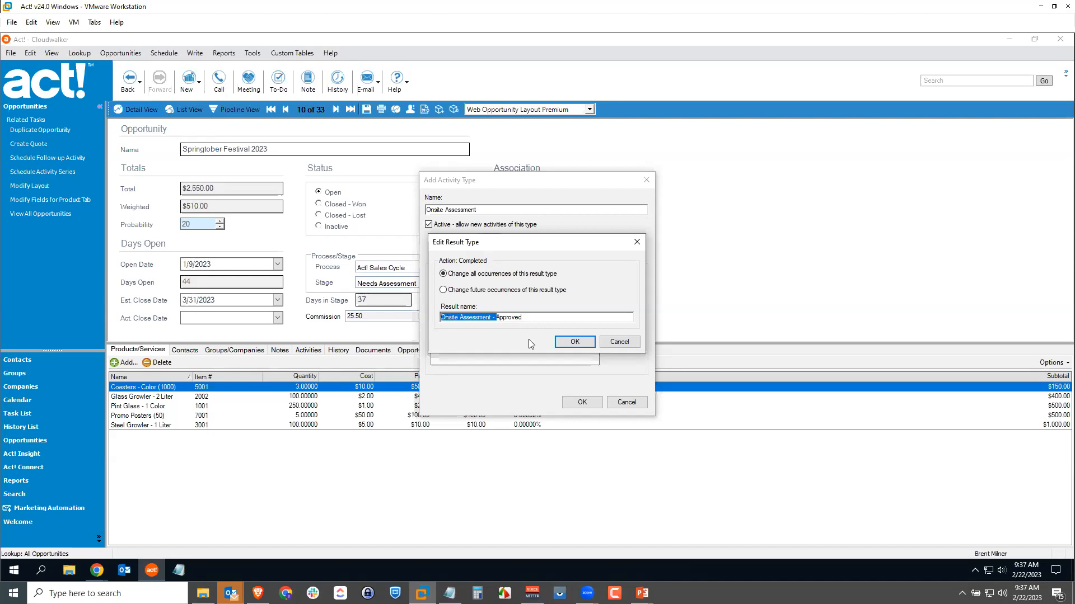
left_click(573, 345)
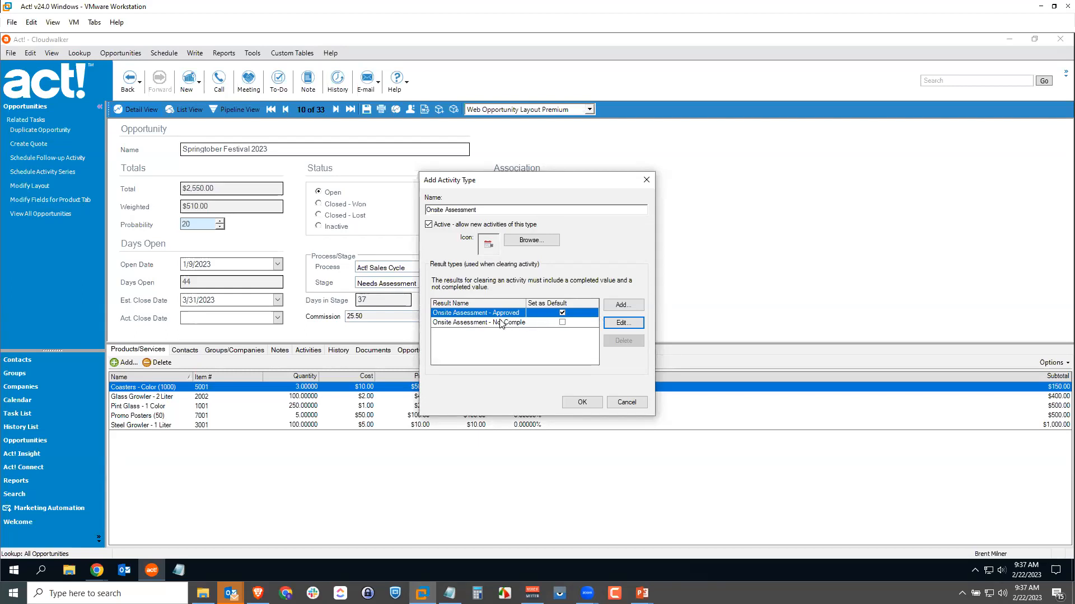
Add two more result types named "Onsite Assessment - Failed" and "Onsite Assessment - Postponed".
left_click(622, 308)
key("ctrl+v")
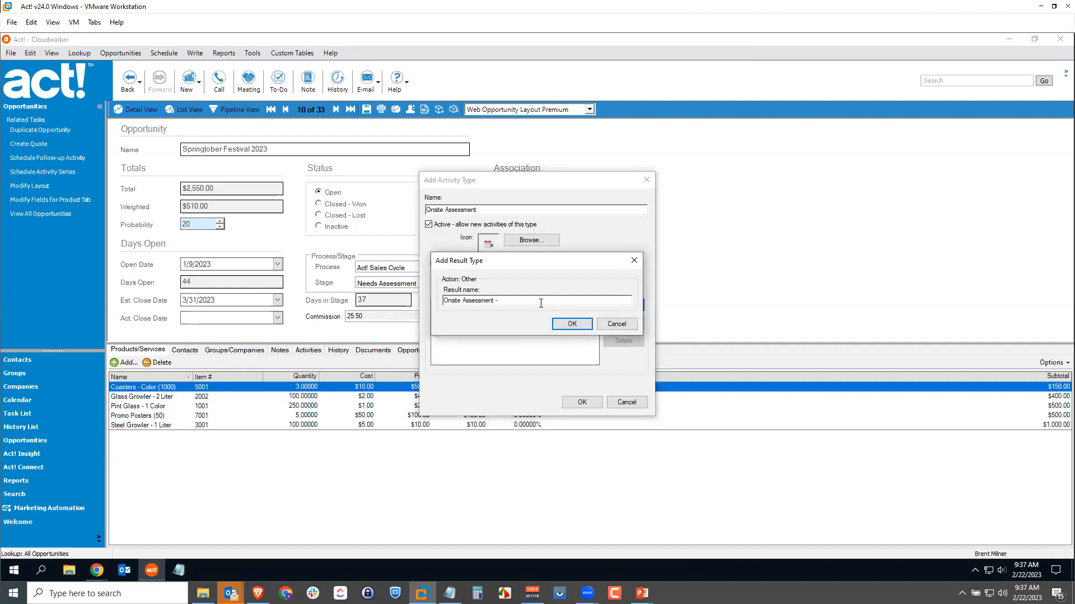
type("Failed")
left_click(571, 324)
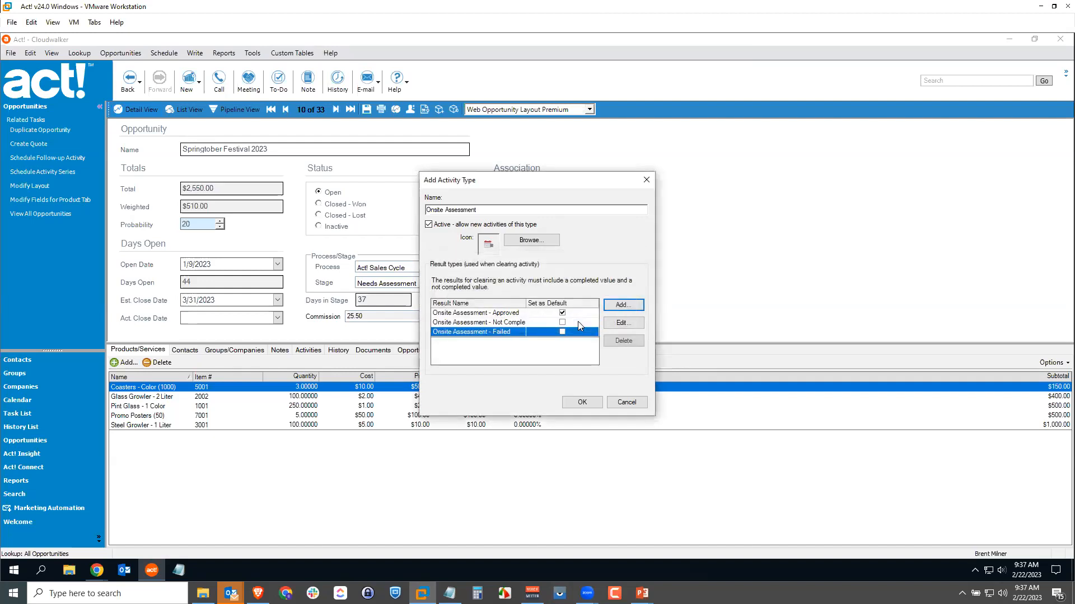
left_click(623, 304)
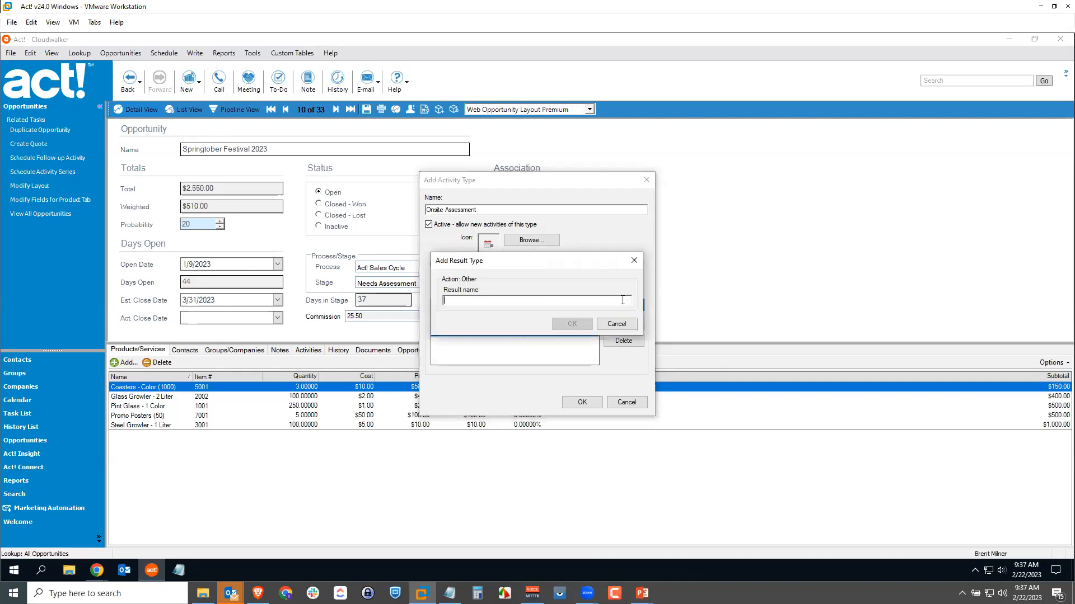
key("ctrl+v")
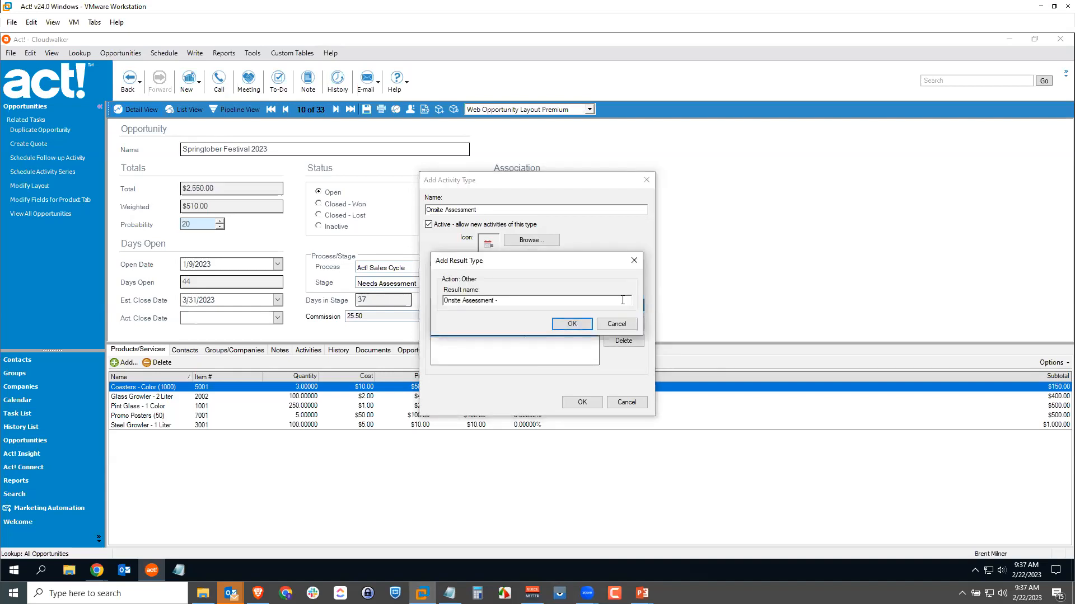
type("Postponed")
left_click(571, 324)
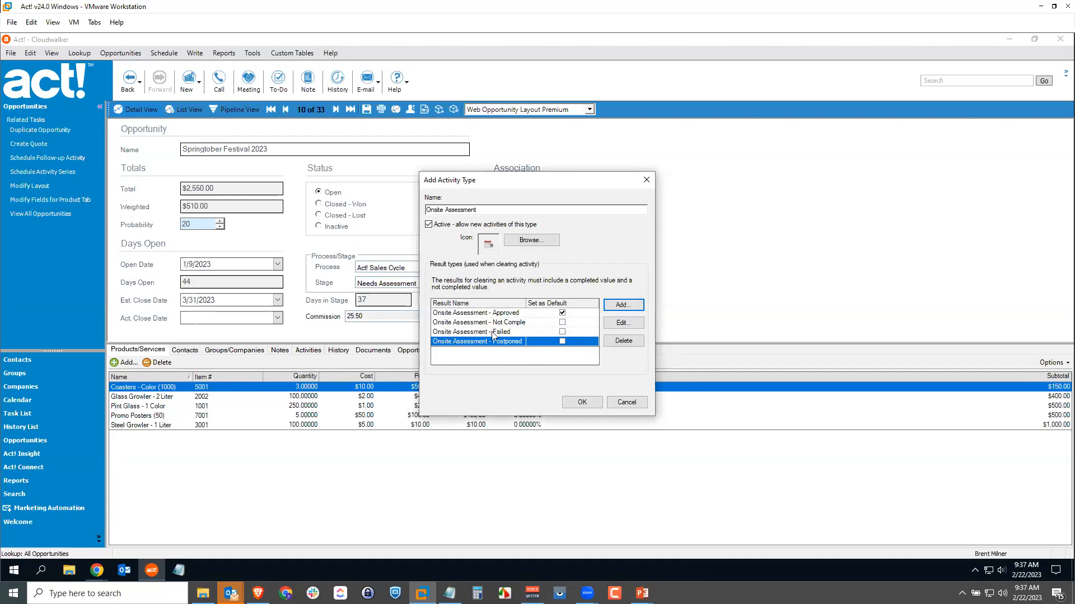
Save the Onsite Assessment activity type with Approved as its default result, and close the activity types manager.
left_click(562, 314)
left_click(587, 404)
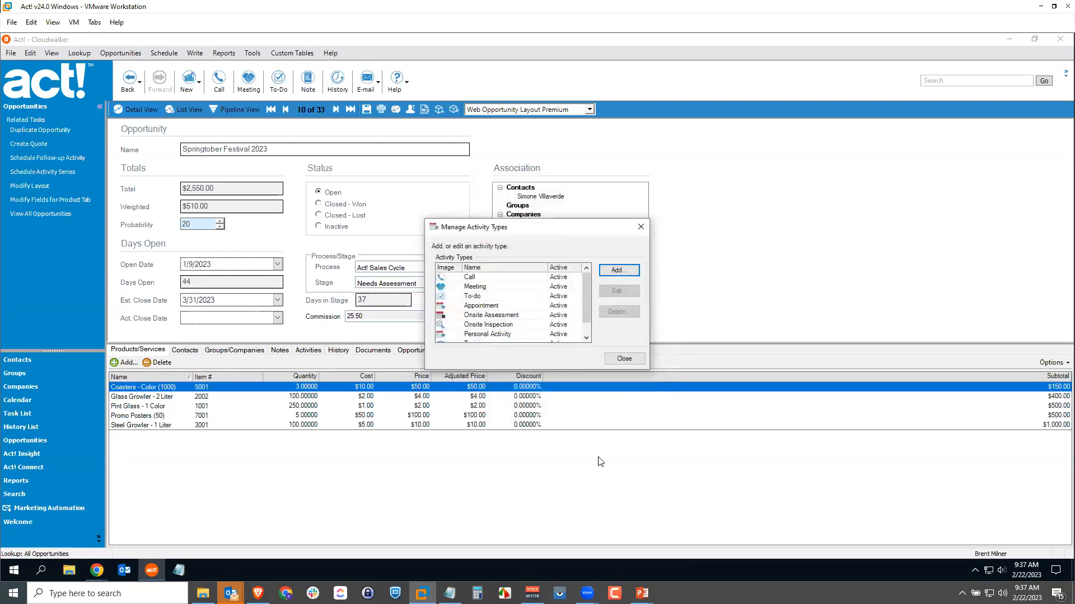
left_click(625, 360)
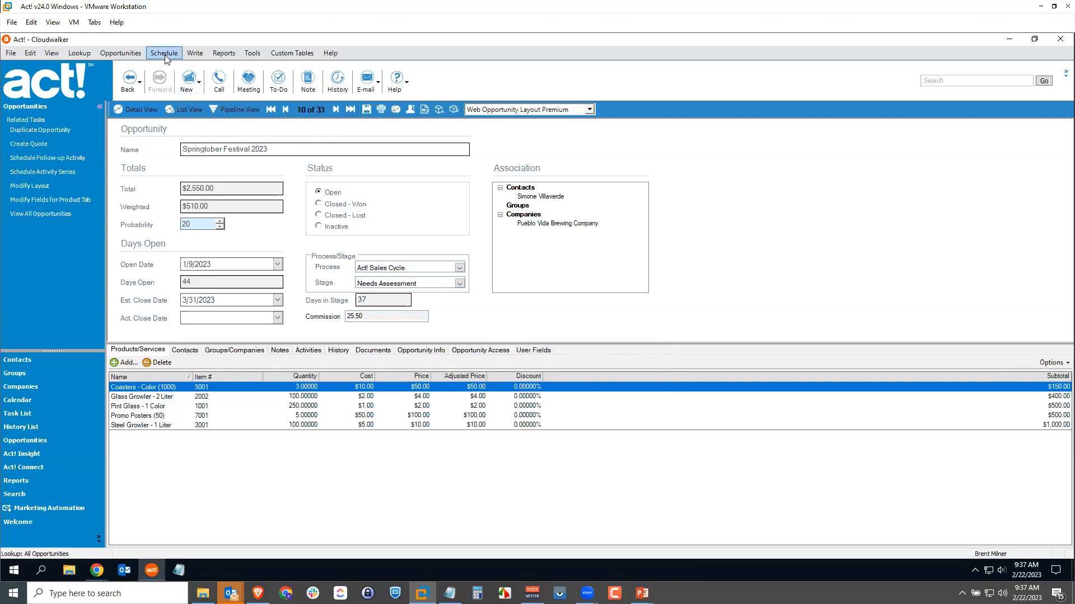
Open the Activity Preferences within the program's calendar and activities preferences.
left_click(255, 54)
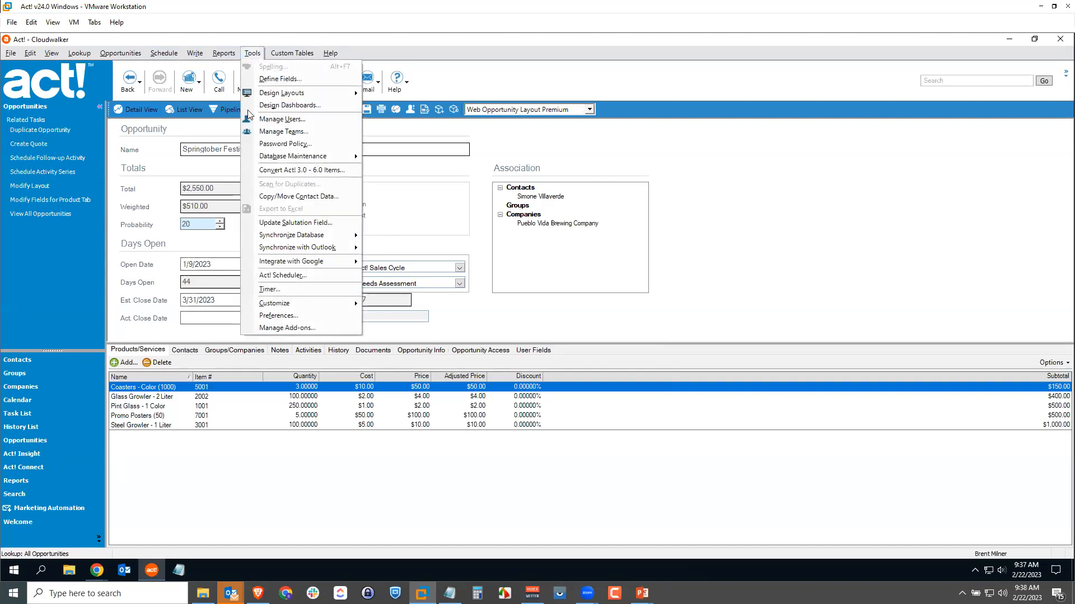
left_click(290, 323)
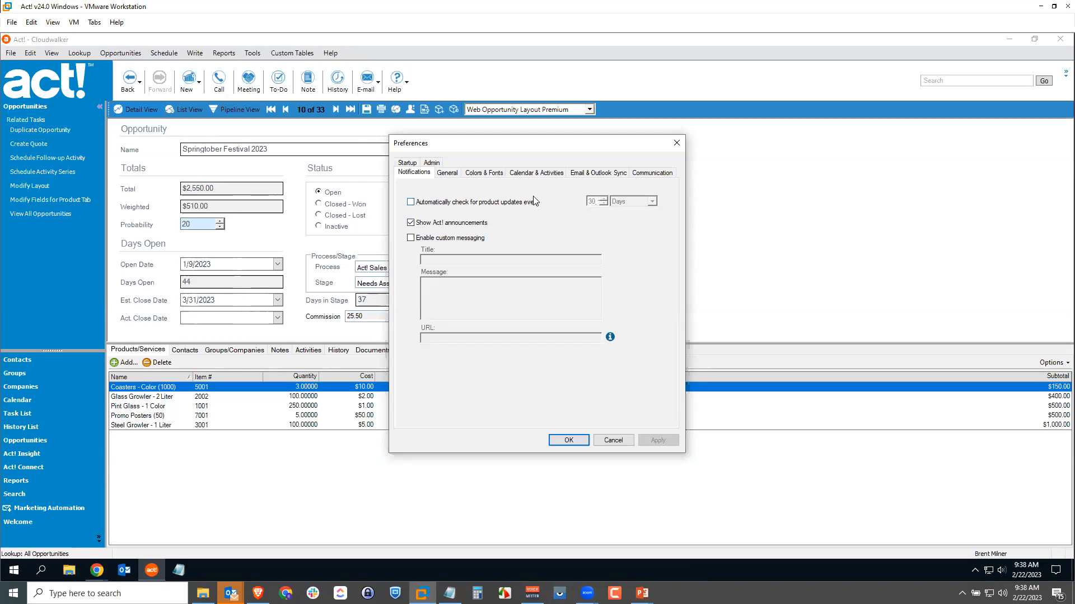
left_click(538, 174)
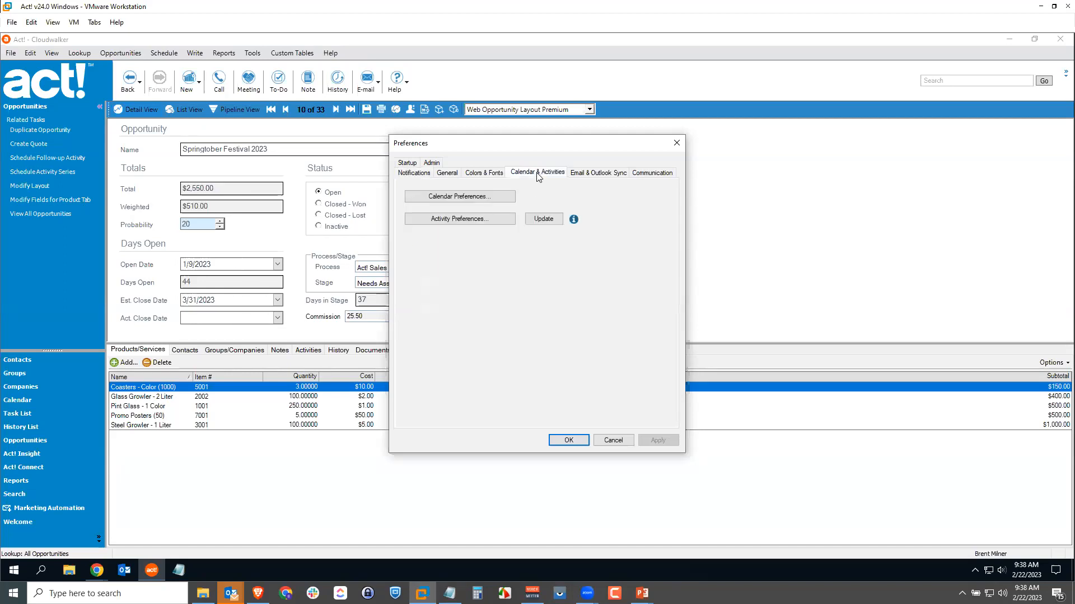
left_click(457, 220)
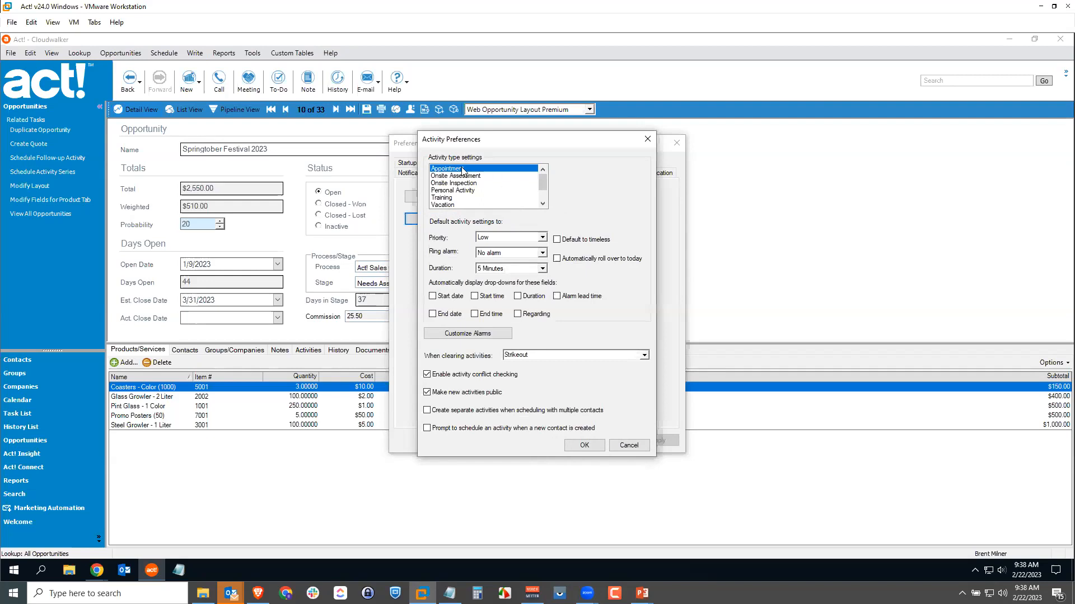
For the Onsite Assessment activity type, set the default priority to High and the ring alarm to 1 Day.
mouse_move(544, 180)
left_mouse_down()
mouse_move(543, 193)
mouse_move(548, 166)
left_mouse_up()
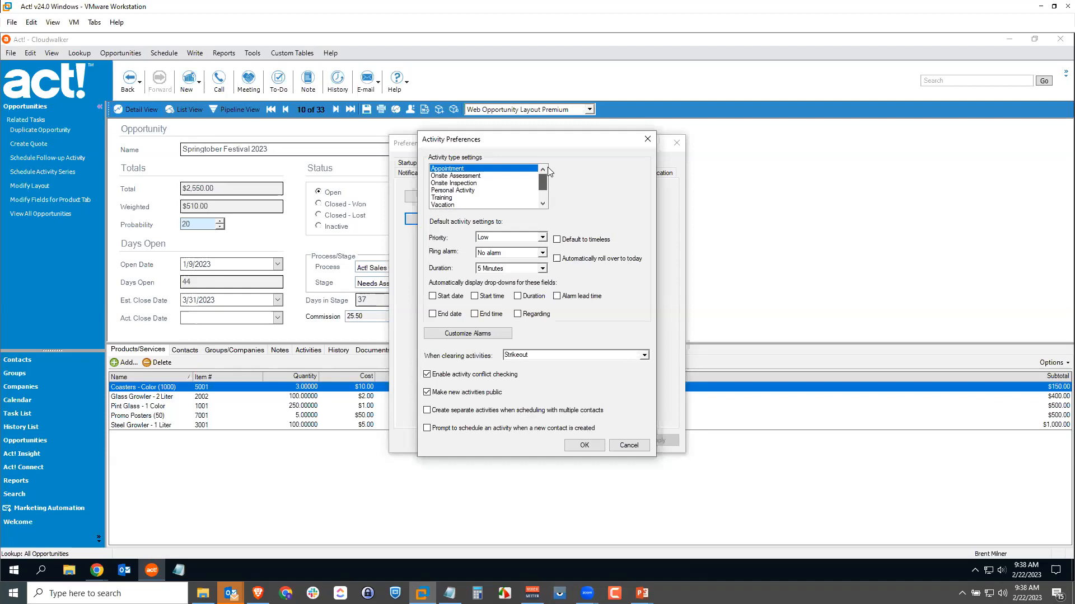
left_click(459, 176)
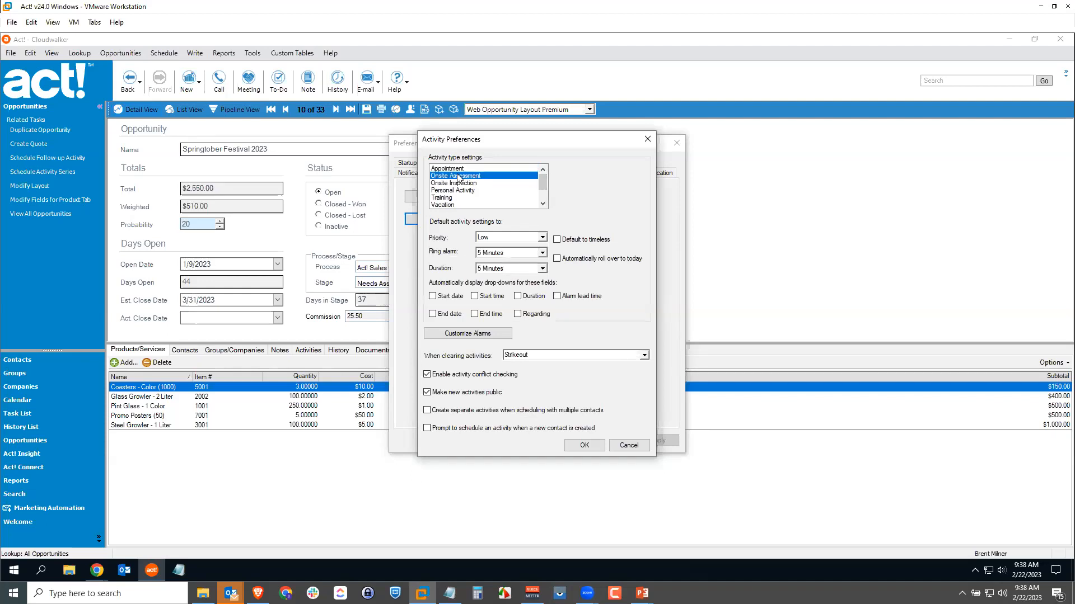
left_click(495, 239)
left_click(496, 255)
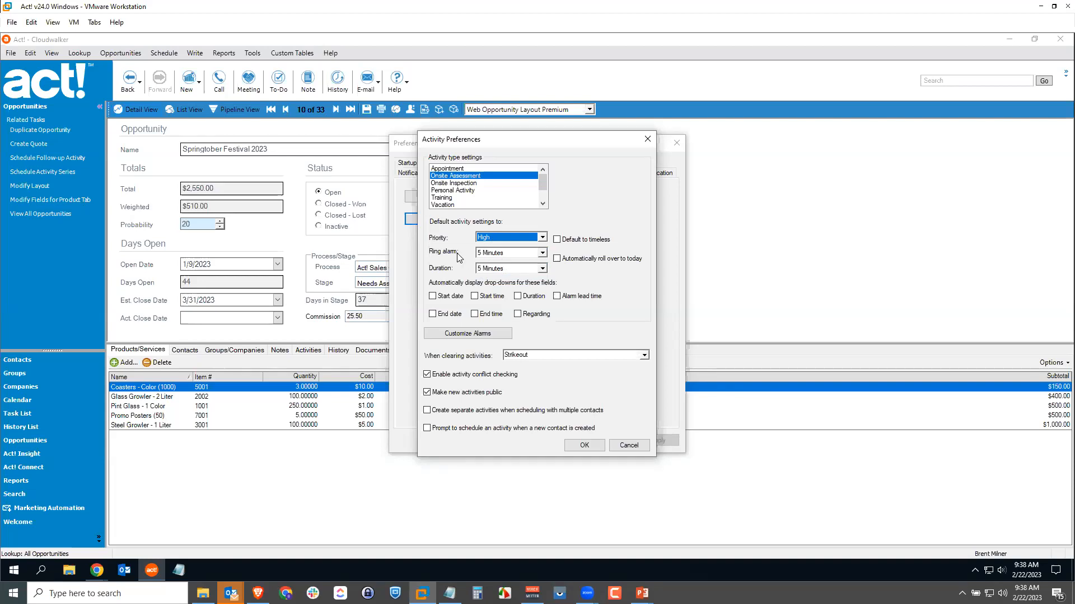
left_click(502, 255)
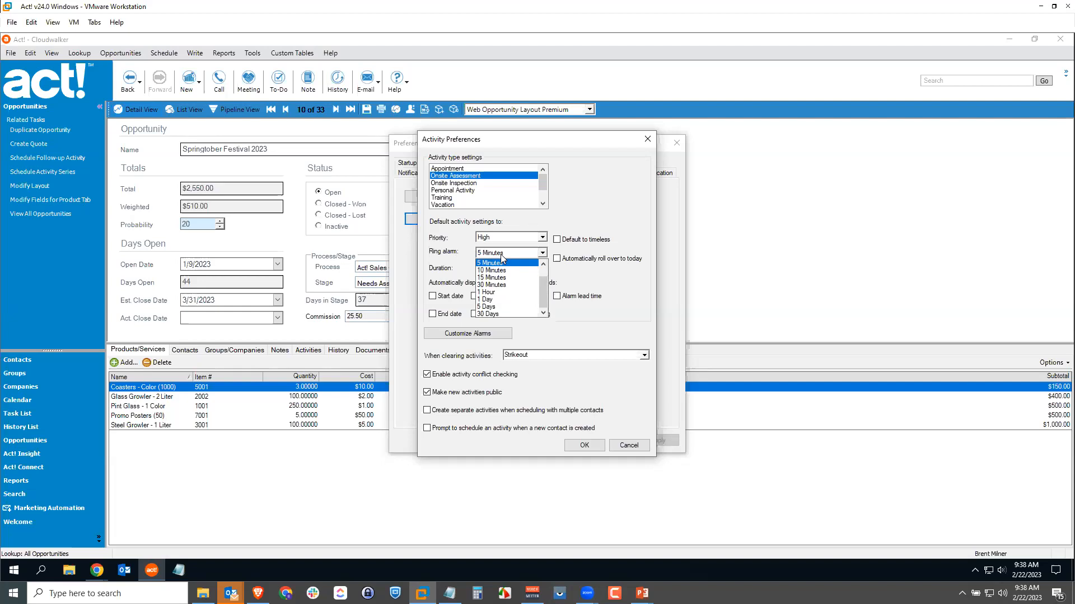
left_click(488, 299)
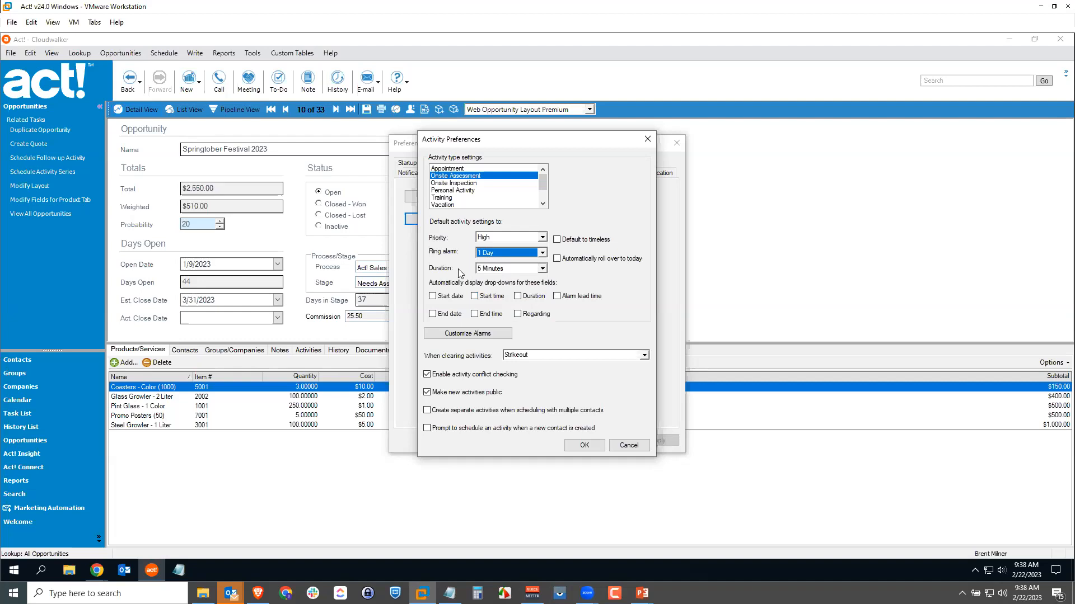
Set the Onsite Assessment default duration to 2 Hours, and save the activity and program preferences.
left_click(542, 269)
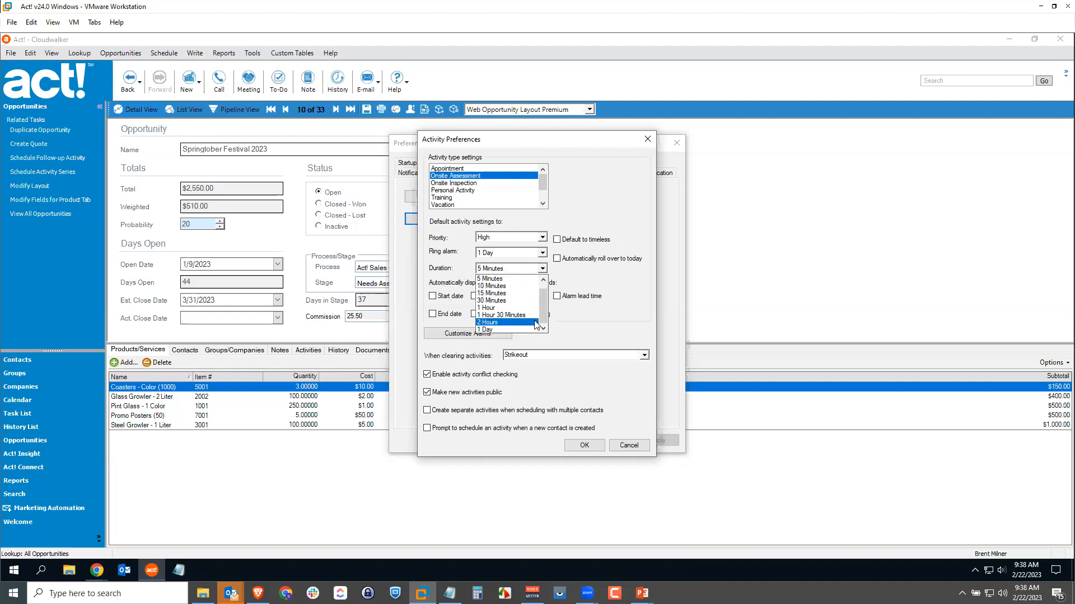
left_click_drag(541, 318, 540, 313)
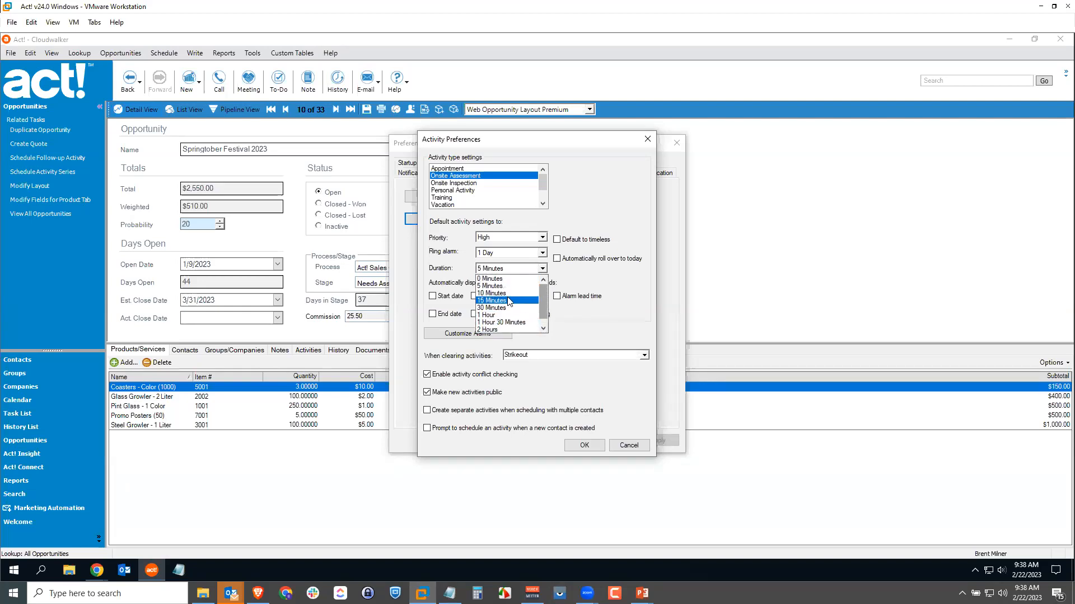
left_click(501, 322)
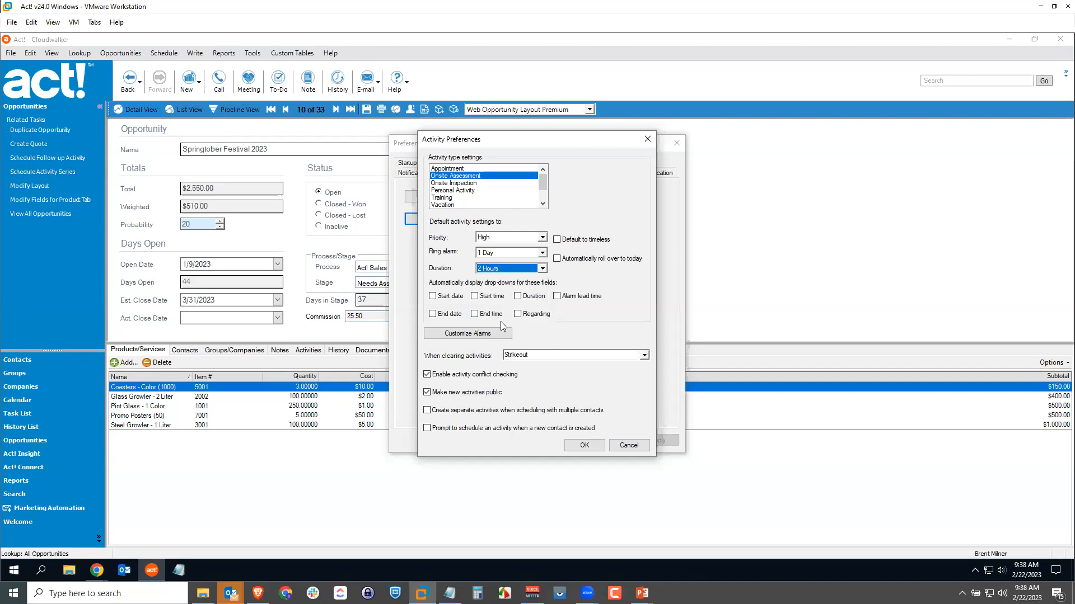
left_click(482, 269)
left_click(593, 282)
left_click(585, 445)
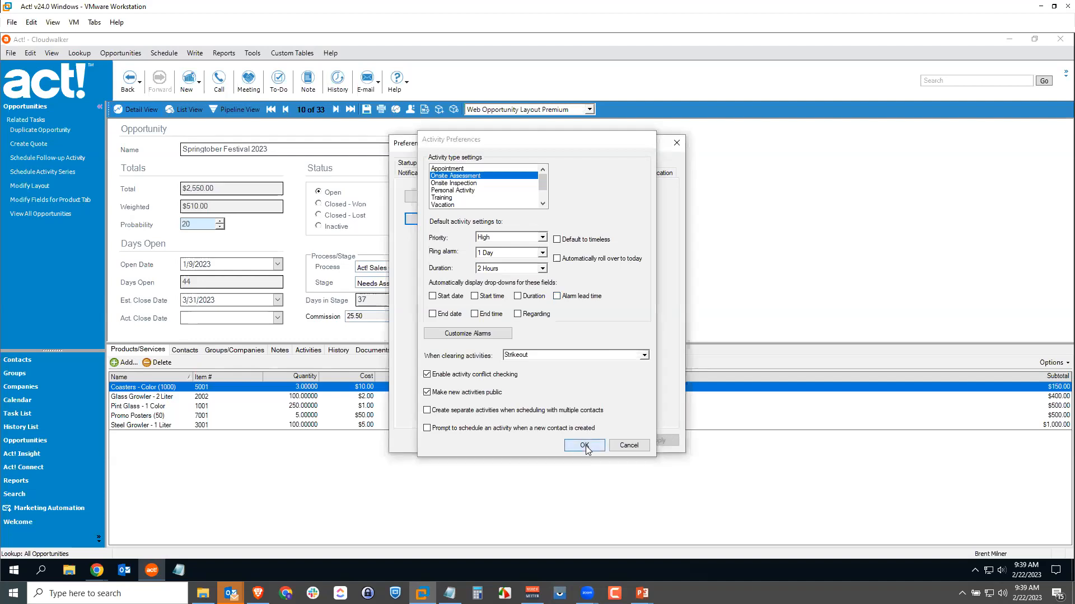
left_click(569, 441)
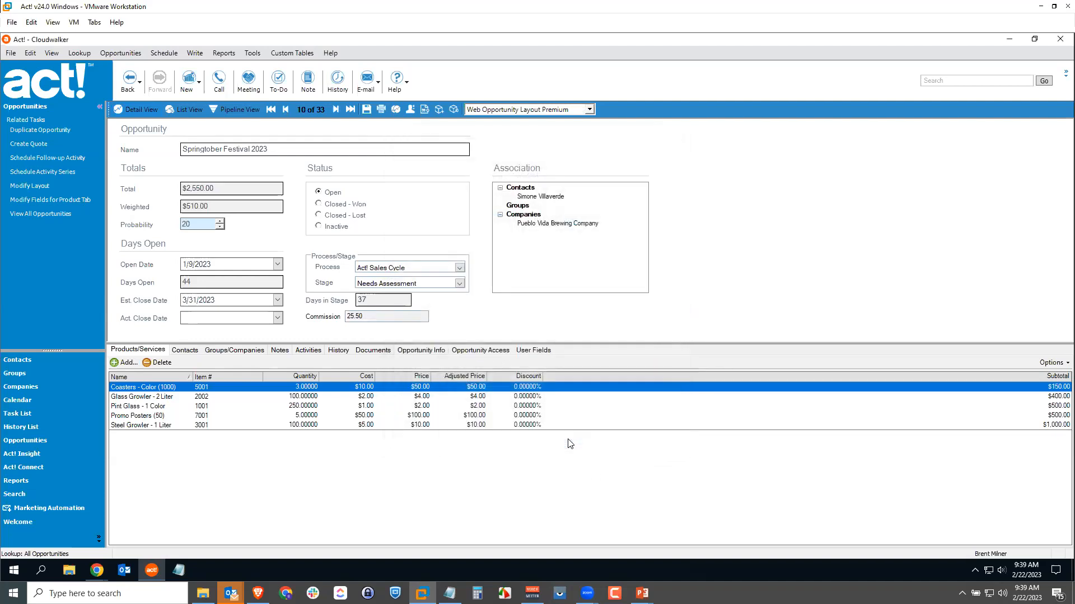
Look up all contacts and open the detail record of the Brewery 719 contact.
left_click(17, 360)
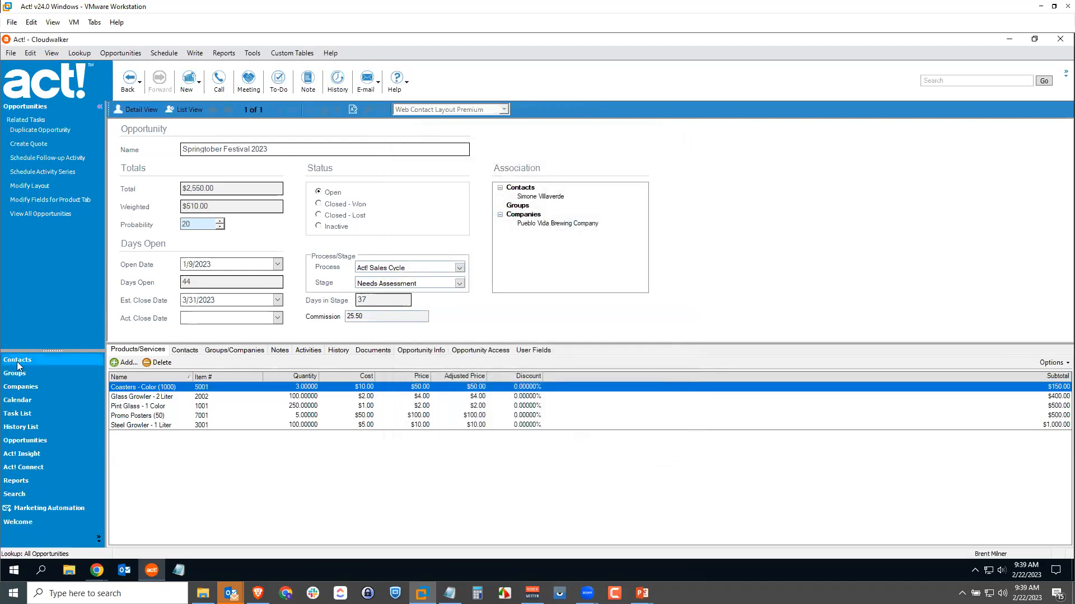
left_click(76, 53)
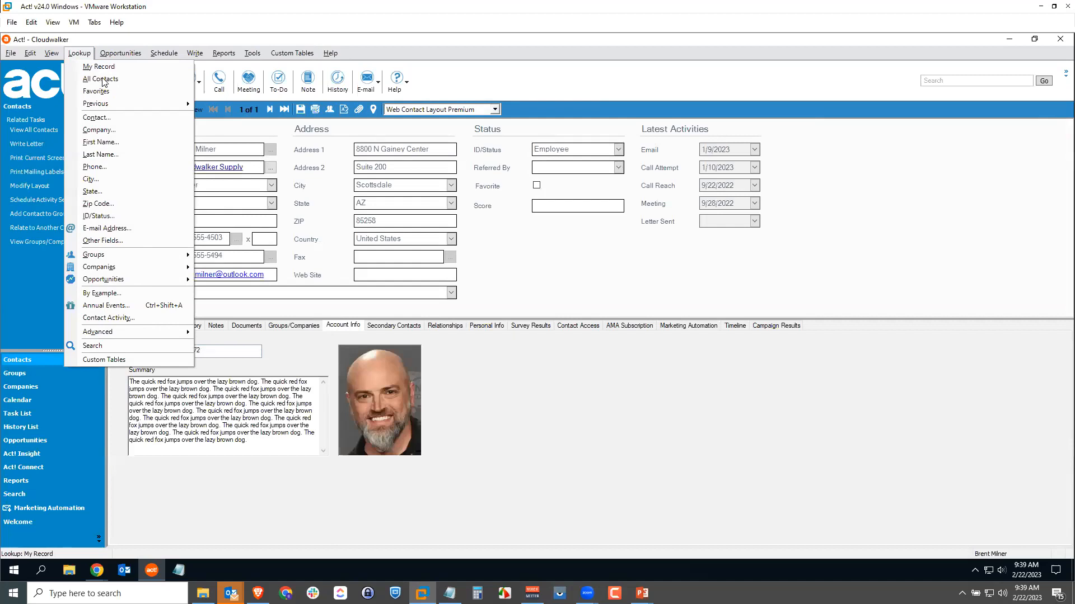
left_click(103, 79)
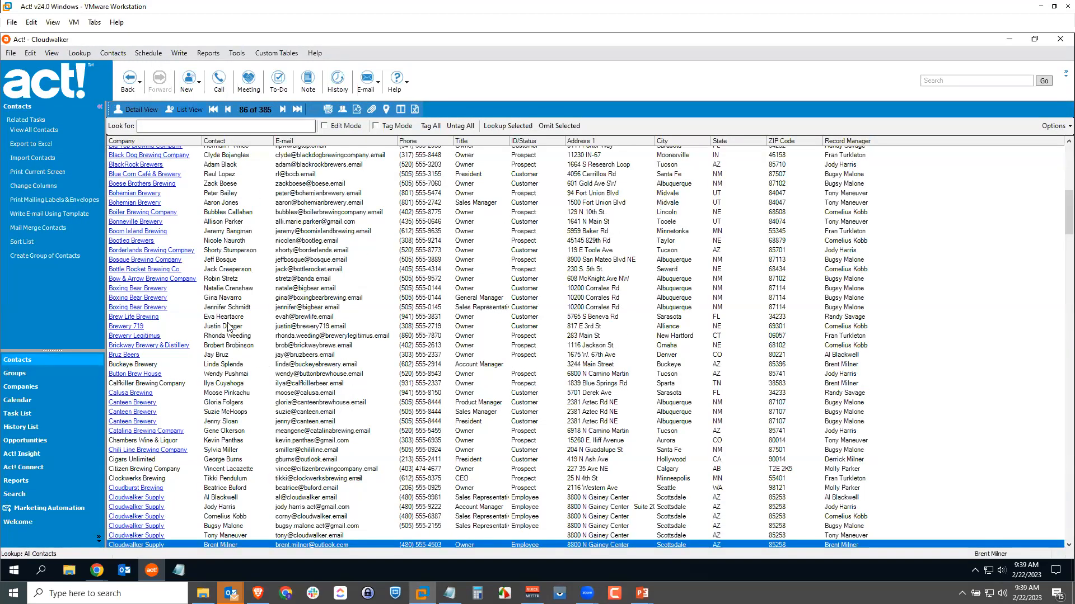
double_click(228, 327)
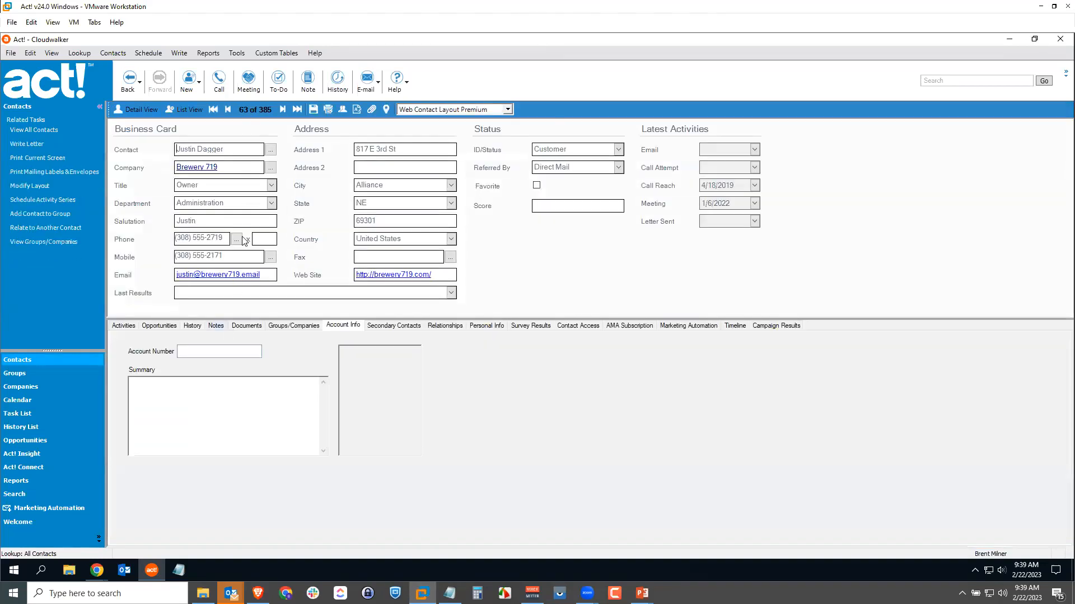
Schedule an Onsite Assessment with the Brewery 719 contact starting at 10:00 AM for 3 hours, and clear its alarm.
left_click(147, 53)
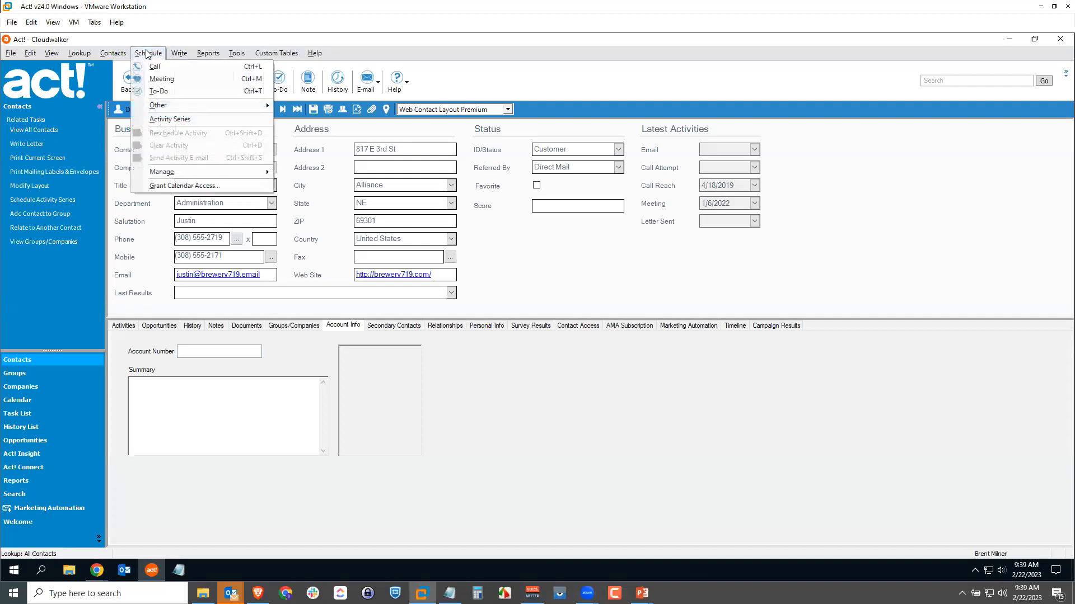
mouse_move(169, 106)
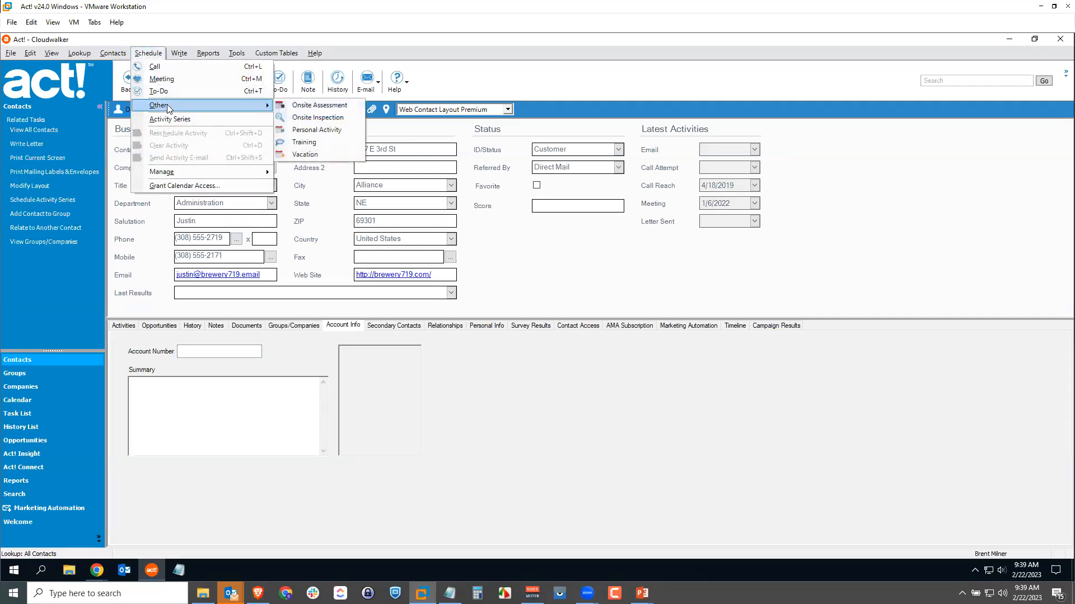
left_click(319, 108)
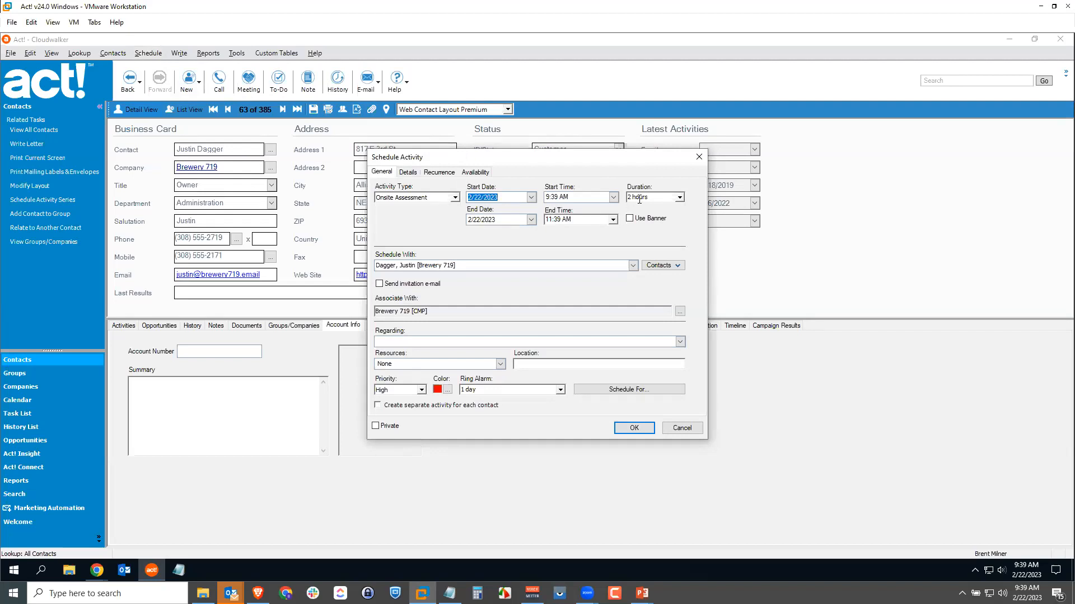
left_click(678, 197)
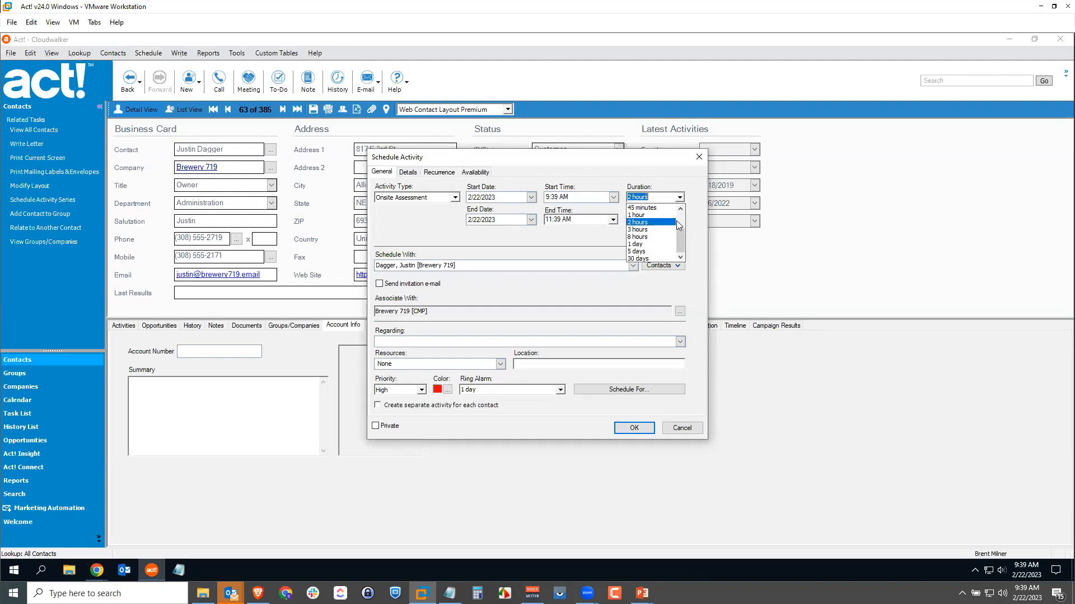
left_click(655, 234)
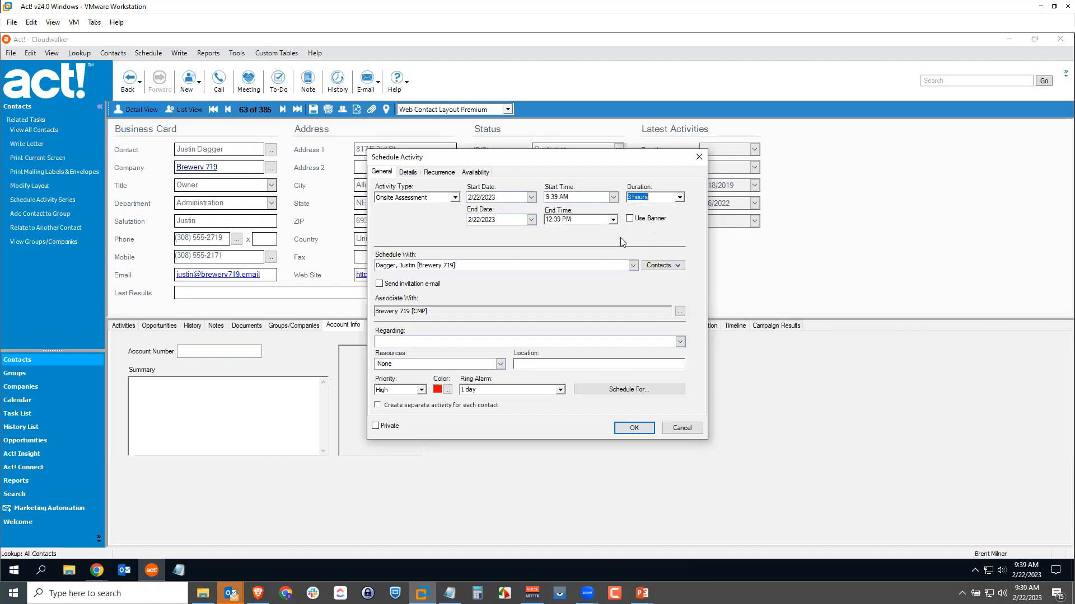
left_click(614, 198)
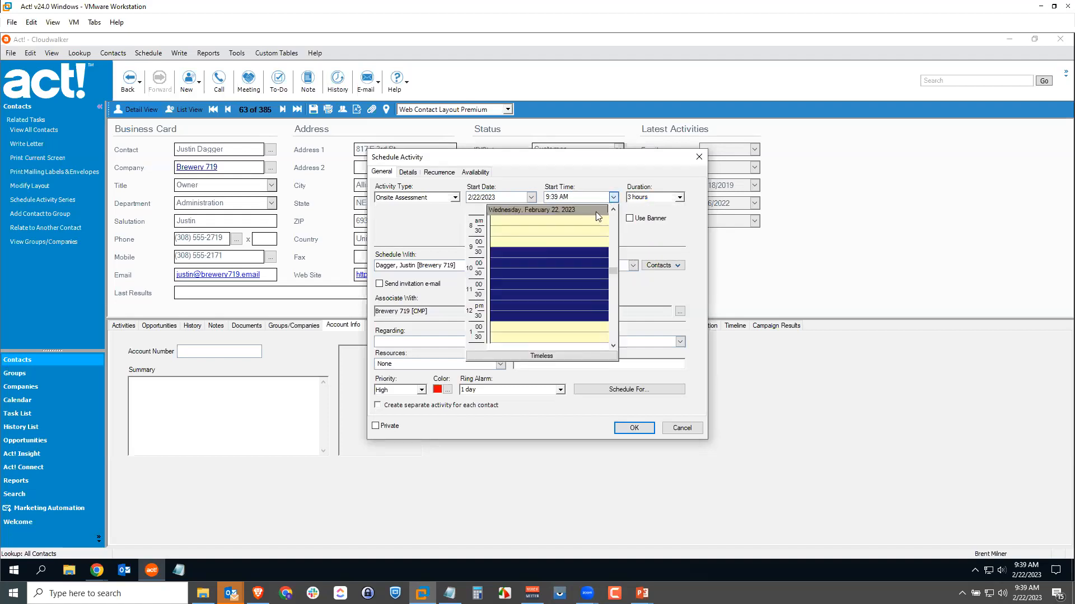
left_click(507, 265)
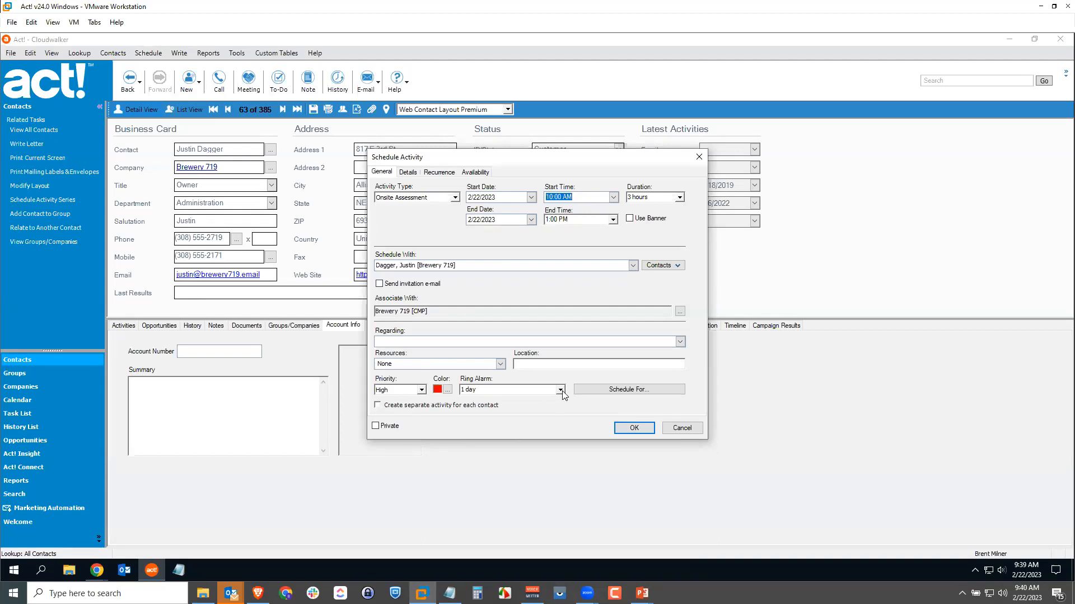
left_click(632, 429)
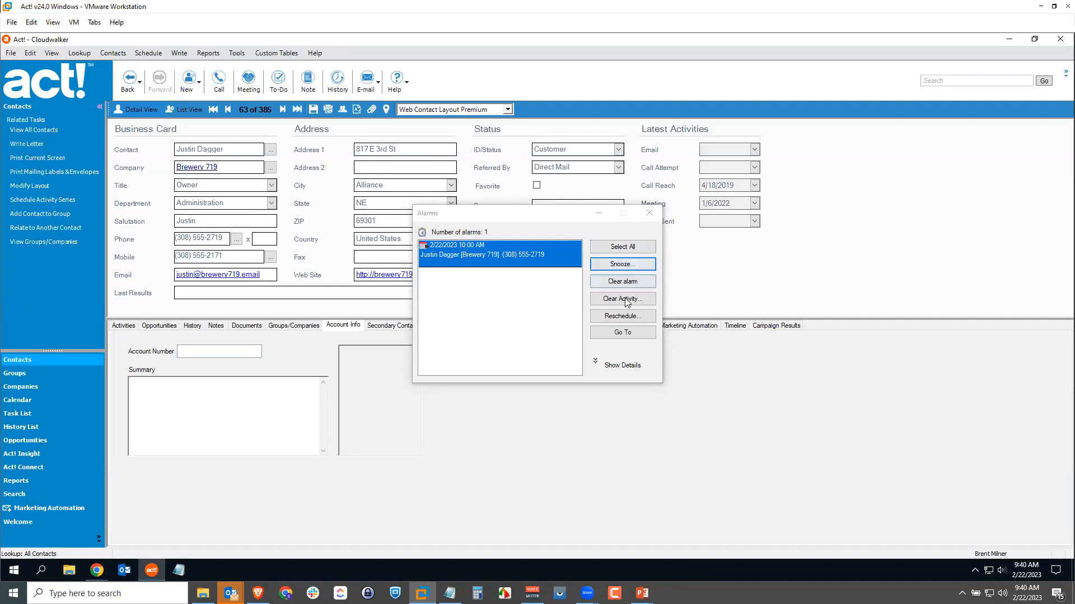
left_click(620, 283)
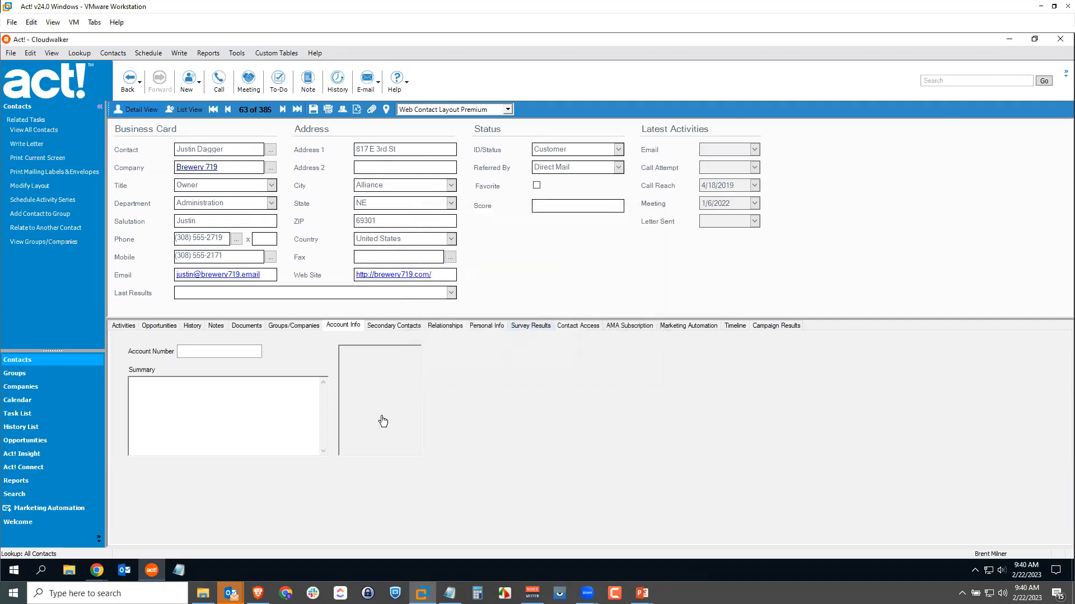
In the task list, clear the Brewery 719 Onsite Assessment with the result Onsite Assessment - Approved.
left_click(32, 420)
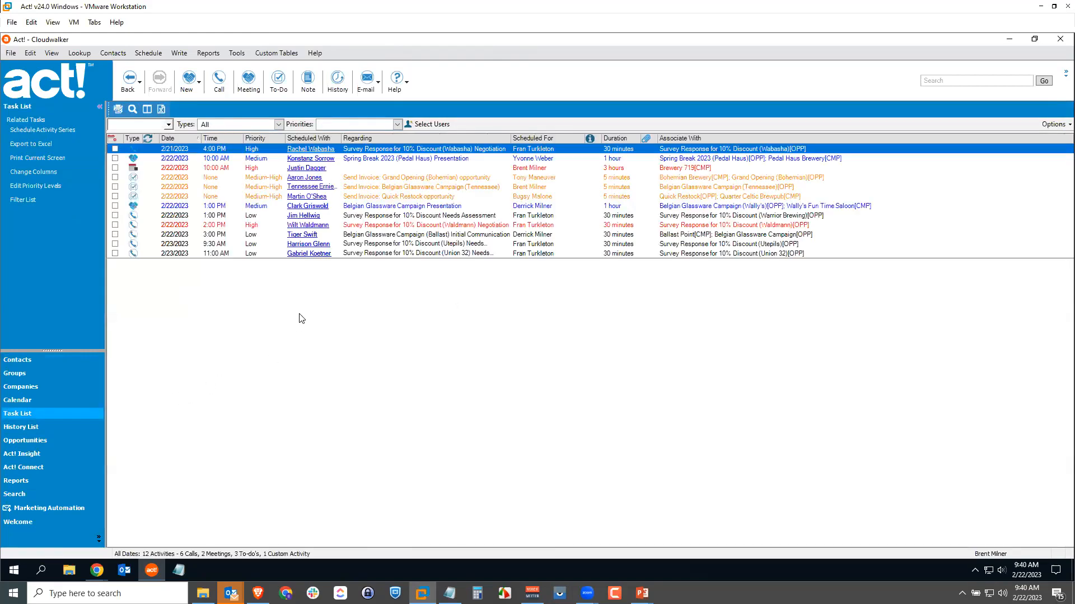
left_click(353, 168)
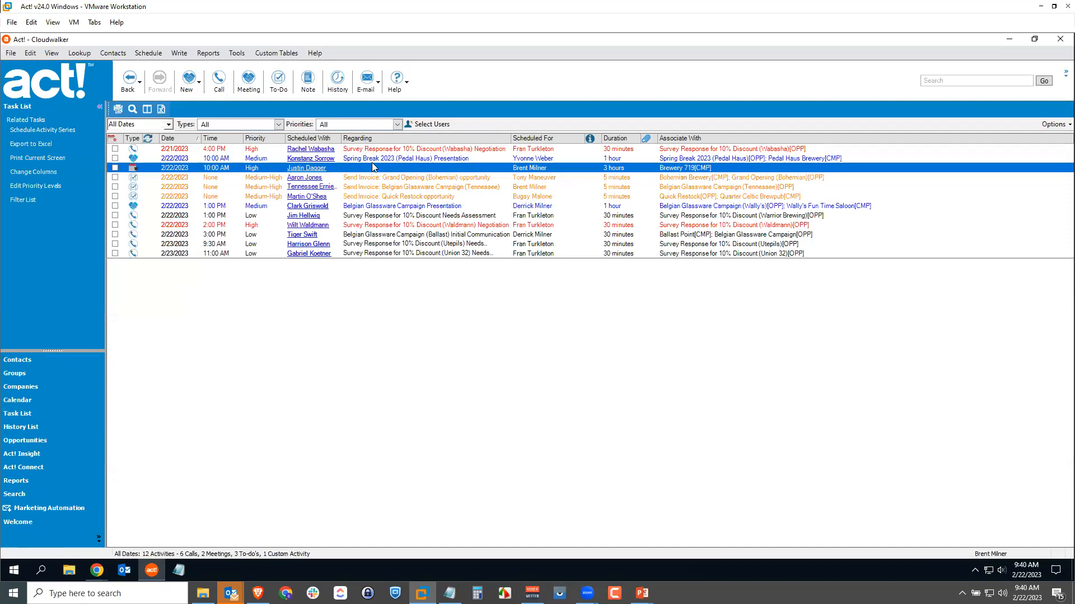
left_click(115, 169)
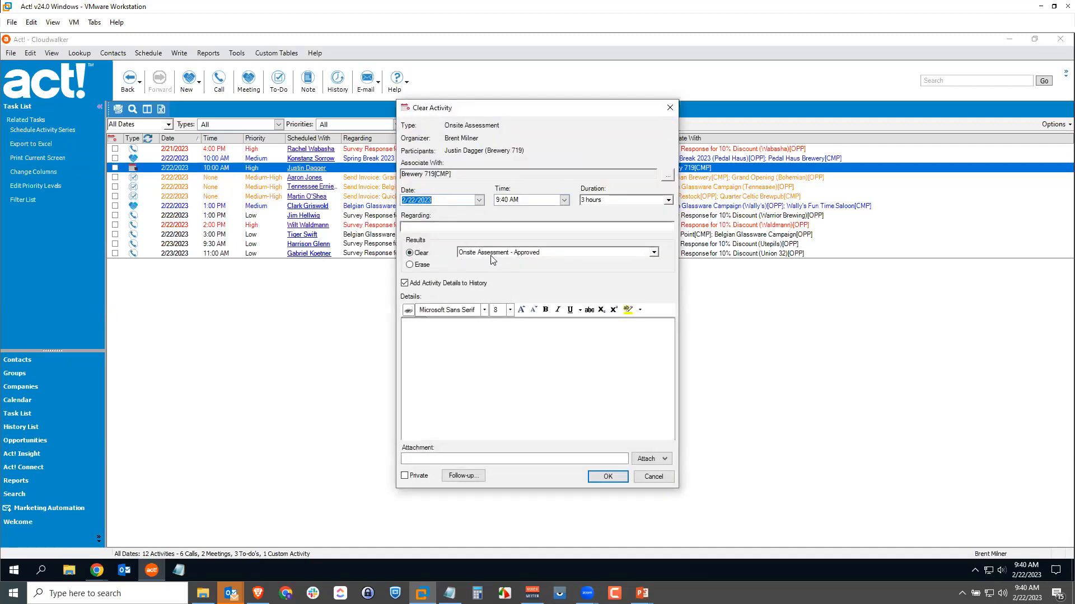
left_click(654, 253)
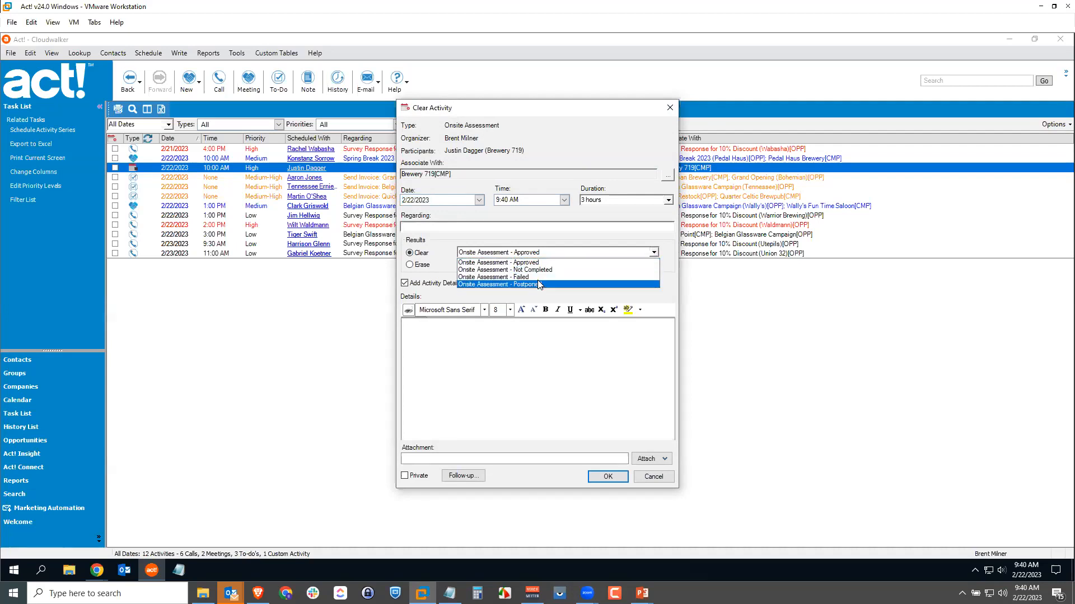
left_click(584, 262)
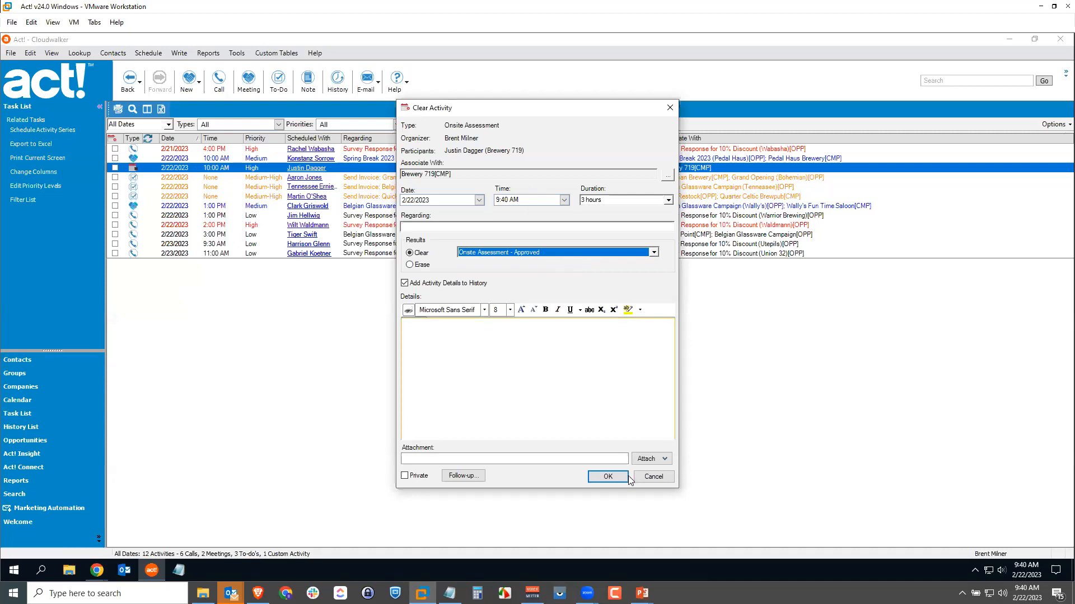
left_click(610, 476)
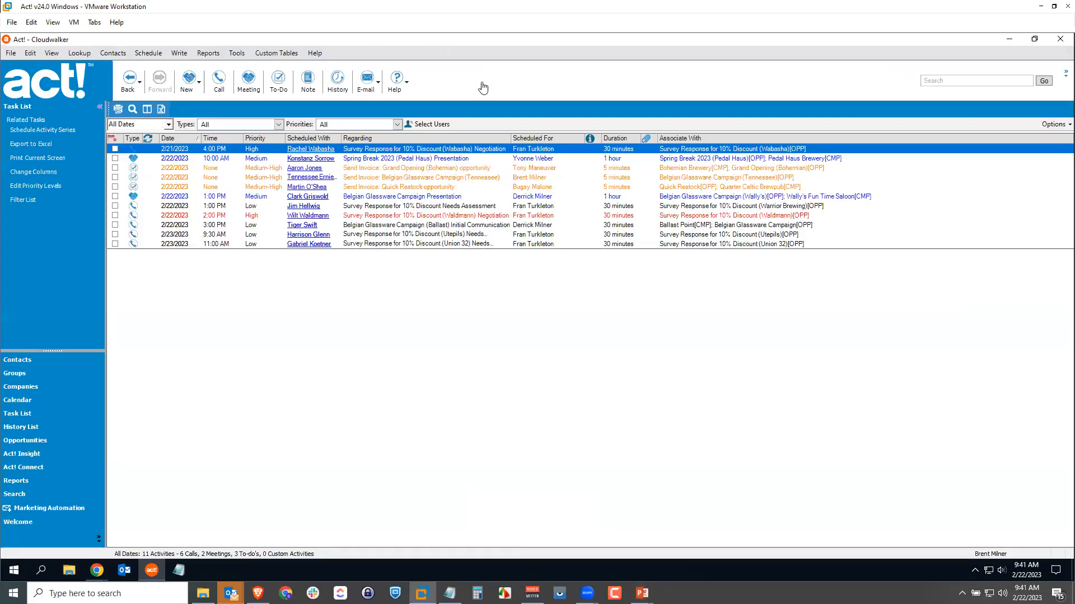
Open the Welcome dashboard and switch the Pipeline chart to Count and back to Value.
left_click(26, 523)
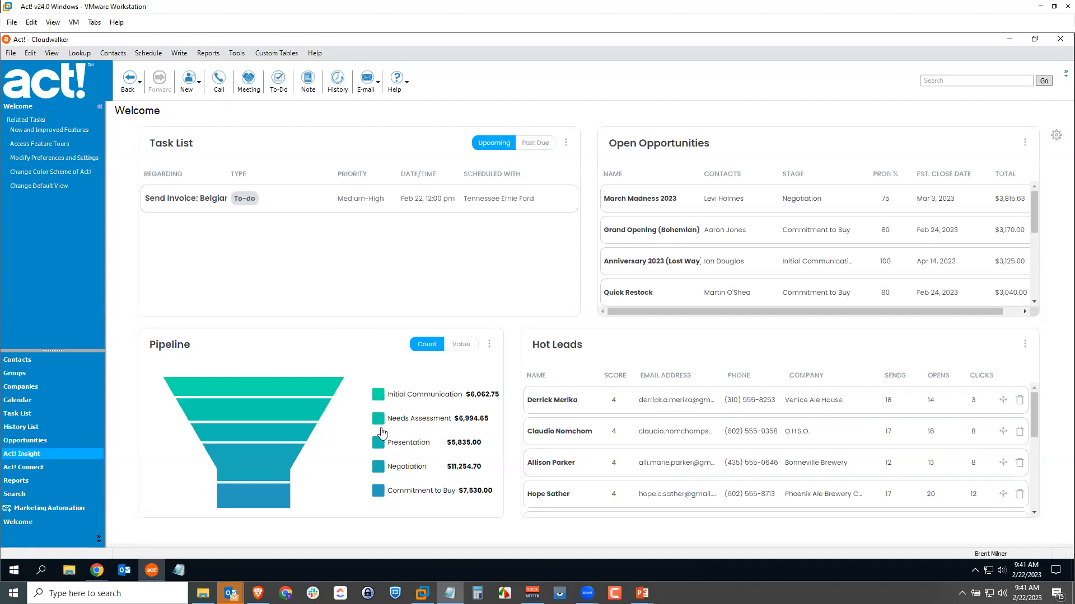
left_click(431, 347)
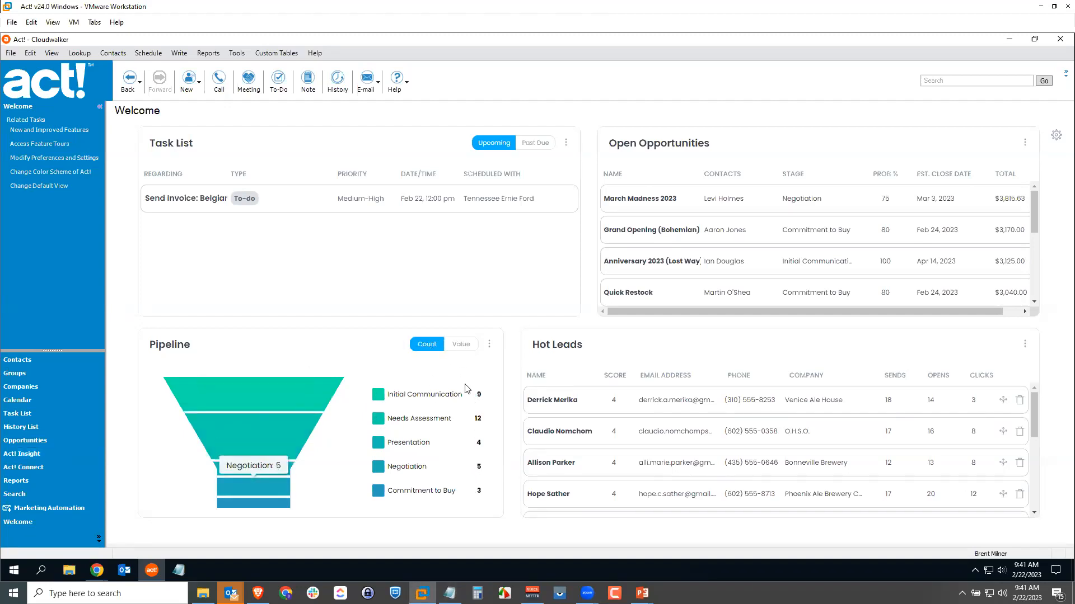
left_click(458, 347)
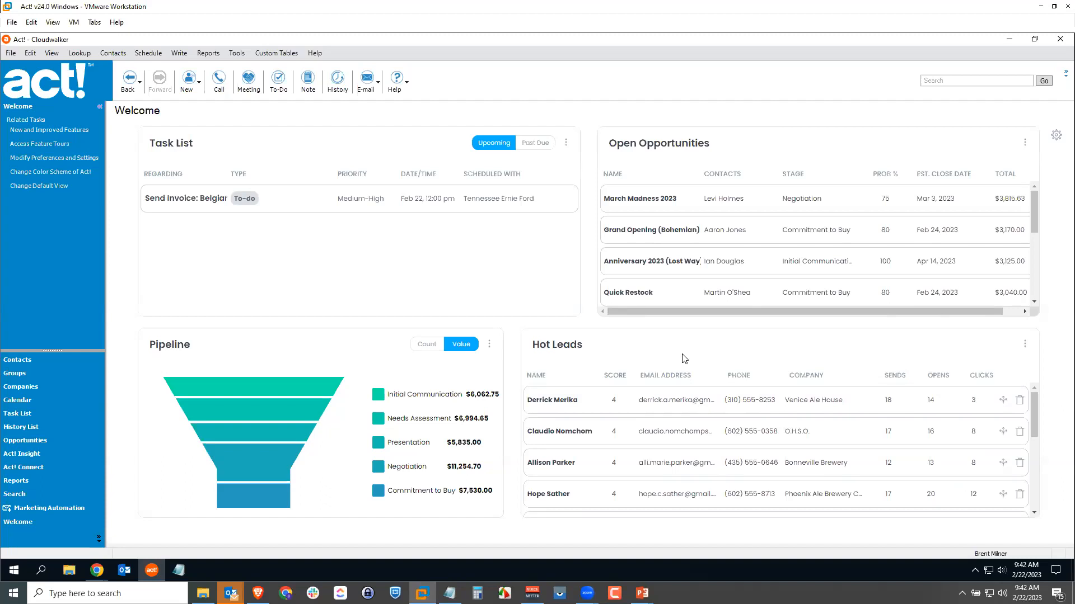
Try the Show Welcome Links and Enable Resizing options on the dashboard, turning each on and back off.
left_click(1057, 137)
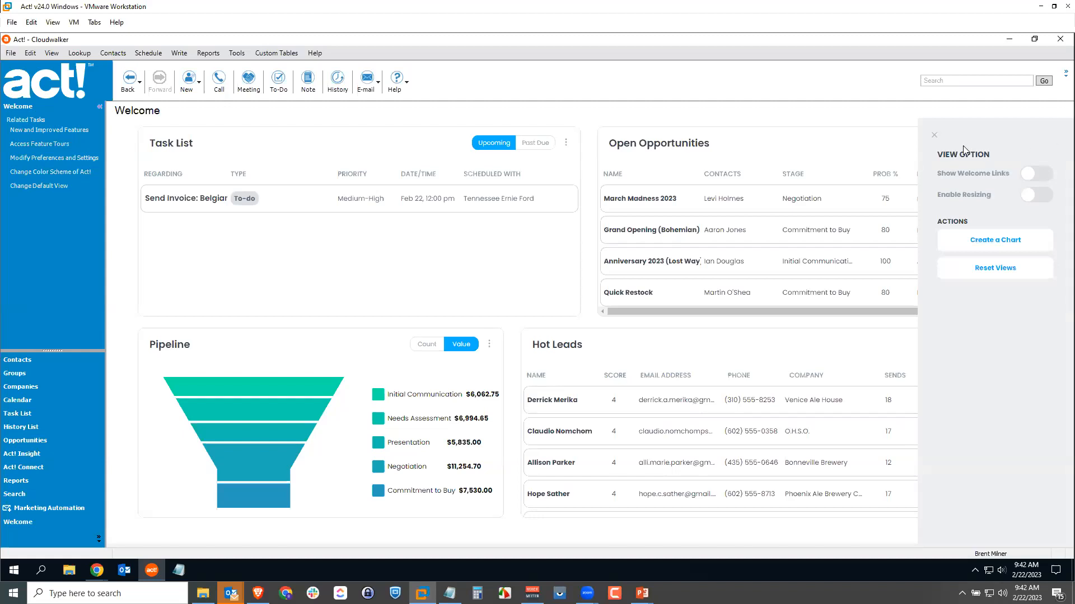
left_click(1026, 178)
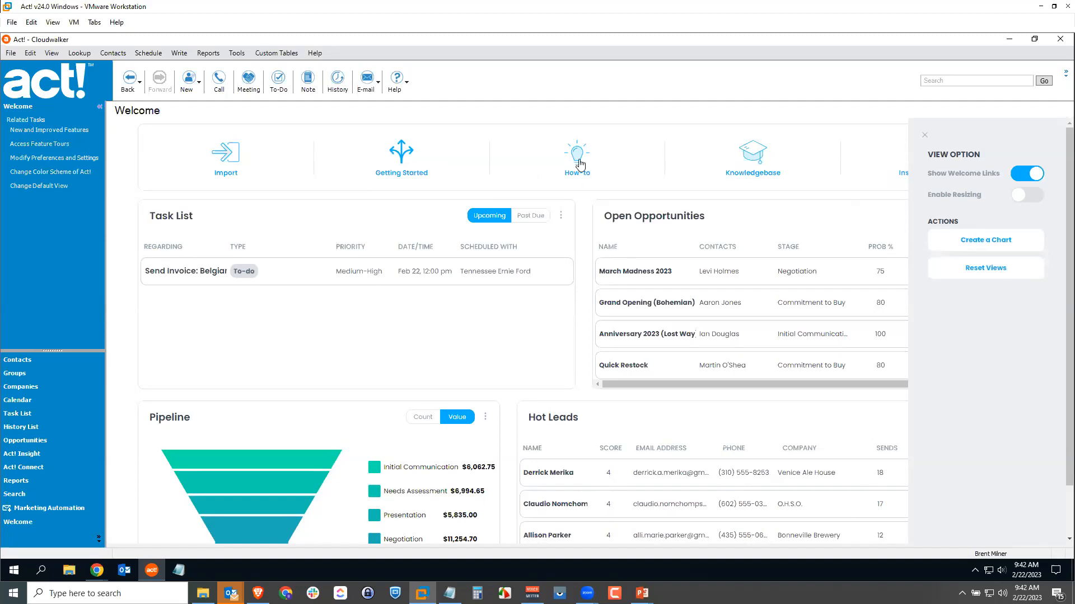
left_click(1036, 179)
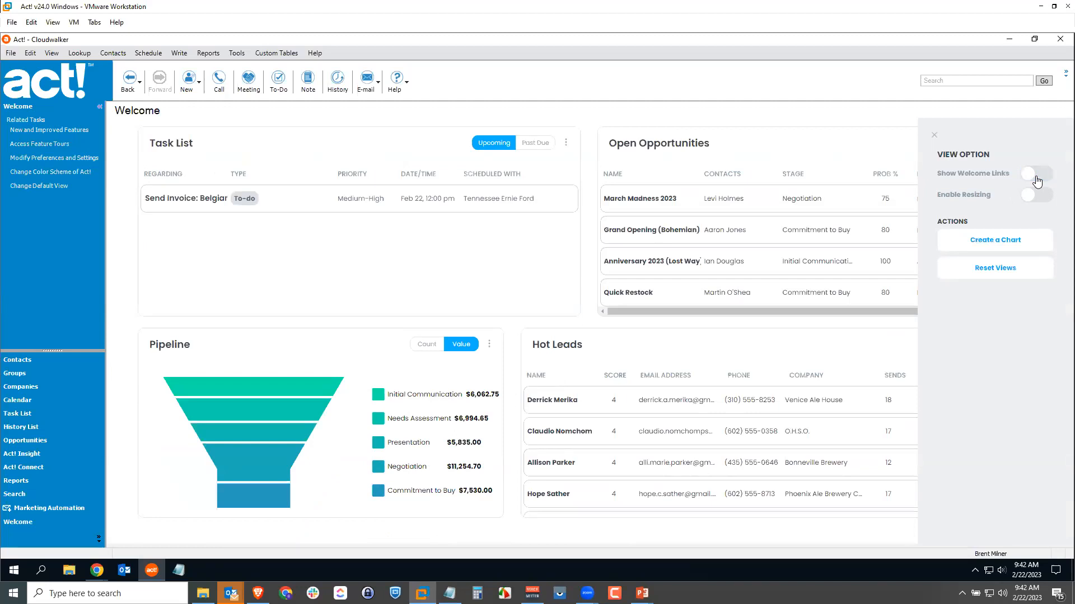
left_click(1031, 201)
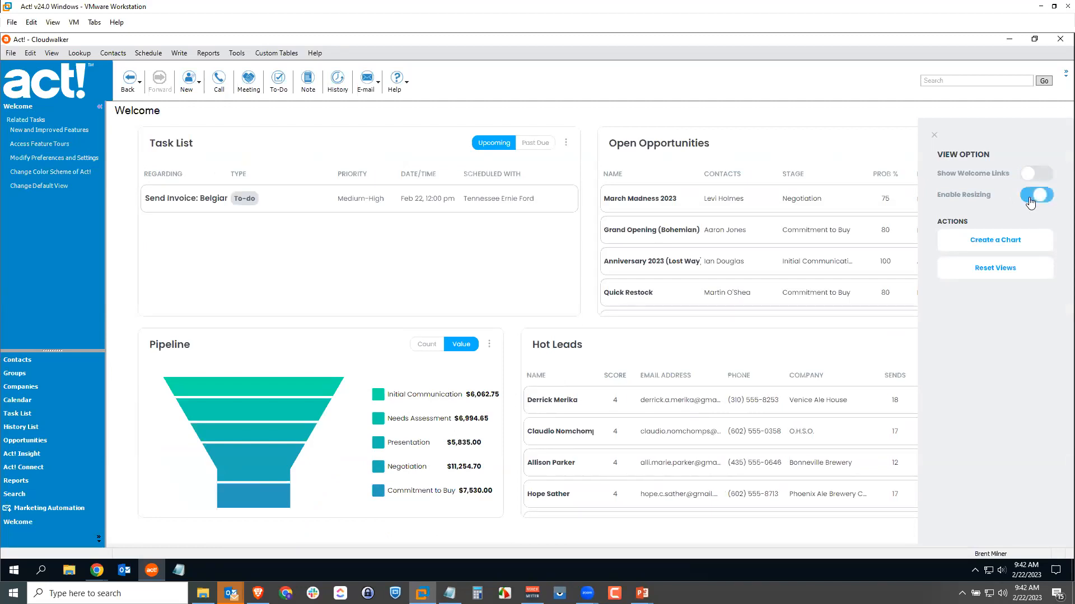
left_click(1032, 197)
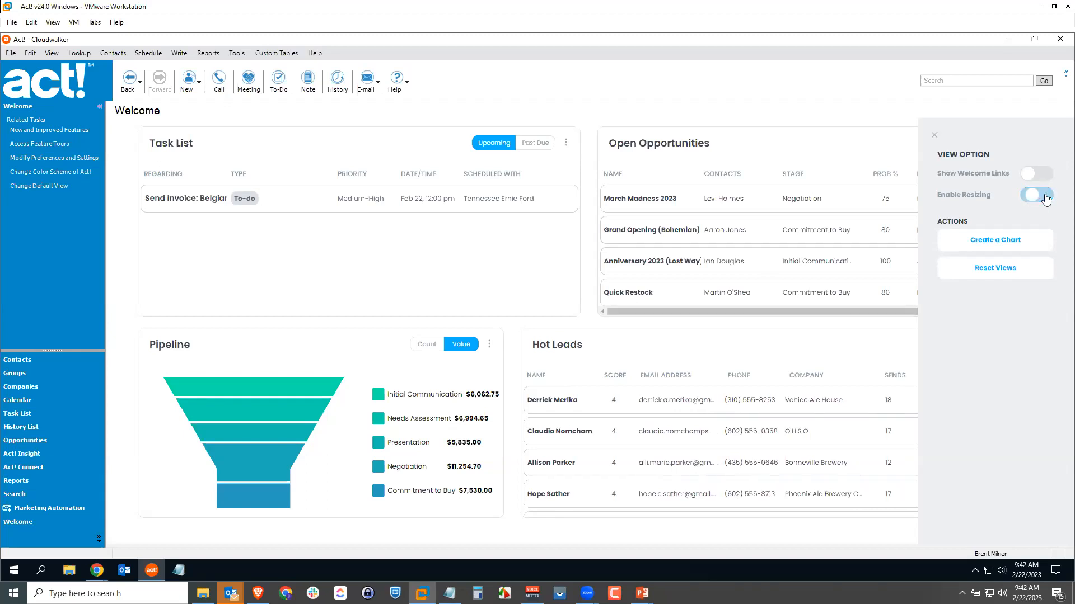
left_click(934, 136)
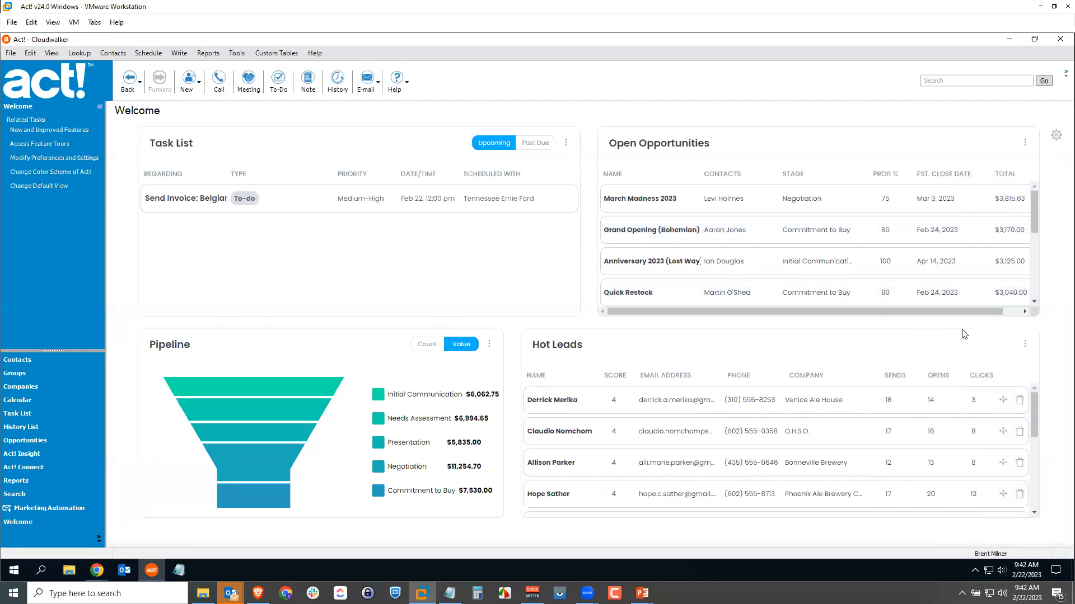
Delete the Hot Leads chart from the Welcome dashboard.
left_click(1024, 345)
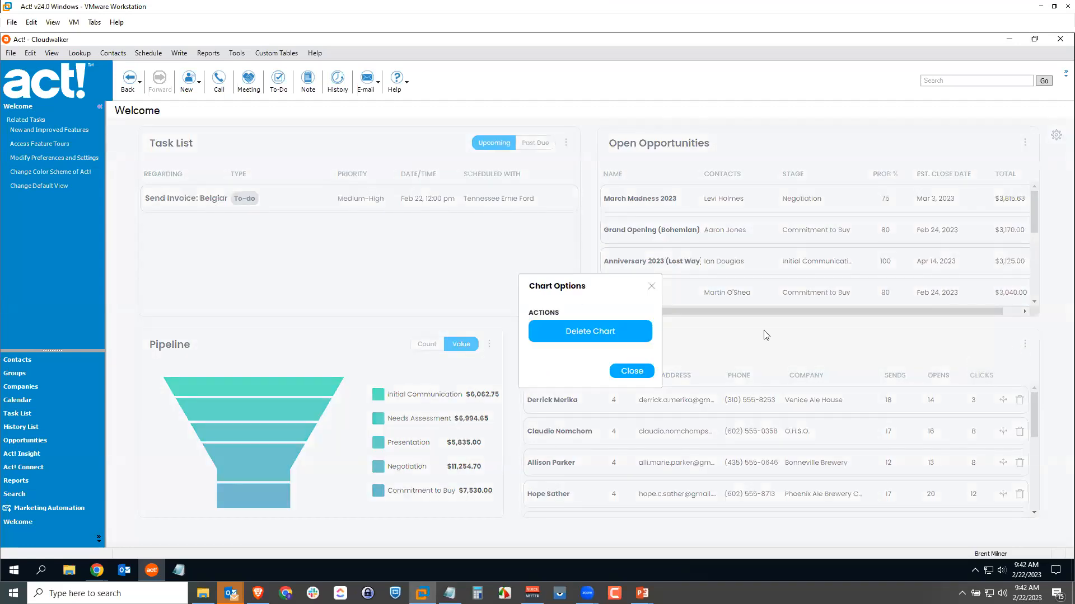
left_click(586, 335)
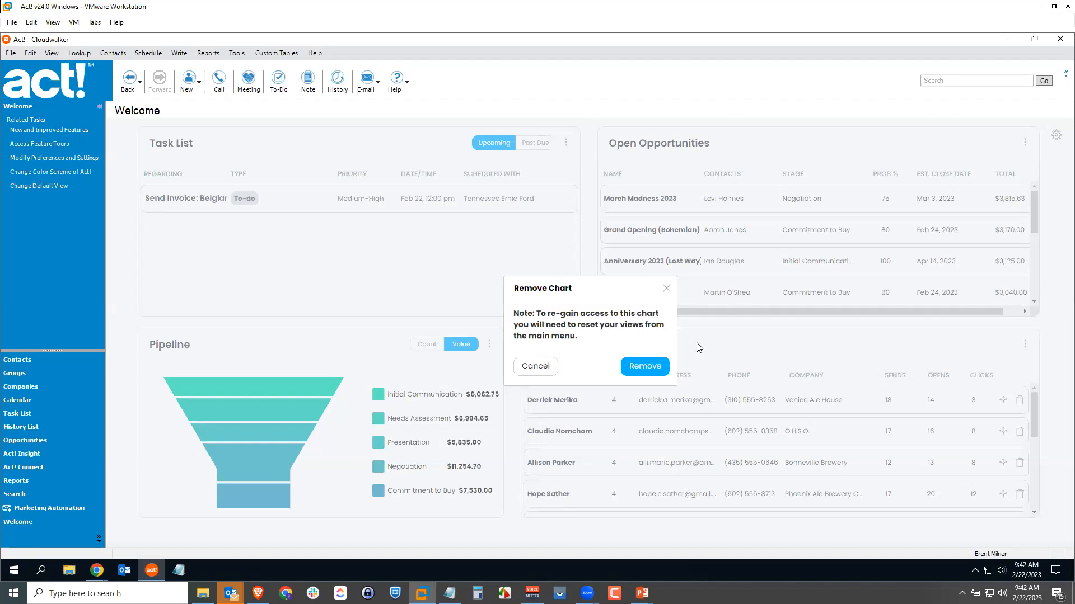
left_click(650, 366)
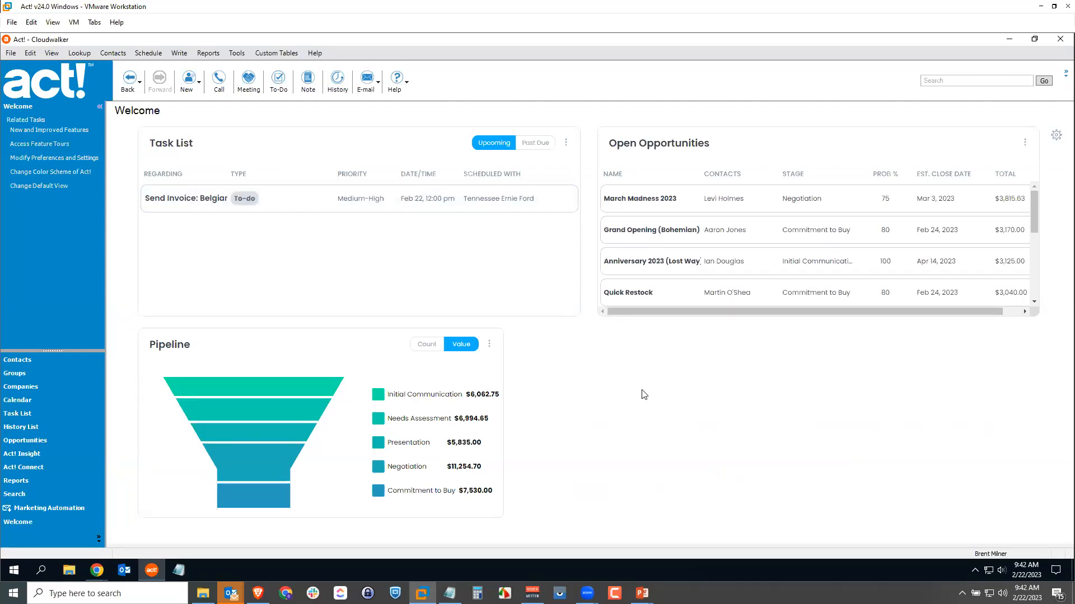
Enable dashboard resizing and rearrange the charts so the Task List sits beside the Pipeline and above Open Opportunities.
left_click(1057, 137)
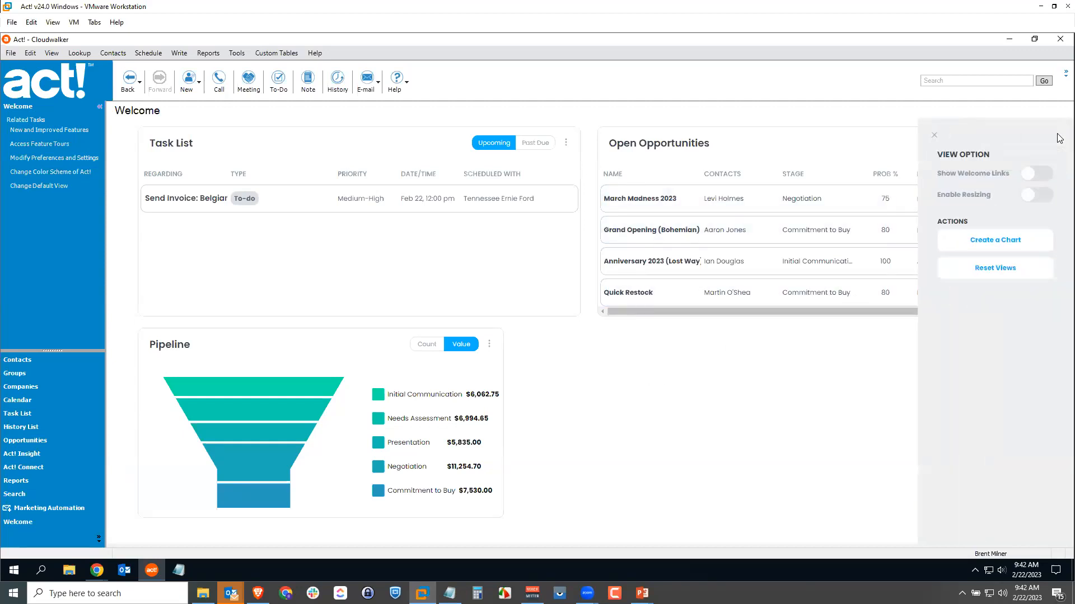
left_click(1028, 203)
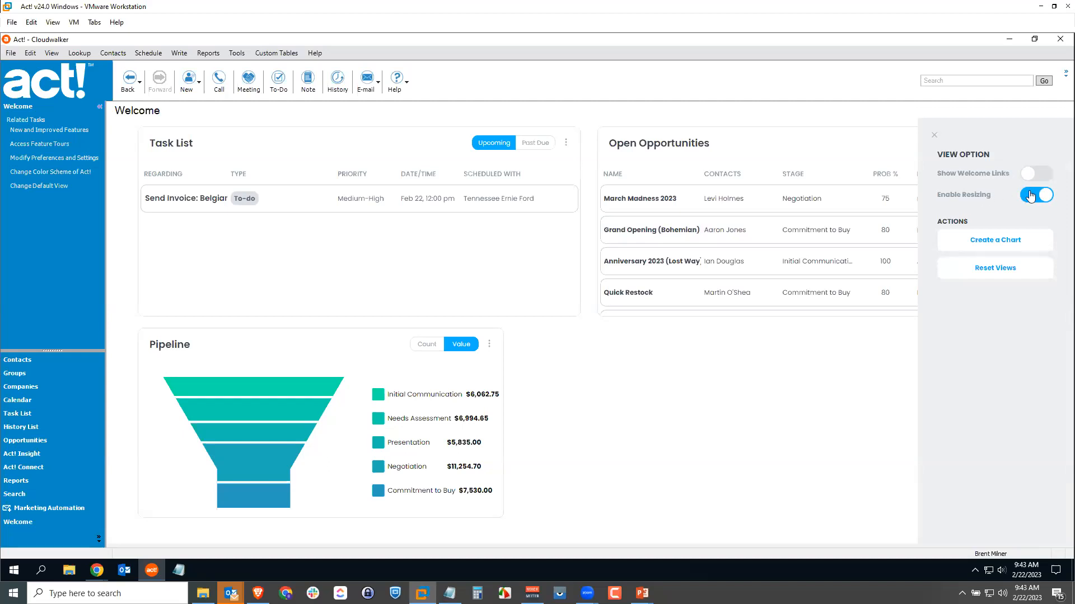
left_click(934, 135)
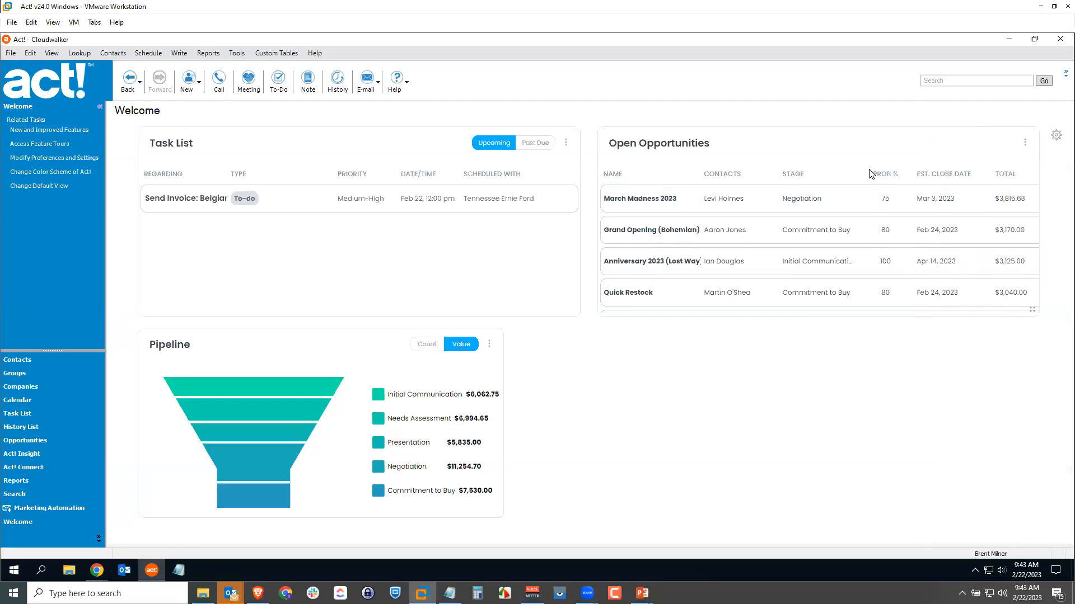
left_click_drag(747, 157, 694, 338)
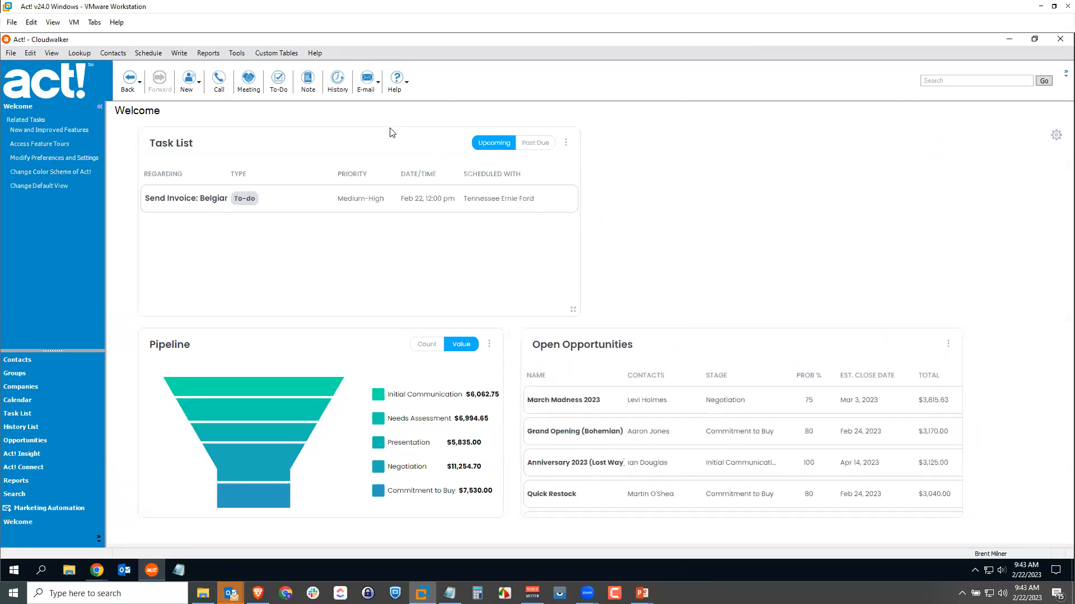
left_click_drag(389, 137, 749, 137)
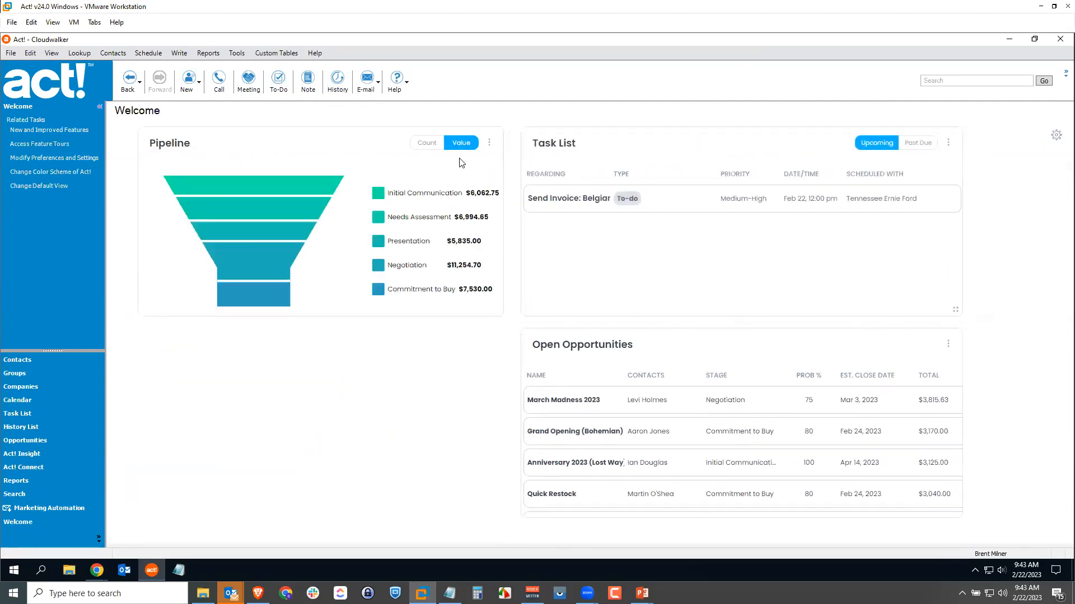
Stretch the Pipeline chart to about twice its height and shrink the Task List to about half its height.
left_click_drag(496, 311, 504, 508)
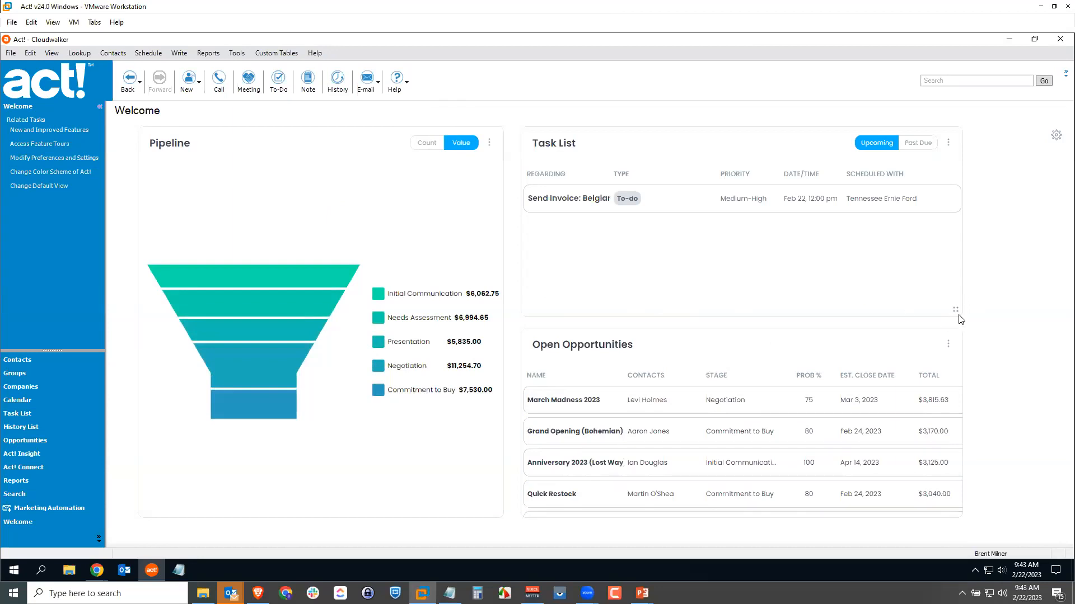
left_click_drag(955, 311, 963, 224)
left_click_drag(788, 301, 886, 289)
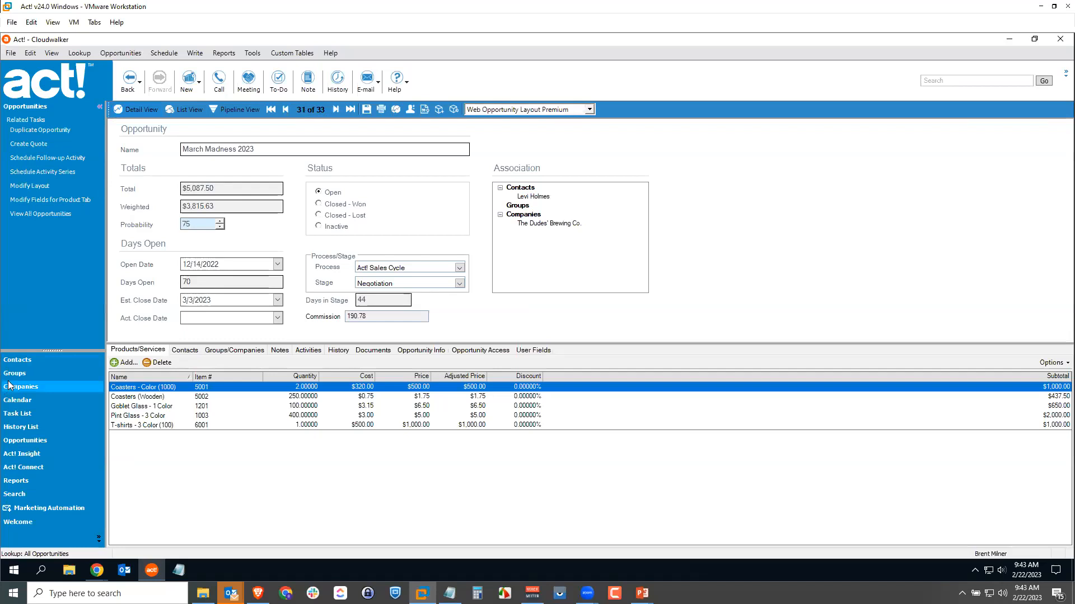
left_click(20, 521)
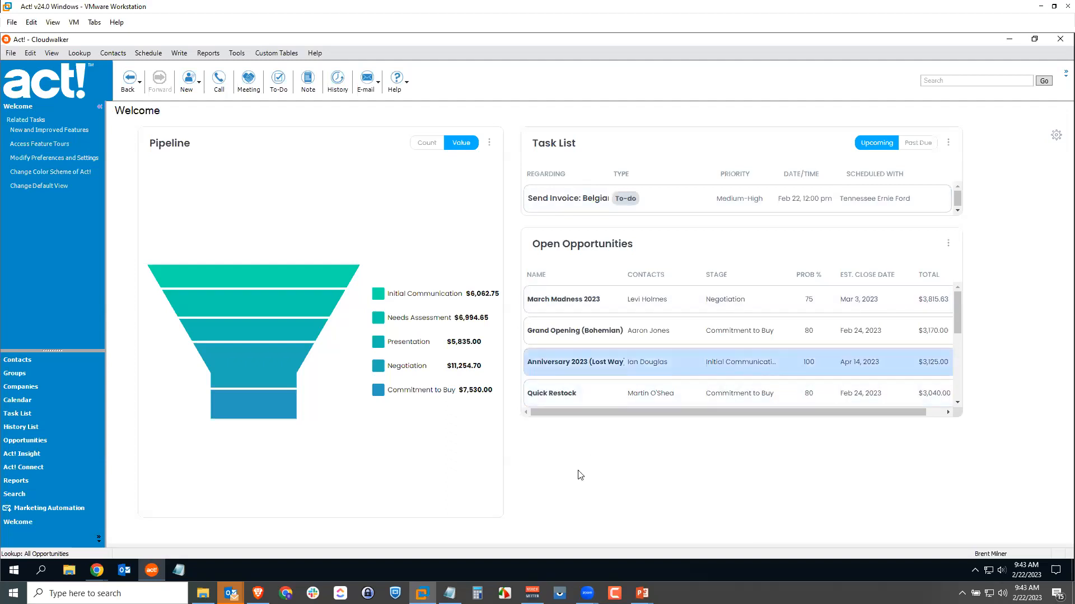
Turn dashboard resizing back on and shrink the Pipeline chart to about half its height.
left_click(1056, 136)
left_click(1029, 197)
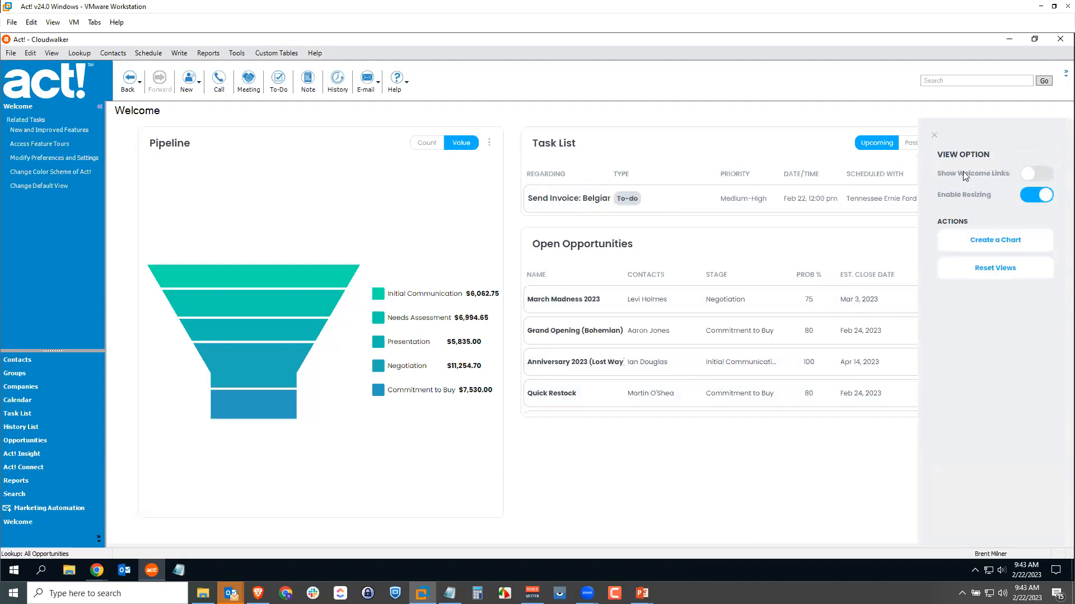
left_click(934, 134)
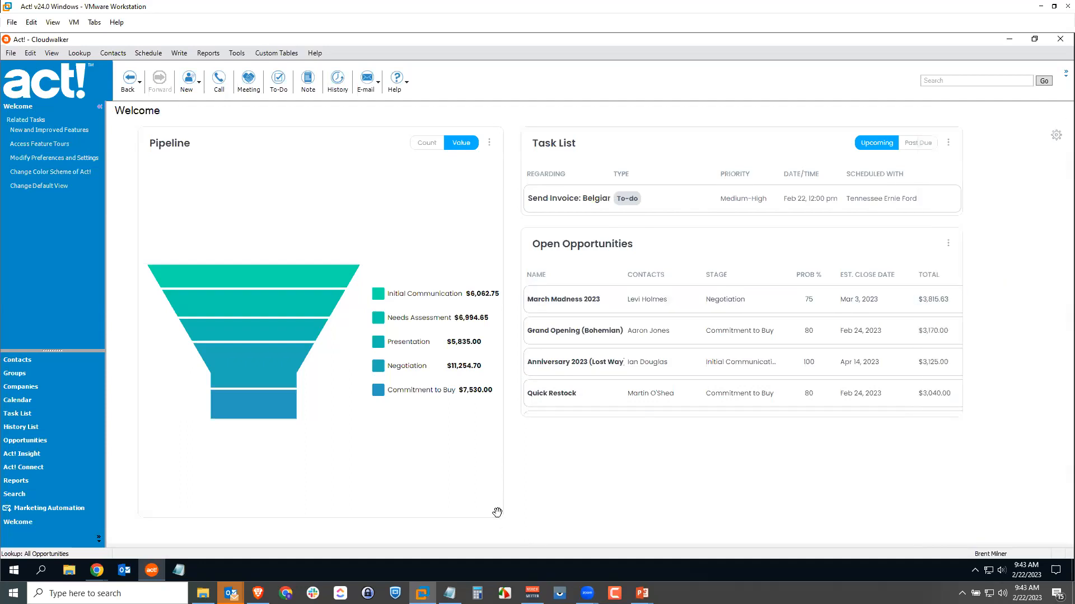
left_click_drag(496, 511, 496, 307)
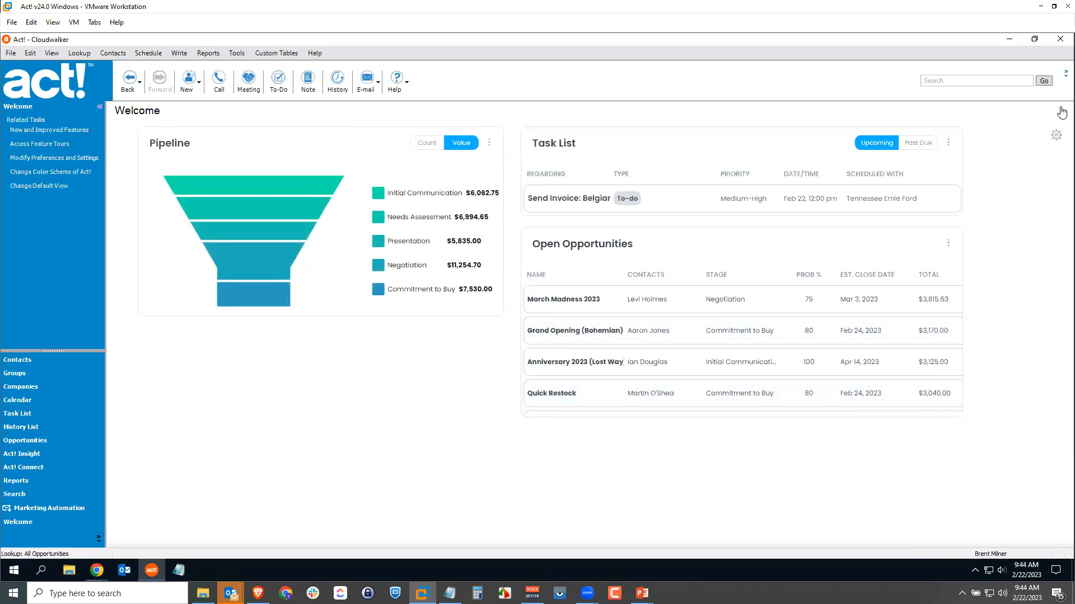
Create a custom column chart named "Activity Types" that counts the Activity Type field of the Activity entity.
left_click(1056, 136)
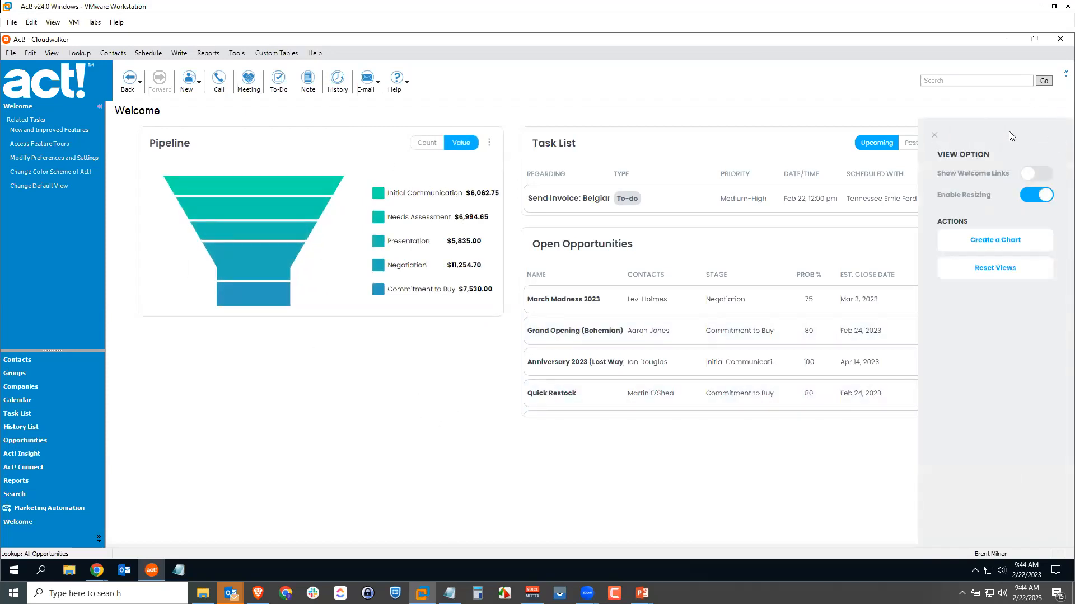
left_click(992, 247)
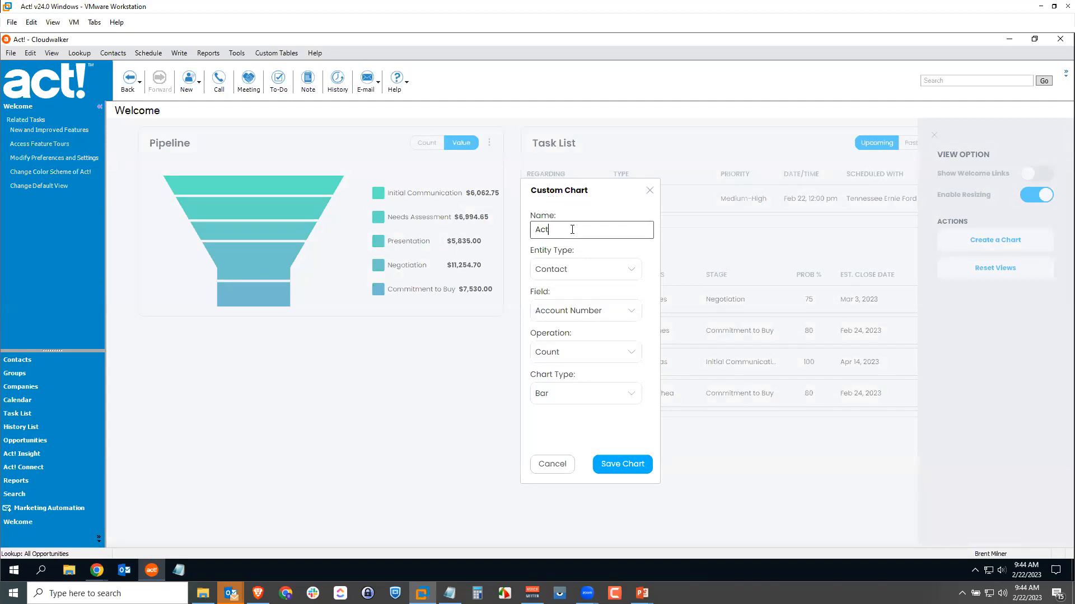
type("pes")
left_click(569, 271)
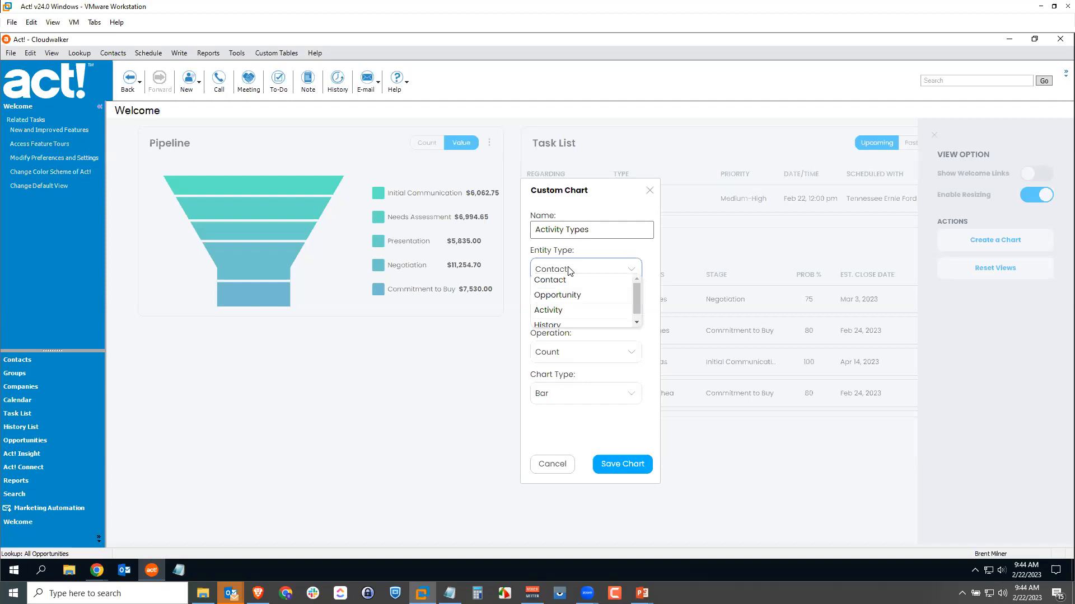
left_click(577, 302)
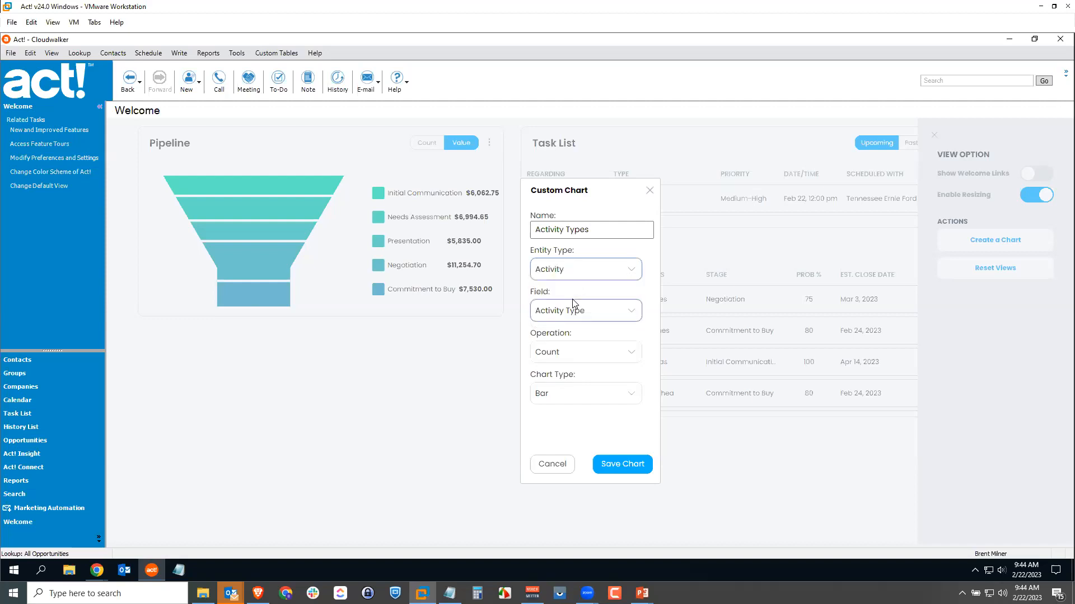
left_click(606, 312)
left_click(605, 320)
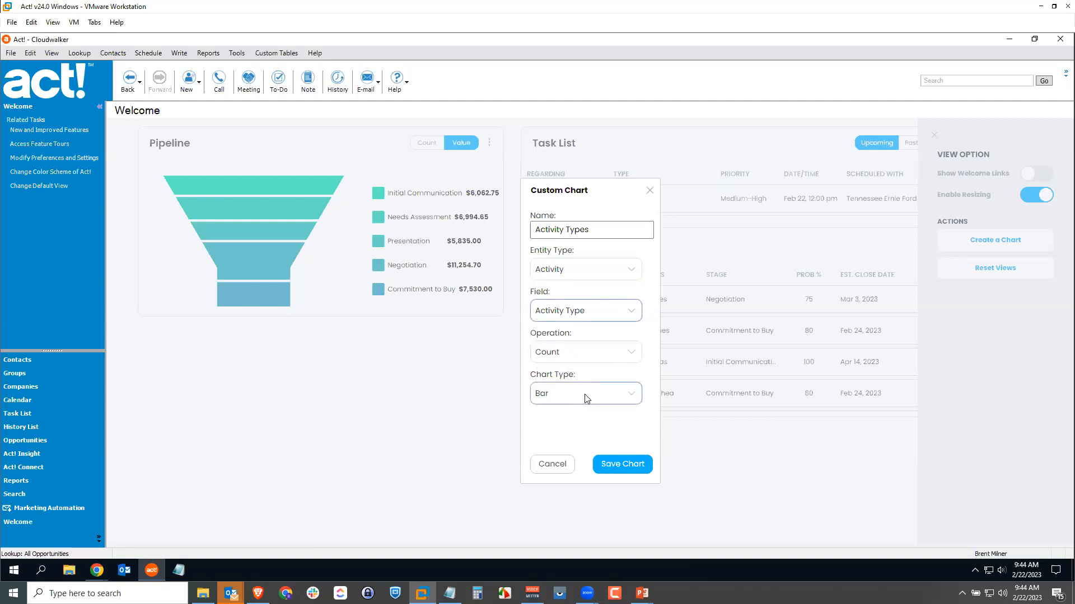
left_click(634, 398)
mouse_move(637, 425)
left_mouse_down()
mouse_move(639, 447)
mouse_move(635, 414)
left_mouse_up()
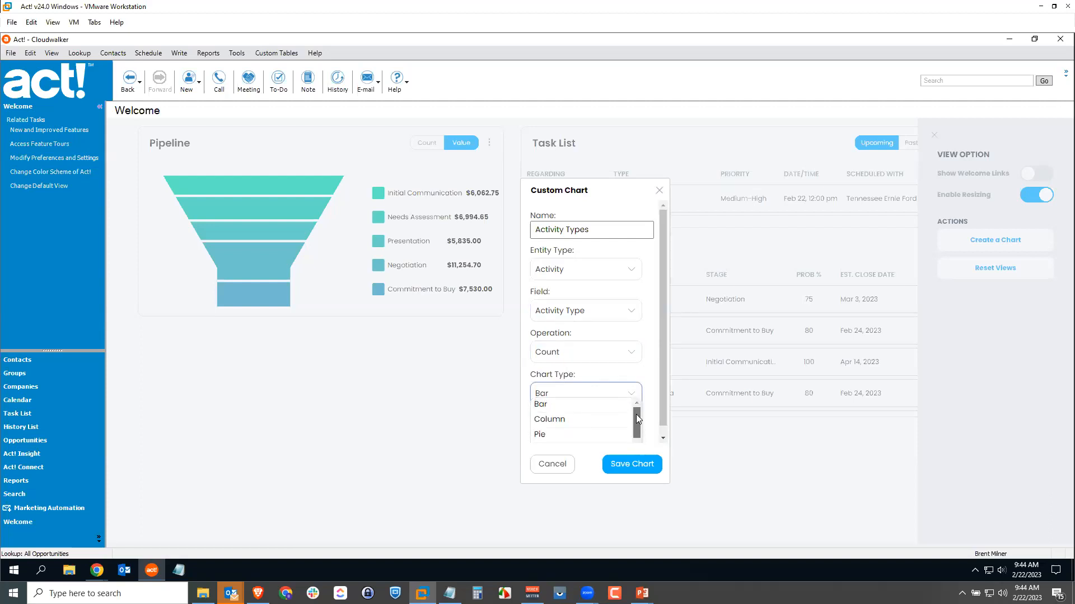
left_click(555, 425)
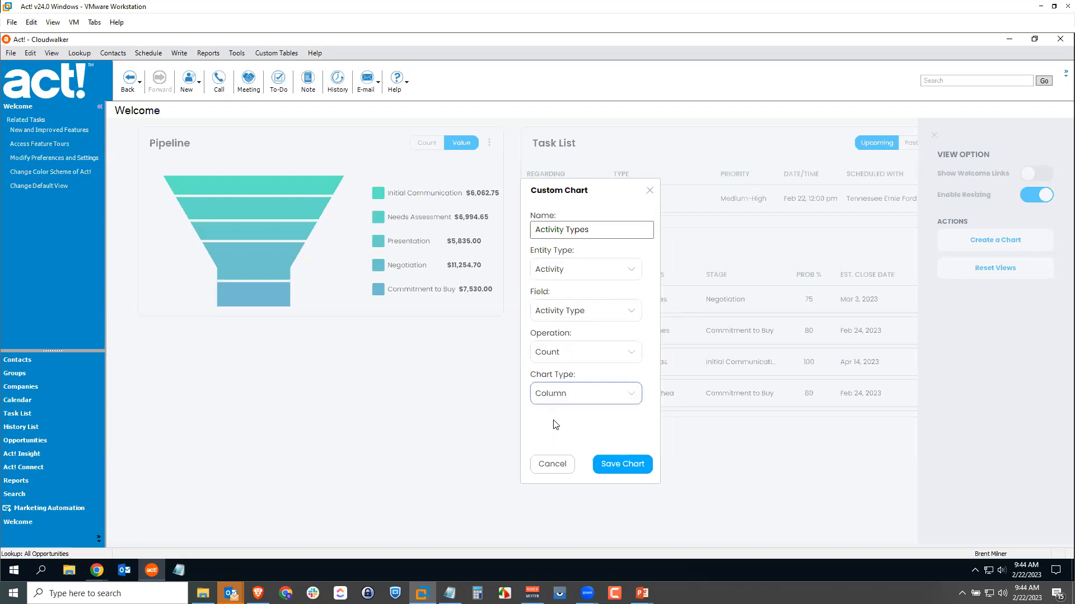
left_click(619, 465)
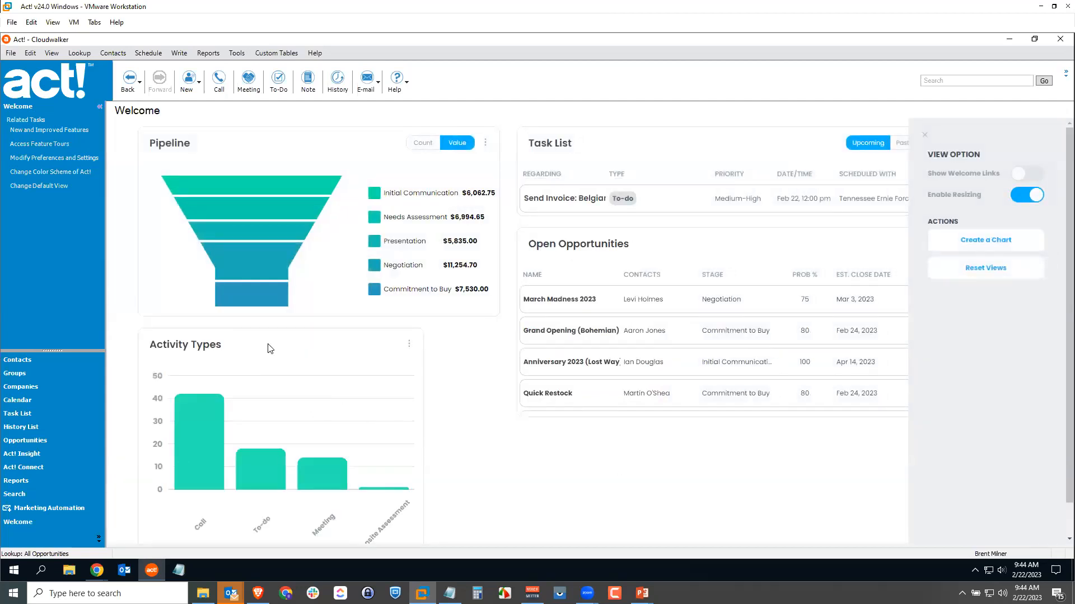
Widen the Activity Types chart to match the Pipeline chart's width and turn off dashboard resizing.
scroll(361, 425, "down", 1)
mouse_move(200, 425)
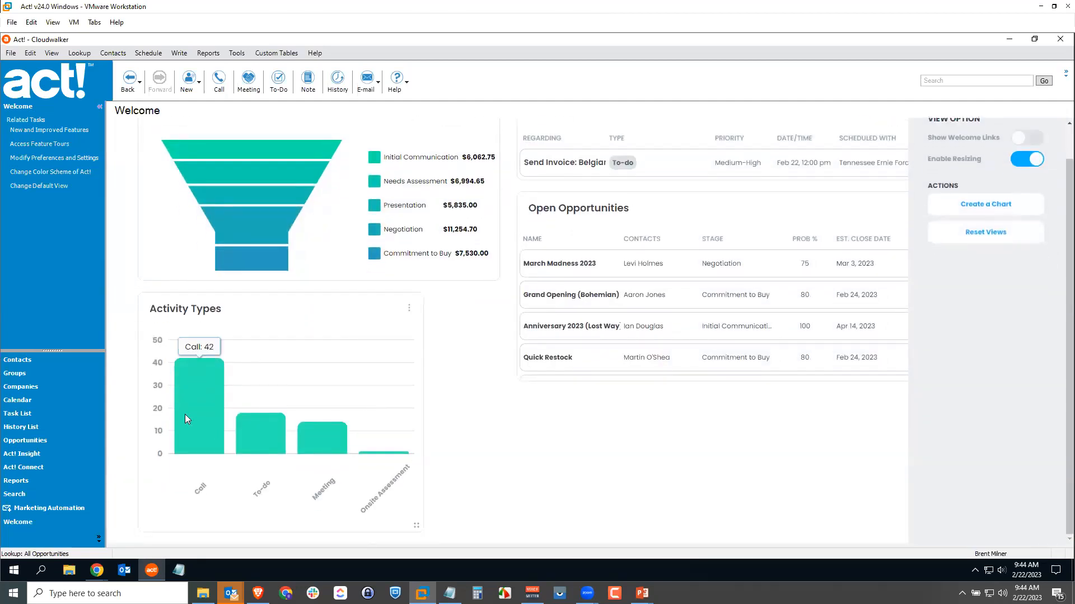
mouse_move(266, 440)
mouse_move(389, 457)
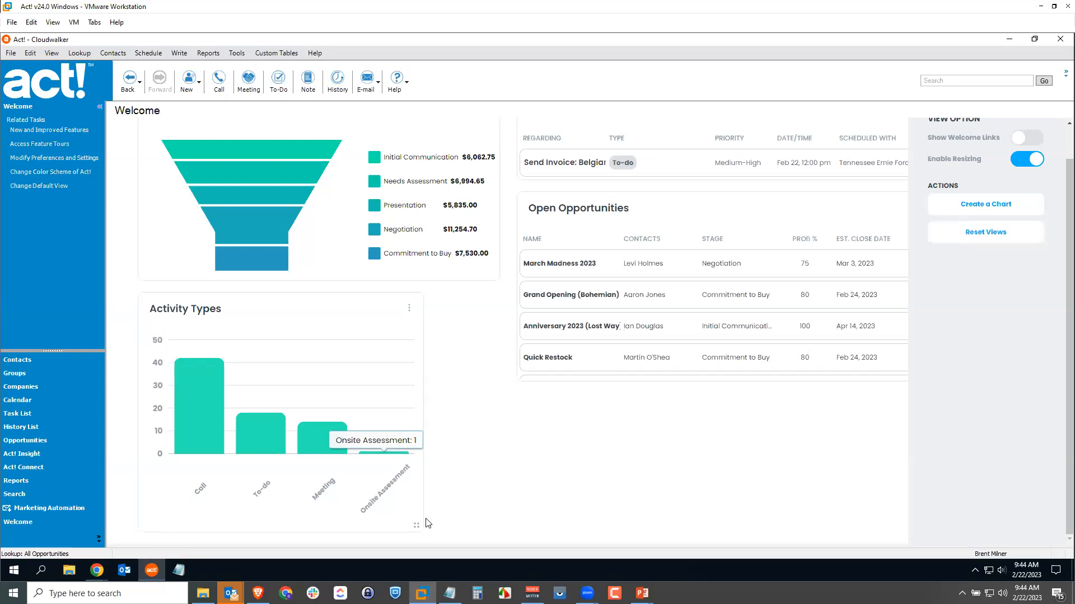
left_click_drag(416, 526, 531, 529)
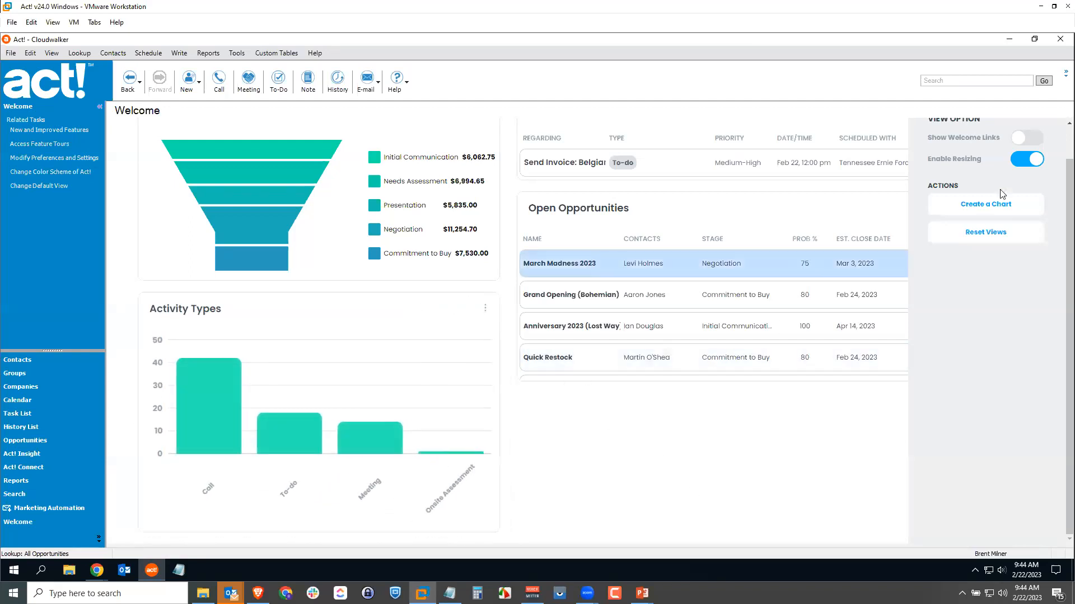
left_click(1031, 159)
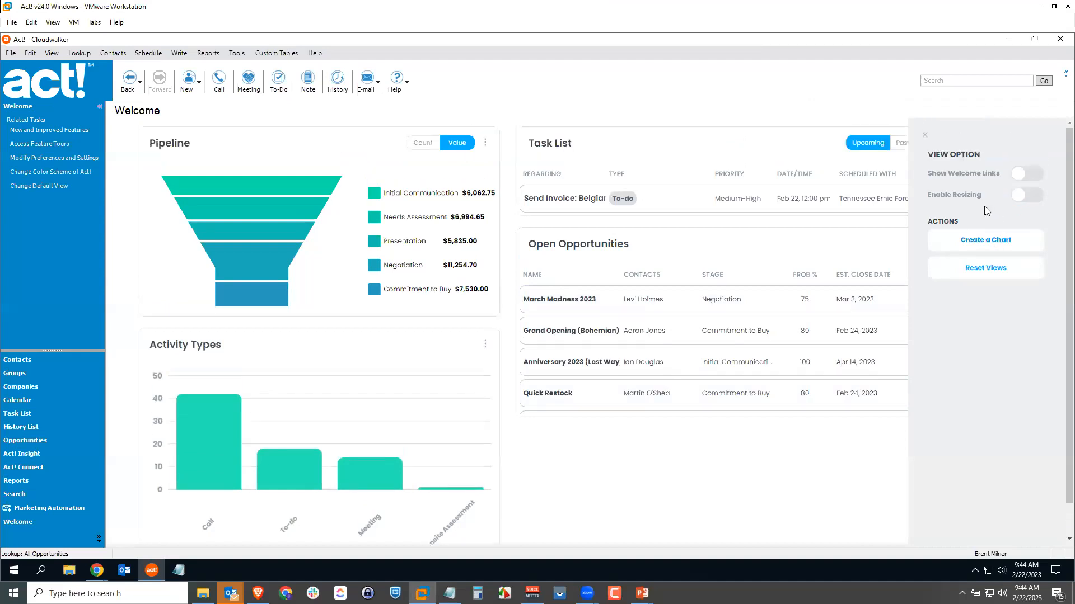
left_click(924, 135)
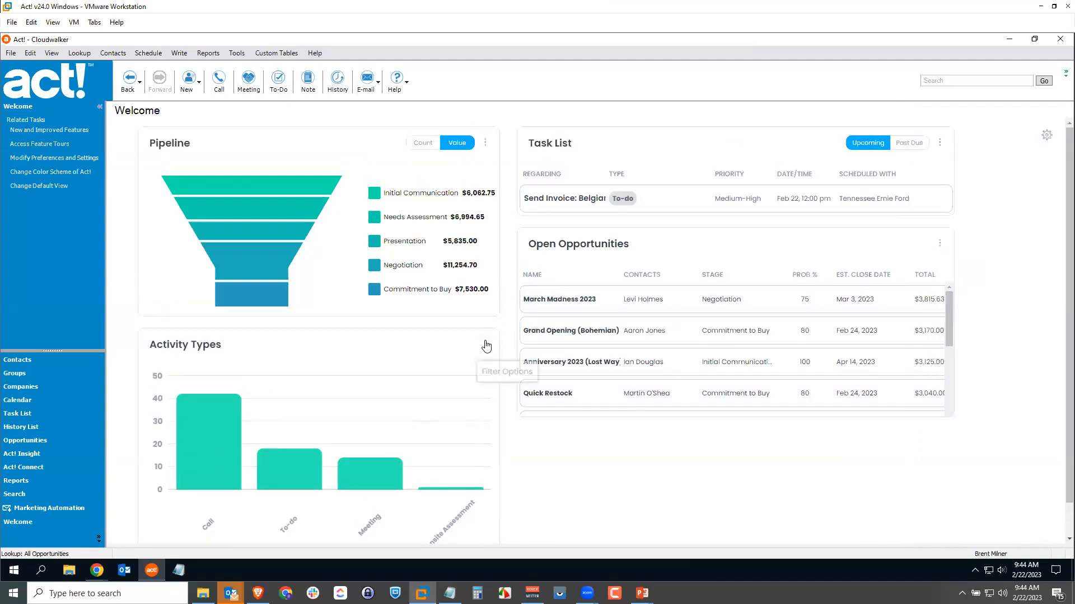
Filter the Activity Types chart to show Last Year with all activity types selected.
left_click(484, 344)
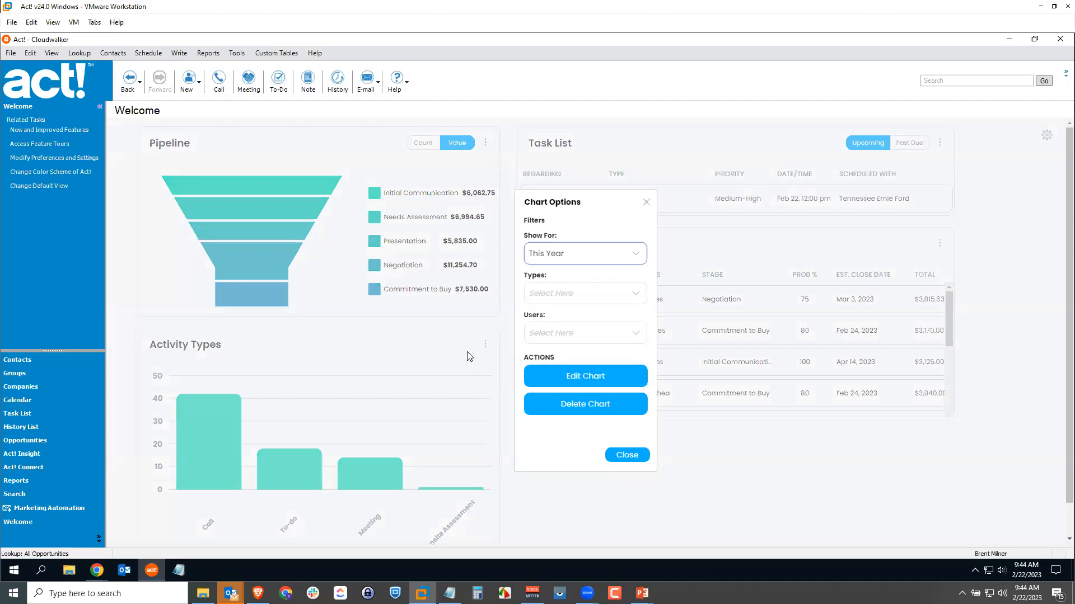
left_click(578, 258)
scroll(642, 304, "down", 3)
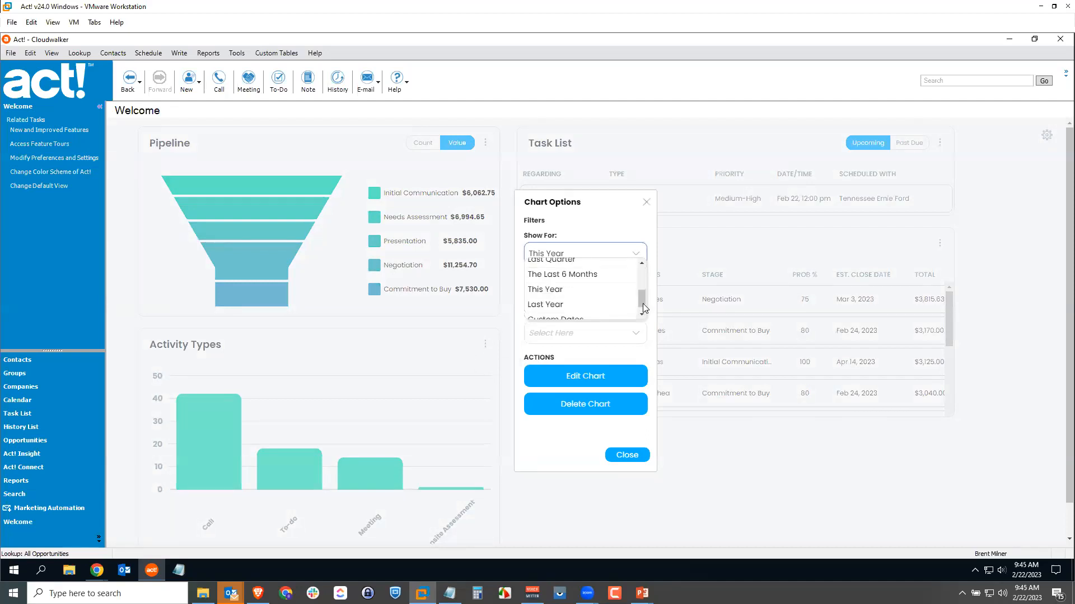
left_click(624, 279)
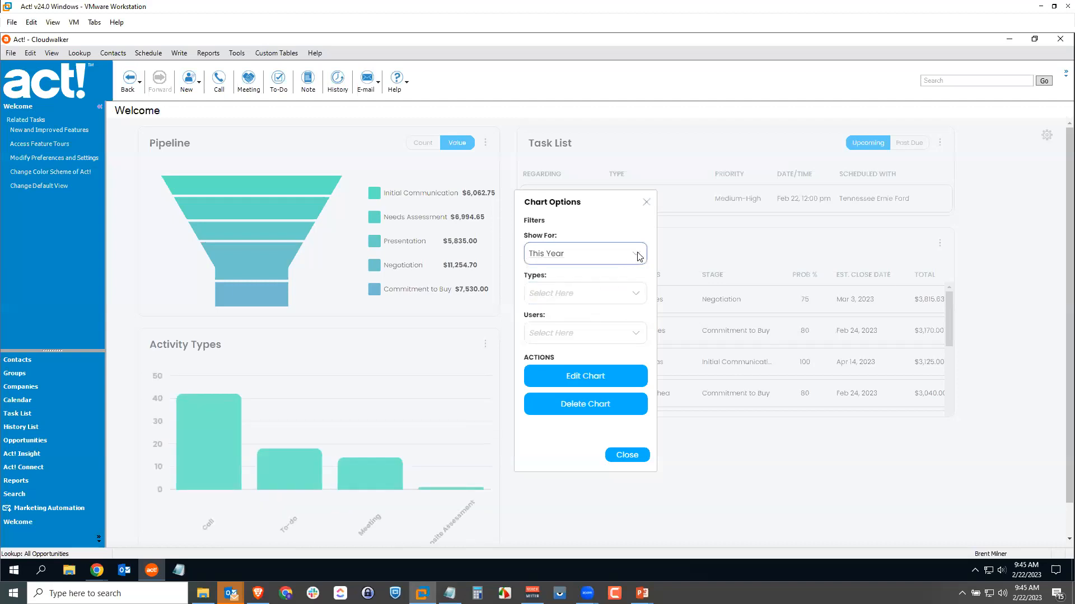
left_click(640, 256)
left_click(595, 298)
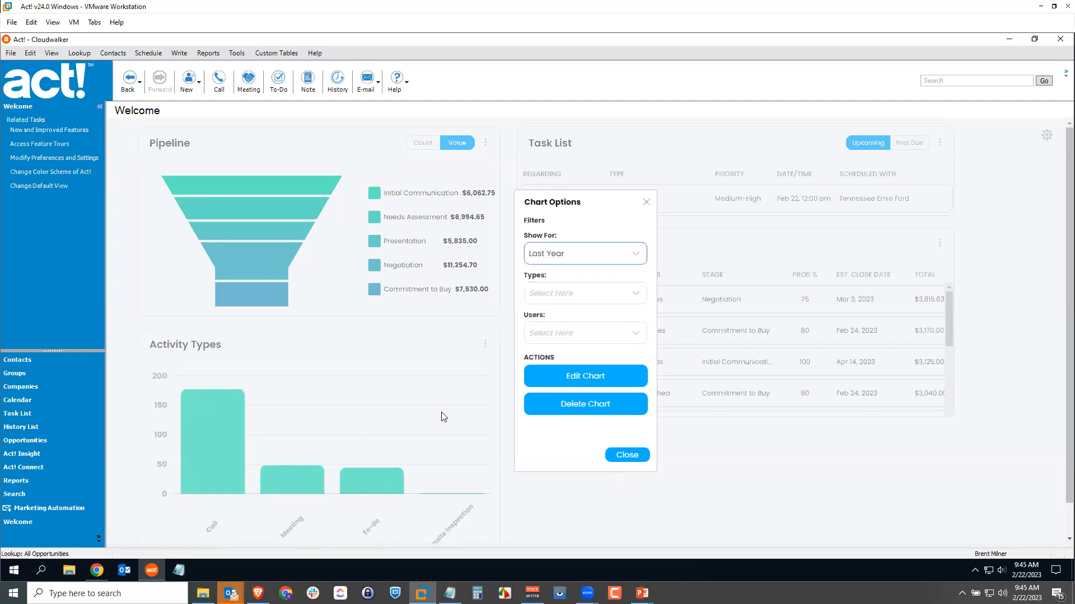
left_click(619, 294)
left_click(532, 307)
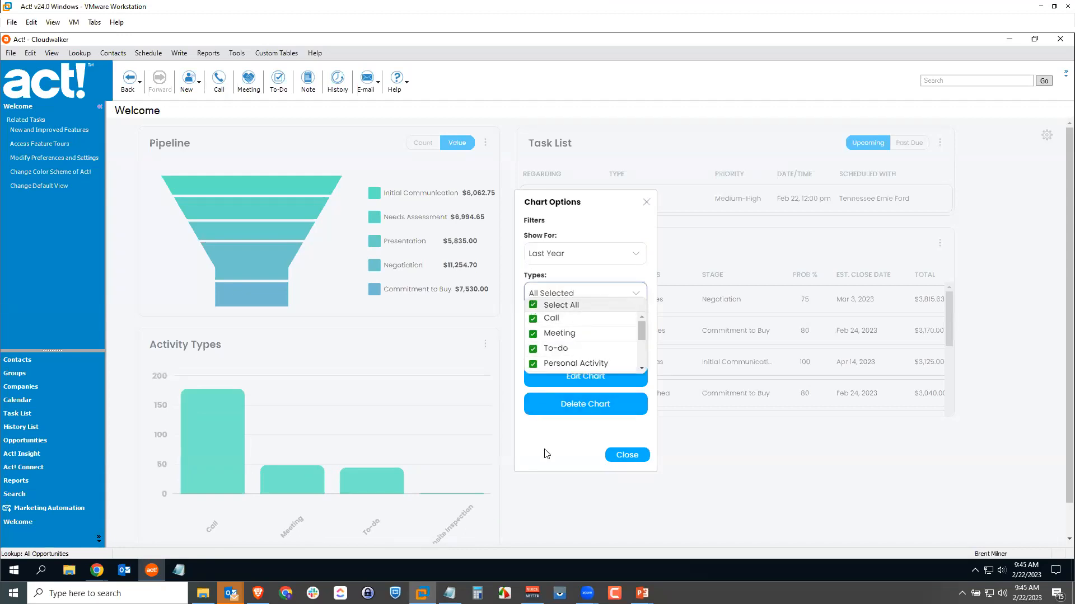
left_click(547, 452)
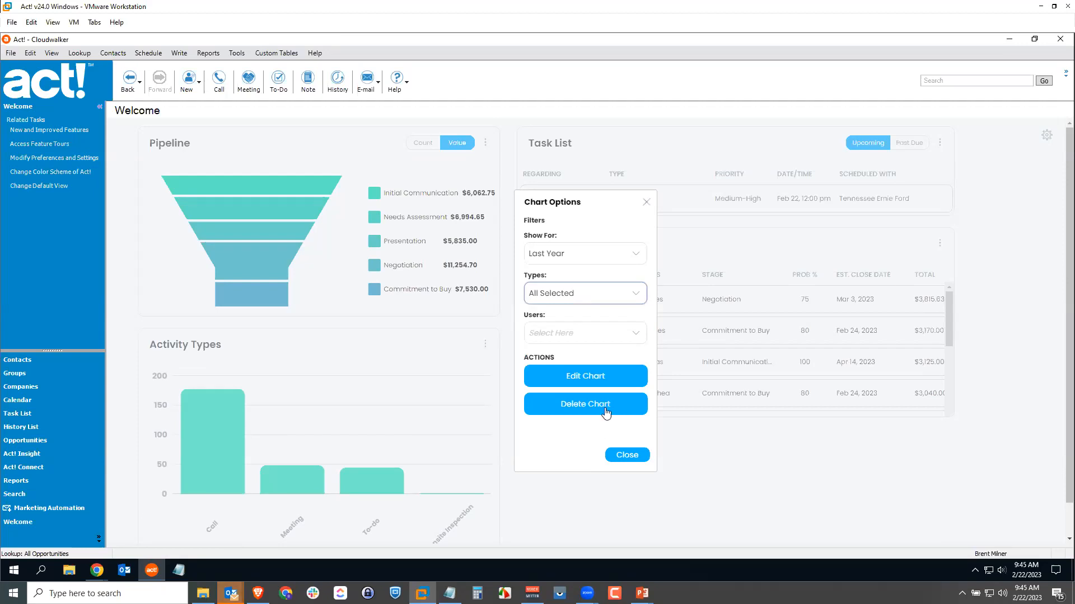
left_click(626, 455)
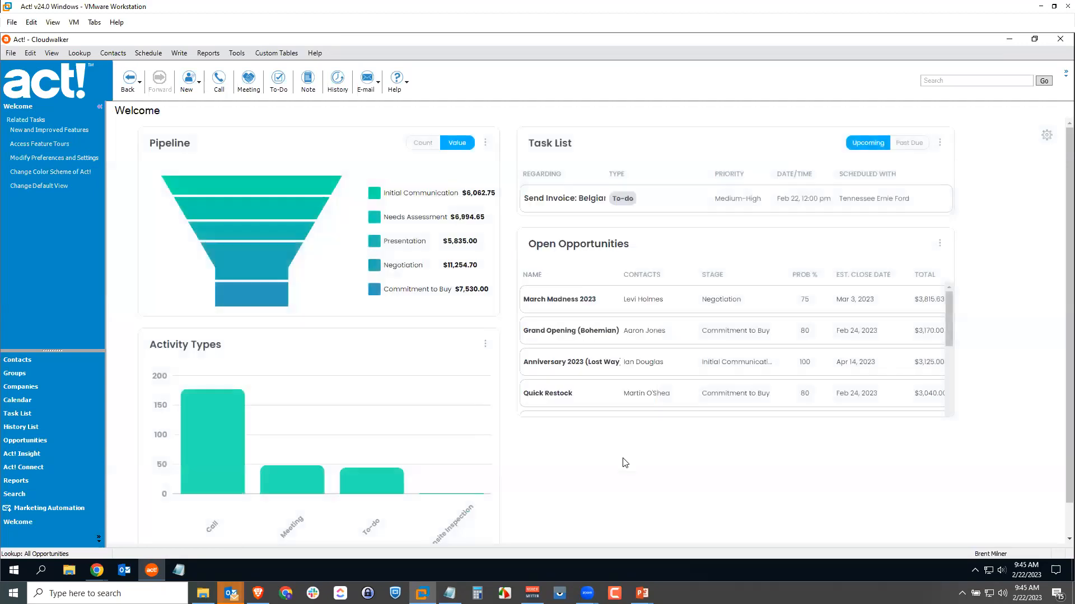
left_click(690, 392)
Reset the Welcome dashboard's views to their defaults and close the view options.
left_click(1046, 135)
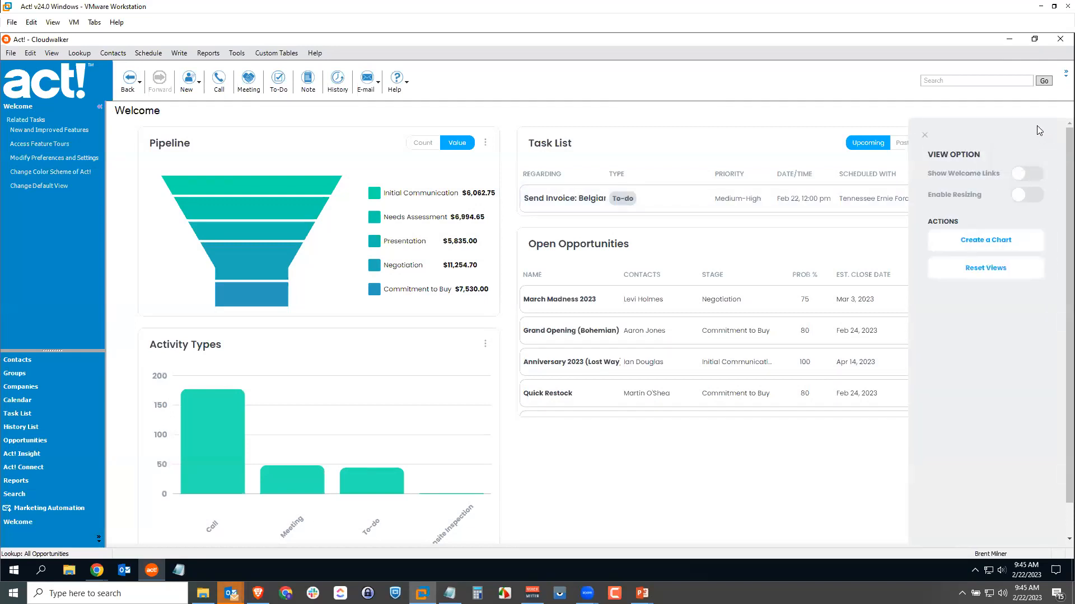
left_click(989, 273)
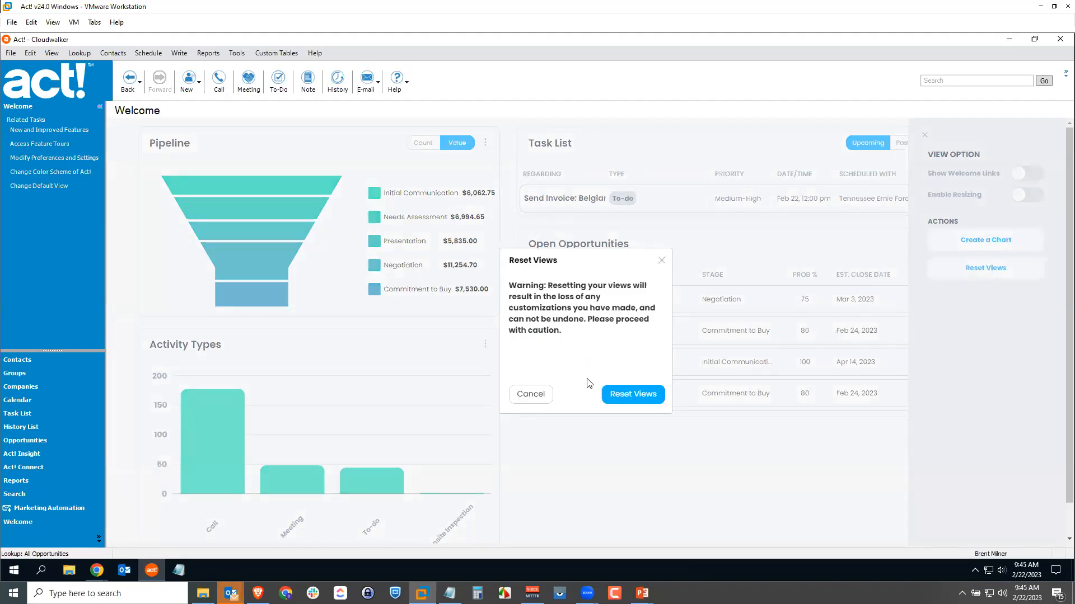
left_click(627, 395)
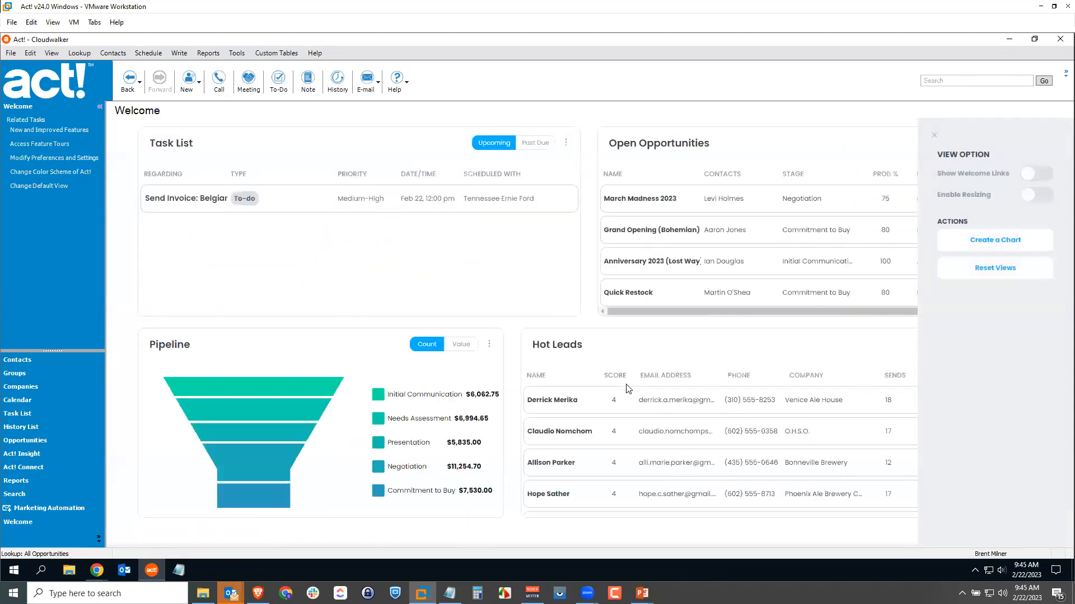
left_click(935, 134)
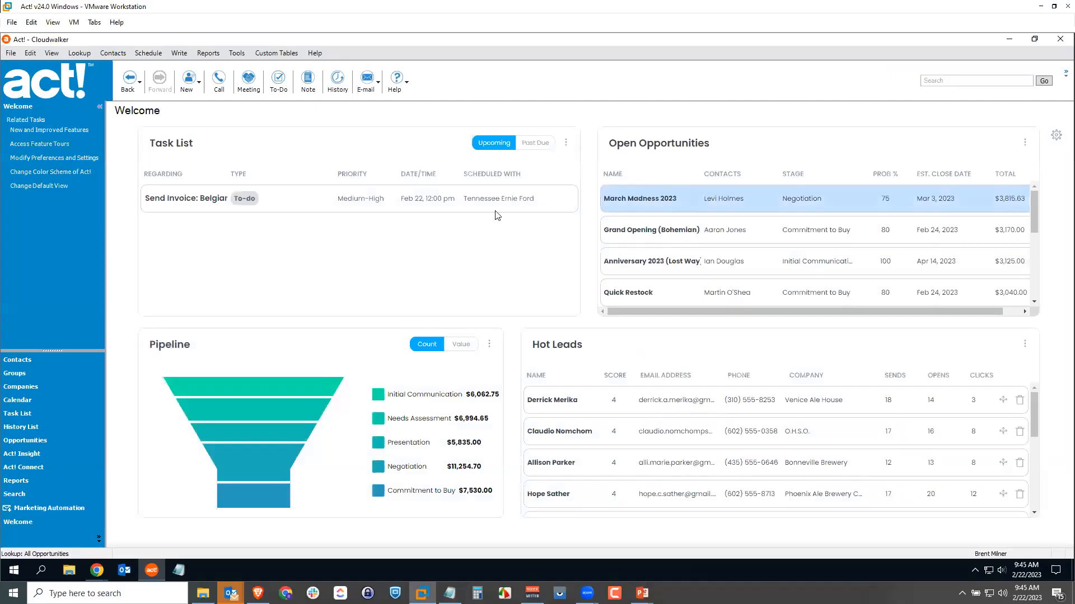
Open the Act! Insight dashboard and review its view options for resizing, views, fiscal year and charts.
left_click(55, 452)
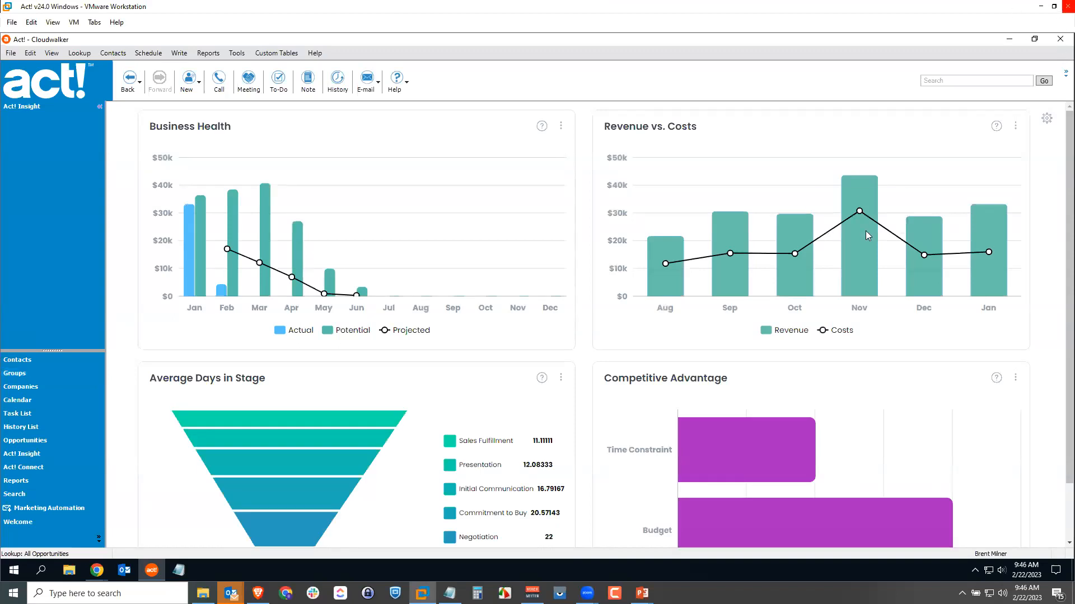
left_click(1047, 119)
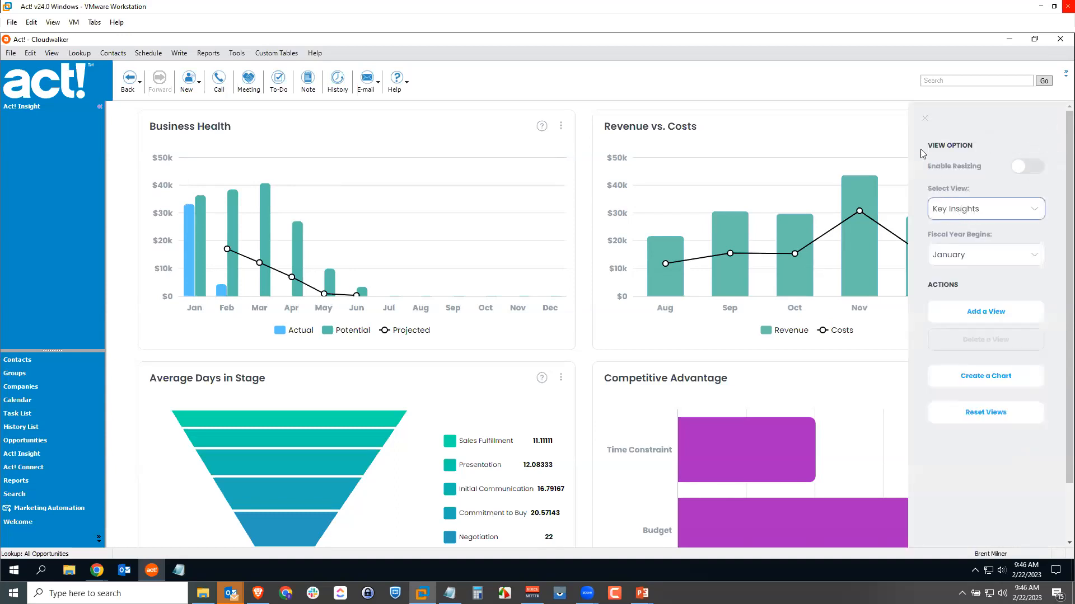
left_click(926, 119)
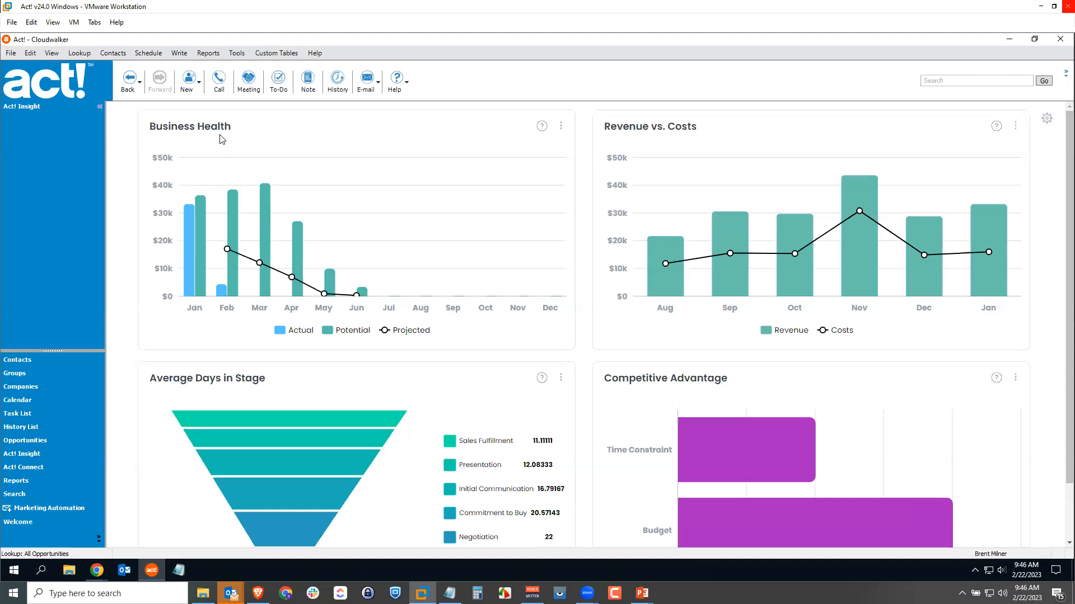
Filter the Business Health chart to show Last year and change its chart type to 3D.
left_click(561, 126)
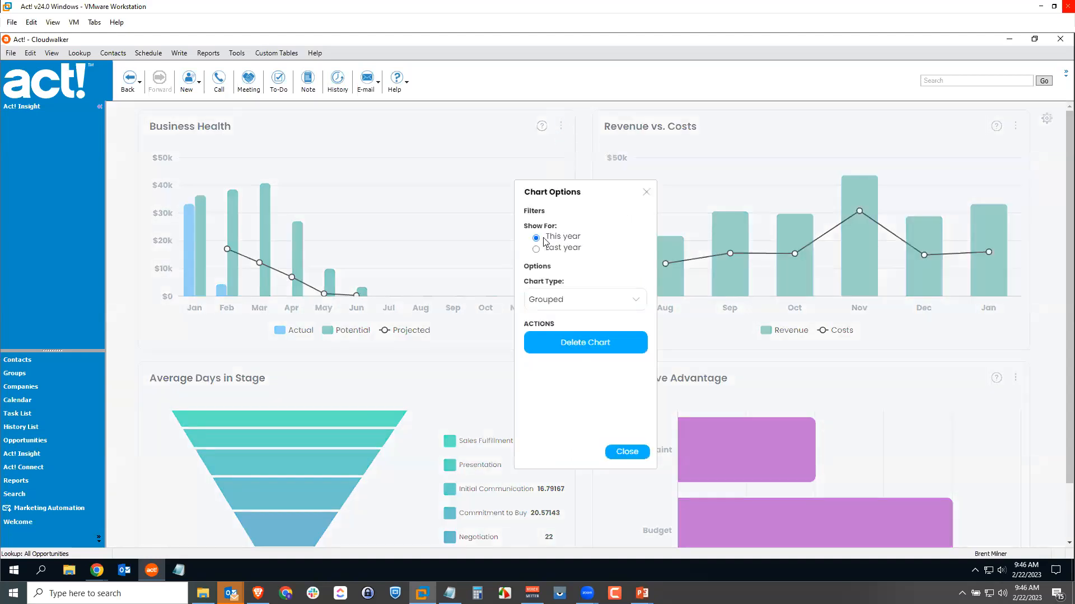
left_click(537, 251)
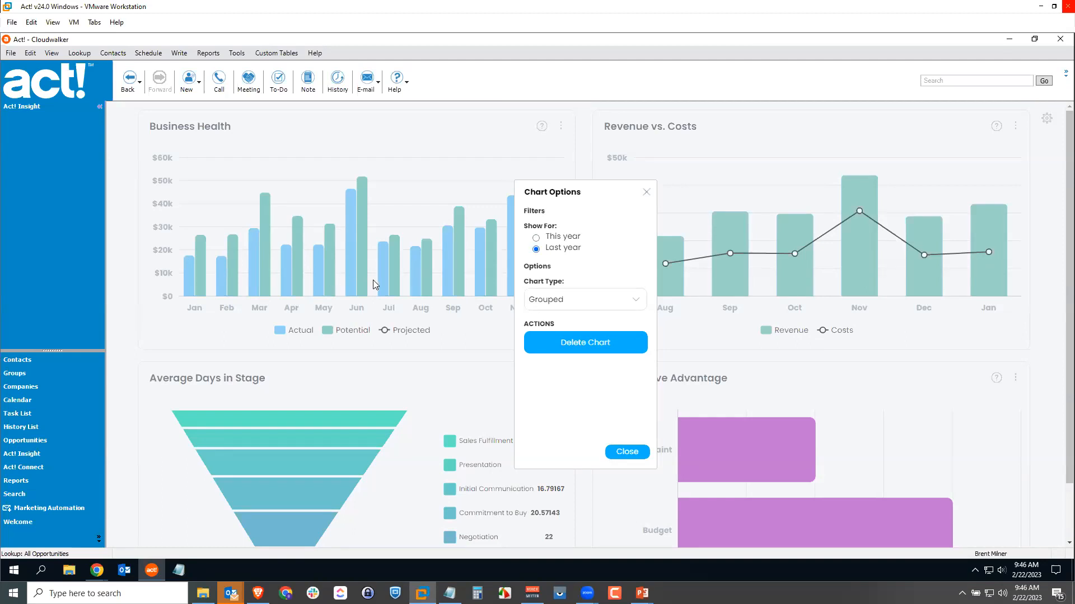
left_click(636, 305)
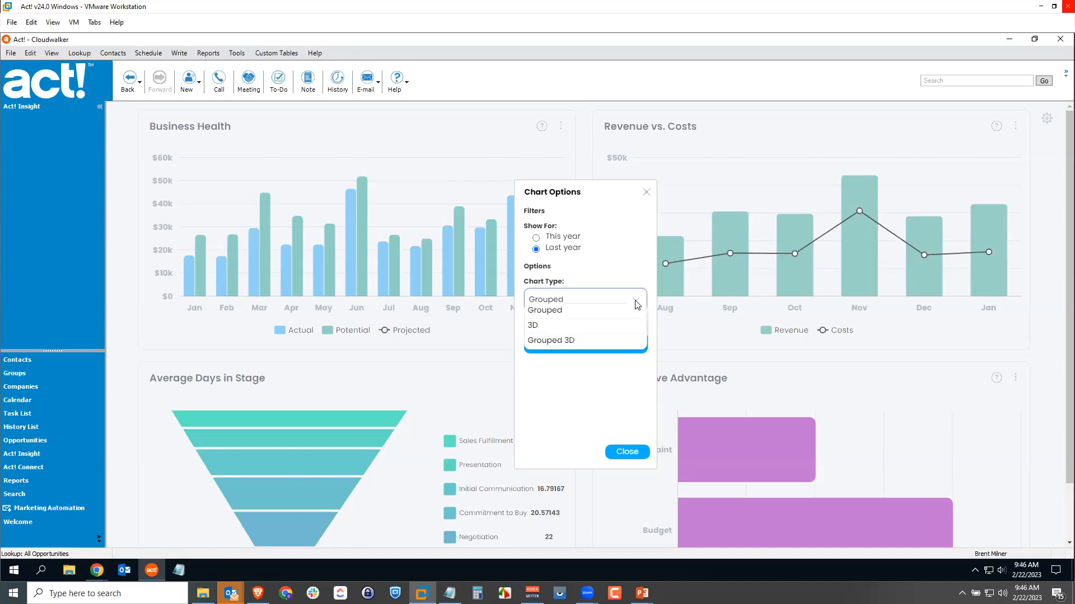
left_click(554, 332)
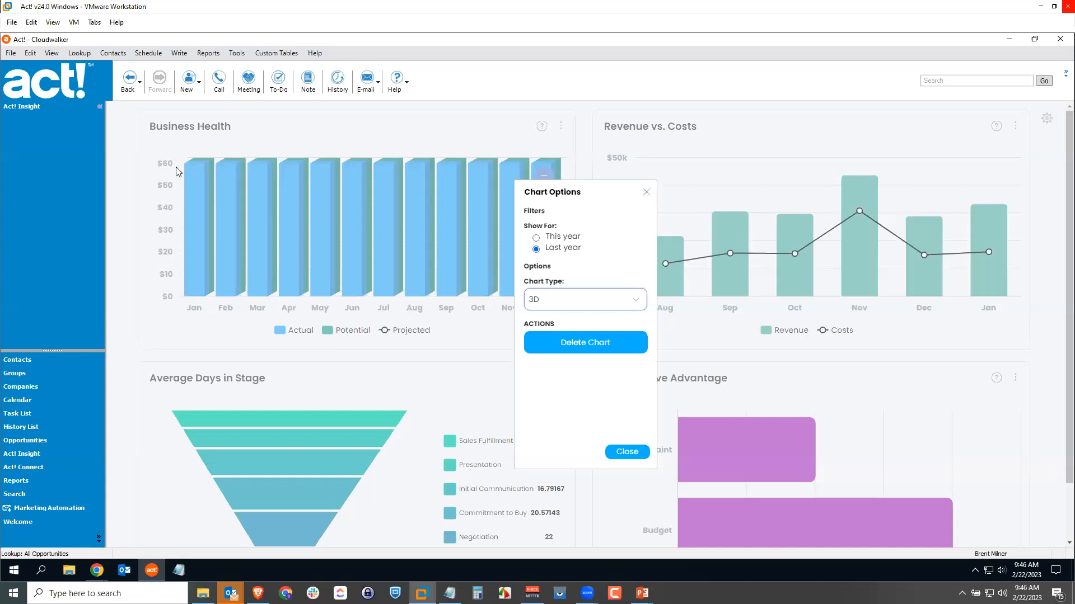
left_click(627, 451)
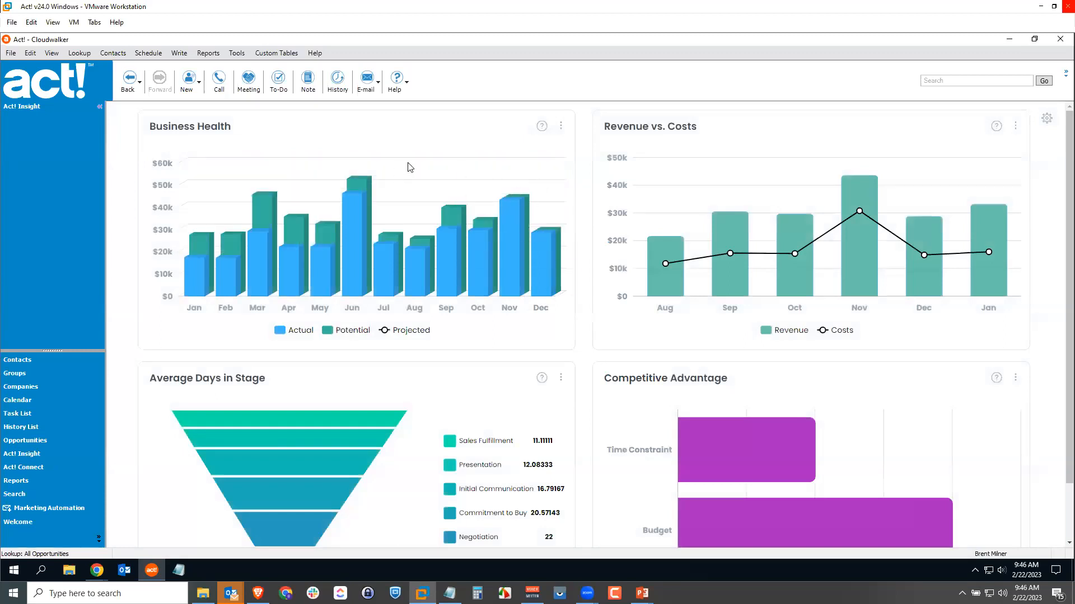
Set the Competitive Advantage chart's time range to Last Year and close its chart options.
mouse_move(365, 184)
scroll(882, 388, "down", 1)
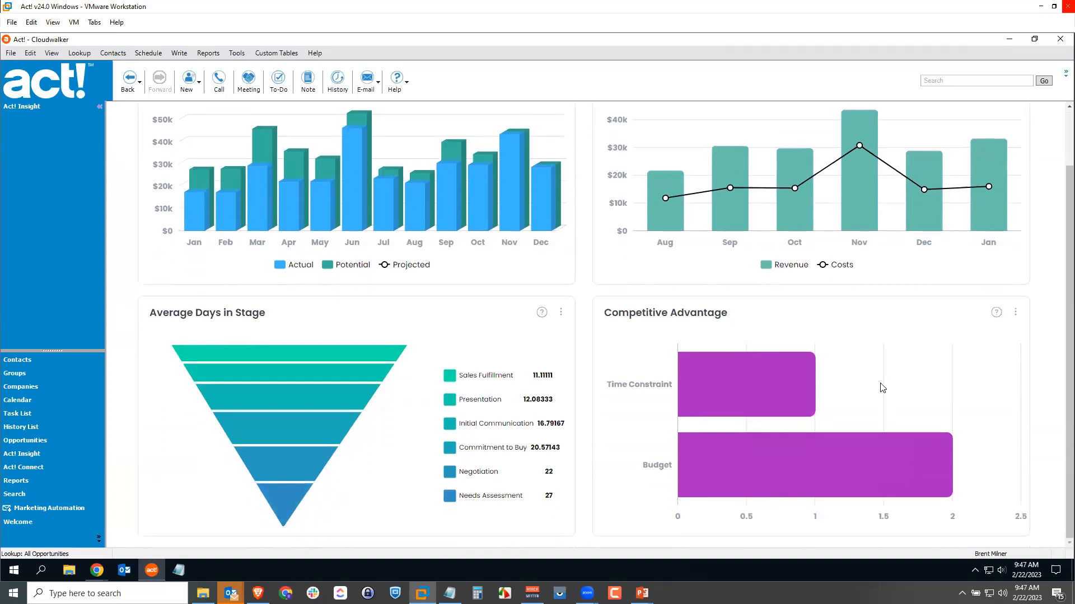
mouse_move(774, 386)
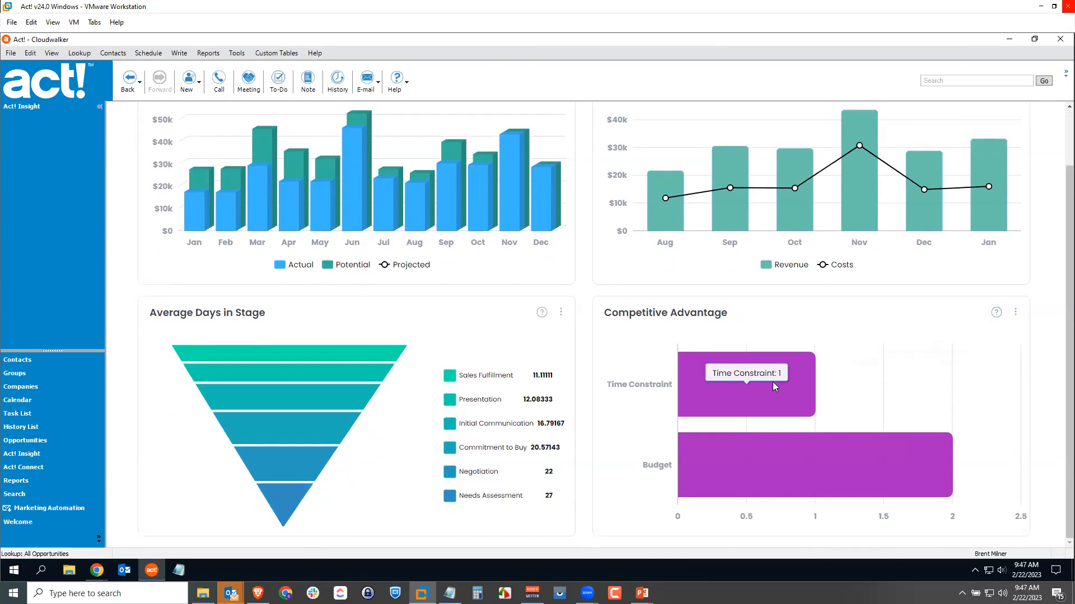
left_click(1015, 317)
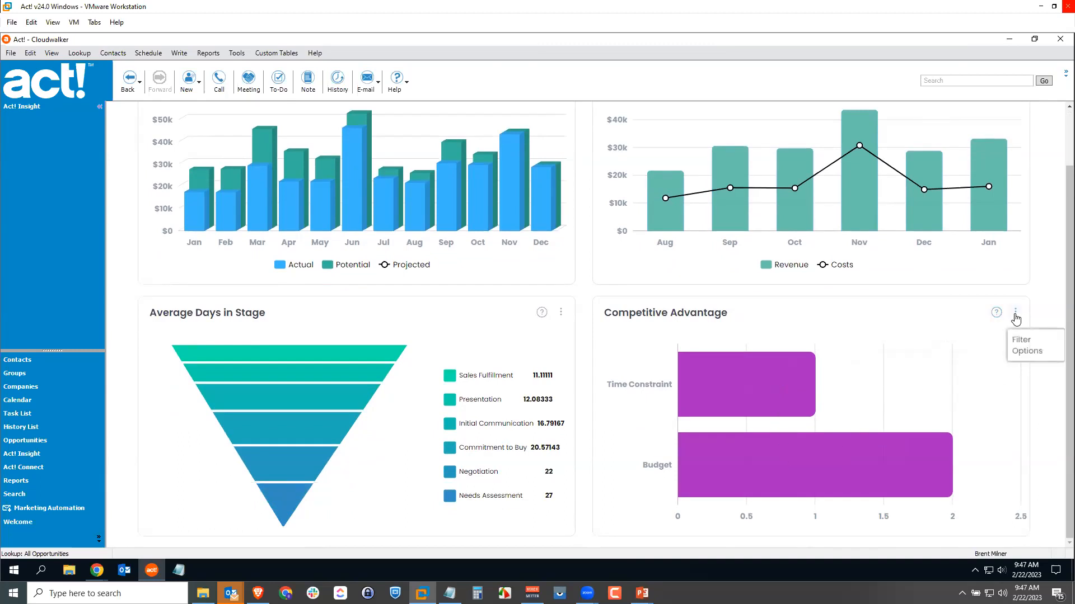
left_click(1021, 342)
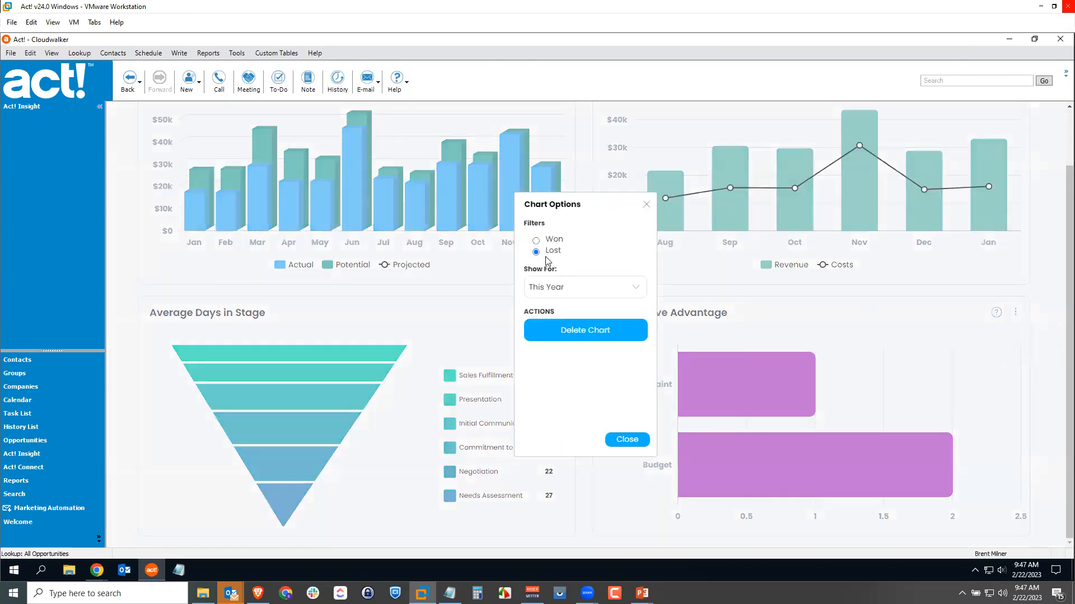
left_click(550, 292)
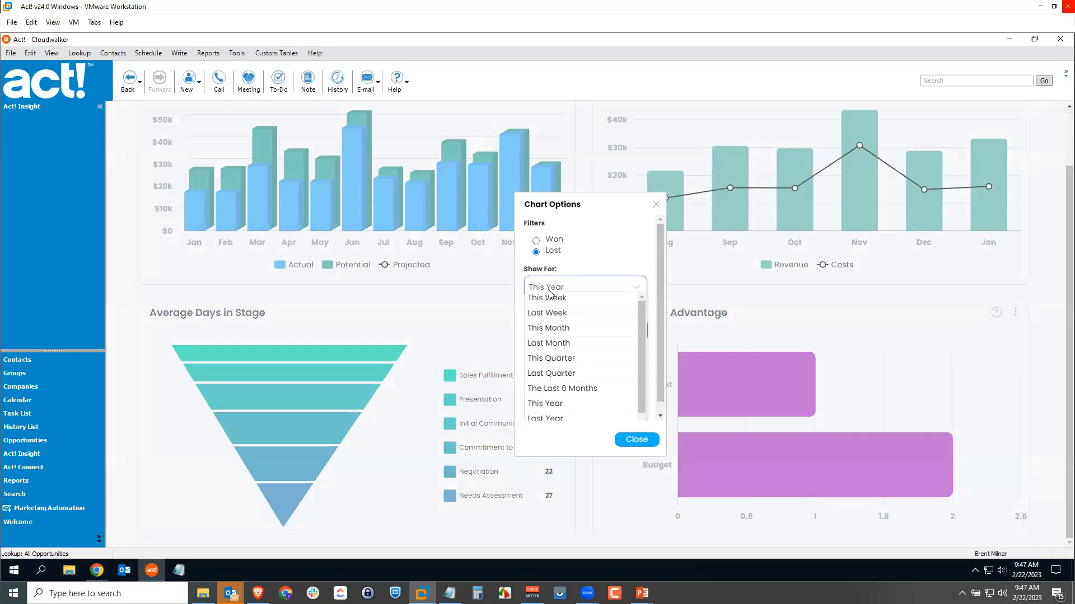
left_click(574, 419)
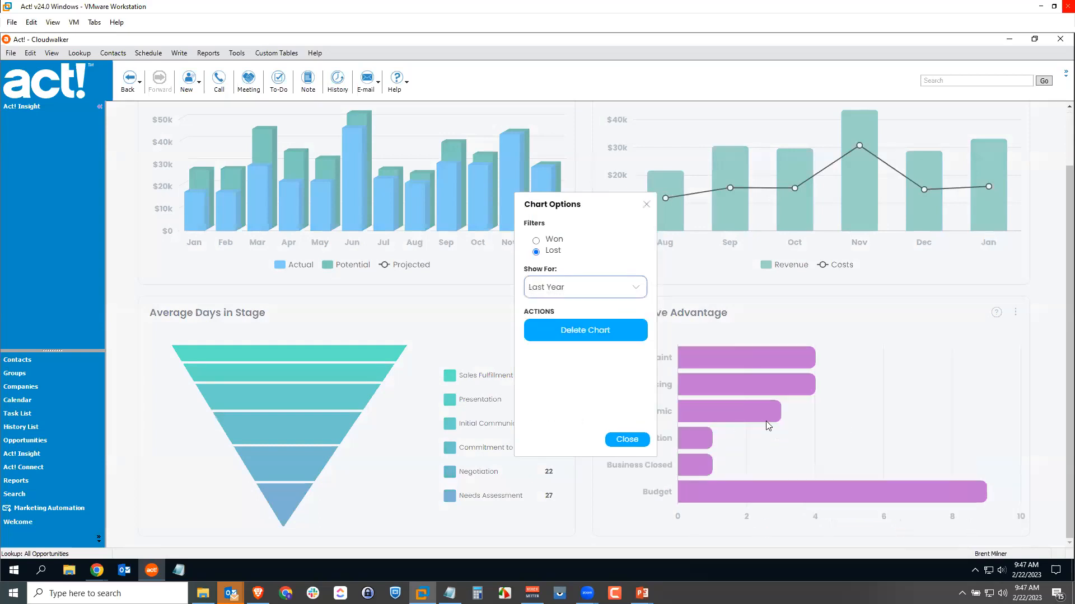
left_click(625, 440)
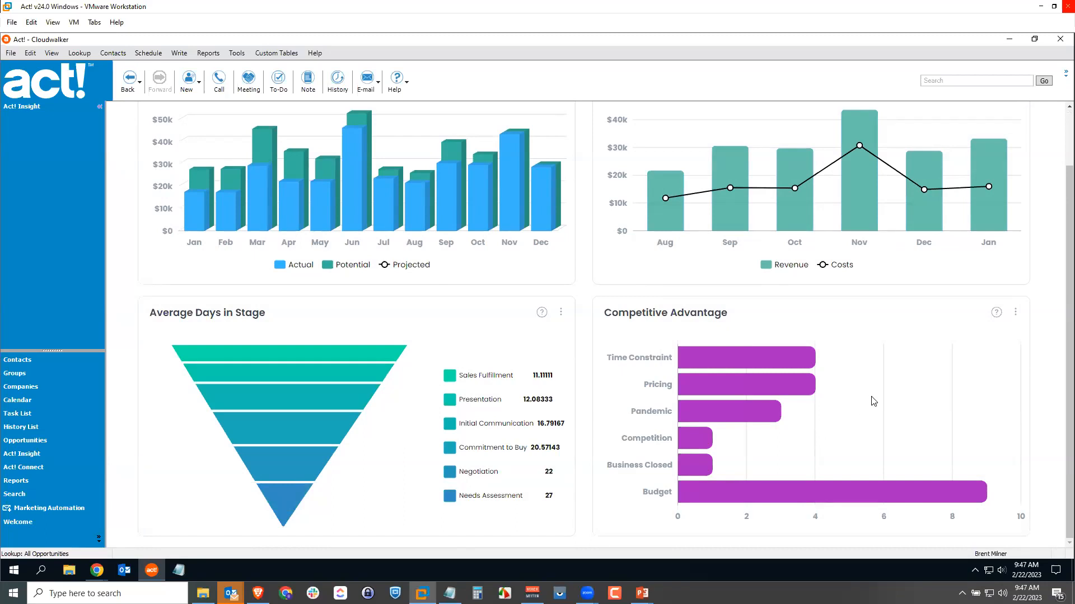
Switch the Act! Insight dashboard to the Sales Metrics view and close the view options.
scroll(871, 400, "up", 2)
left_click(1045, 119)
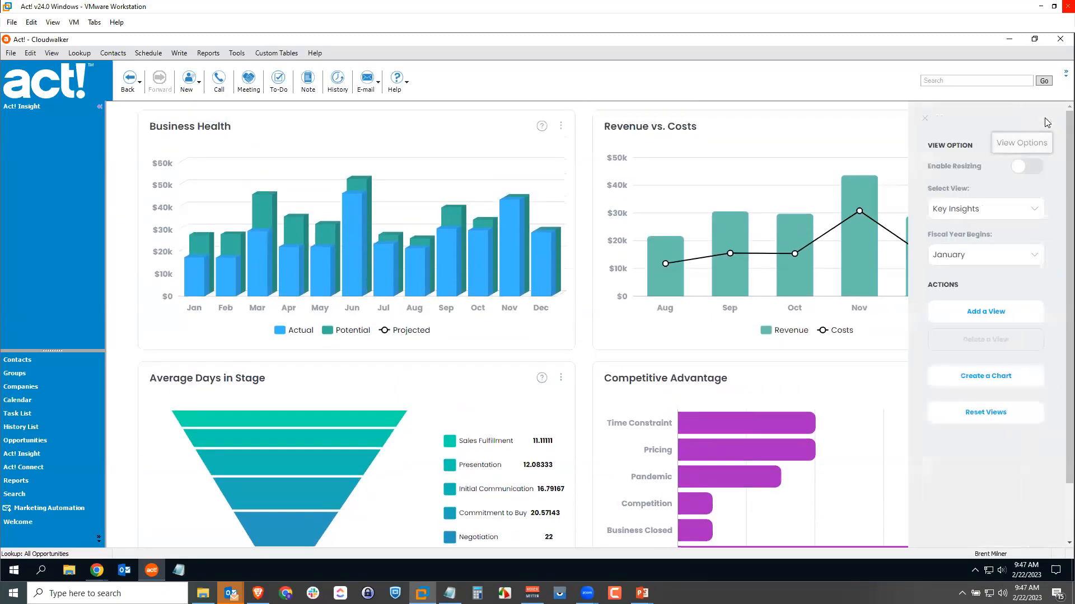
left_click(982, 211)
left_click(961, 236)
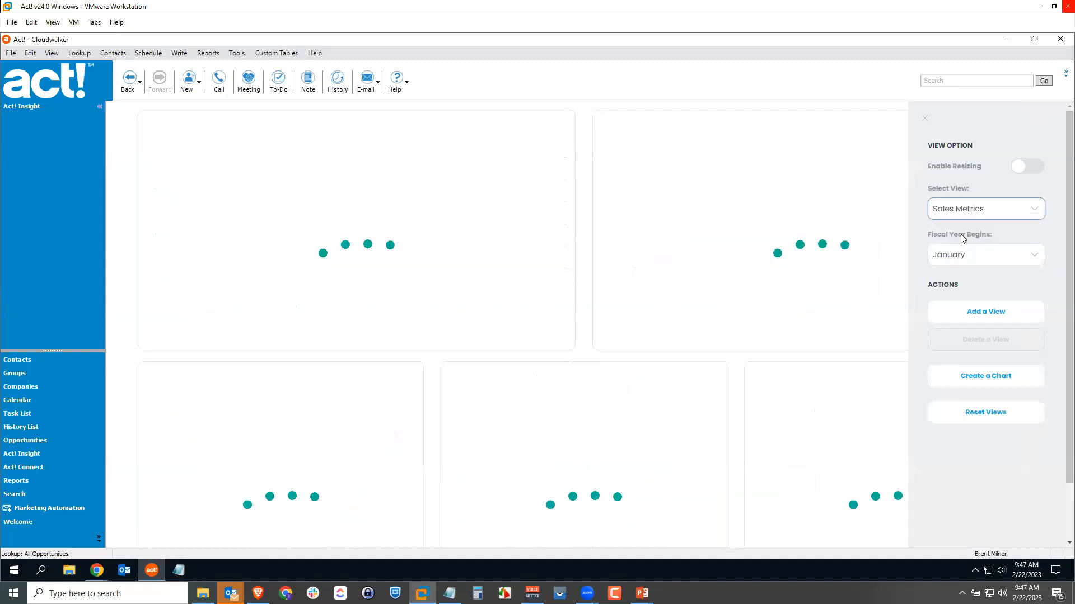
left_click(925, 117)
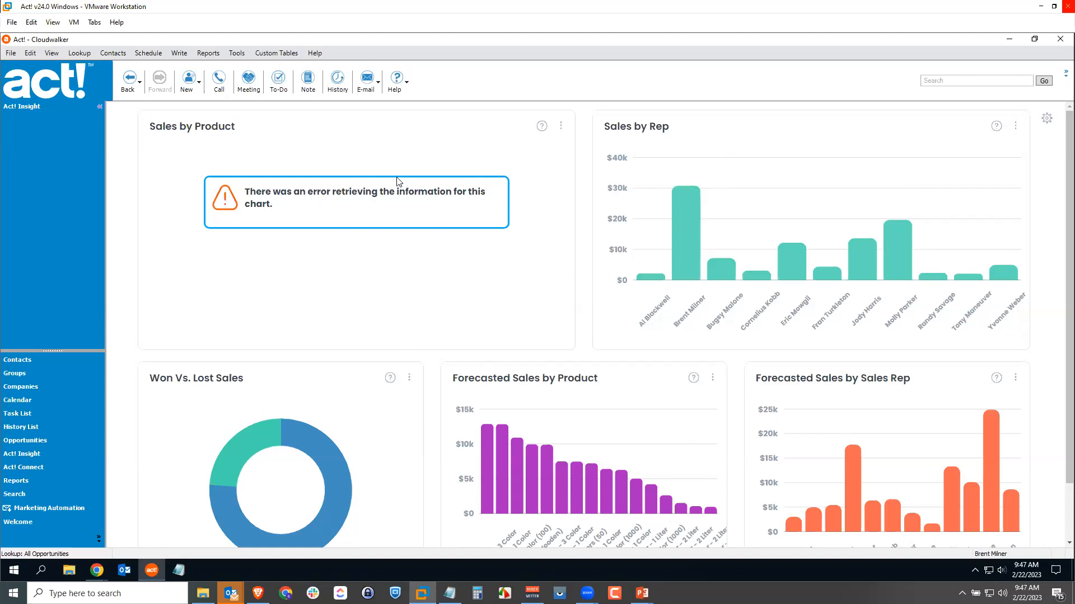
Set the Sales by Product chart to show This Year.
left_click(561, 128)
left_click(563, 256)
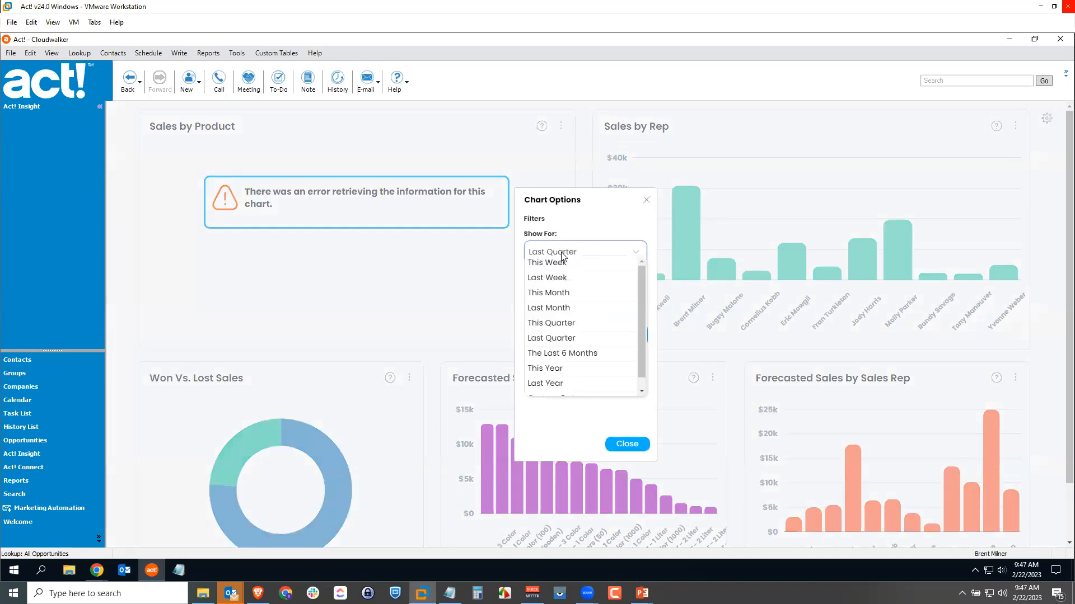
left_click(588, 370)
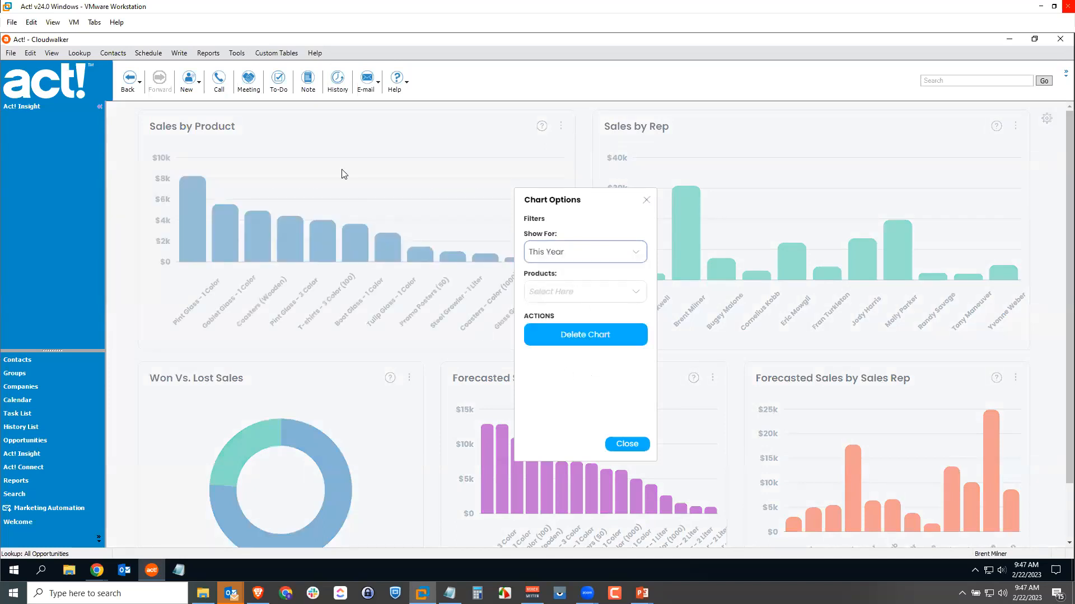
left_click(628, 445)
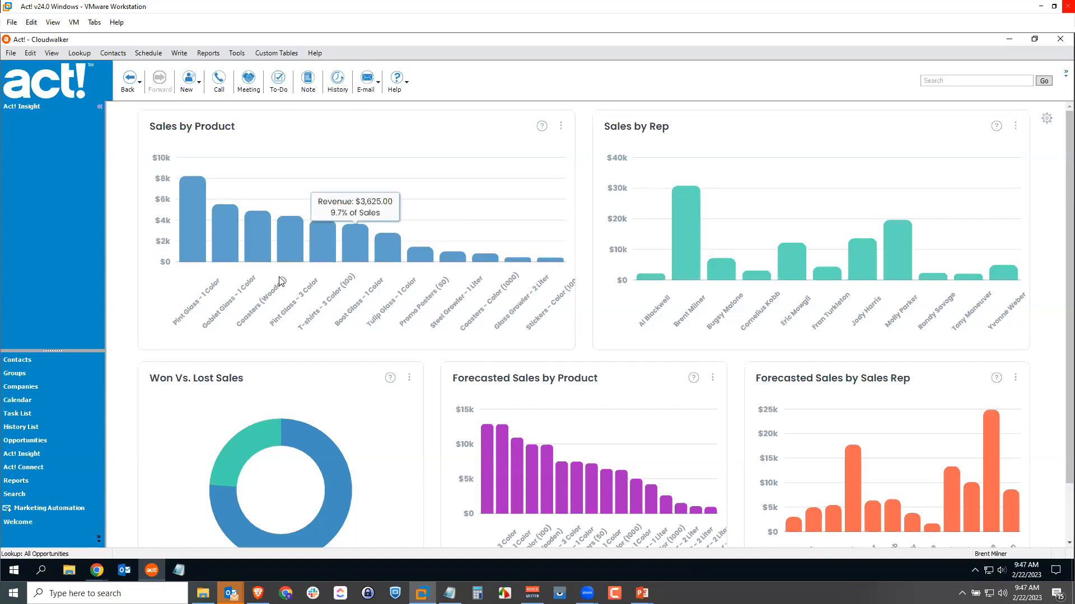
Filter Sales by Product to Steel Growler - 2 Liter, Tulip Glass - 1 Color, Glass Growler - 2 Liter, Cans (16 oz) and Promo Posters (50).
left_click(560, 126)
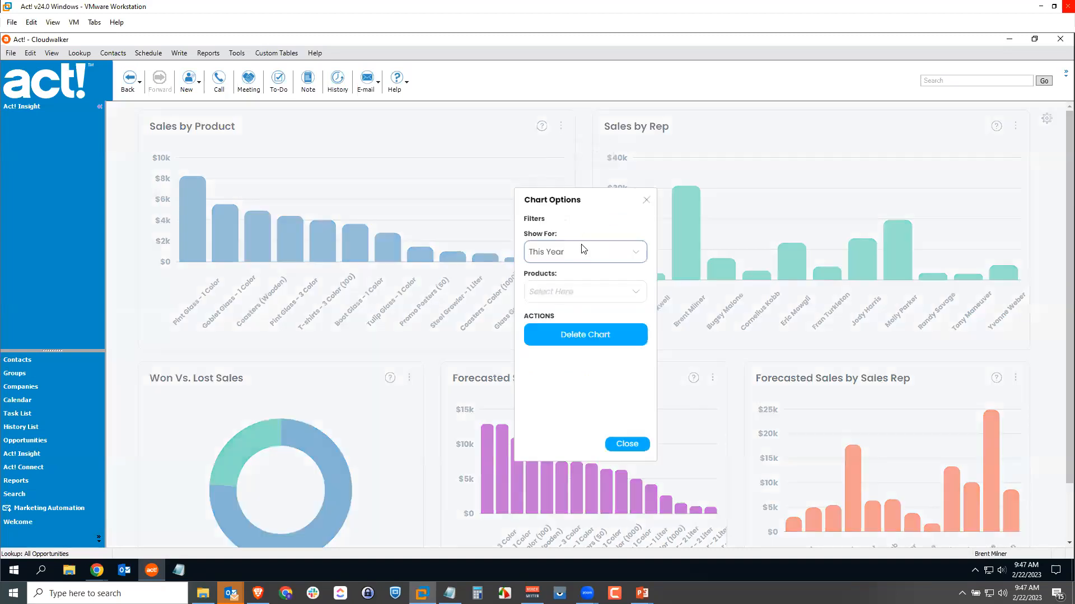
left_click(591, 291)
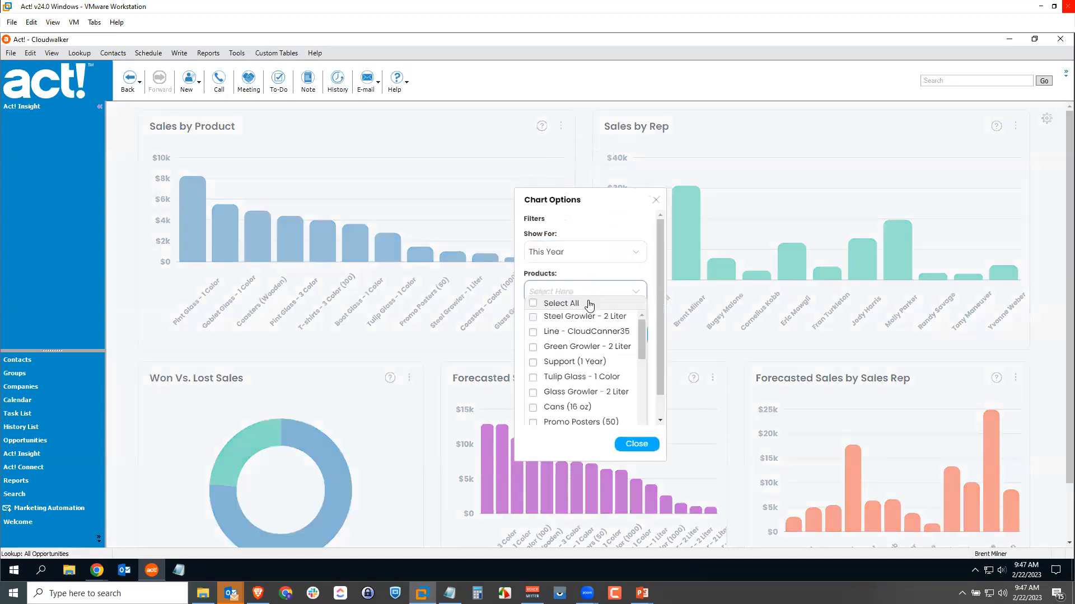
left_click(533, 317)
left_click(533, 378)
left_click(533, 395)
left_click(532, 408)
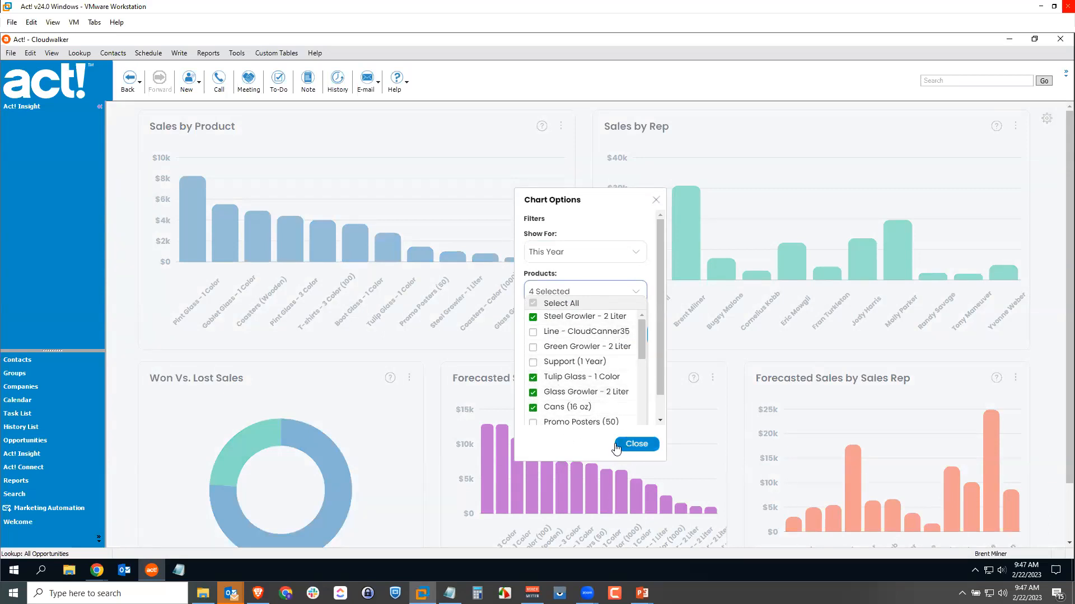
left_click(533, 423)
left_click(649, 455)
left_click(641, 445)
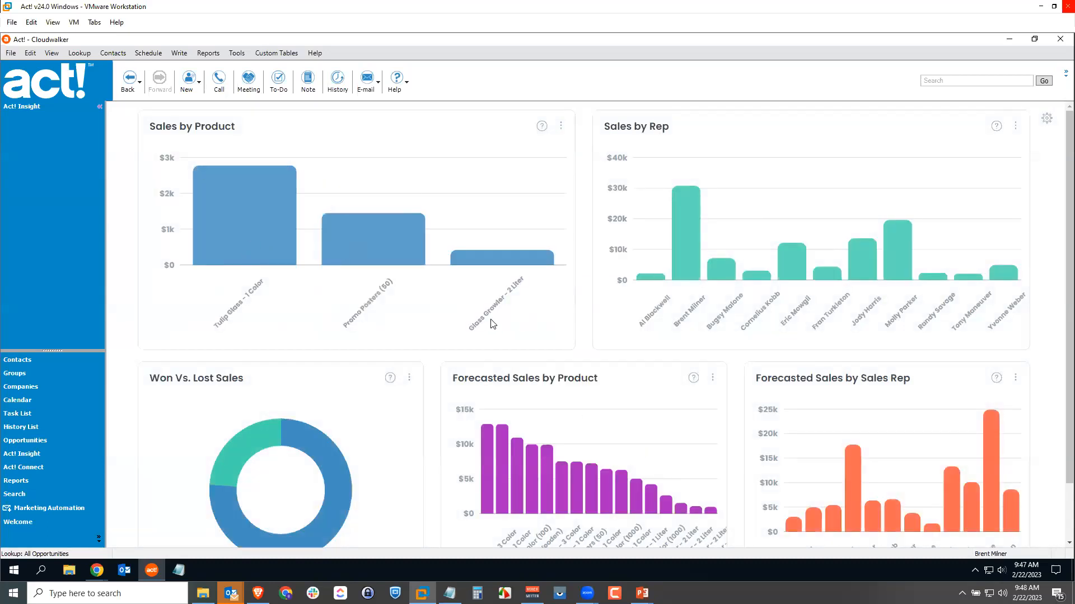
Drill into the Tulip Glass - 1 Color bar to review its opportunities, and return to the chart view.
mouse_move(290, 210)
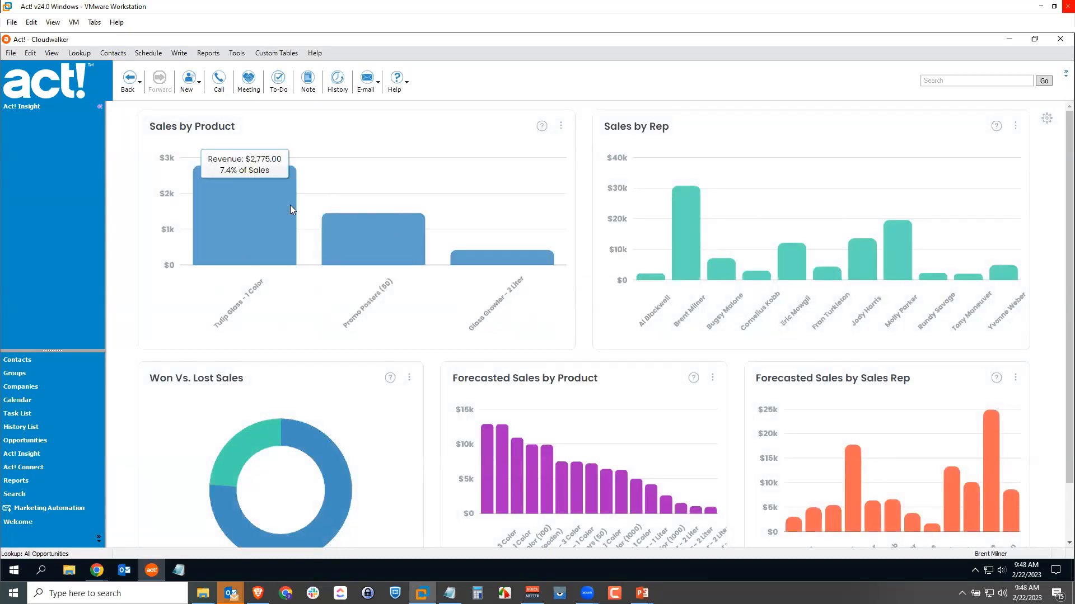
left_click(248, 207)
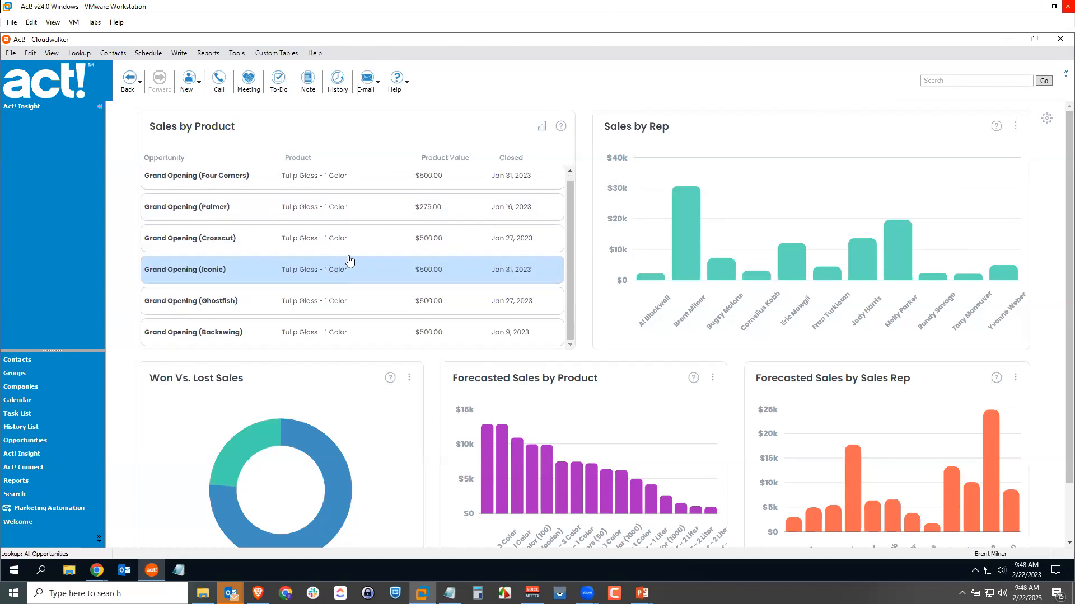
left_click(542, 127)
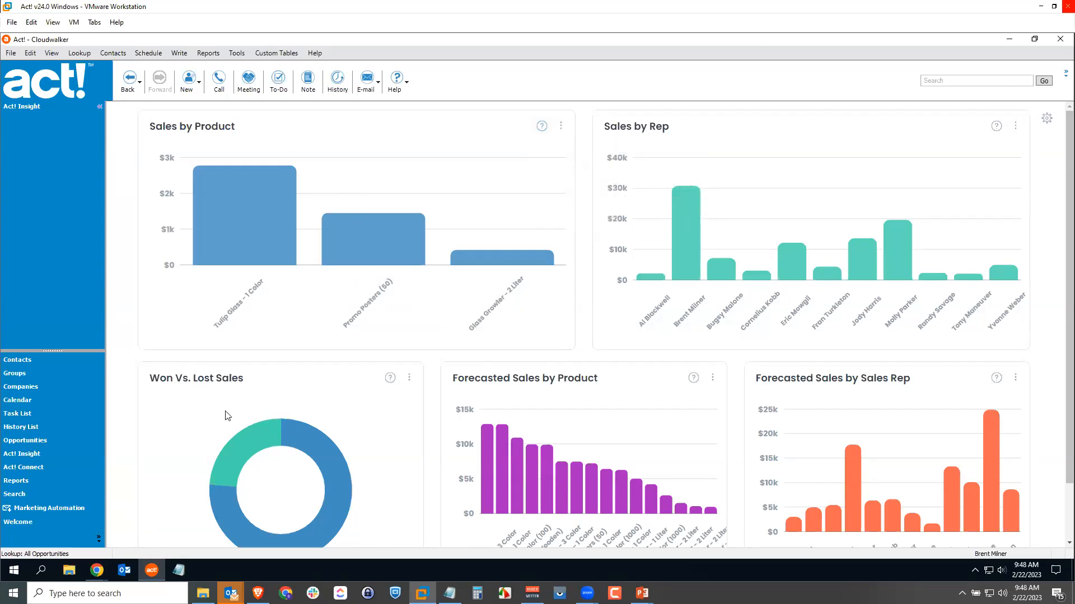
Delete the Won Vs. Lost Sales chart from the Sales Metrics view and confirm the deletion.
scroll(238, 412, "down", 1)
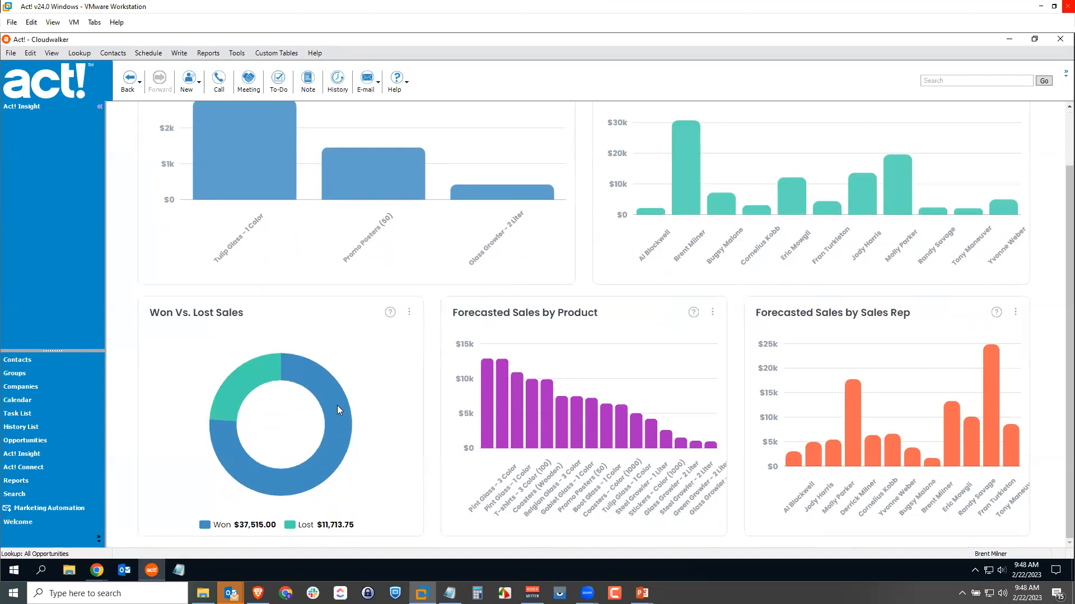
left_click(410, 311)
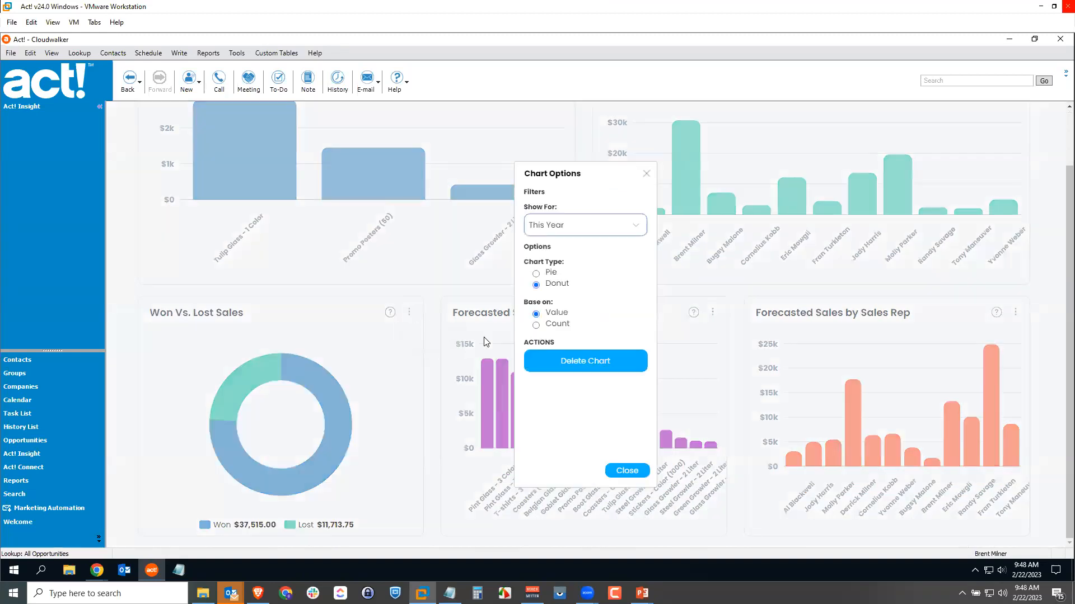
left_click(585, 364)
left_click(627, 363)
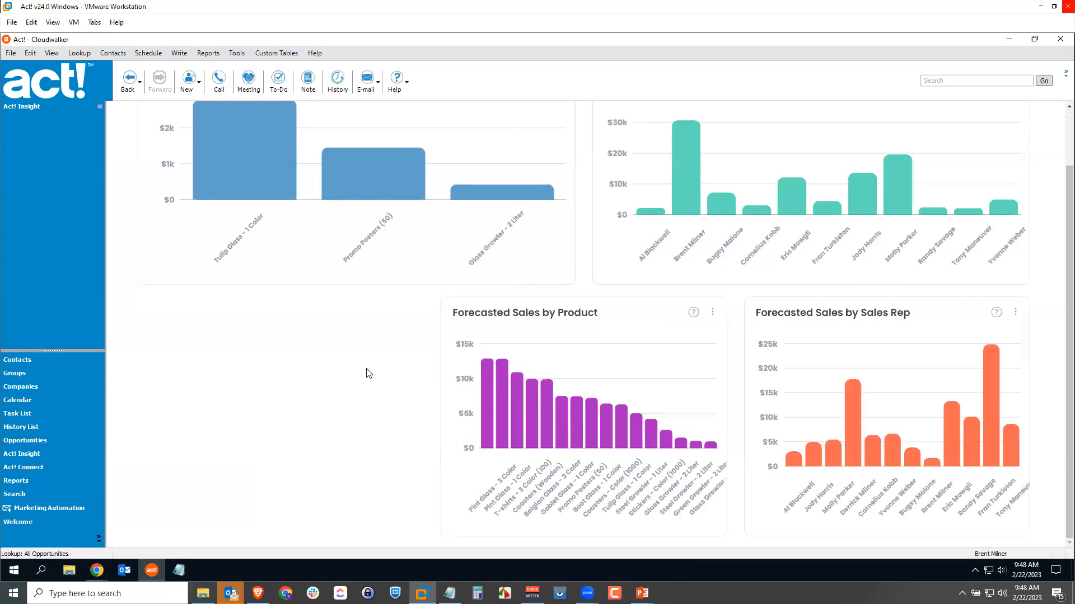
Enable resizing for the Sales Metrics view and close the view options.
scroll(1007, 179, "up", 1)
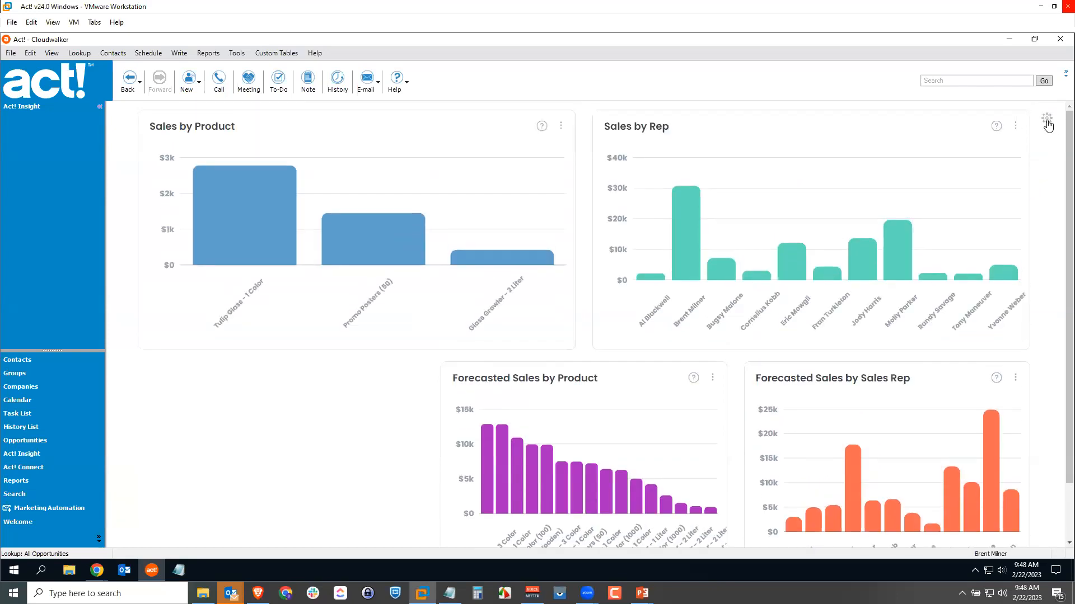
left_click(1046, 117)
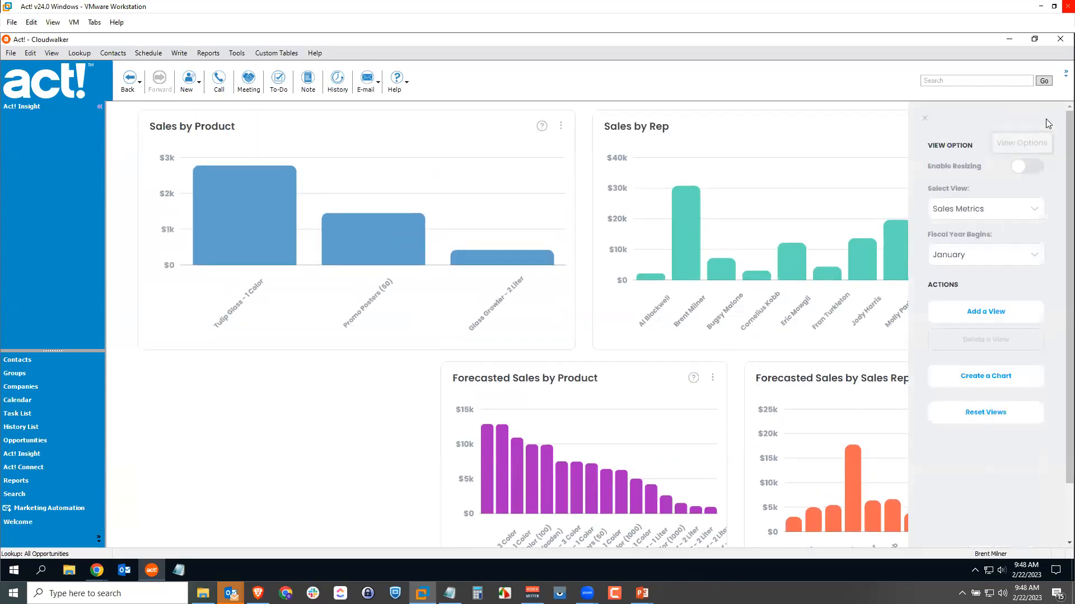
left_click(1018, 168)
left_click(925, 118)
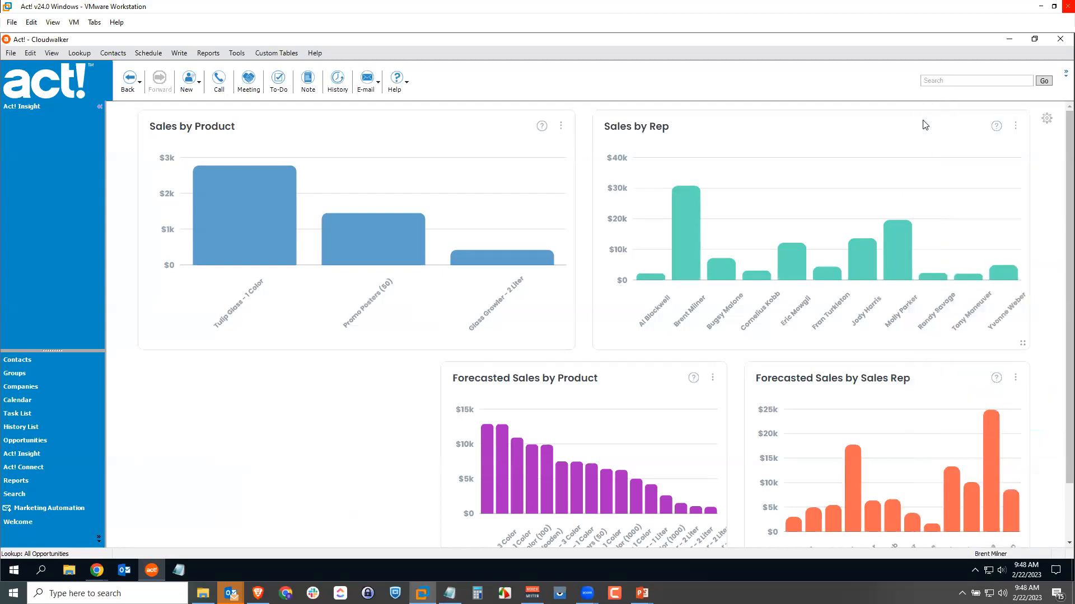
Move and widen the Forecasted Sales by Product and Forecasted Sales by Sales Rep charts to fill the second row evenly.
left_click_drag(646, 383, 328, 378)
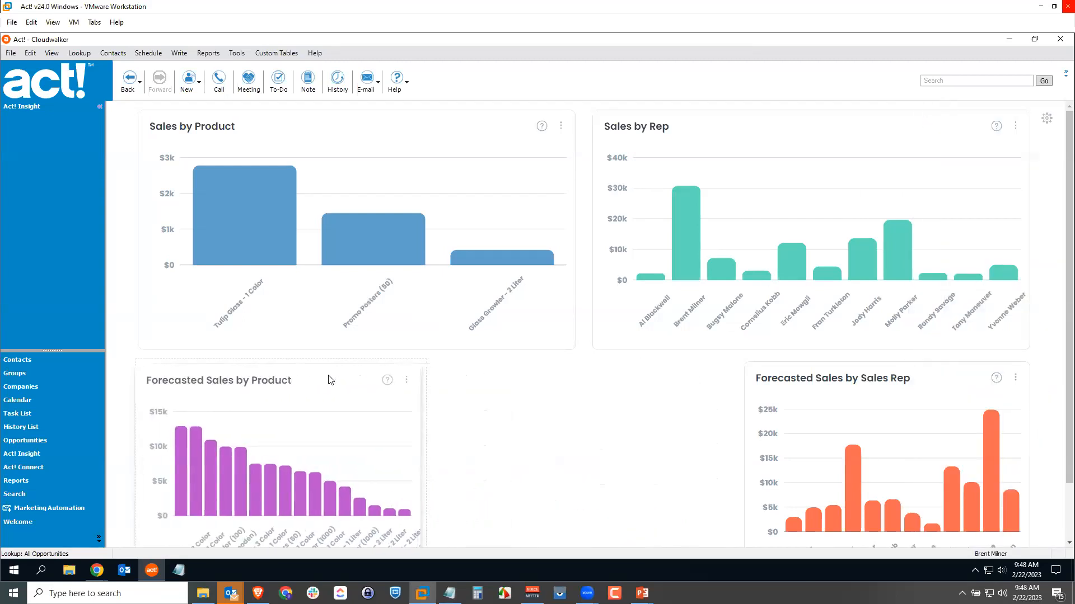
scroll(430, 456, "down", 1)
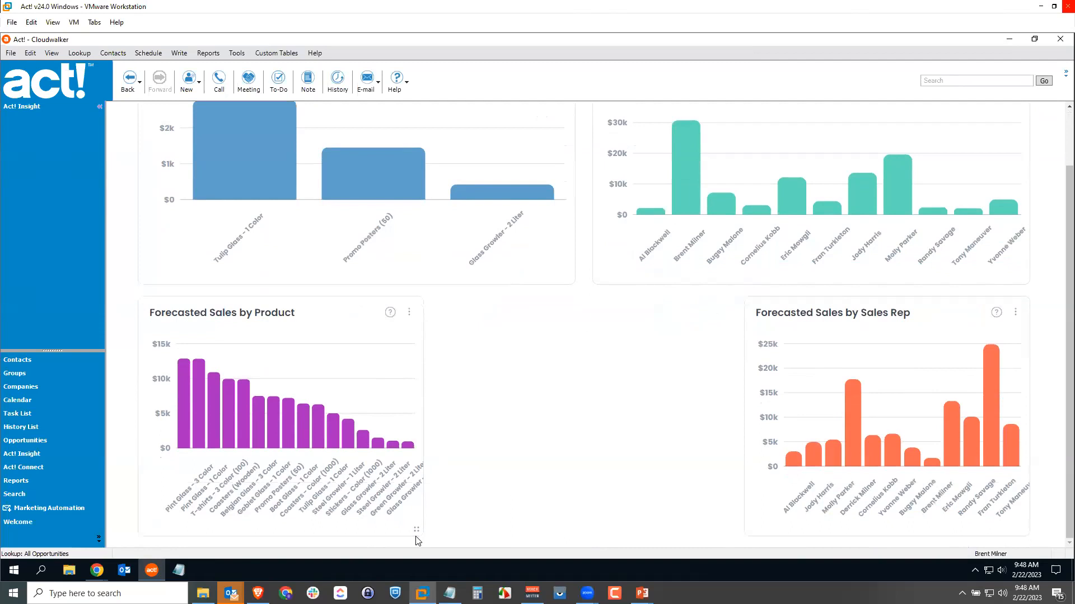
left_click_drag(419, 537, 597, 527)
left_click_drag(873, 334, 737, 353)
left_click_drag(871, 526, 1006, 530)
Turn off resizing for the Sales Metrics view.
scroll(1041, 355, "up", 2)
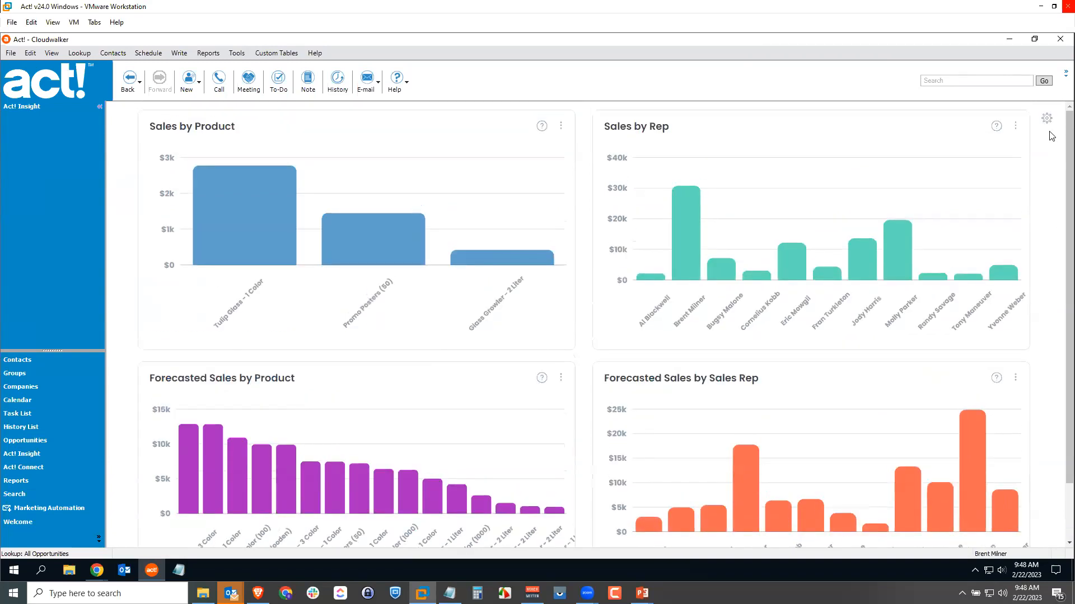
left_click(1046, 118)
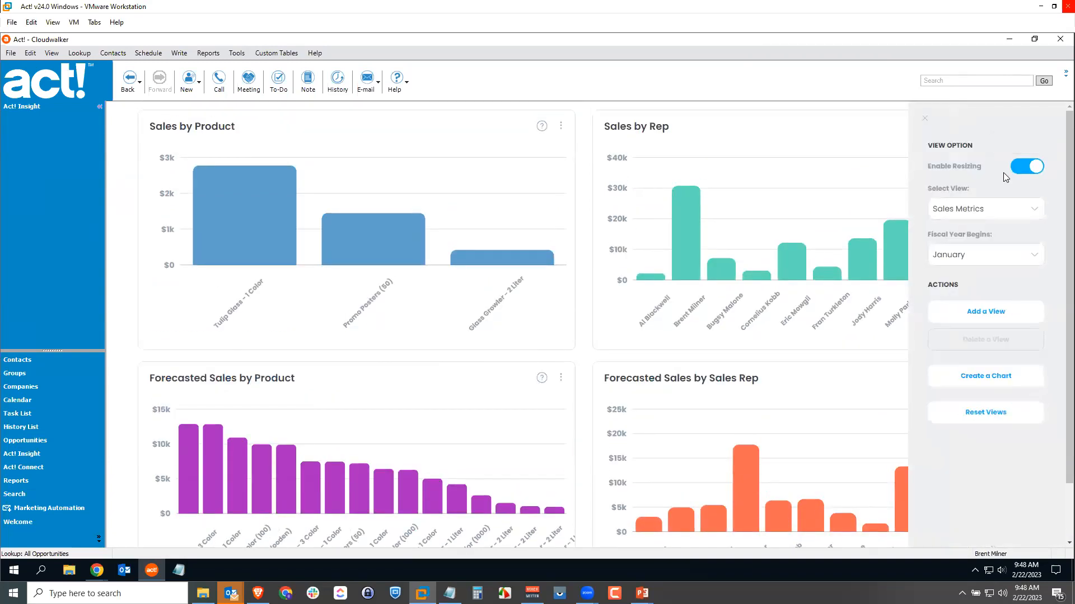
left_click(1033, 167)
Add a new view named History and check the list of available views, keeping History selected.
left_click(981, 315)
left_click(588, 324)
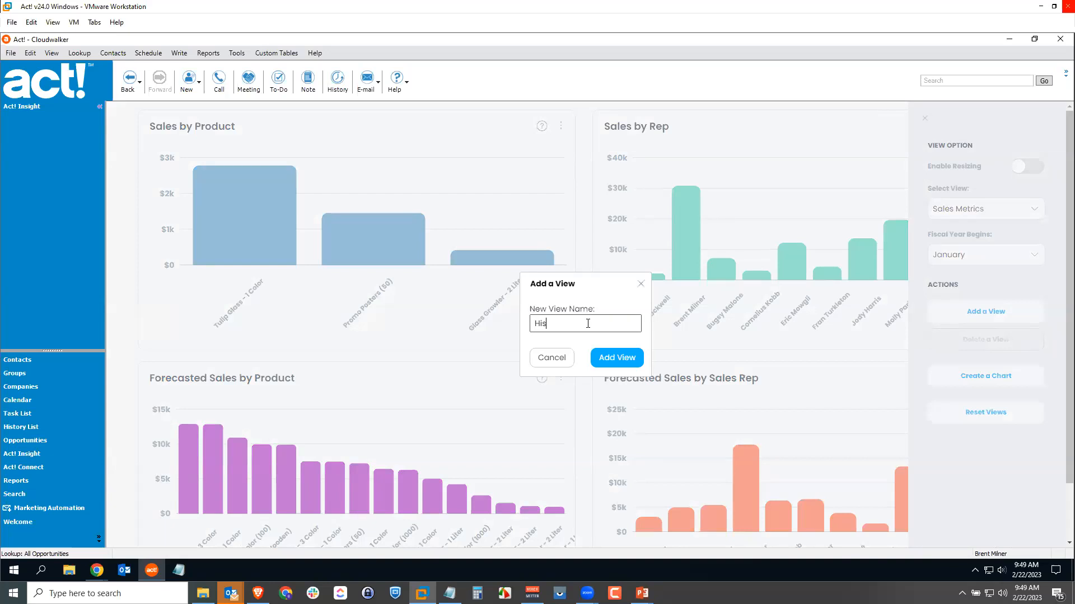
left_click(618, 358)
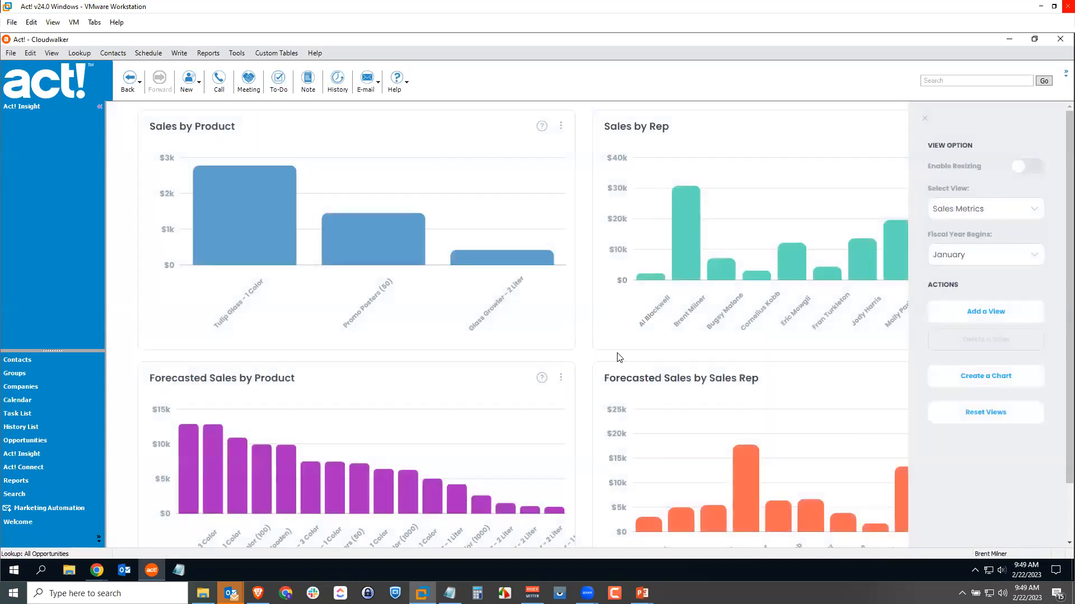
left_click(1045, 210)
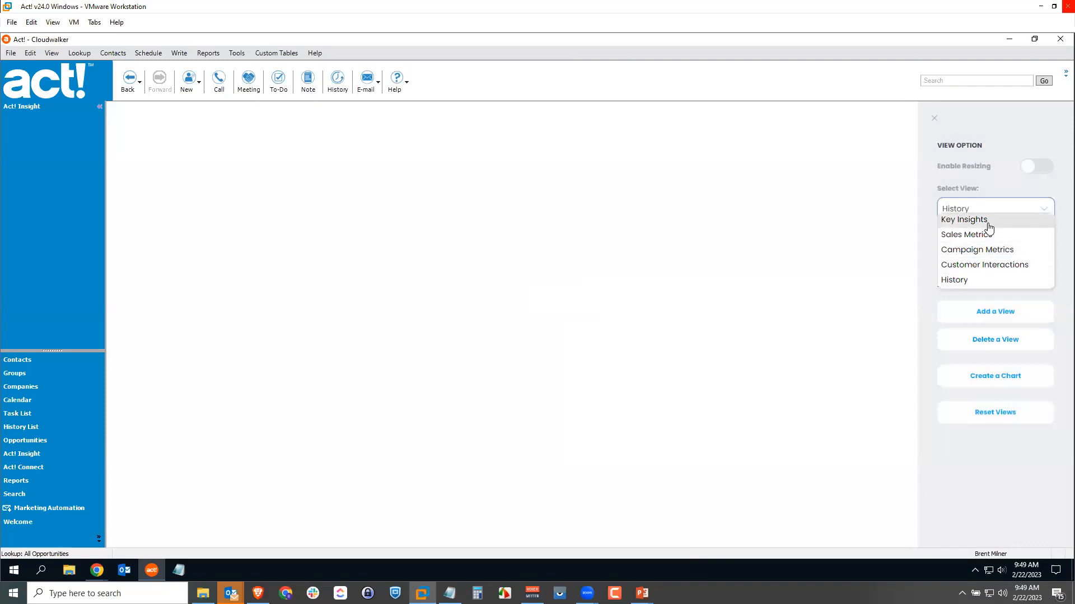
left_click(1045, 212)
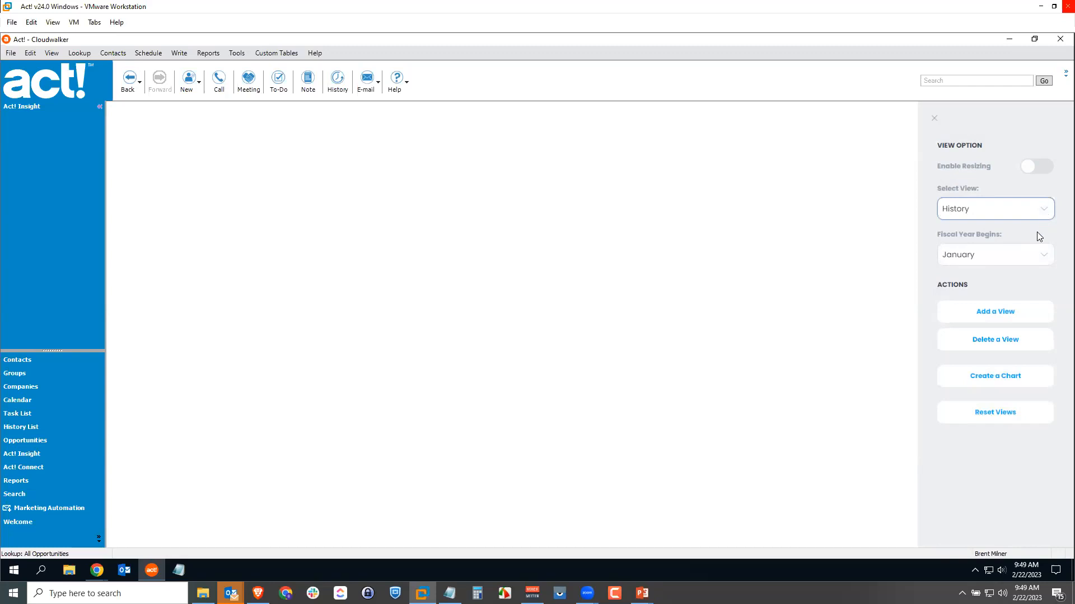
Create and save a custom pie chart named Database Changes that counts History records by History Type.
left_click(1001, 375)
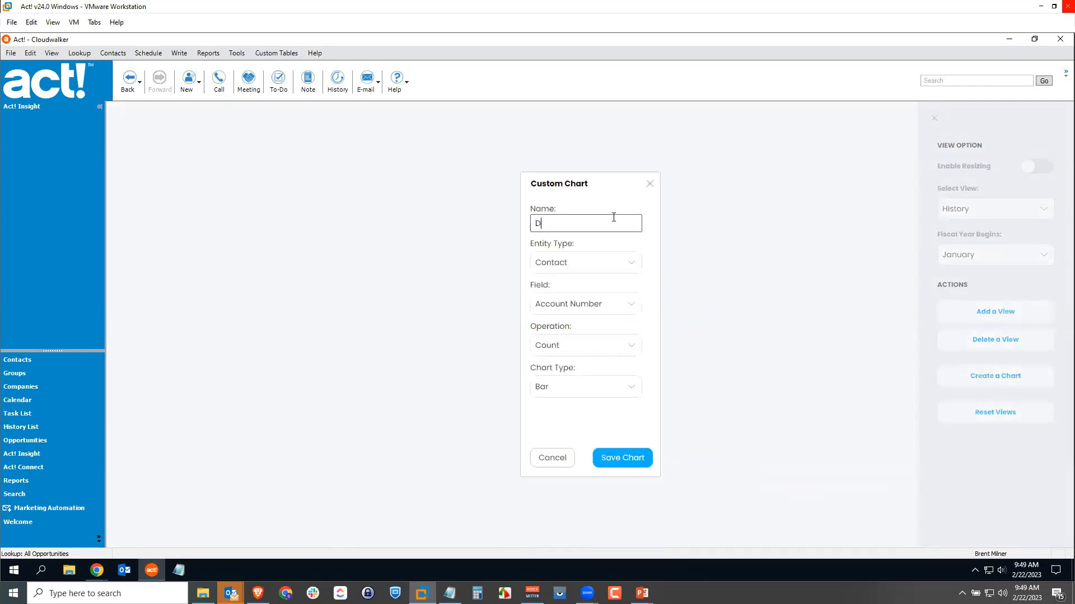
type("Database Changes")
left_click(572, 260)
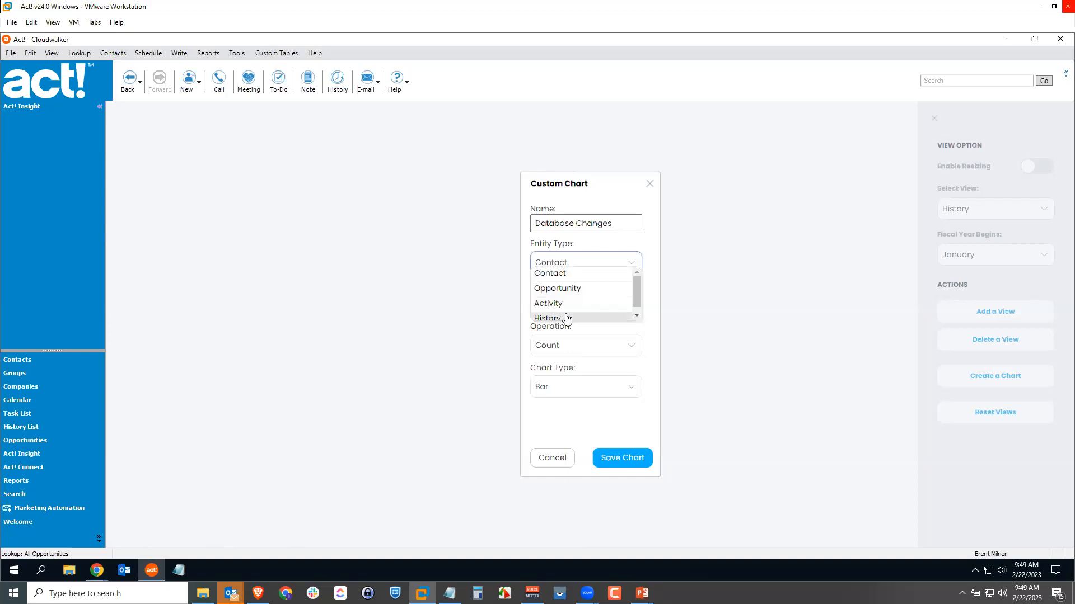
left_click(567, 318)
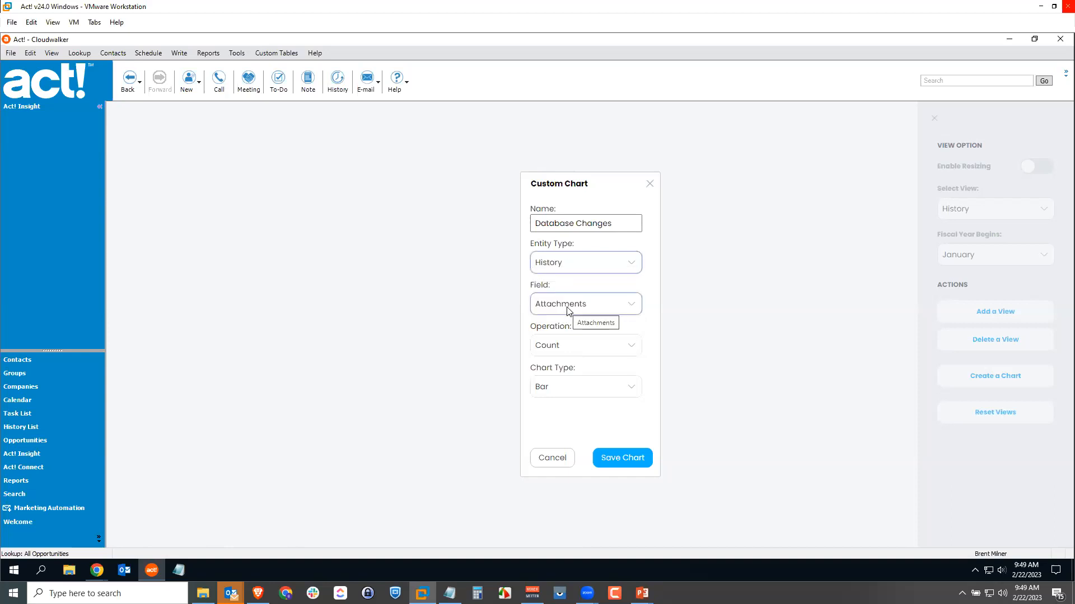
left_click(574, 308)
left_click_drag(638, 333, 640, 350)
left_click(611, 343)
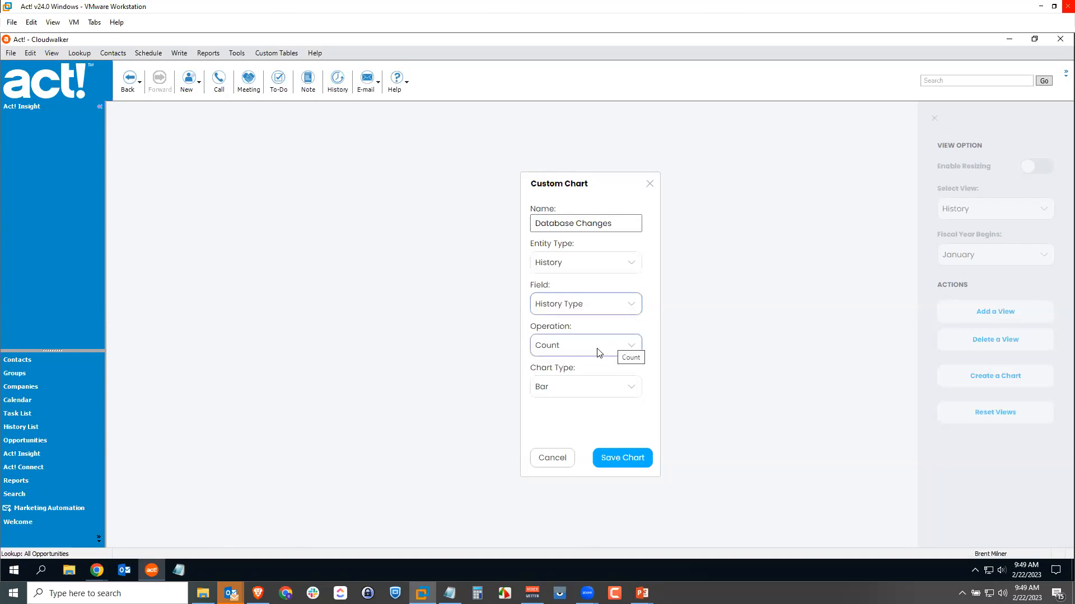
left_click(628, 390)
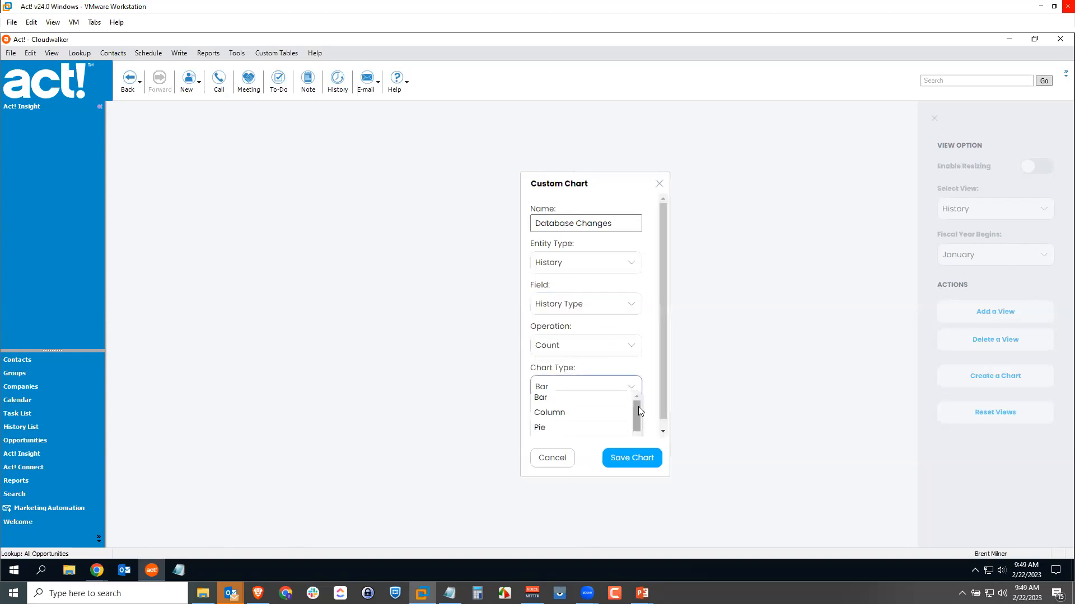
left_click(593, 429)
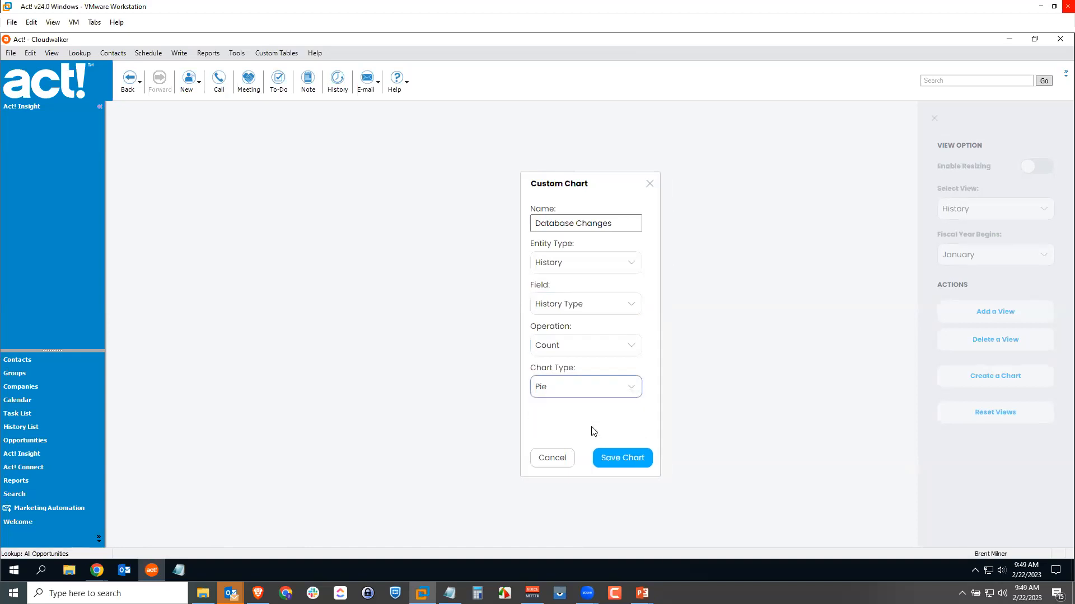
left_click(624, 463)
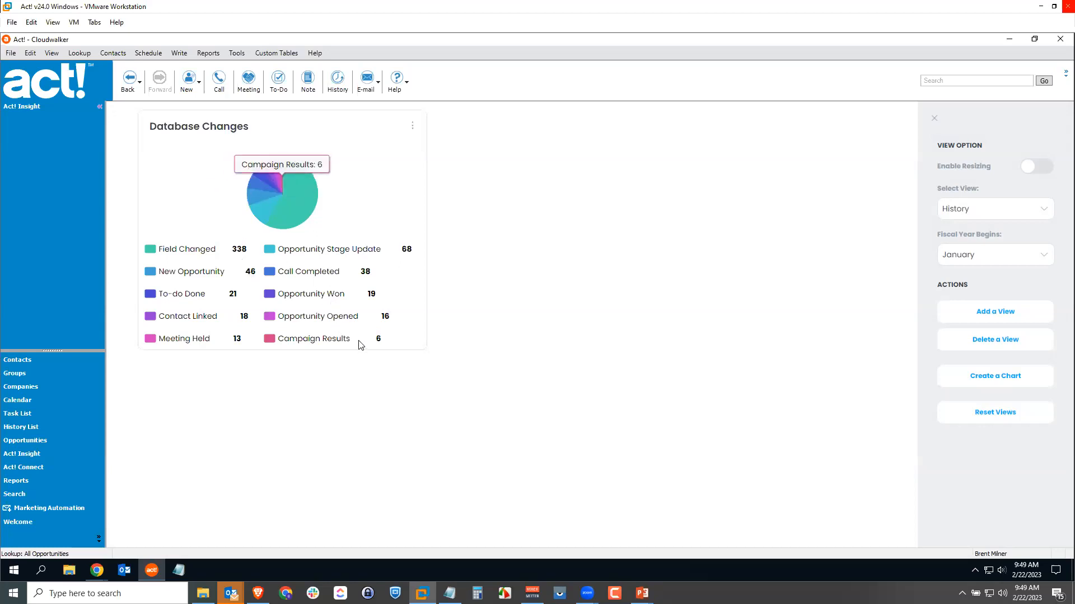
Create and save a custom column chart named Closed Opportunities that counts Opportunity records by Status.
left_click(995, 377)
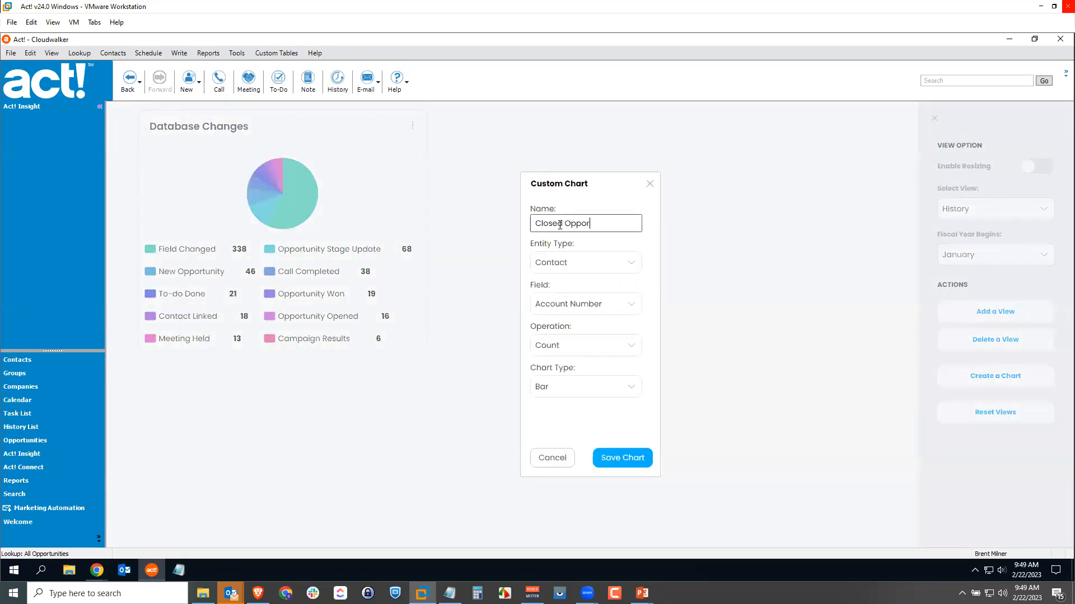
left_click(584, 260)
left_click(575, 289)
left_click(575, 302)
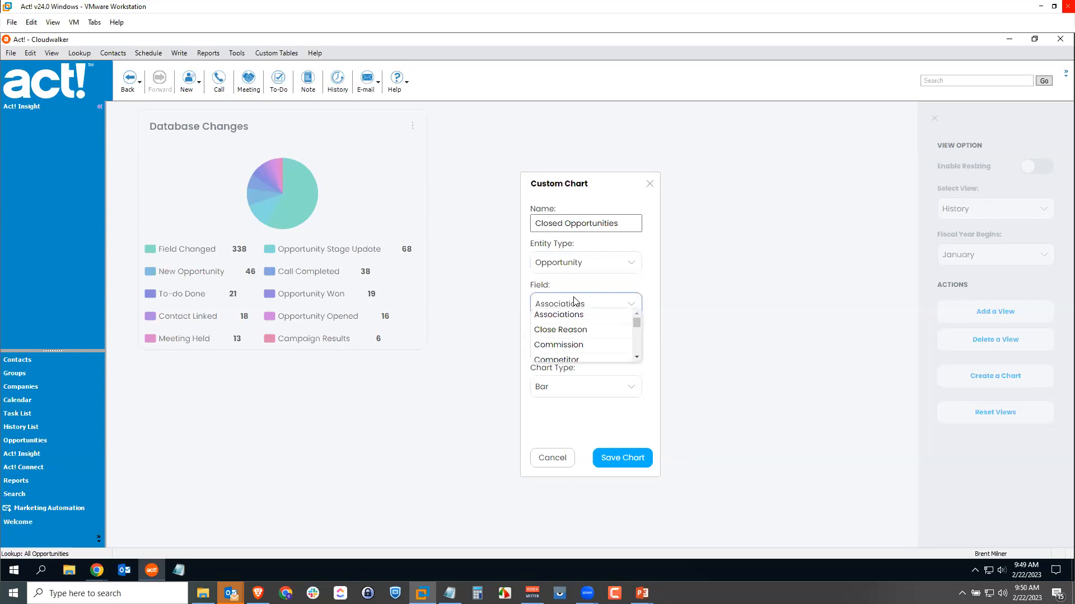
left_click_drag(635, 324, 638, 350)
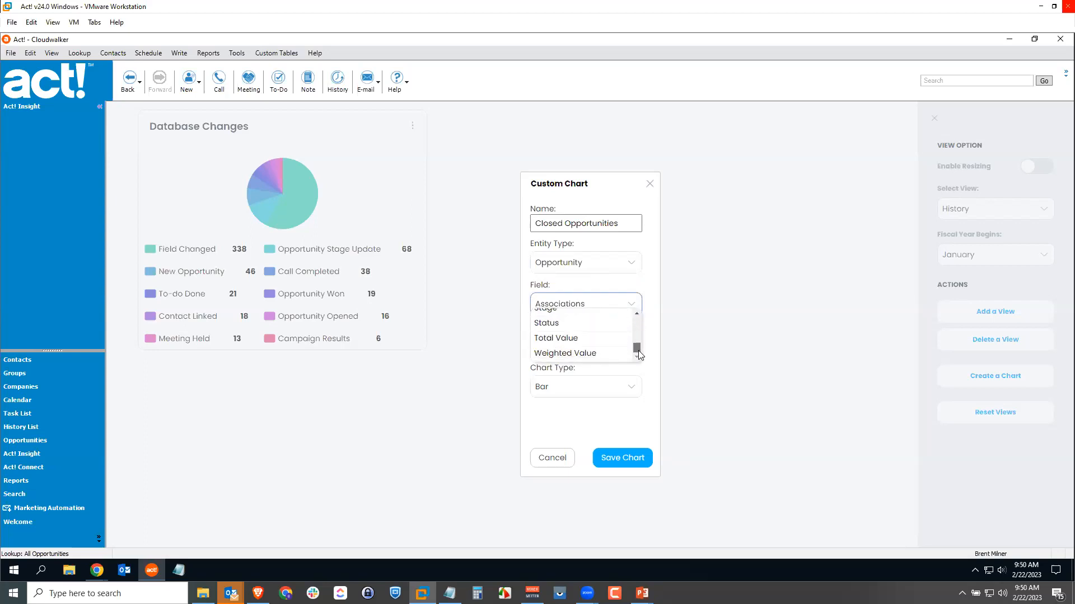
left_click(600, 324)
left_click(614, 349)
left_click(612, 346)
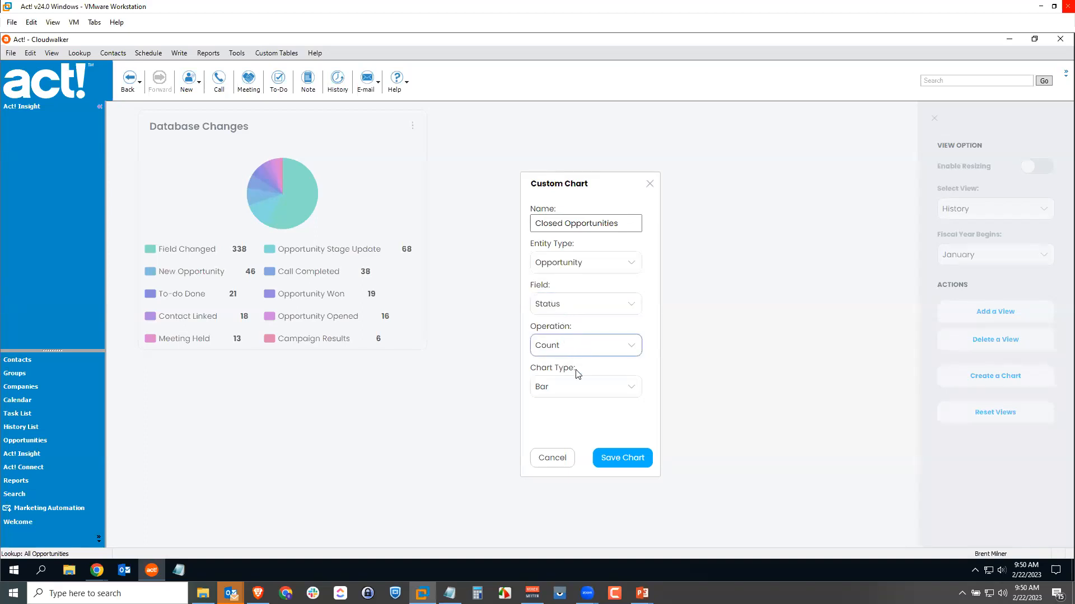
left_click(580, 386)
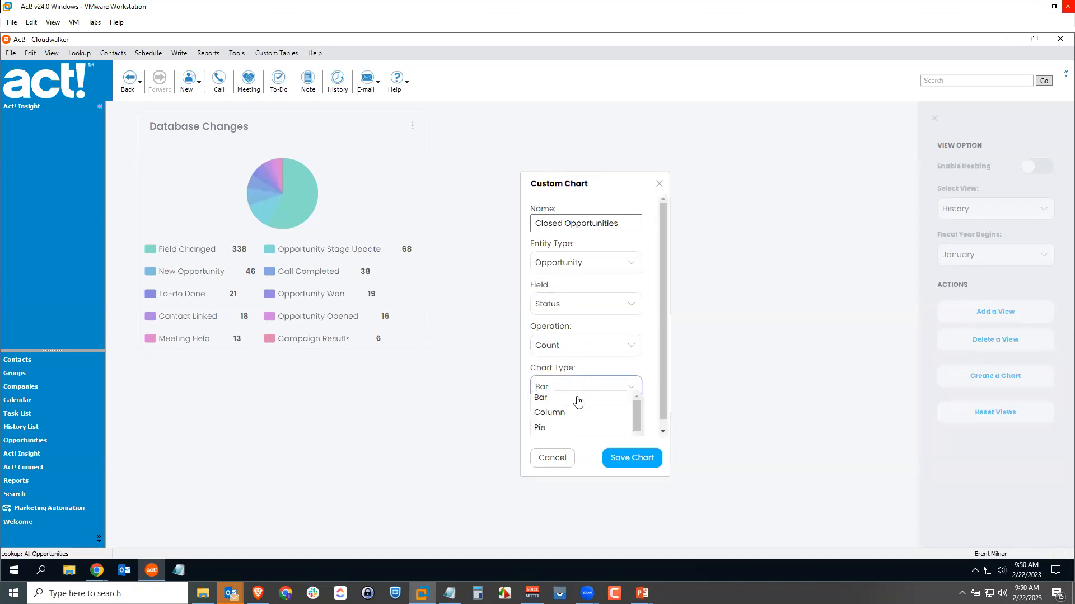
left_click(580, 410)
left_click(623, 460)
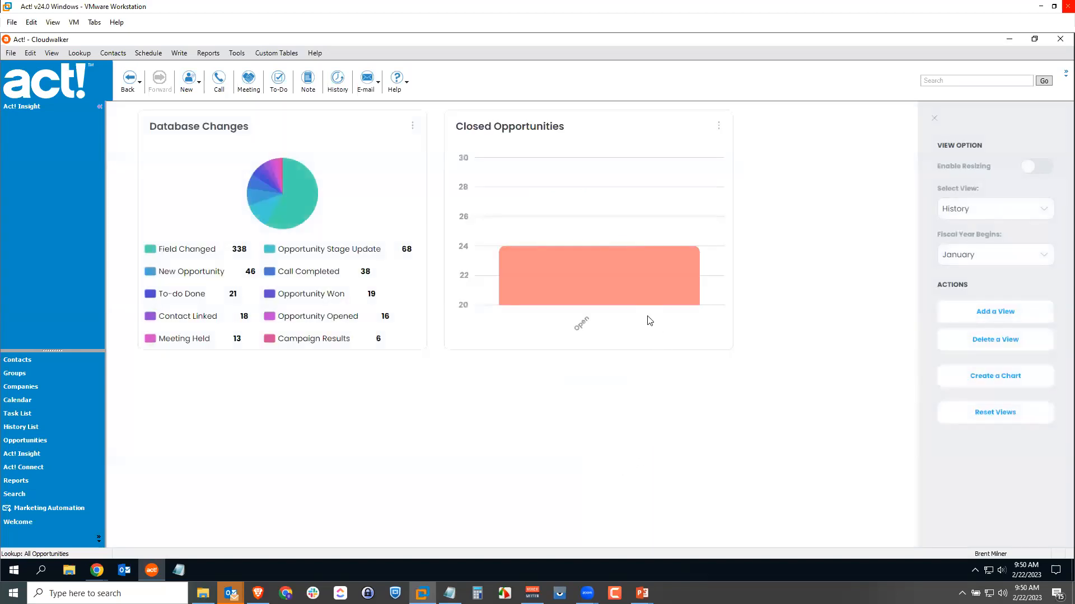
Drill into the Closed Opportunities chart's Open bar and return, and set the chart's date type filter to Actual Close Date.
left_click(612, 279)
left_click(715, 131)
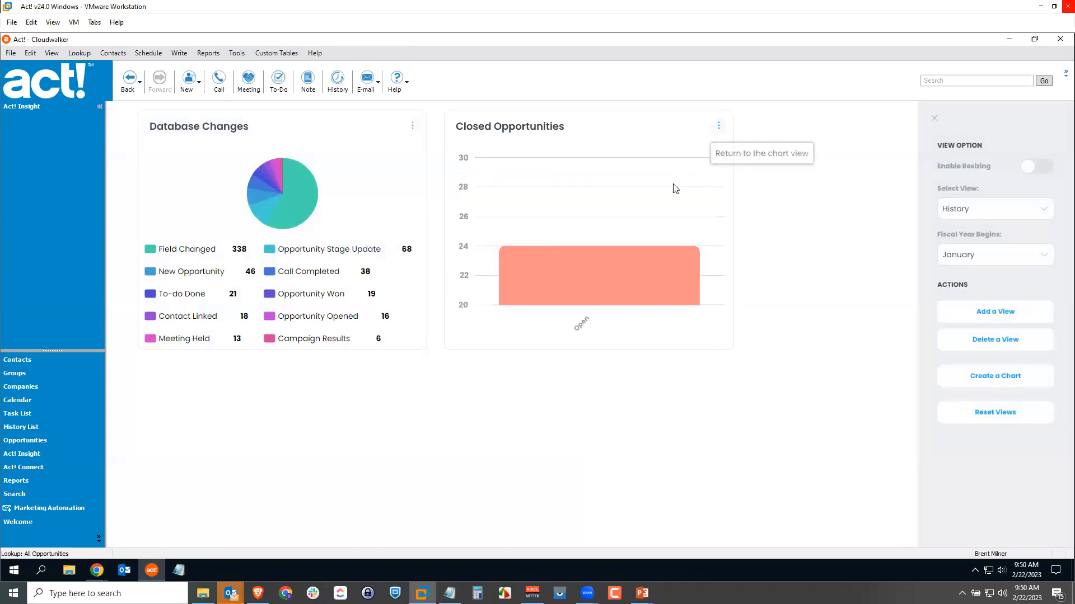
left_click(718, 125)
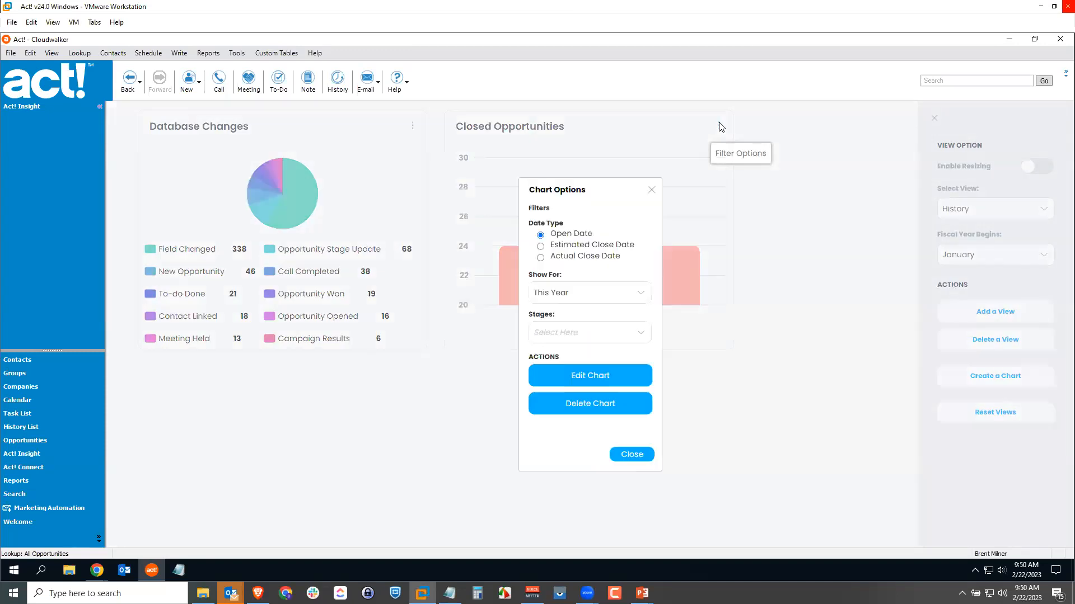
left_click(603, 335)
left_click(612, 301)
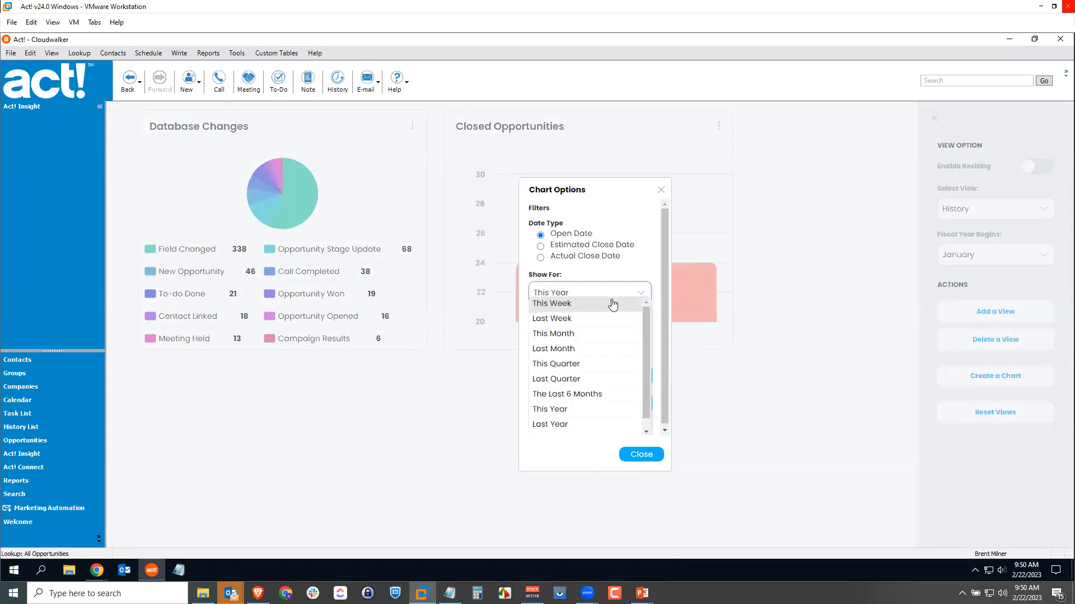
left_click(587, 271)
left_click(541, 258)
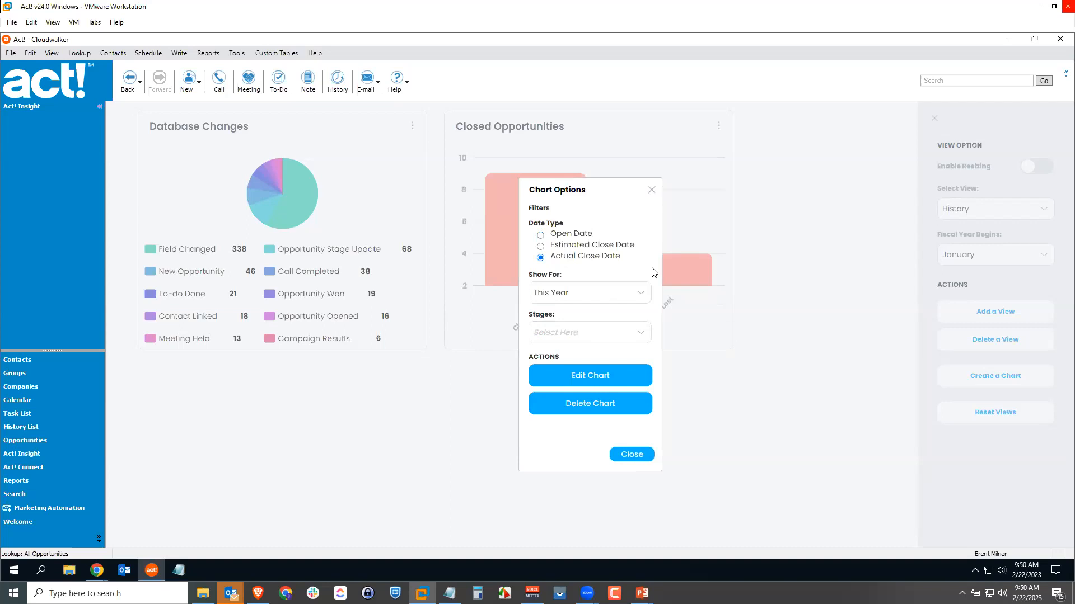
left_click(651, 190)
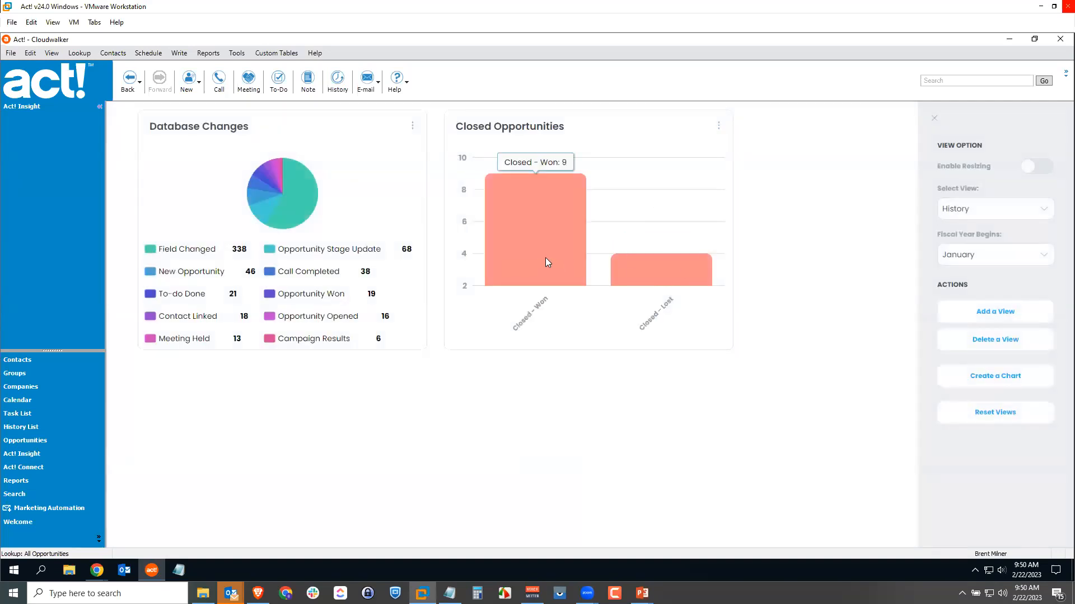